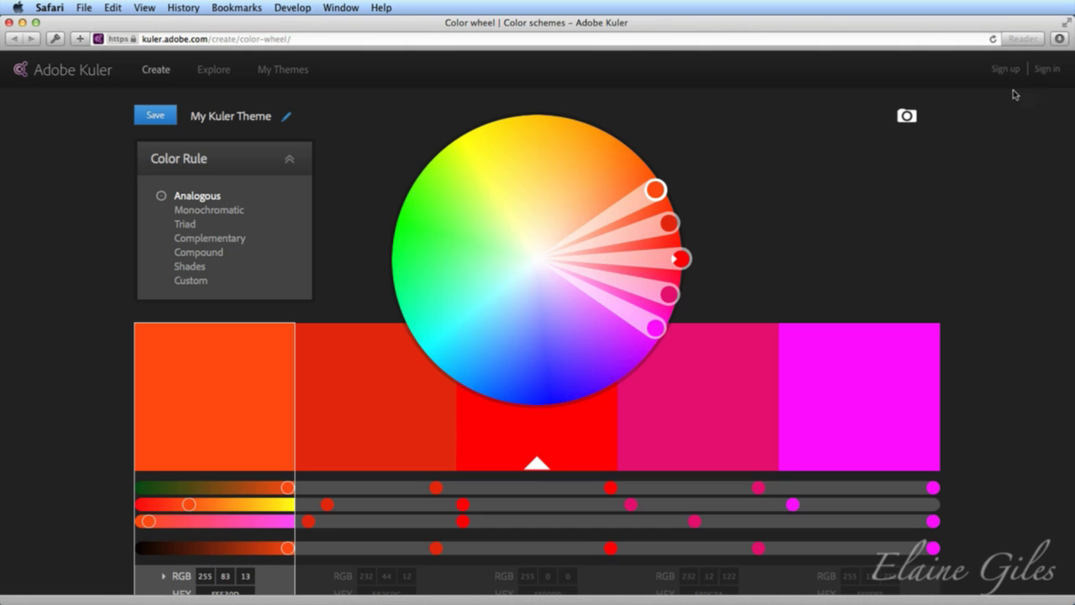
Look at the Adobe ID sign-up form, put that browser window away and switch to Kuler in Chrome
left_click(1004, 70)
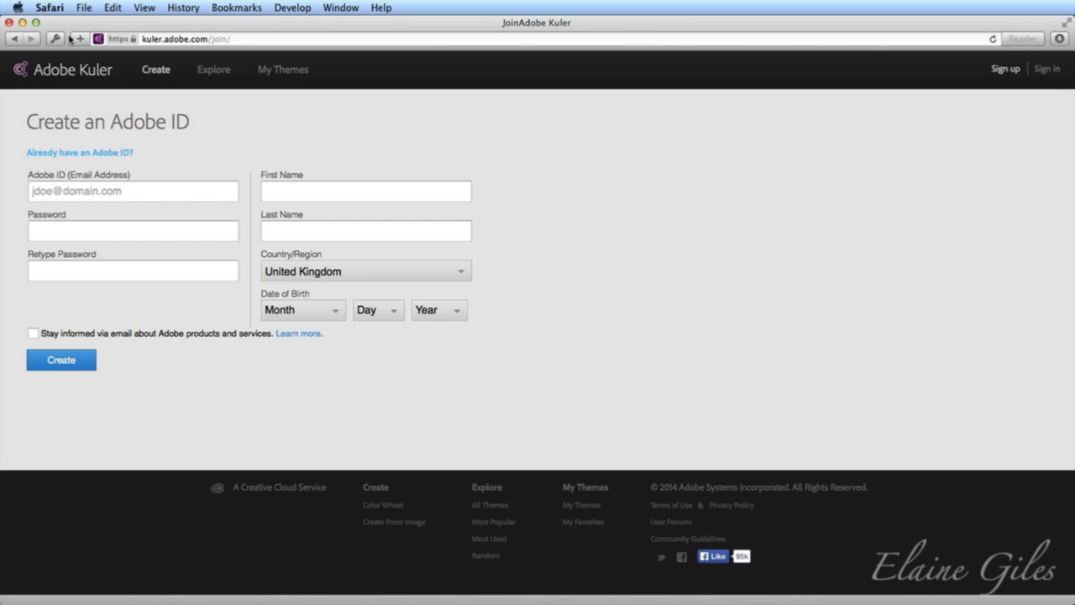
left_click(23, 22)
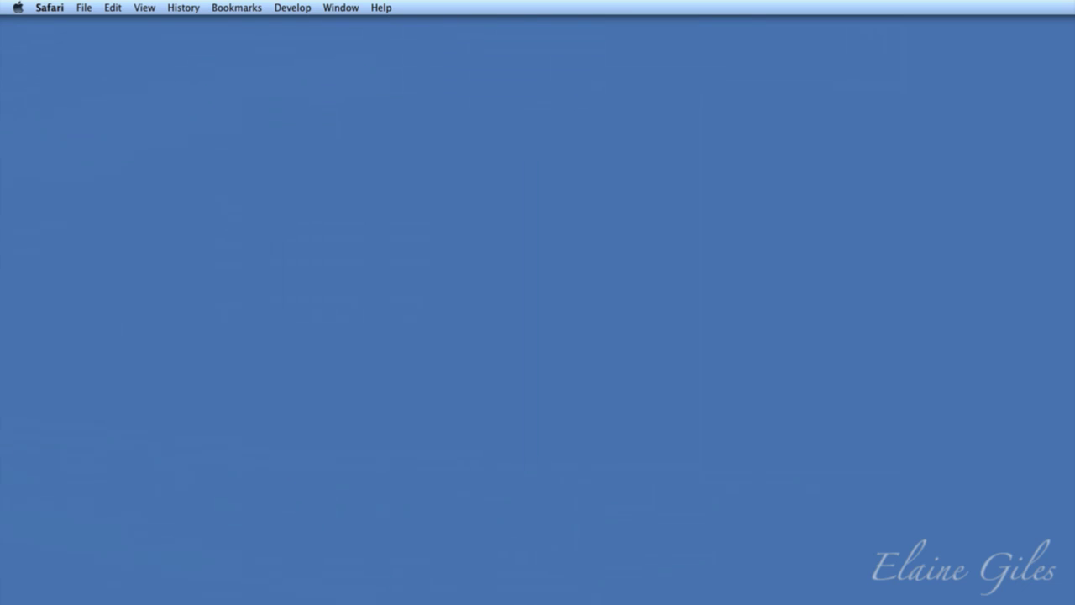
key("super+Tab")
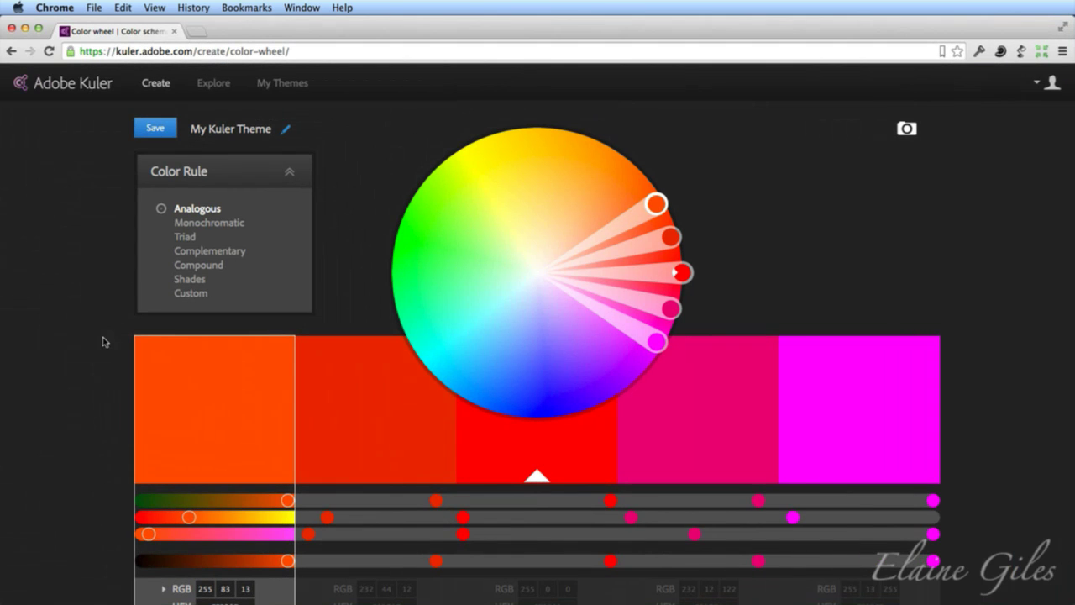
Examine the signed-in account's options and the editable theme name, leaving both unchanged
left_click(1039, 84)
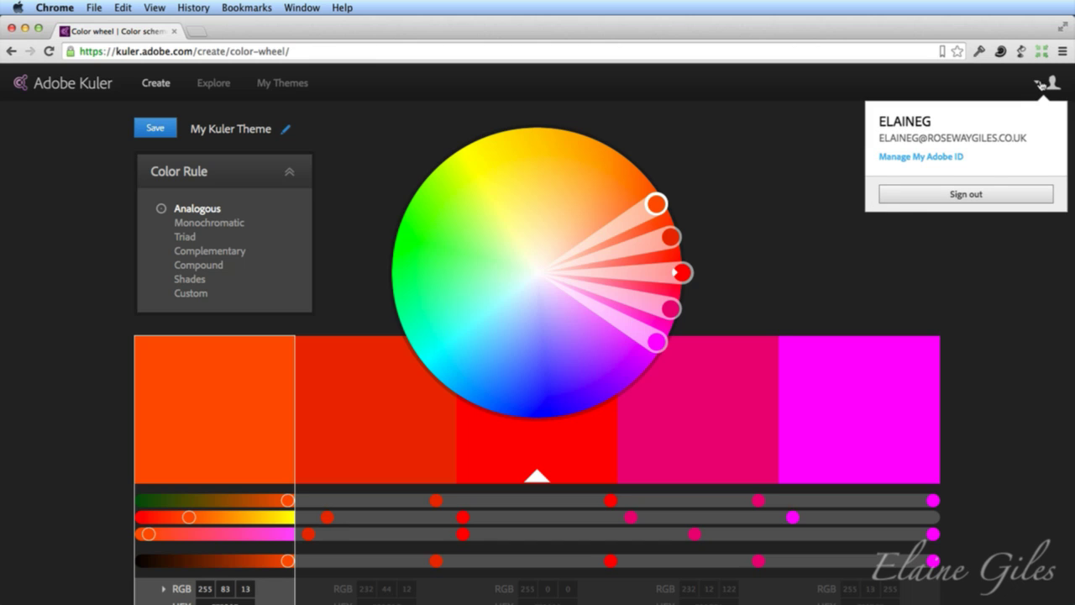
left_click(1039, 84)
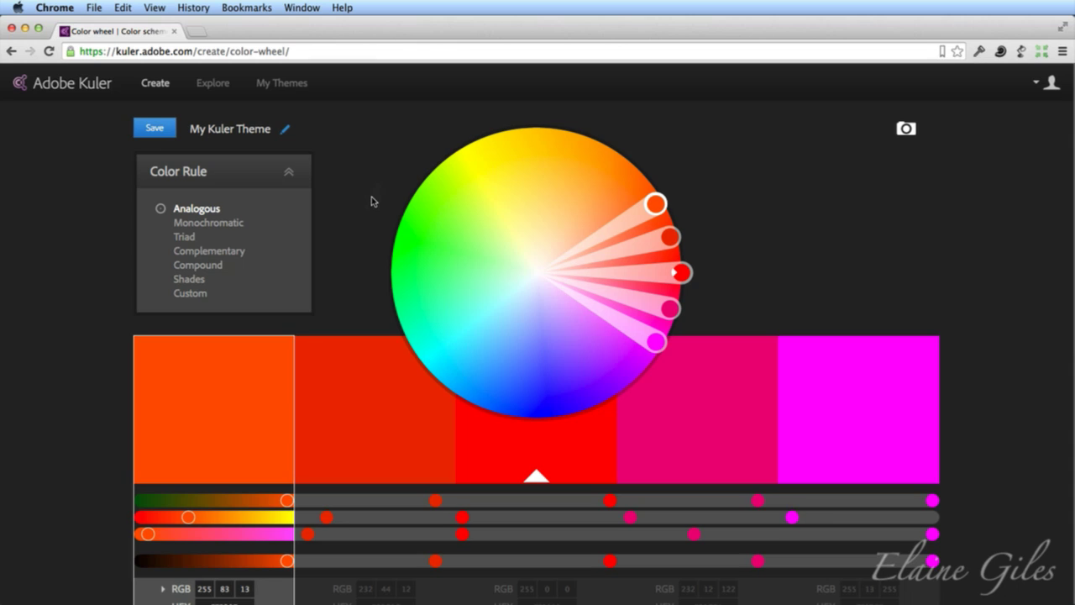
scroll(363, 228, "up", 1)
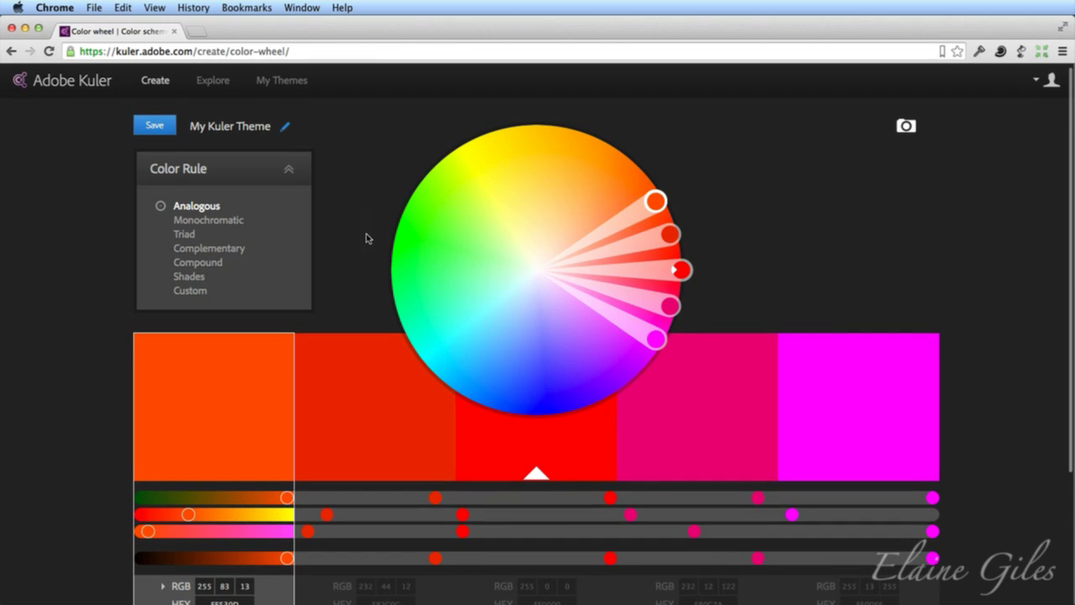
scroll(366, 238, "down", 1)
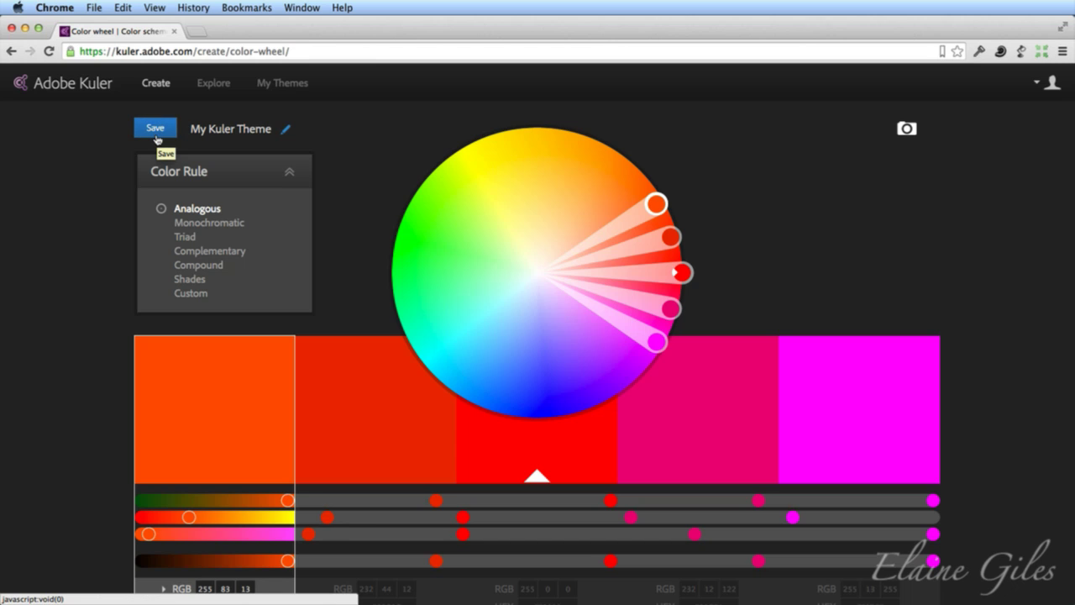
left_click(237, 128)
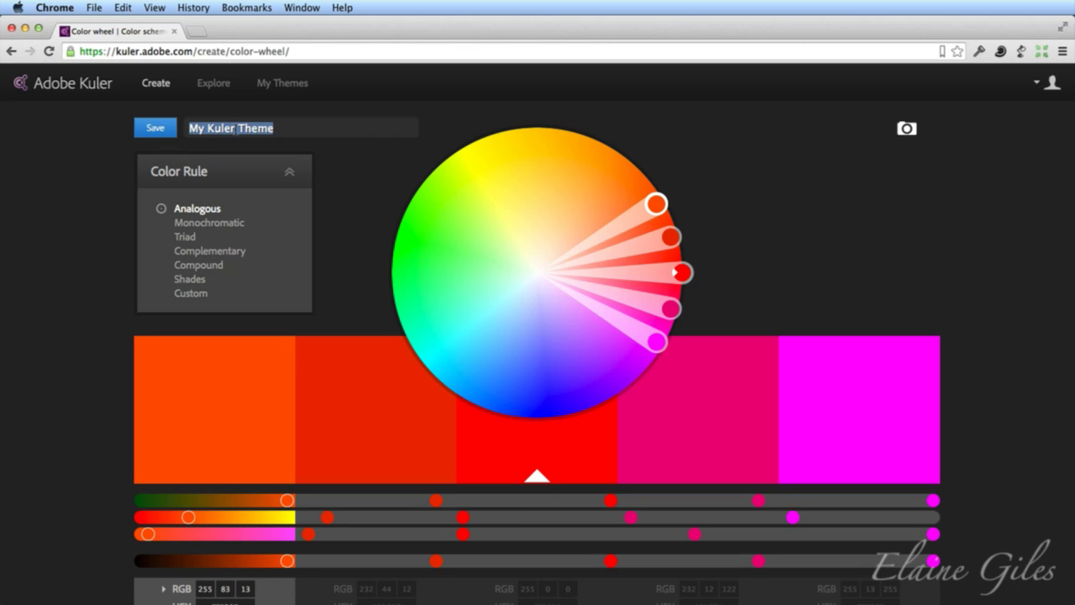
left_click(337, 166)
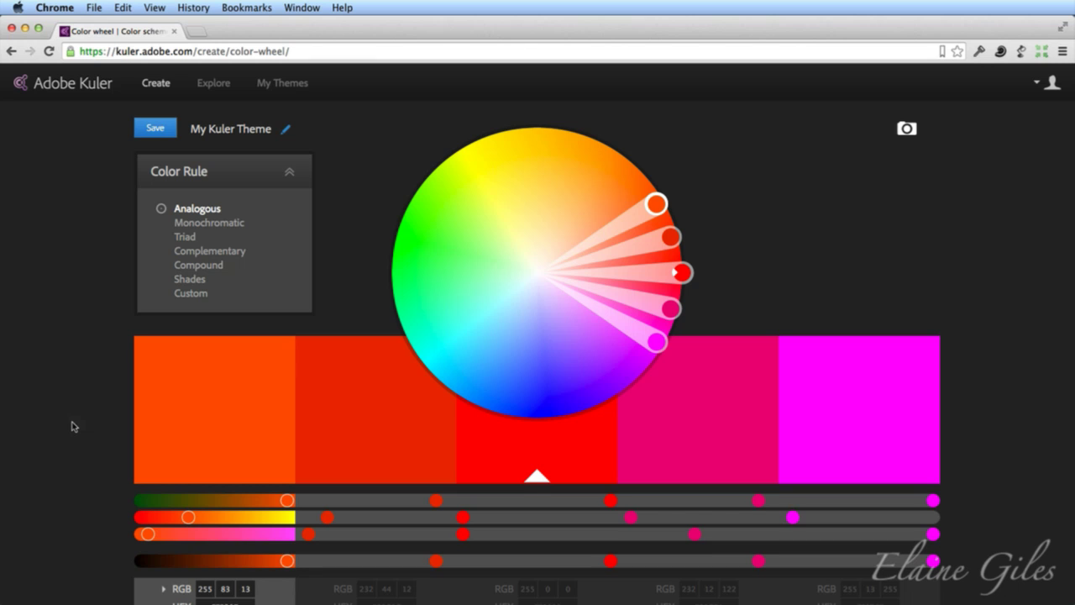
Apply the Monochromatic color rule, making the second swatch and finally the fifth swatch the base color
scroll(72, 426, "down", 2)
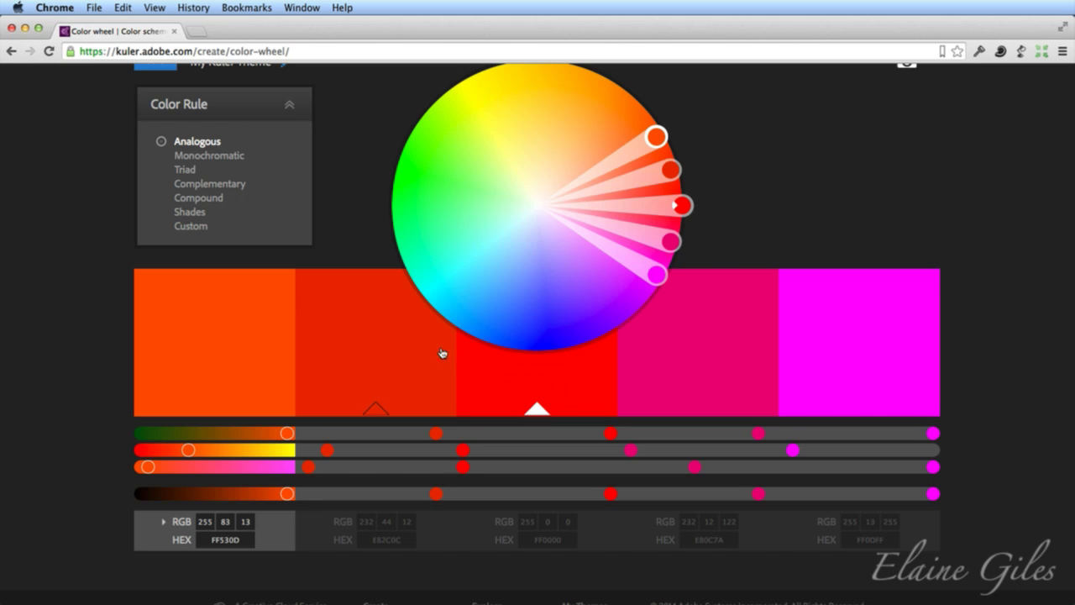
left_click(203, 157)
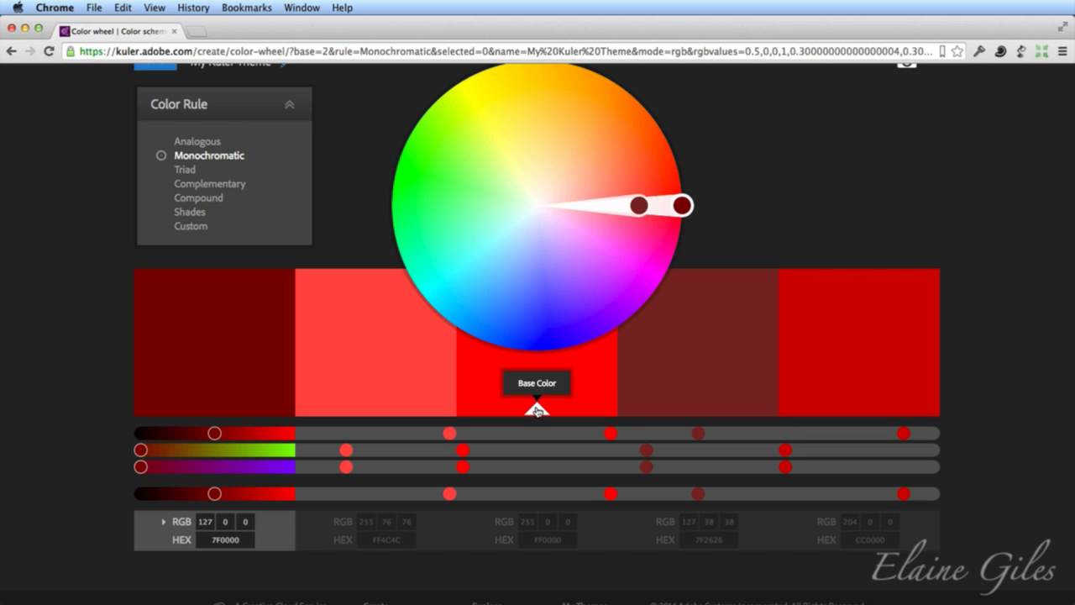
left_click(376, 409)
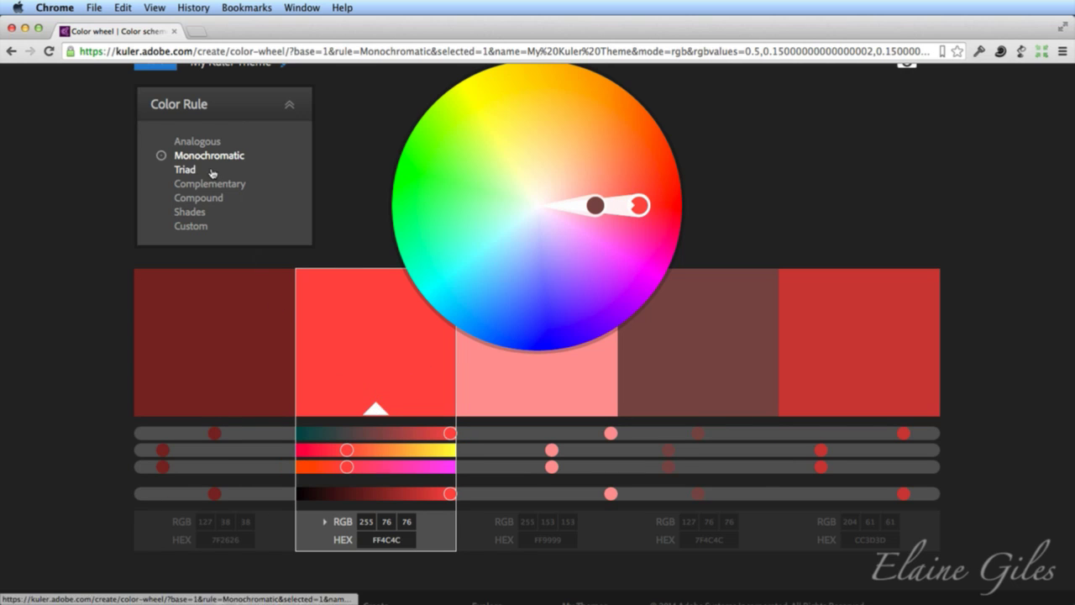
left_click(185, 170)
left_click(201, 157)
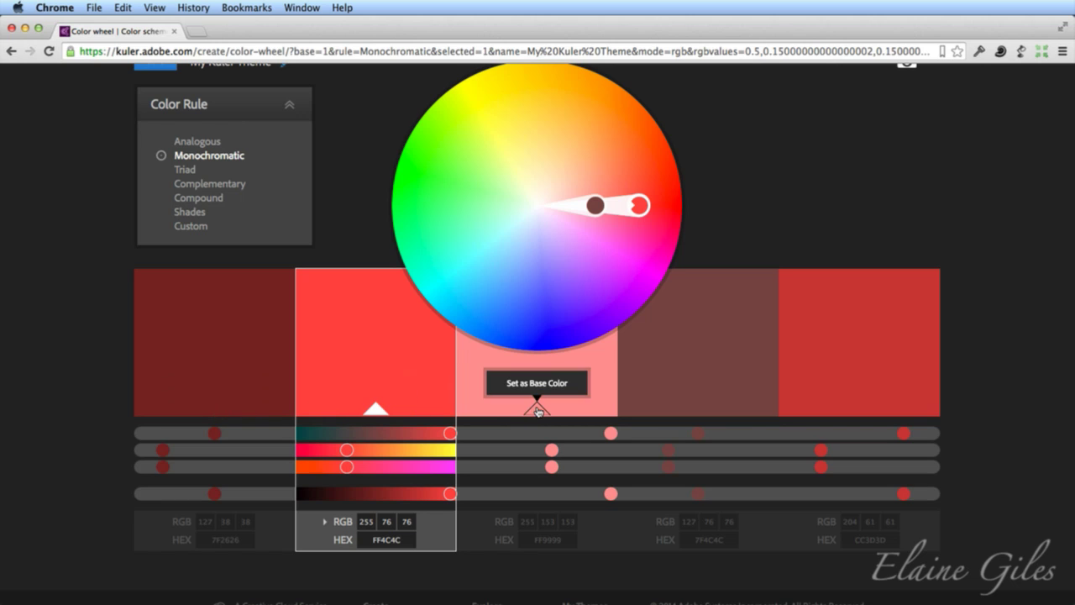
left_click(859, 408)
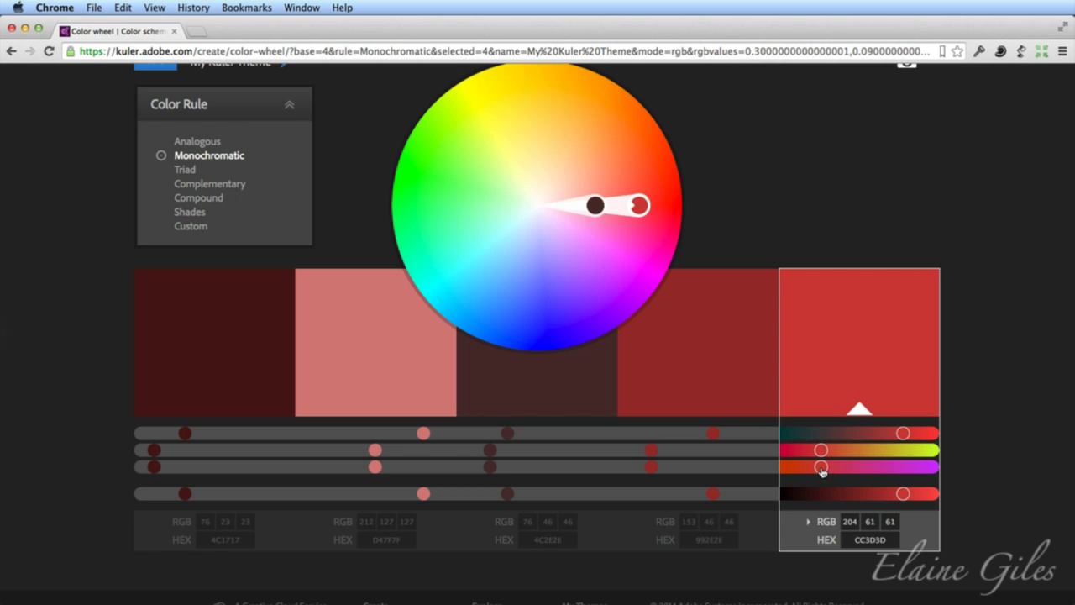
Adjust the fifth swatch's color channels and brightness to a muted teal, about RGB 93, 152, 156
left_click_drag(828, 473, 882, 473)
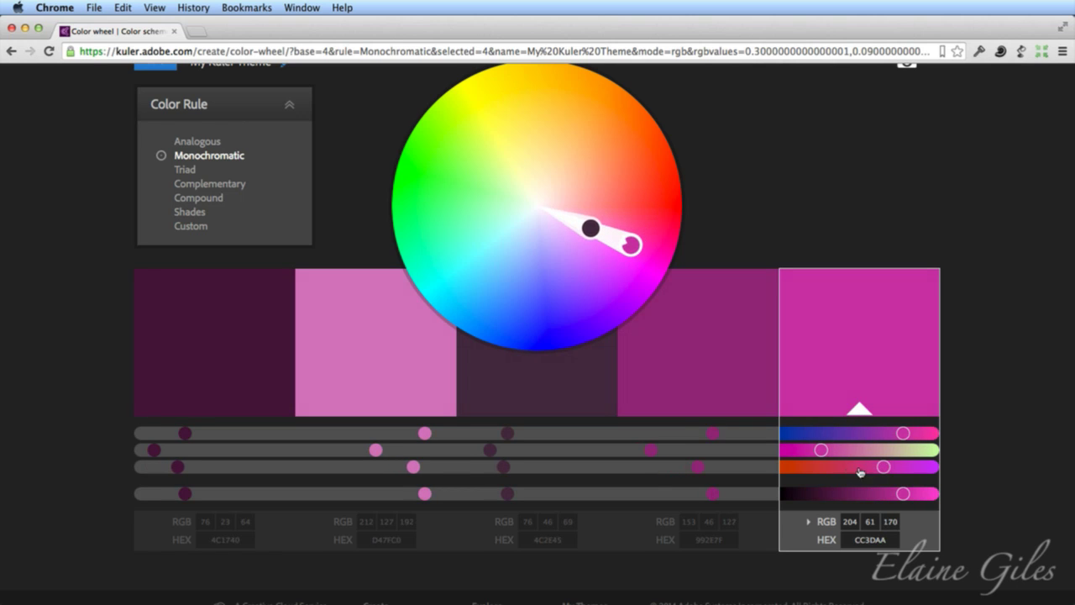
left_click_drag(823, 449, 846, 436)
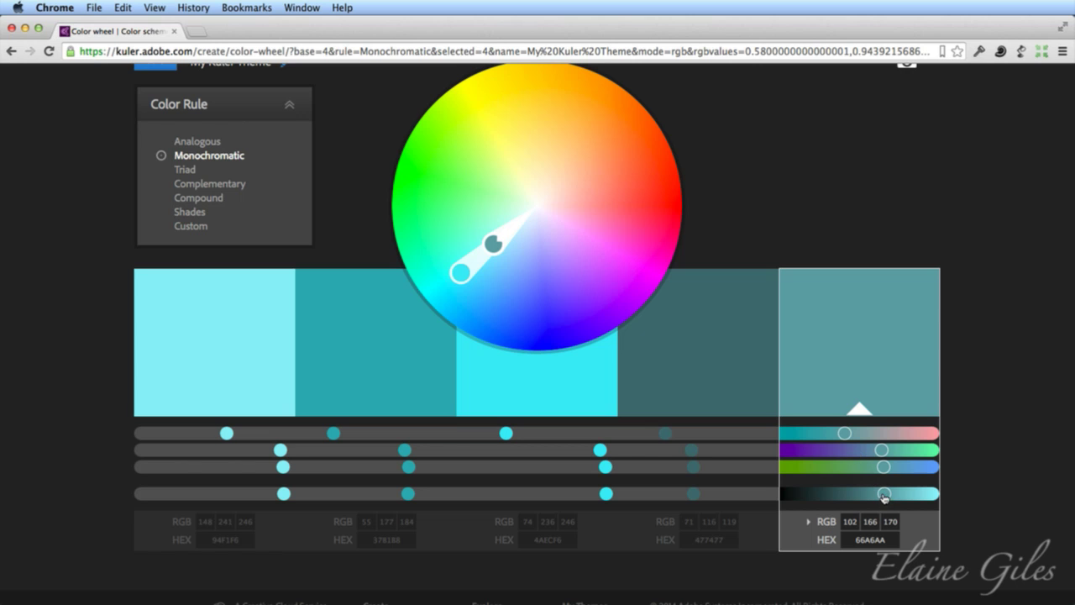
mouse_move(882, 494)
left_mouse_down()
mouse_move(814, 496)
mouse_move(914, 497)
mouse_move(875, 496)
left_mouse_up()
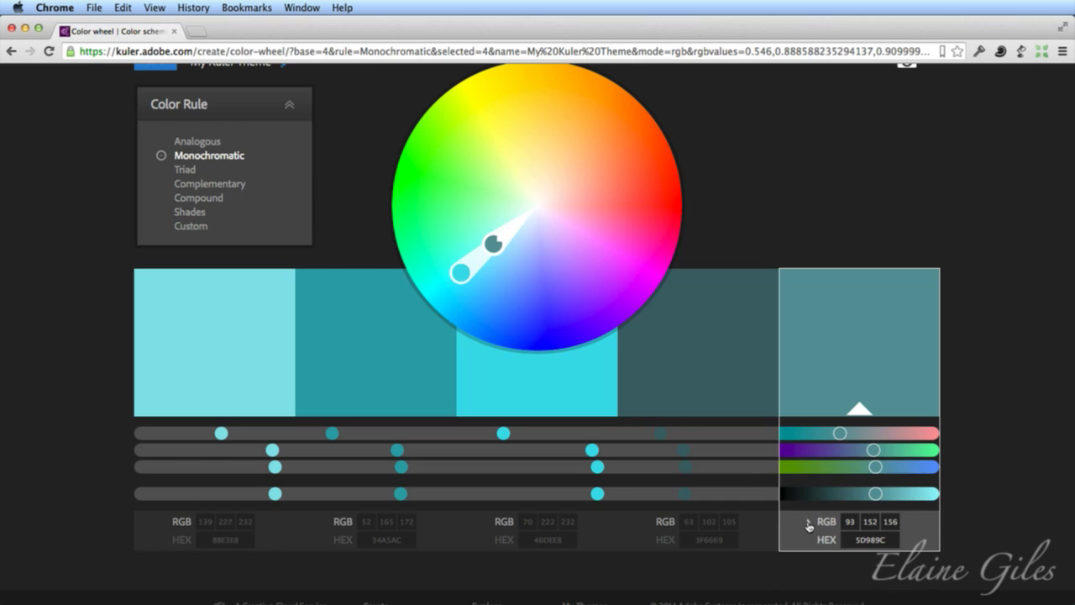
Expand the swatches' color values to examine the CMYK, LAB and HSB figures, and collapse them again
left_click(810, 520)
scroll(987, 540, "down", 2)
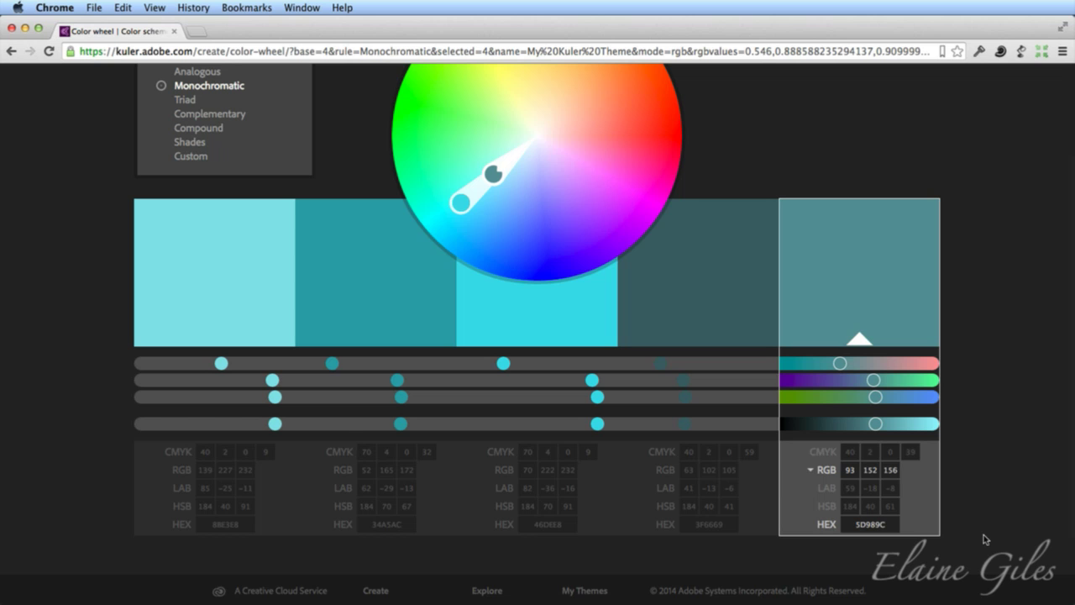
left_click(811, 469)
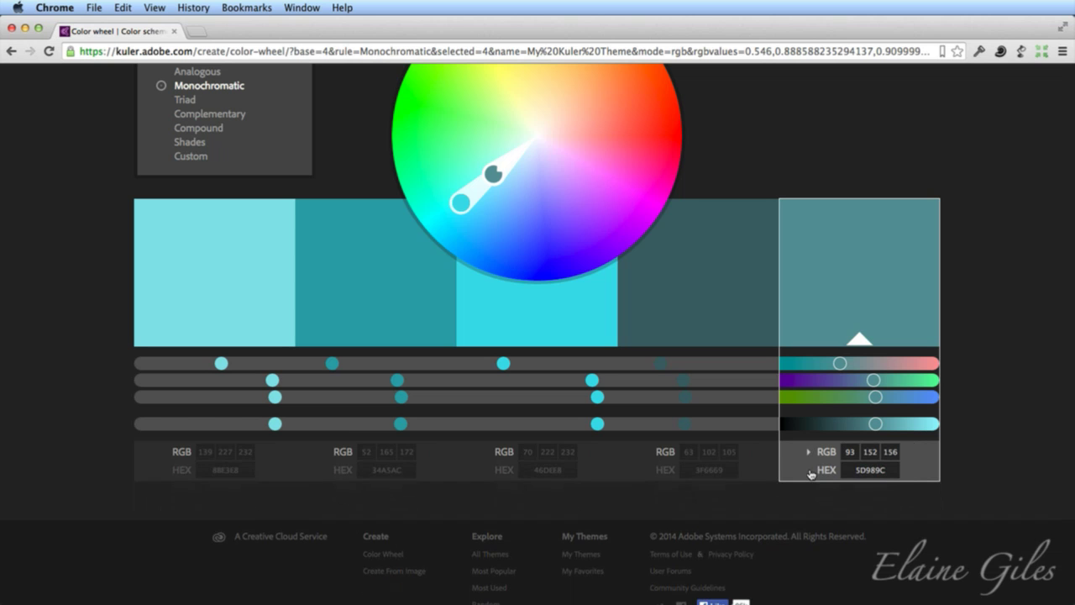
scroll(812, 485, "up", 4)
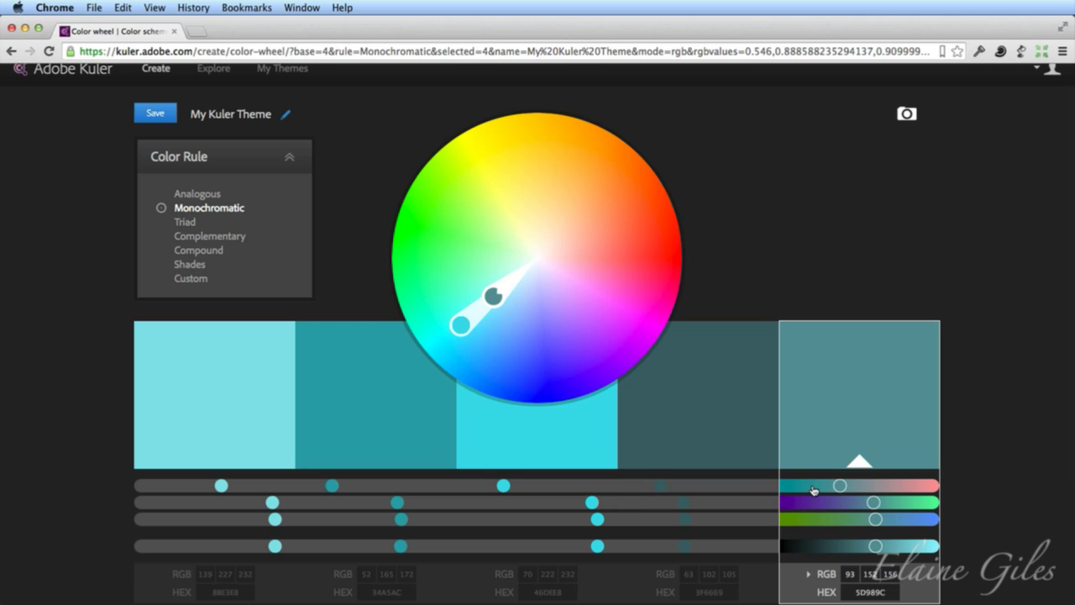
Apply the Analogous color rule, make the third swatch the base color and move it to magenta, about RGB 178, 31, 127
scroll(812, 490, "up", 1)
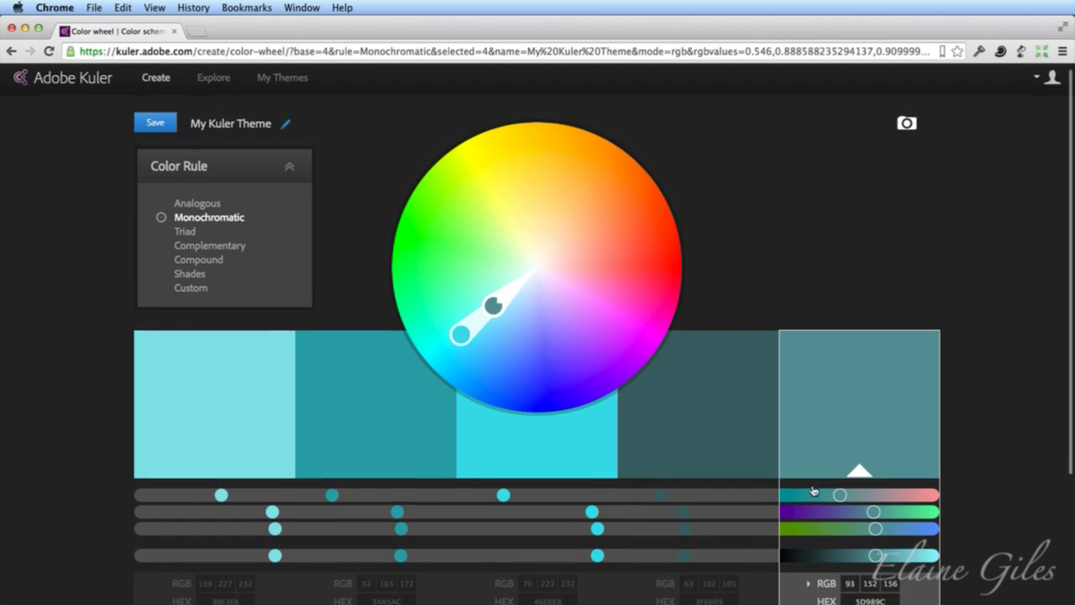
left_click(205, 210)
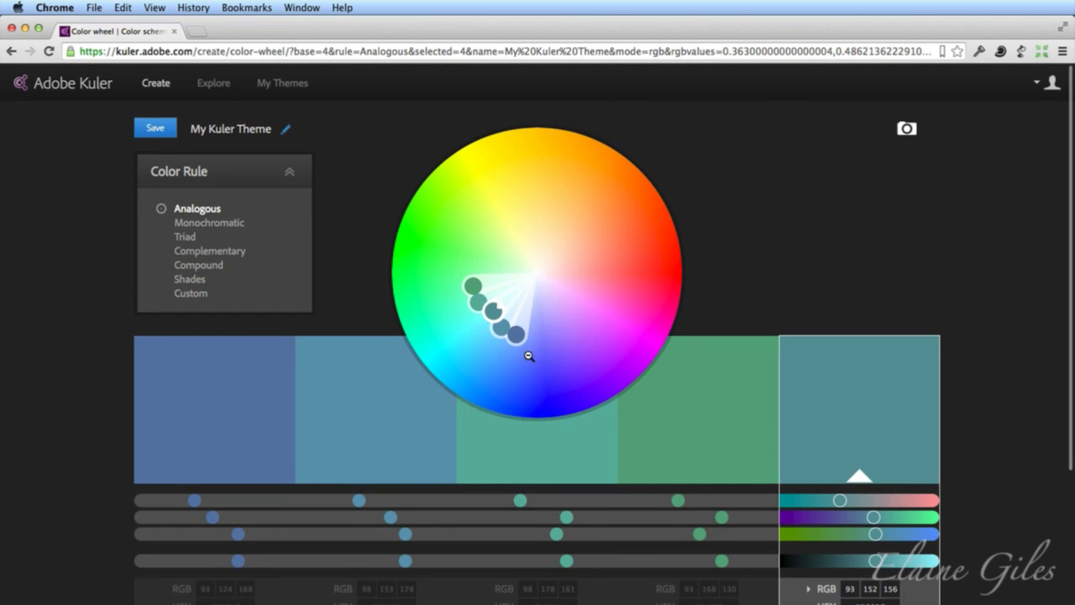
left_click(538, 477)
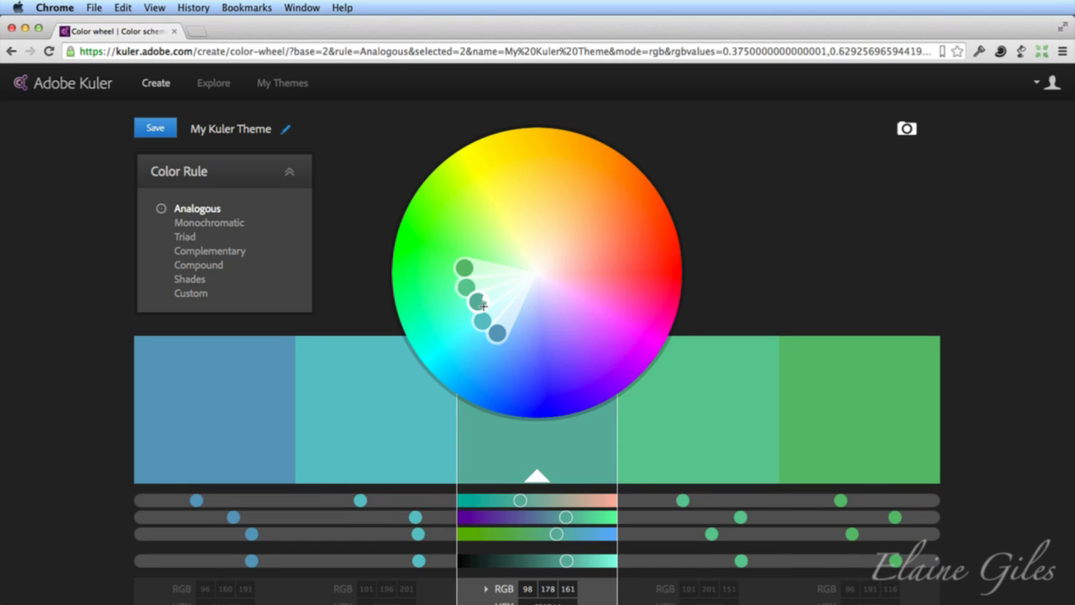
mouse_move(486, 307)
left_mouse_down()
mouse_move(474, 307)
mouse_move(469, 351)
mouse_move(478, 375)
mouse_move(518, 312)
mouse_move(553, 164)
mouse_move(627, 221)
mouse_move(655, 271)
mouse_move(650, 312)
left_mouse_up()
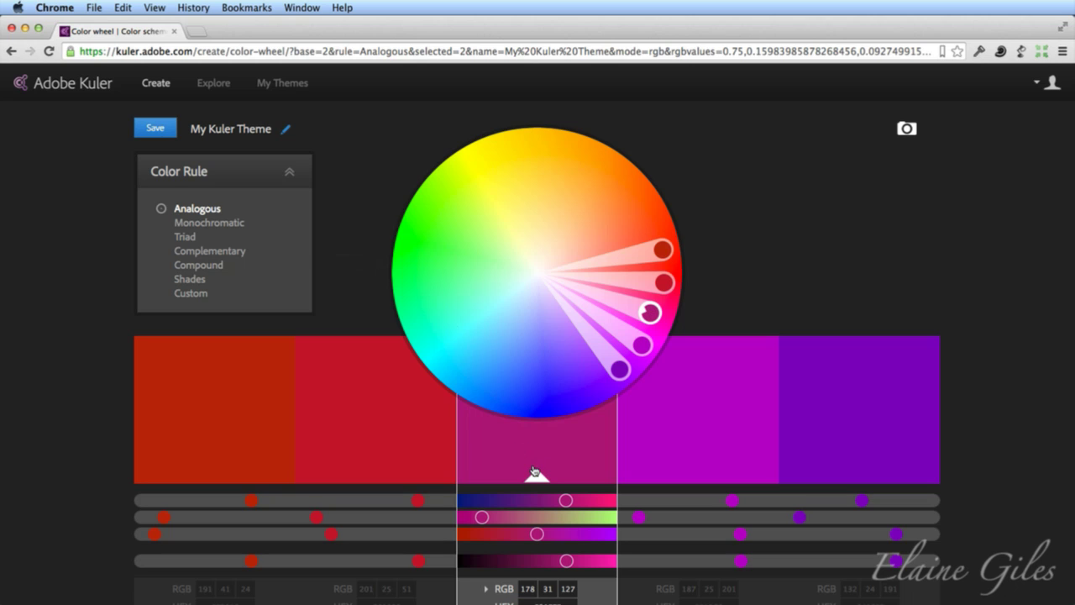
Apply the Monochromatic color rule and shift the fourth swatch to a pale pink, about RGB 255, 167, 249
left_click(217, 224)
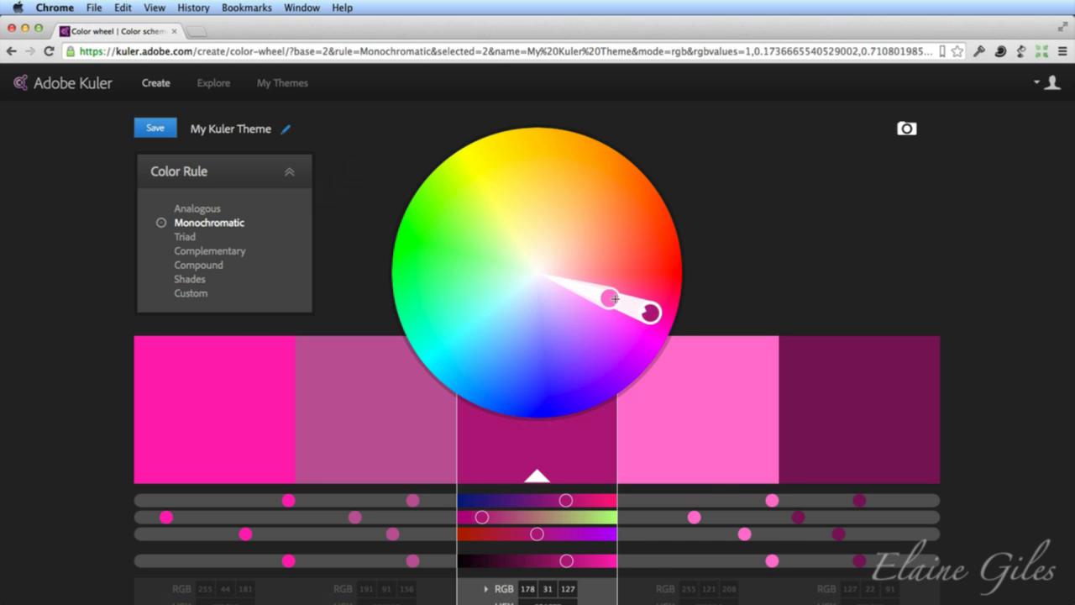
left_click_drag(610, 298, 583, 298)
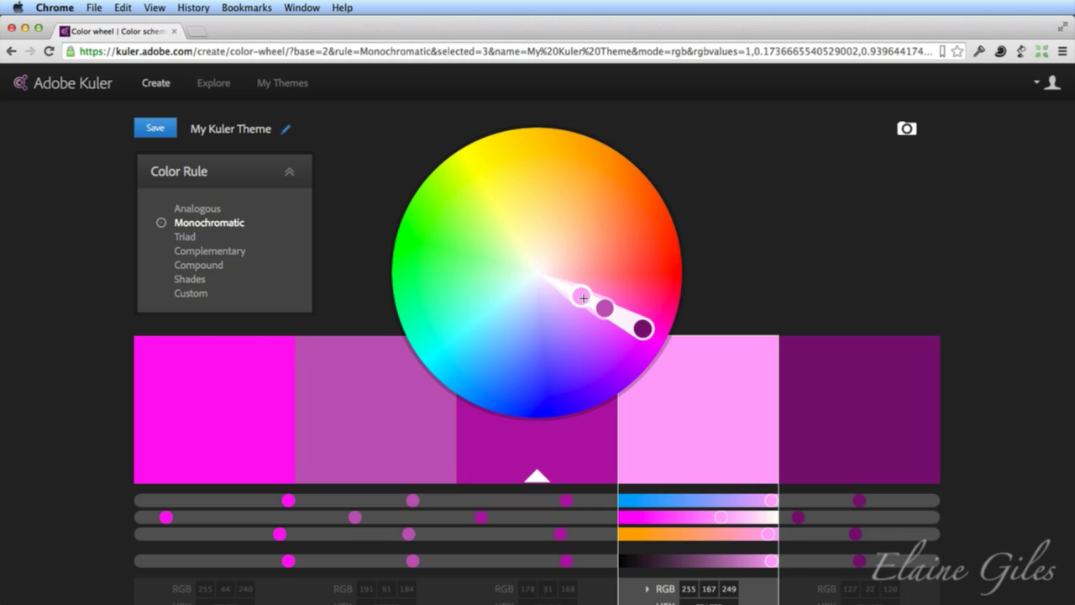
Apply the Triad color rule and move the base color around the wheel to about RGB 178, 130, 52
left_click(192, 240)
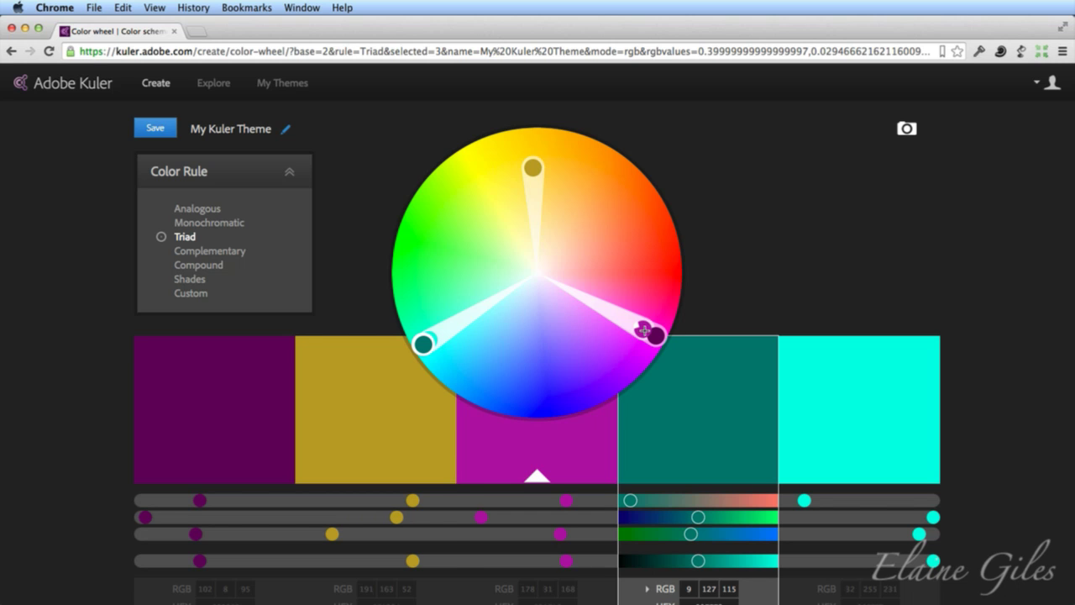
left_click_drag(644, 329, 622, 317)
mouse_move(603, 314)
left_mouse_down()
mouse_move(622, 327)
mouse_move(641, 314)
mouse_move(634, 247)
left_mouse_up()
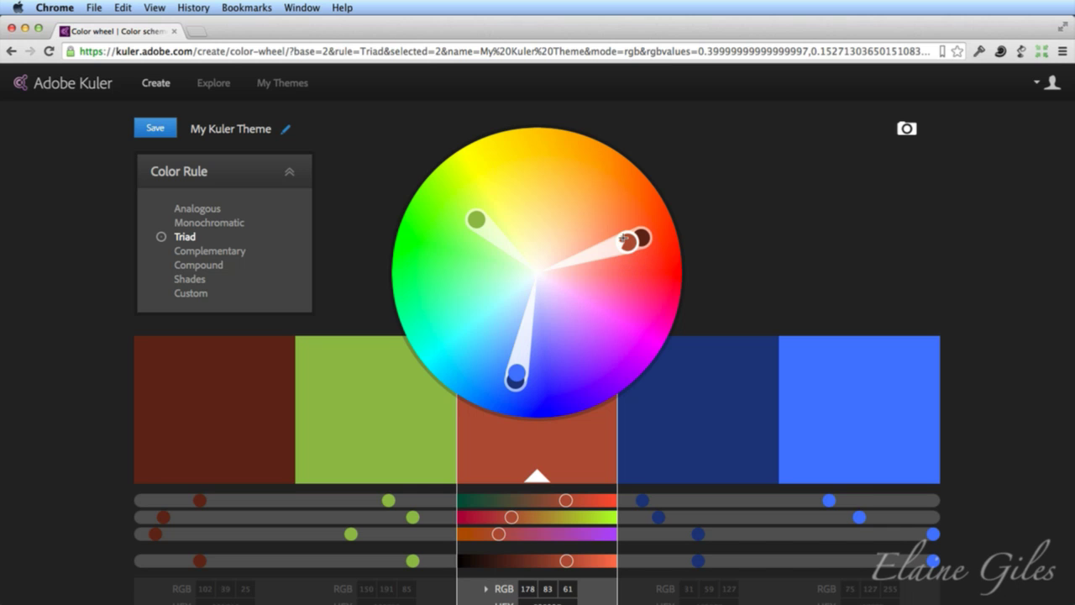
left_click_drag(625, 241, 581, 179)
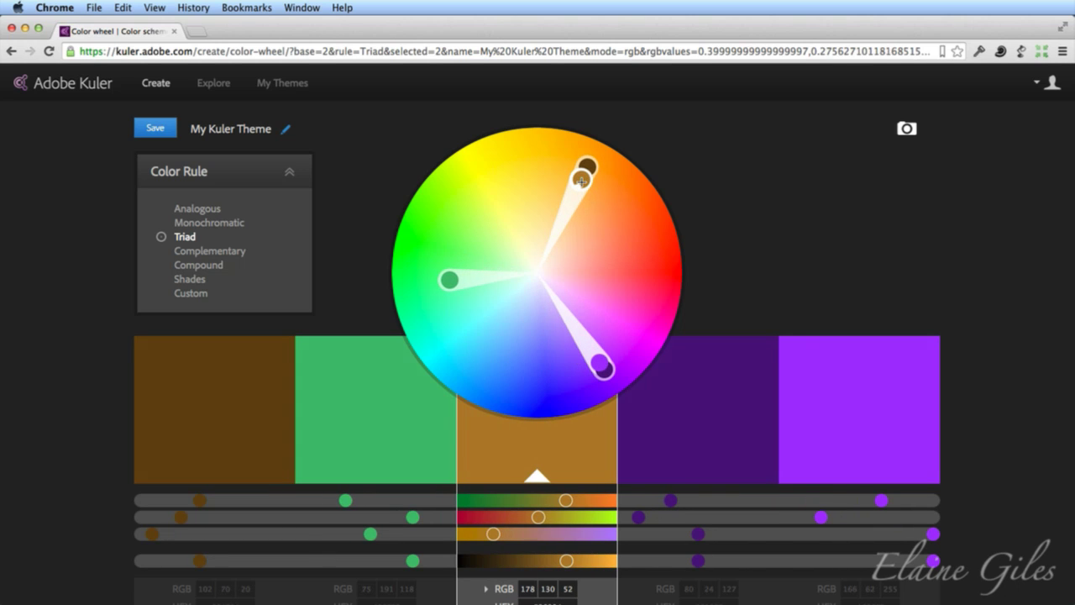
Apply the Complementary color rule and move the fifth swatch's marker to purple, about RGB 140, 74, 178
left_click(218, 253)
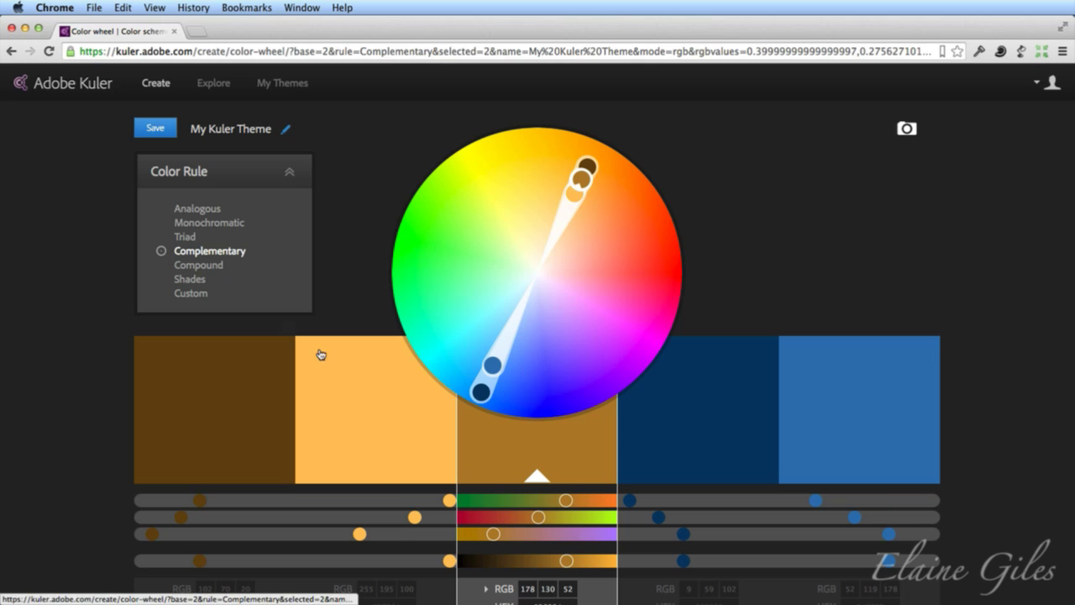
left_click_drag(493, 365, 593, 338)
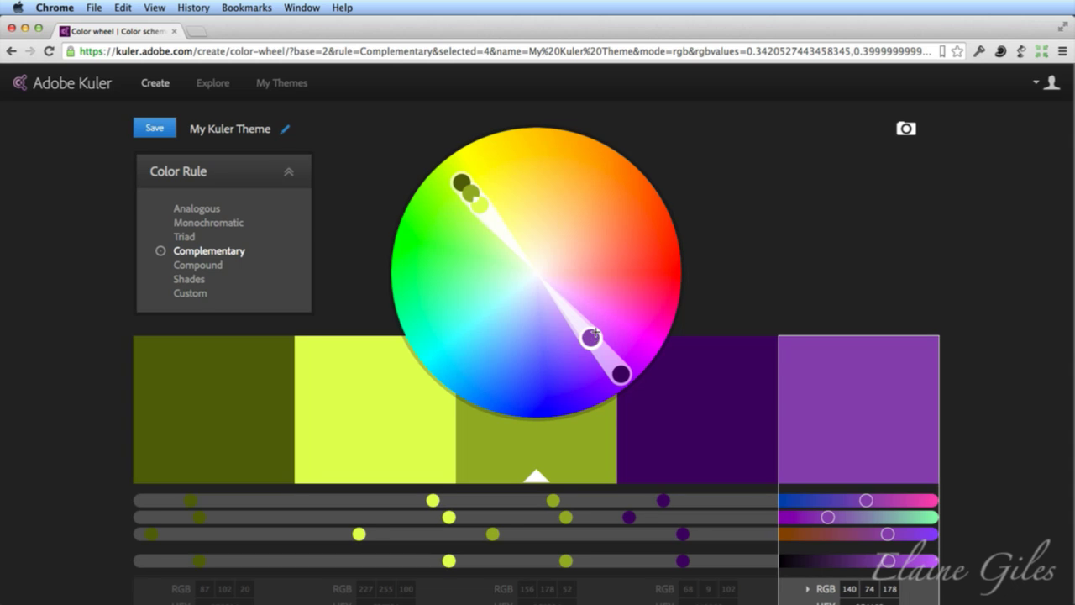
Pull the second swatch's marker towards the wheel's center and move the base color to about RGB 155, 178, 79
left_click(486, 207)
left_click_drag(488, 211, 506, 237)
left_click_drag(467, 192, 493, 222)
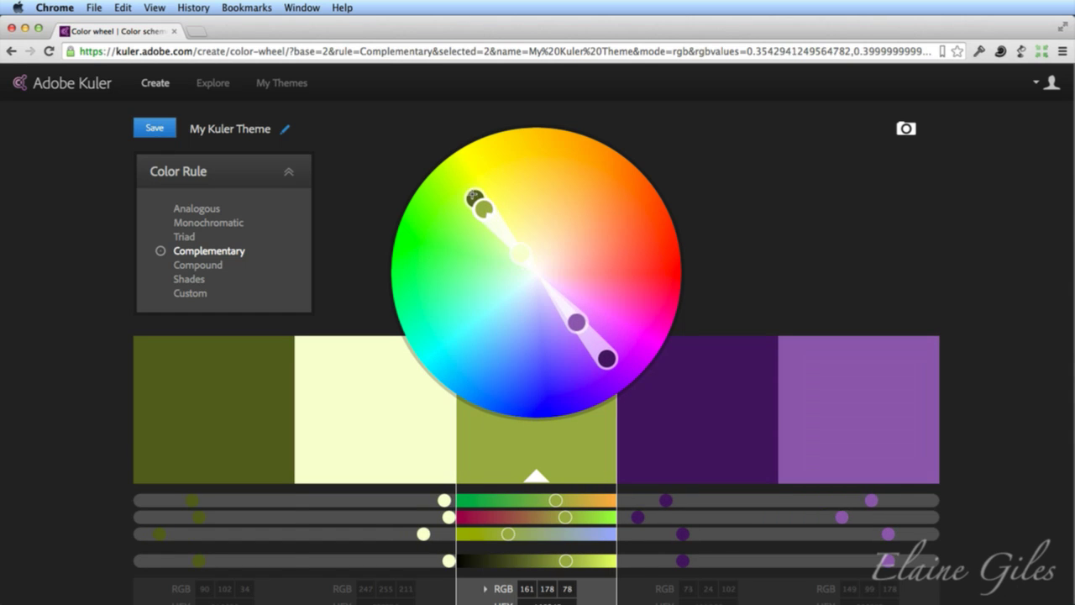
left_click(467, 192)
left_click_drag(468, 193, 488, 215)
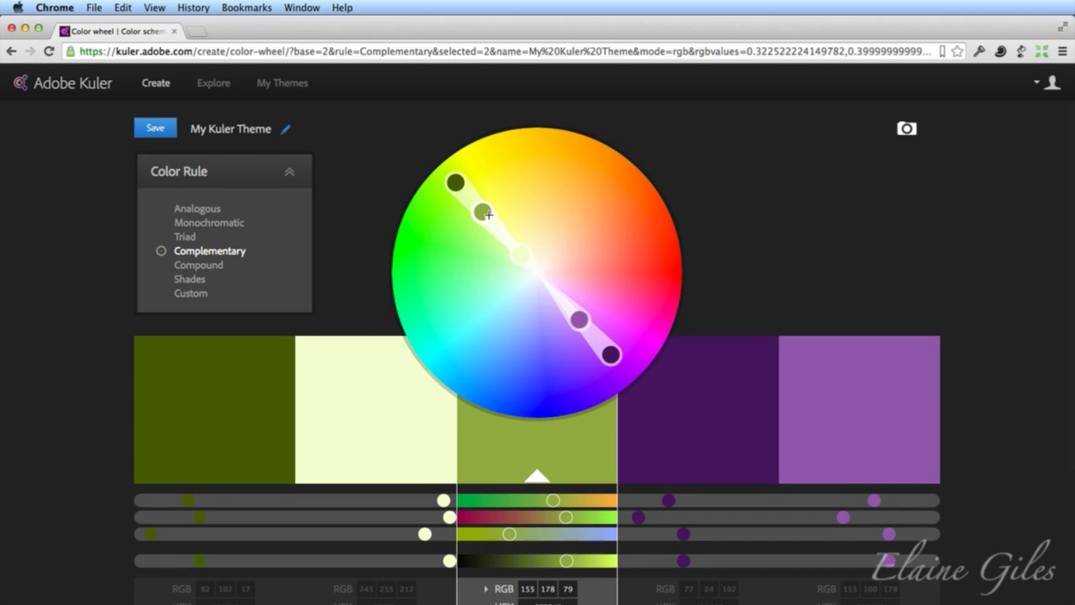
Apply the Compound color rule and move the fourth swatch's marker to a beige, about RGB 188, 155, 137
left_click(199, 267)
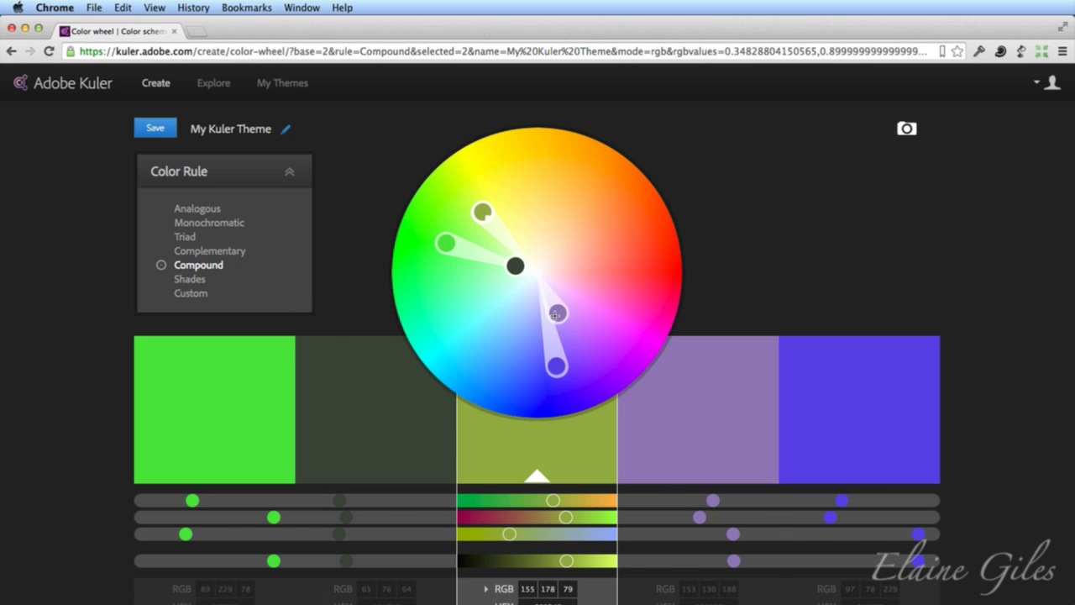
left_click_drag(558, 313, 568, 250)
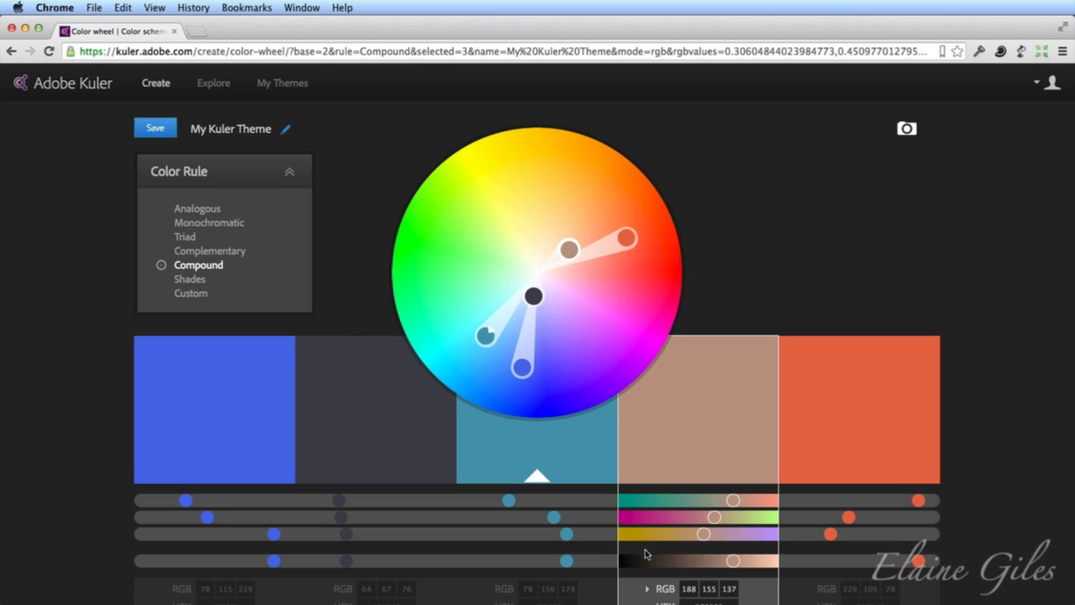
Lower the fourth swatch's blue value to about 51 and raise the first swatch's green value to about 150
left_click_drag(703, 534, 654, 538)
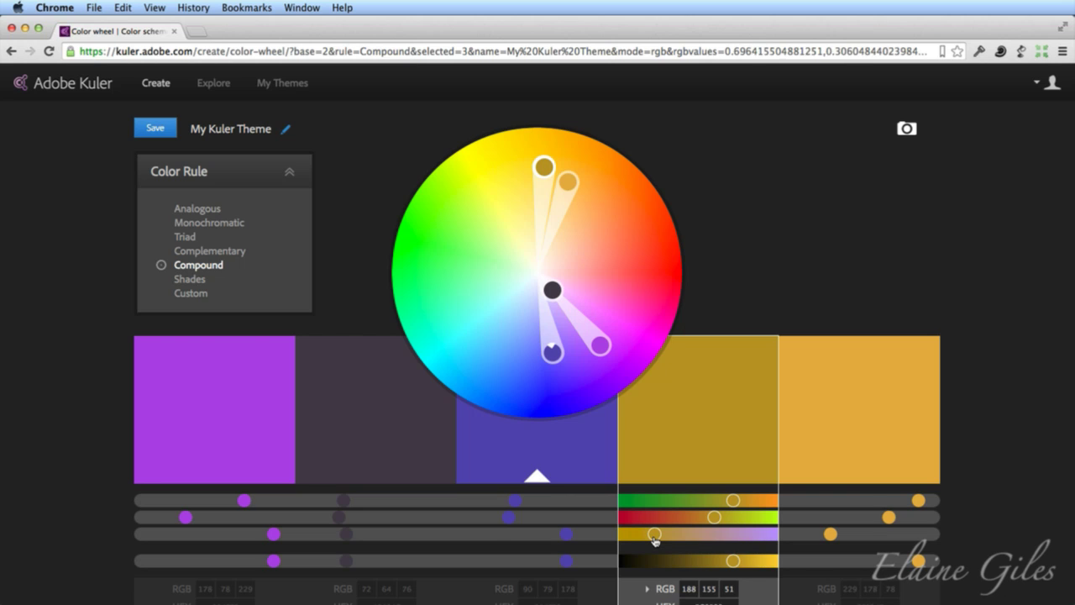
left_click(207, 424)
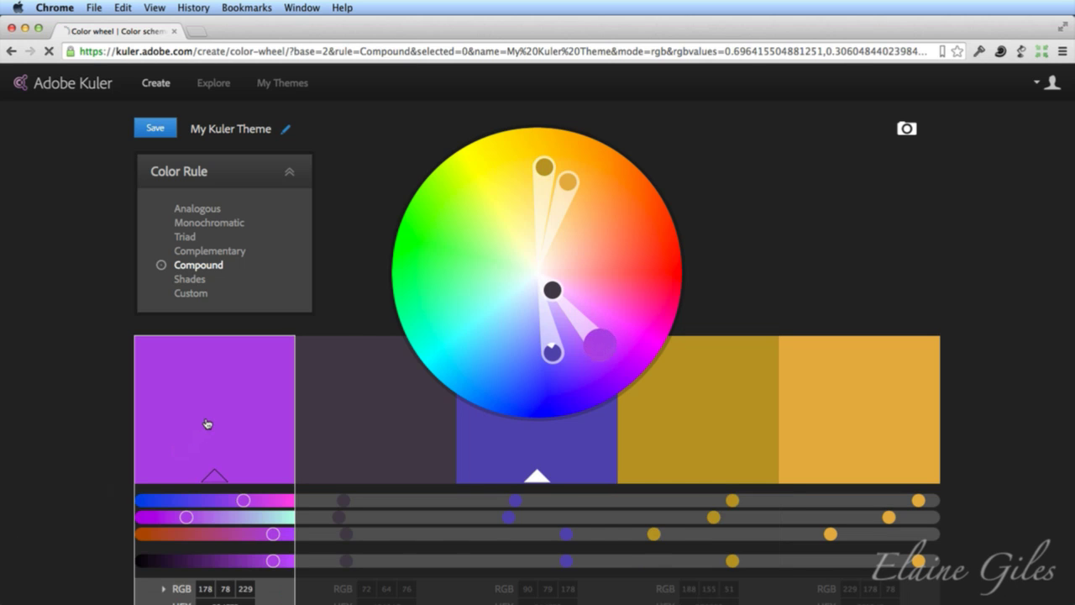
left_click_drag(186, 518, 229, 519)
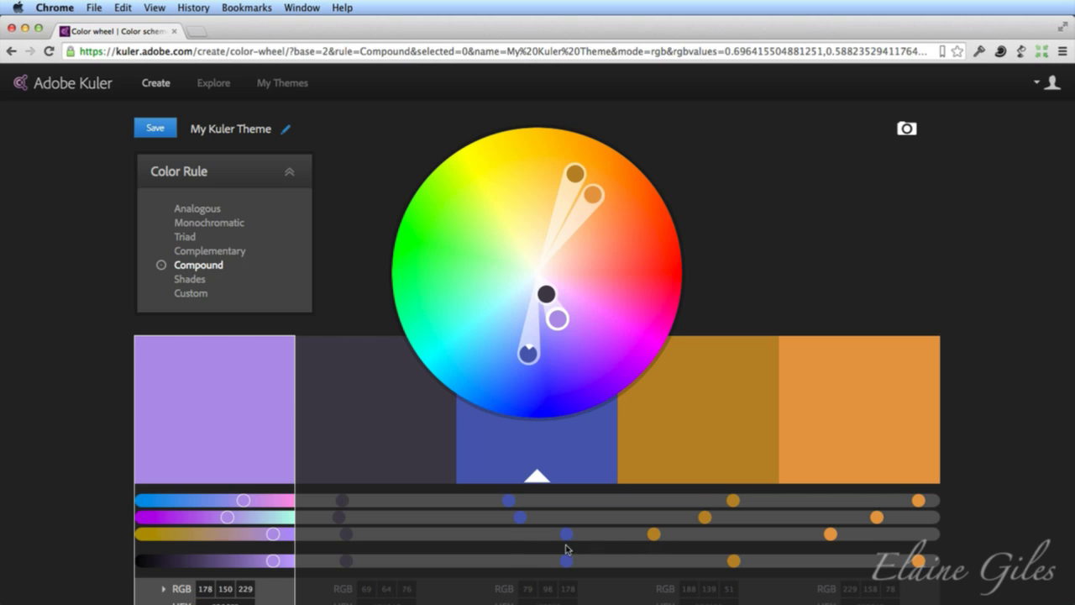
Apply the Shades color rule and move the marker through green to a brown, giving the first swatch about RGB 115, 90, 64
left_click(191, 281)
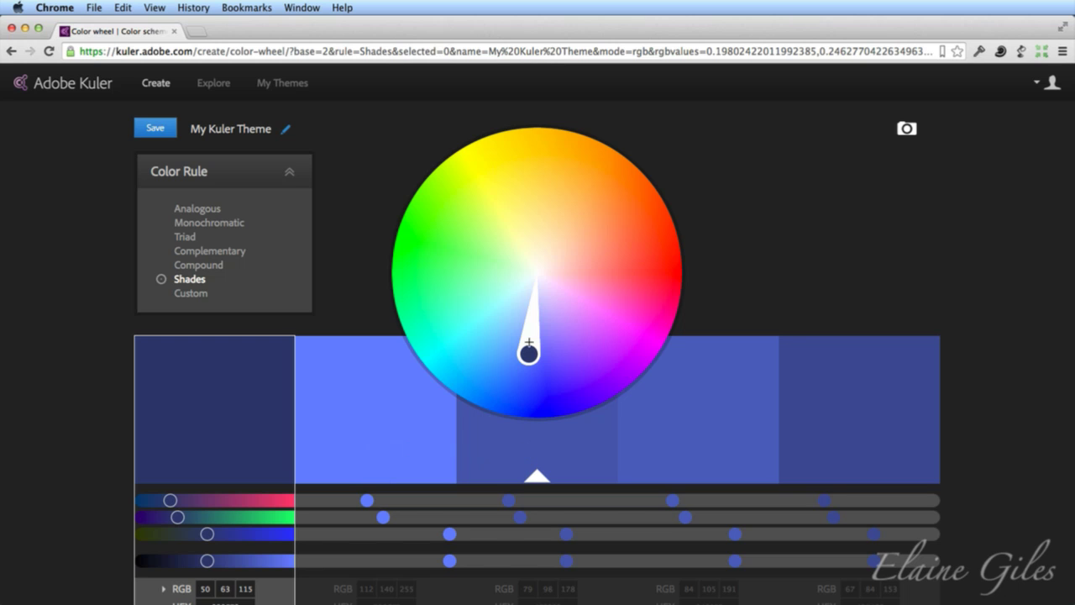
left_click_drag(529, 353, 460, 242)
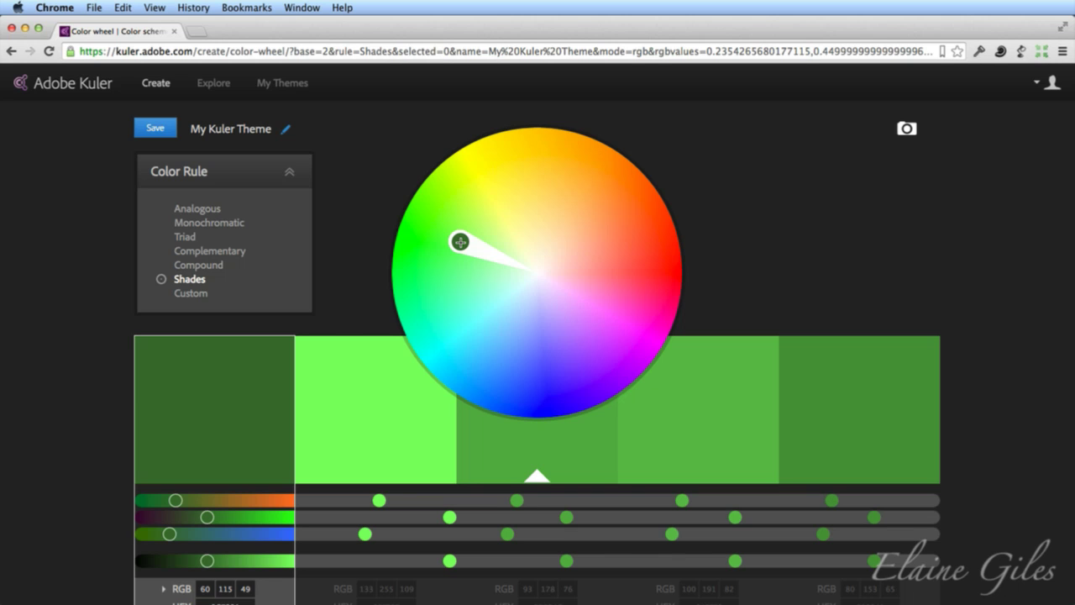
left_click_drag(461, 242, 576, 221)
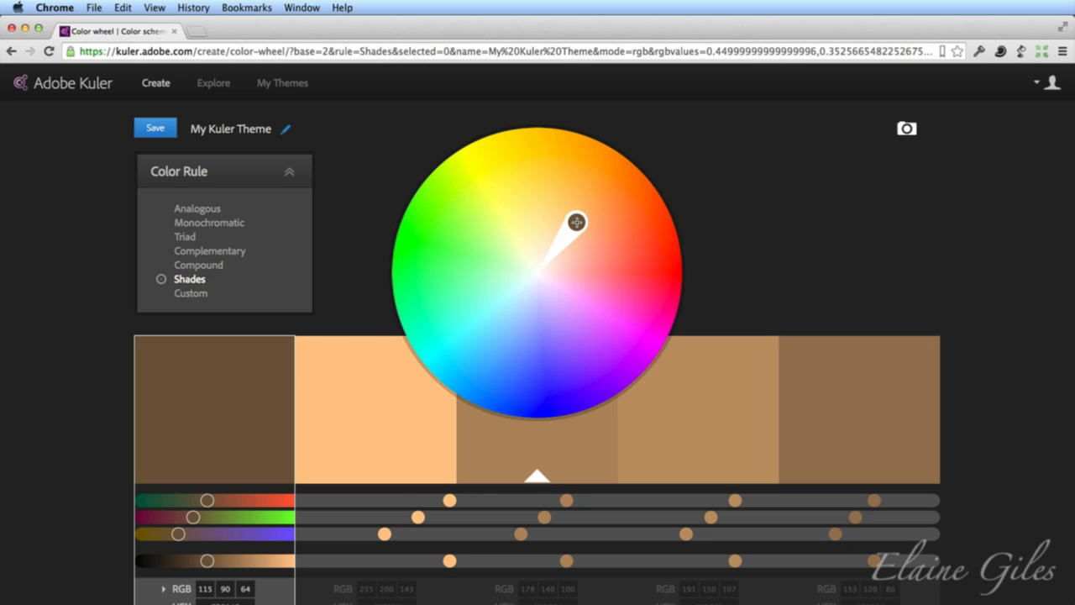
Under the Custom color rule, move the first swatch to green, about RGB 45, 115, 50, and the second to pink, about RGB 236, 154, 255
left_click(192, 293)
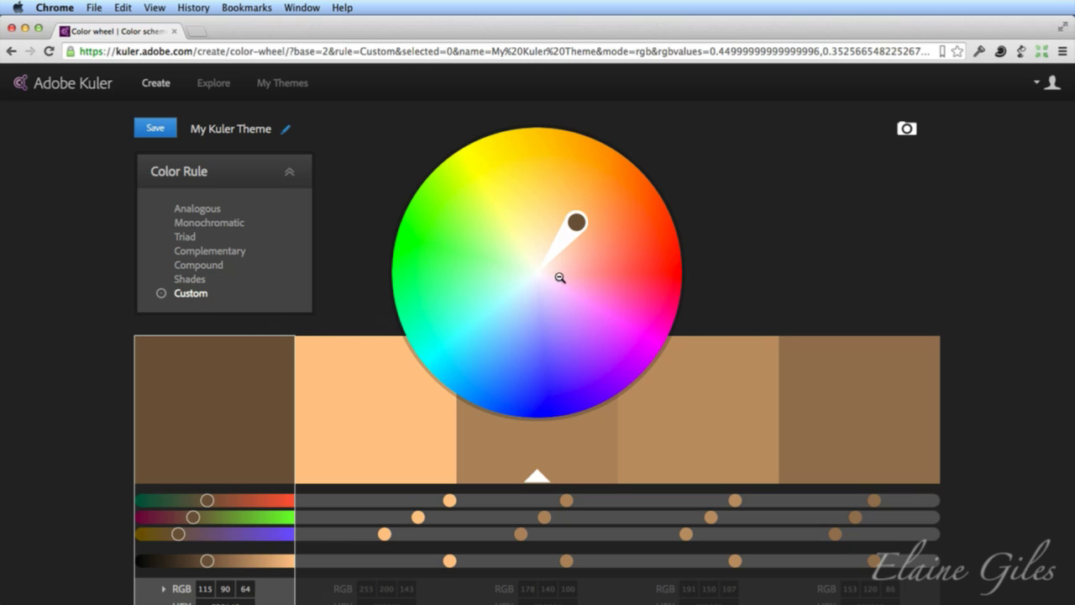
left_click_drag(578, 223, 450, 252)
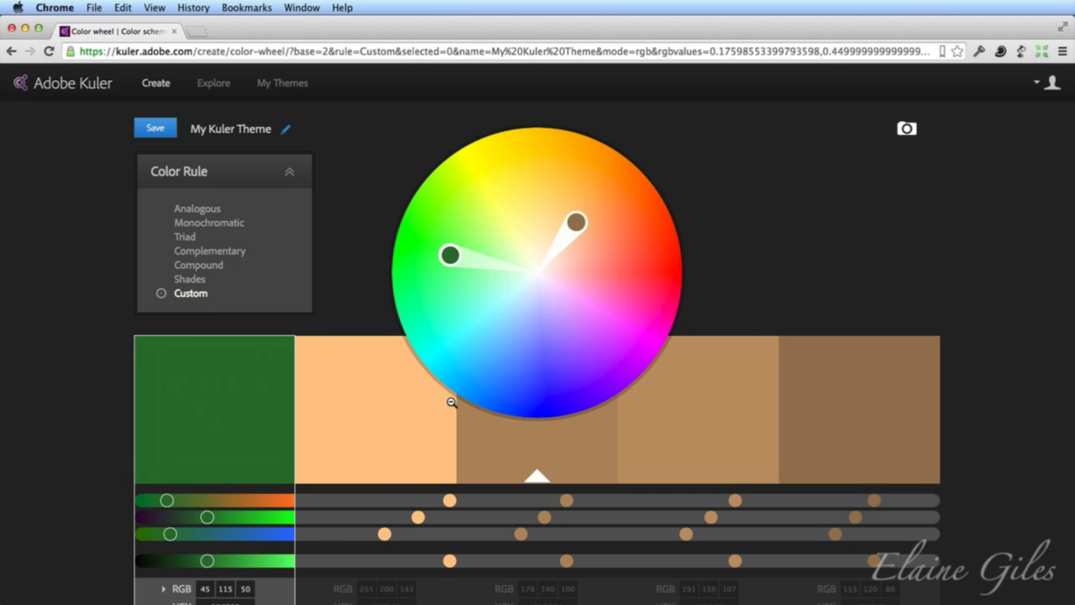
left_click(382, 444)
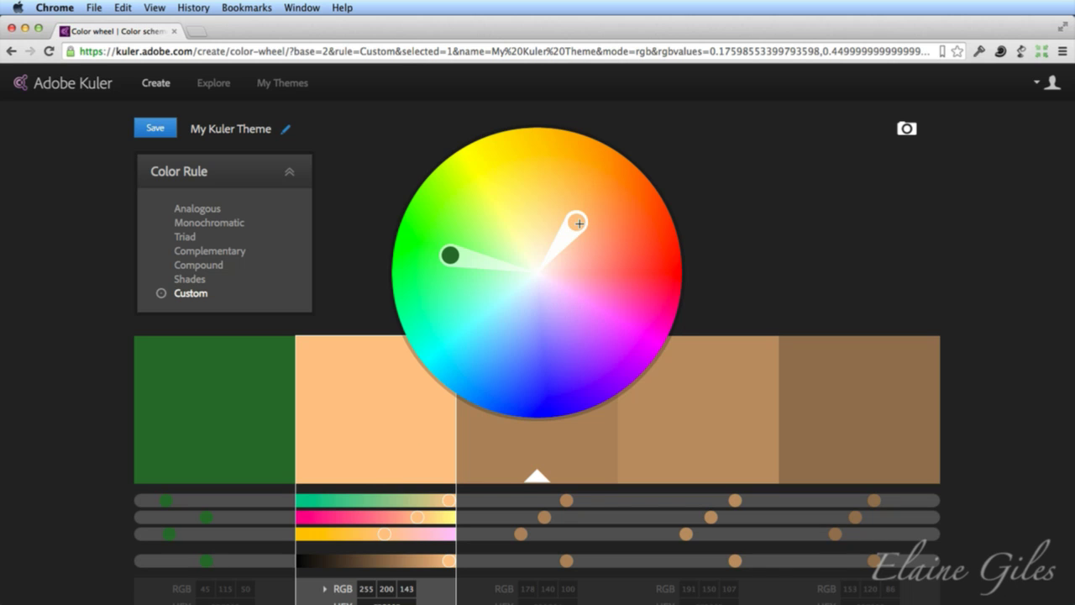
left_click_drag(578, 224, 584, 311)
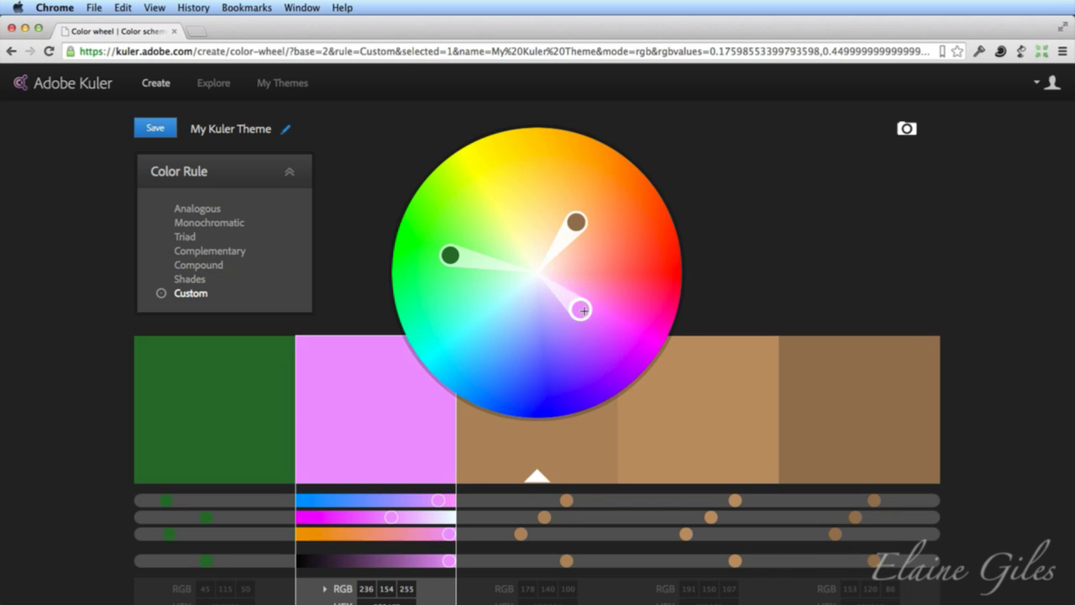
Move the third swatch's marker to olive, about RGB 178, 162, 62, and the fourth's to red, about RGB 191, 27, 19
left_click(580, 453)
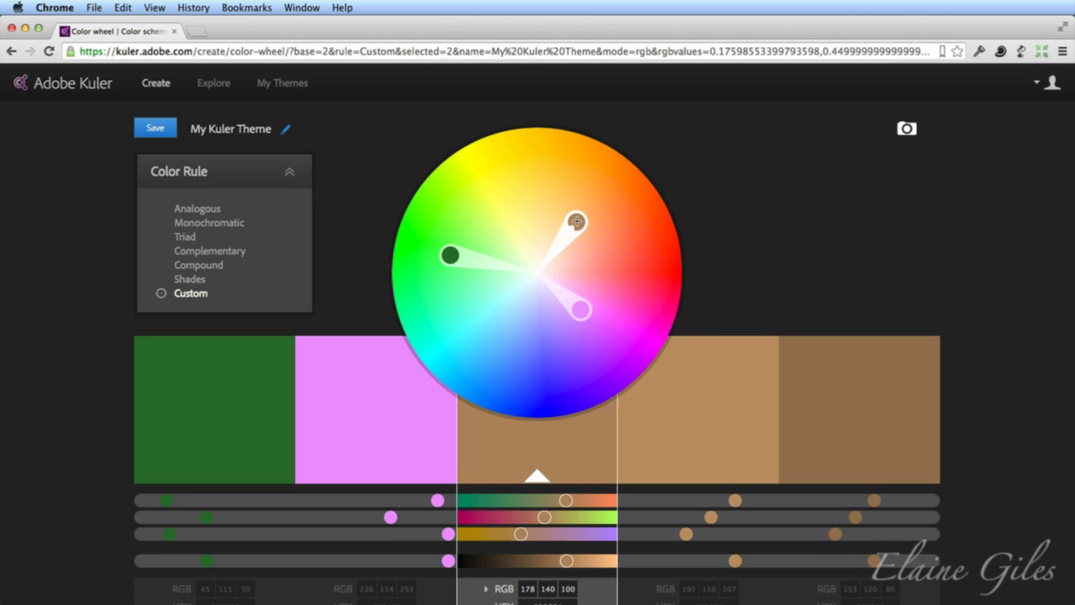
left_click_drag(576, 221, 518, 179)
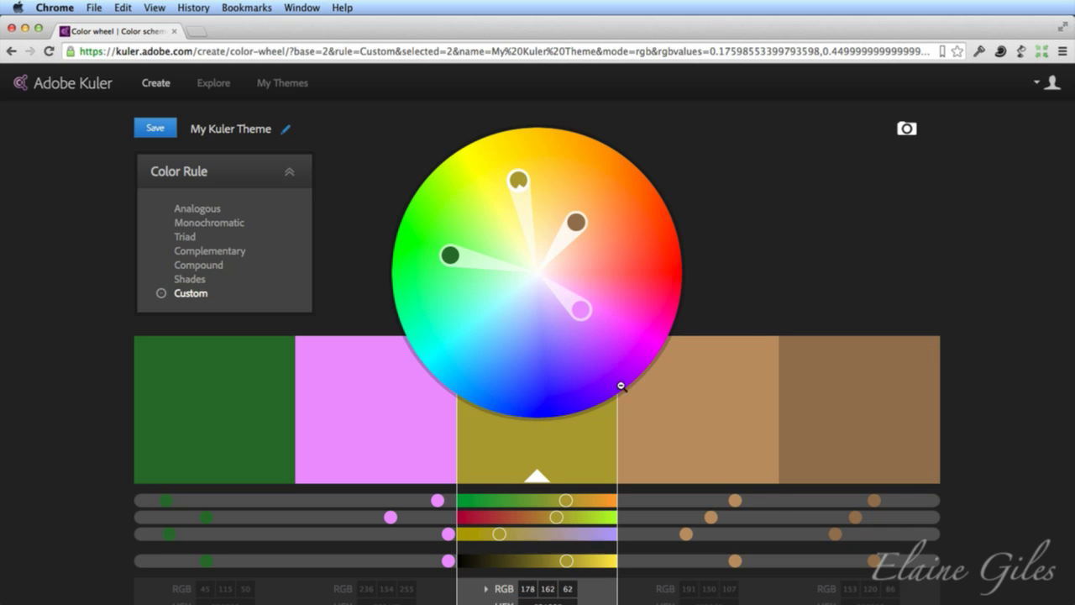
left_click(693, 410)
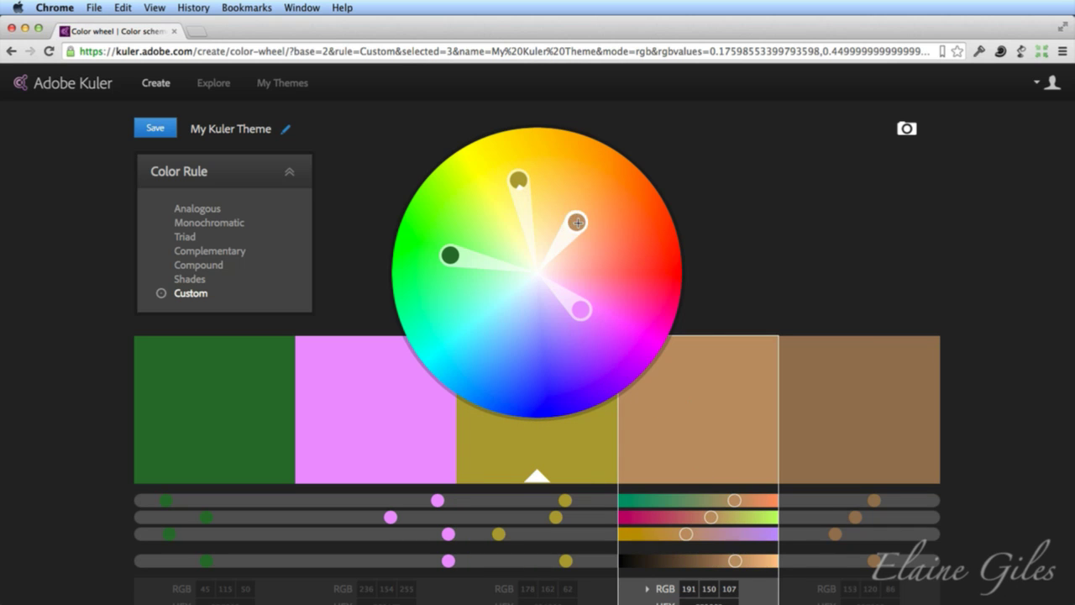
left_click_drag(577, 222, 667, 261)
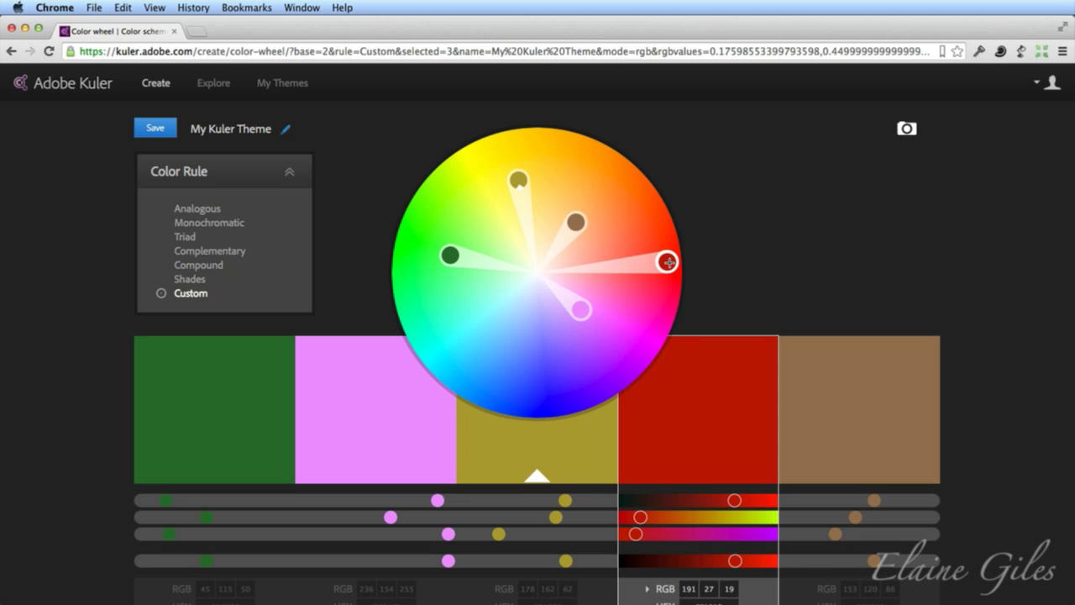
Move the fifth swatch's marker to blue, about RGB 39, 76, 153, and apply the Shades color rule with it as the base color
left_click(840, 379)
left_click_drag(576, 222, 512, 377)
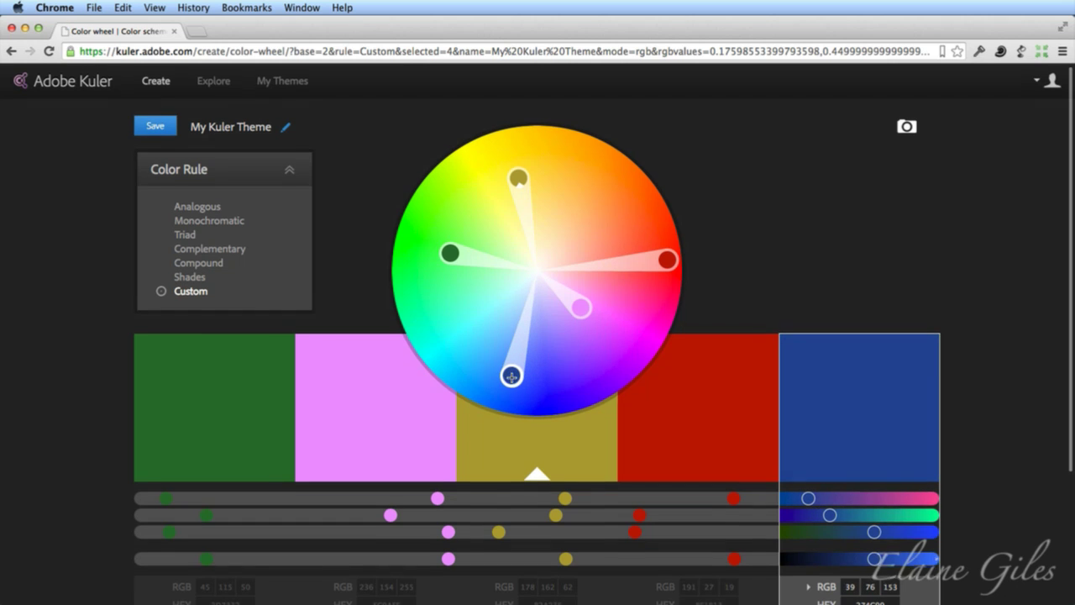
scroll(512, 377, "down", 1)
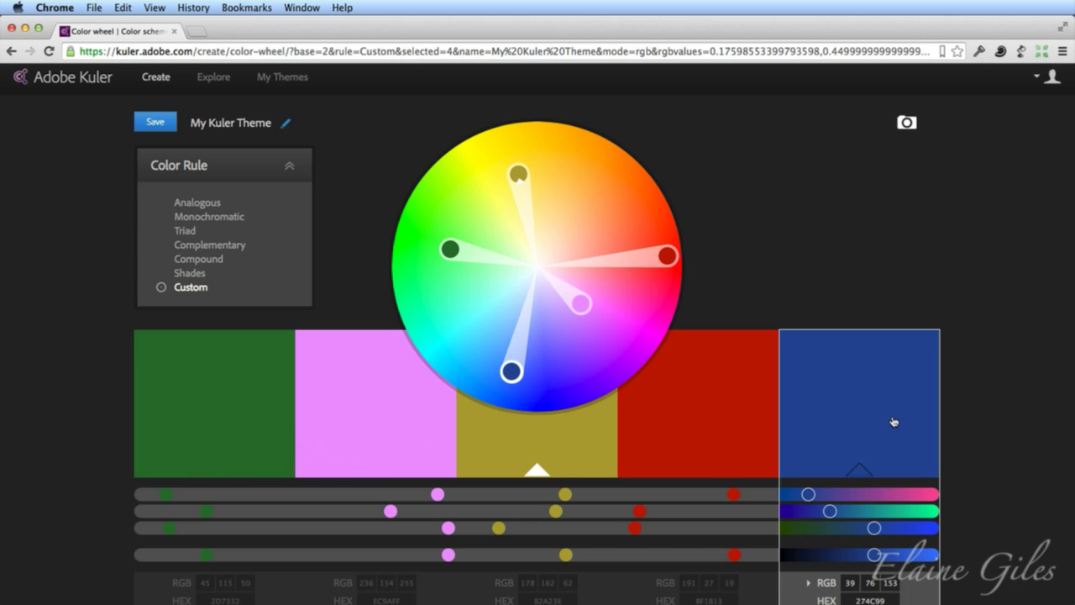
left_click(860, 471)
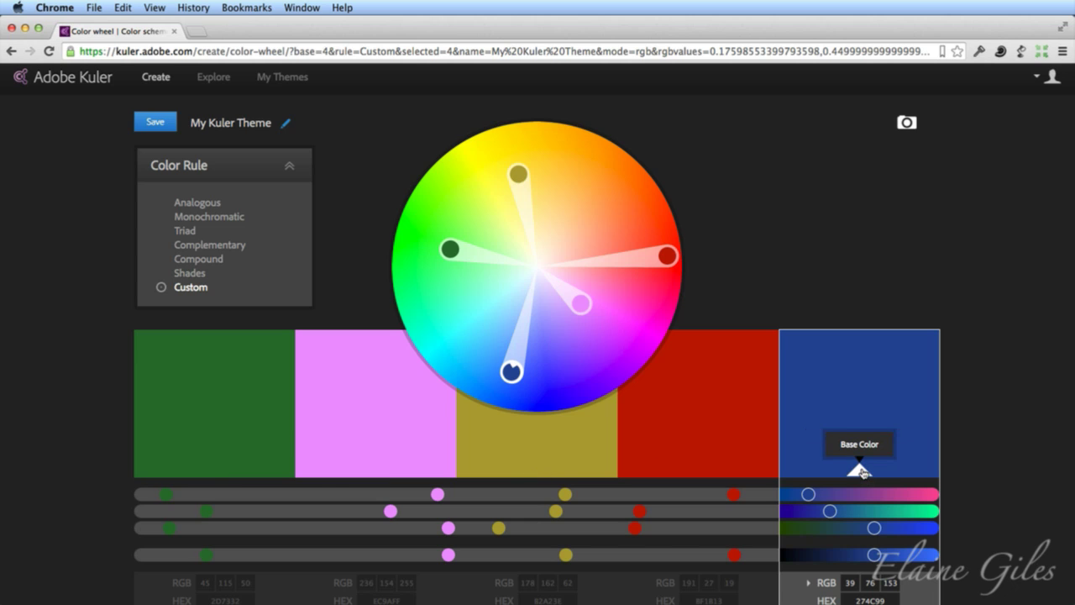
left_click(188, 274)
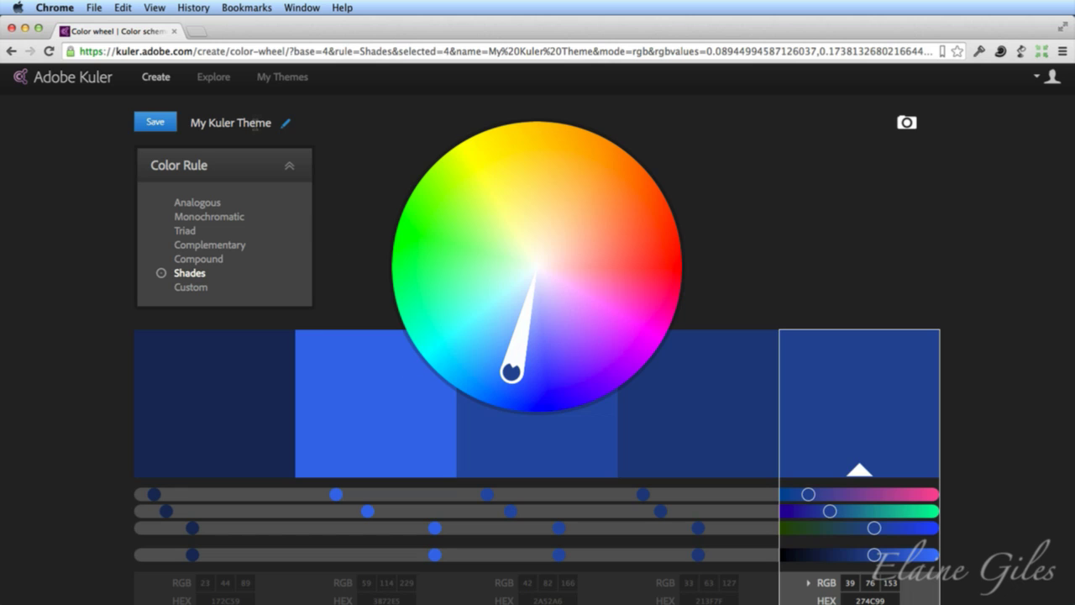
Rename the theme as NWAG Blue and save it
left_click(255, 123)
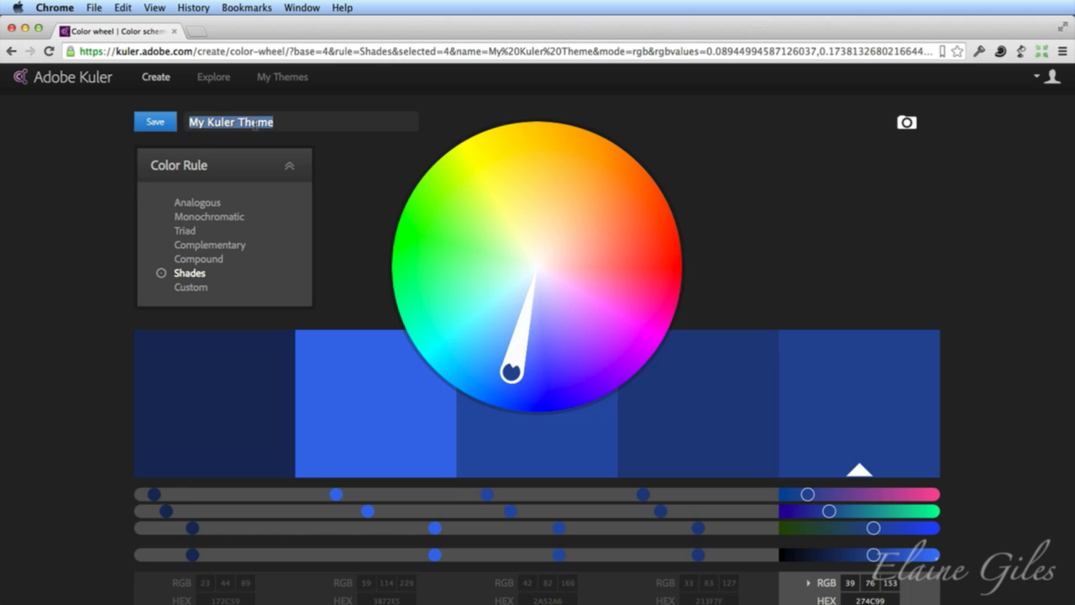
type("NWAG BLue")
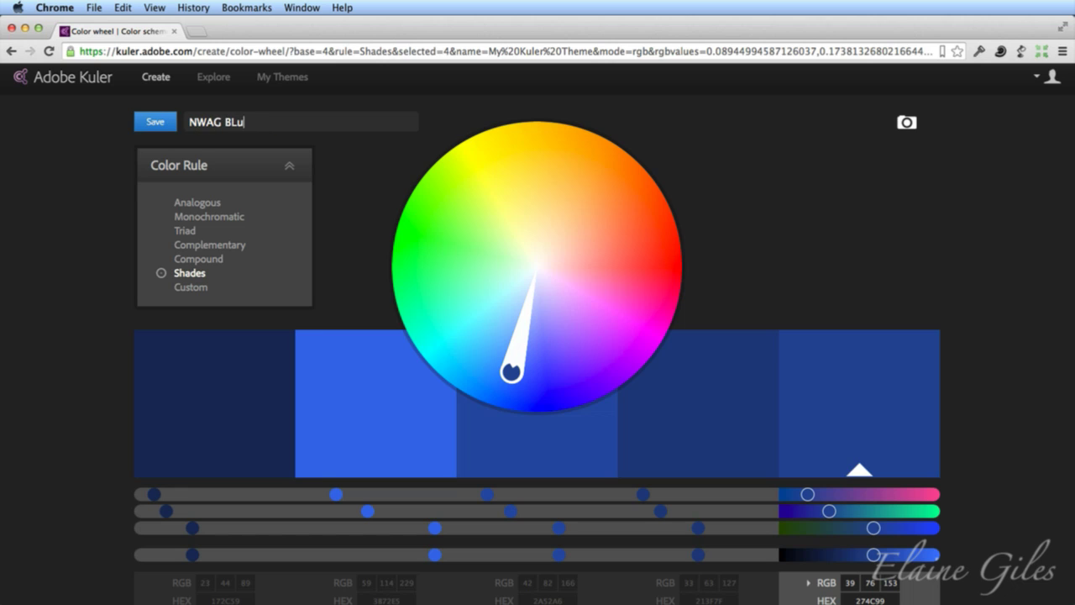
key("BackSpace")
key("BackSpace")
key("BackSpace")
type("lue")
key("Return")
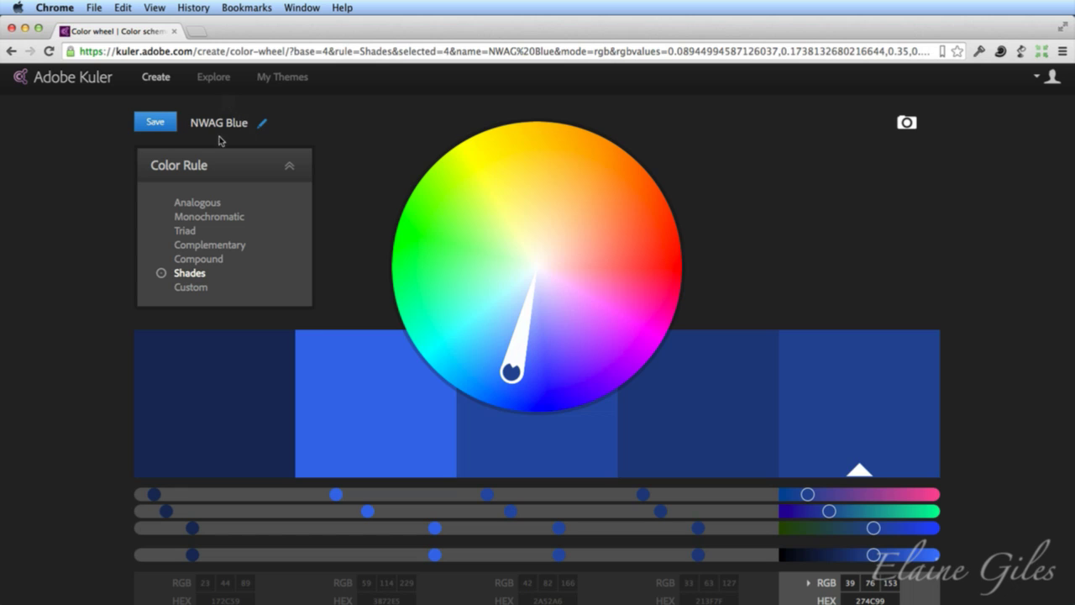
left_click(156, 122)
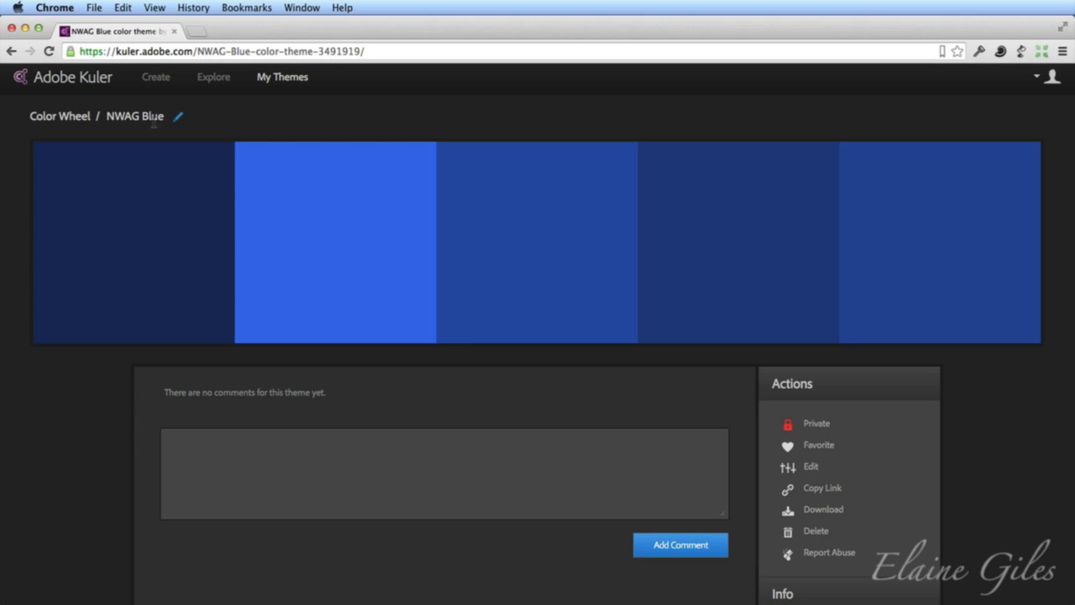
View the saved theme's swatches at full size, return to the theme page and go to its comment box
left_click(427, 299)
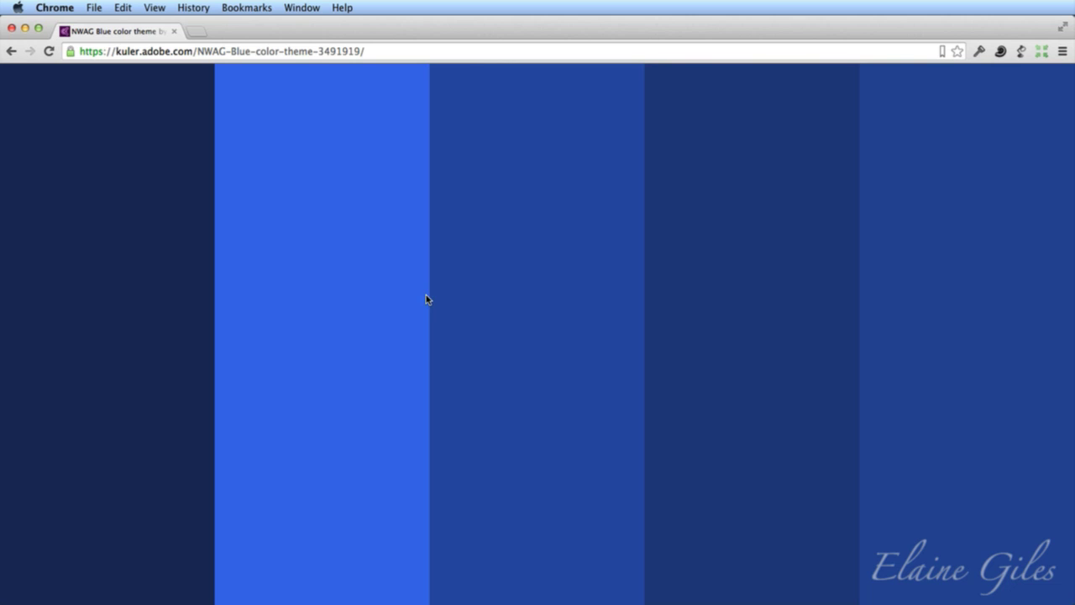
left_click(472, 160)
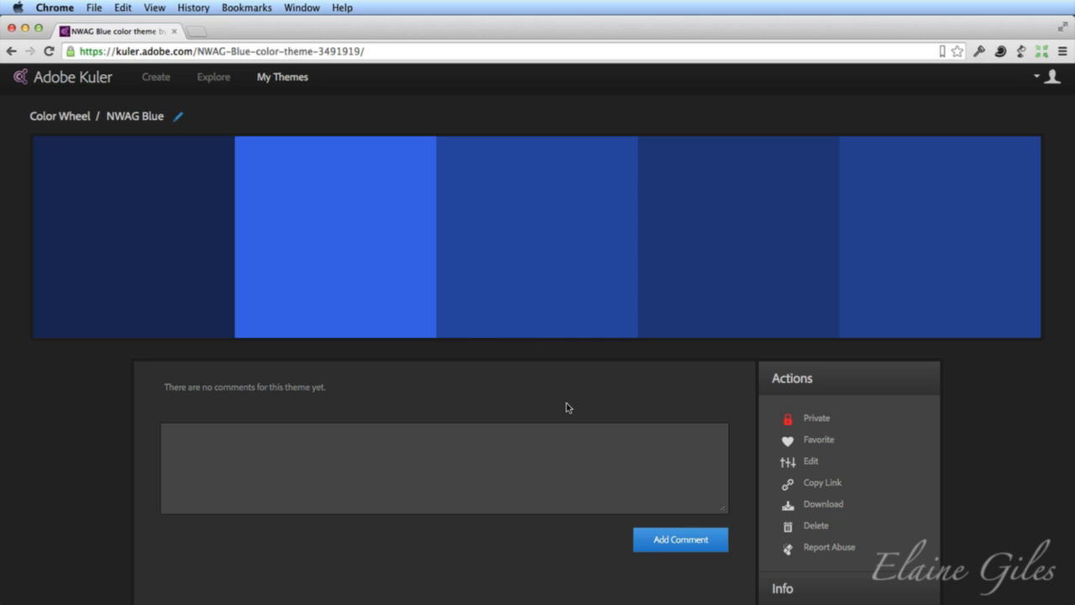
scroll(566, 402, "down", 3)
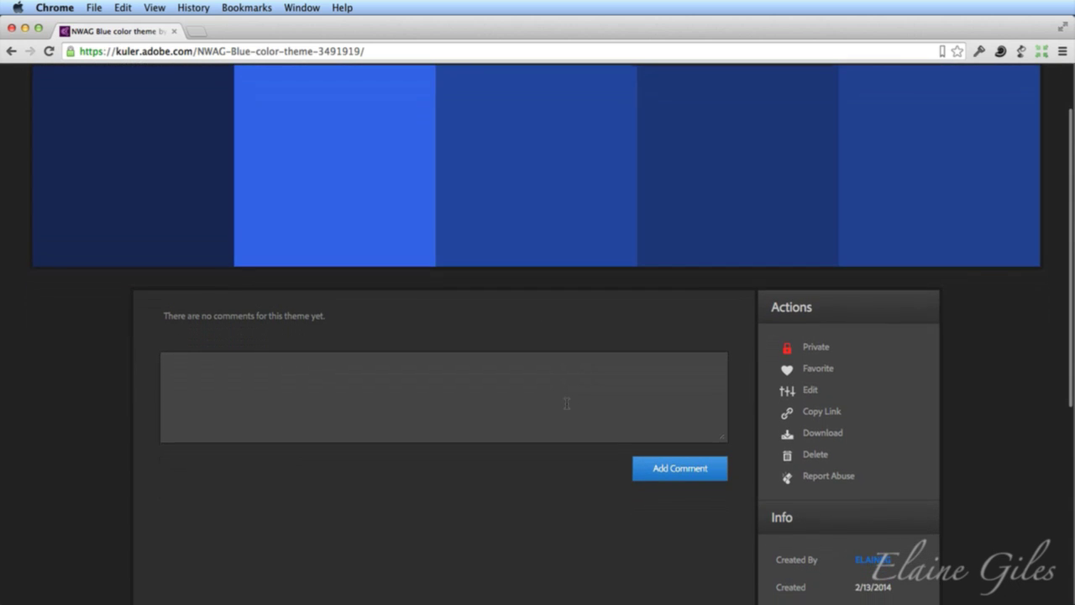
scroll(521, 387, "down", 1)
left_click(386, 353)
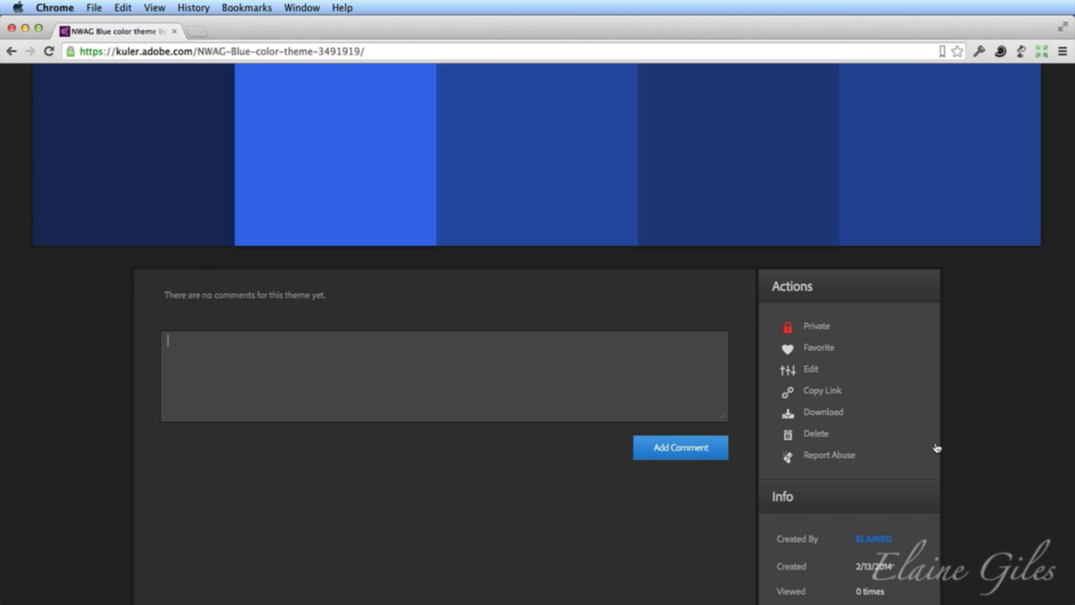
Switch the NWAG Blue theme's visibility to Public
scroll(937, 448, "down", 2)
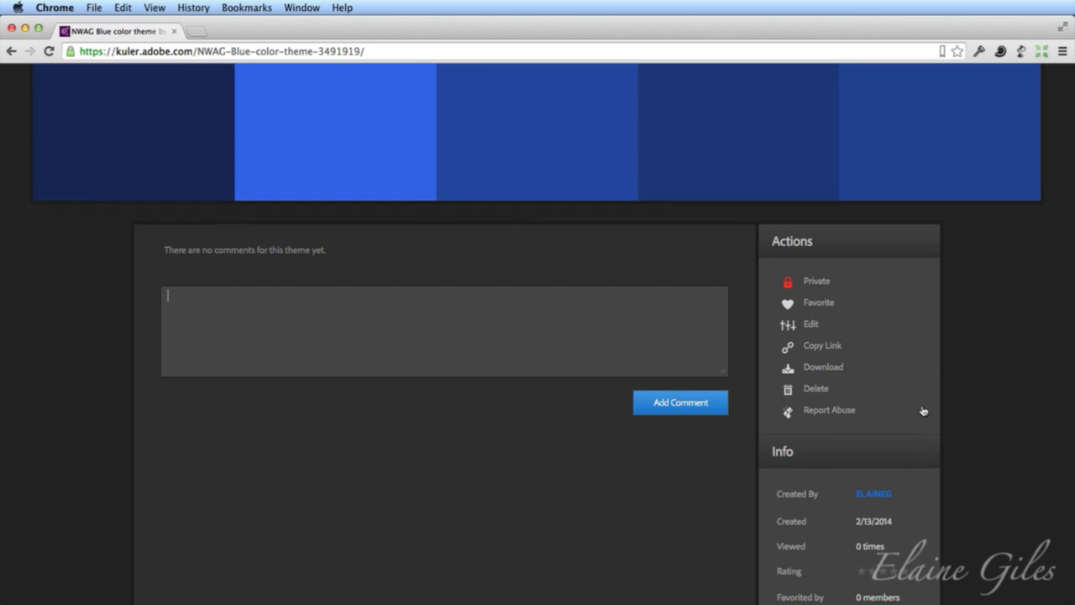
left_click(811, 282)
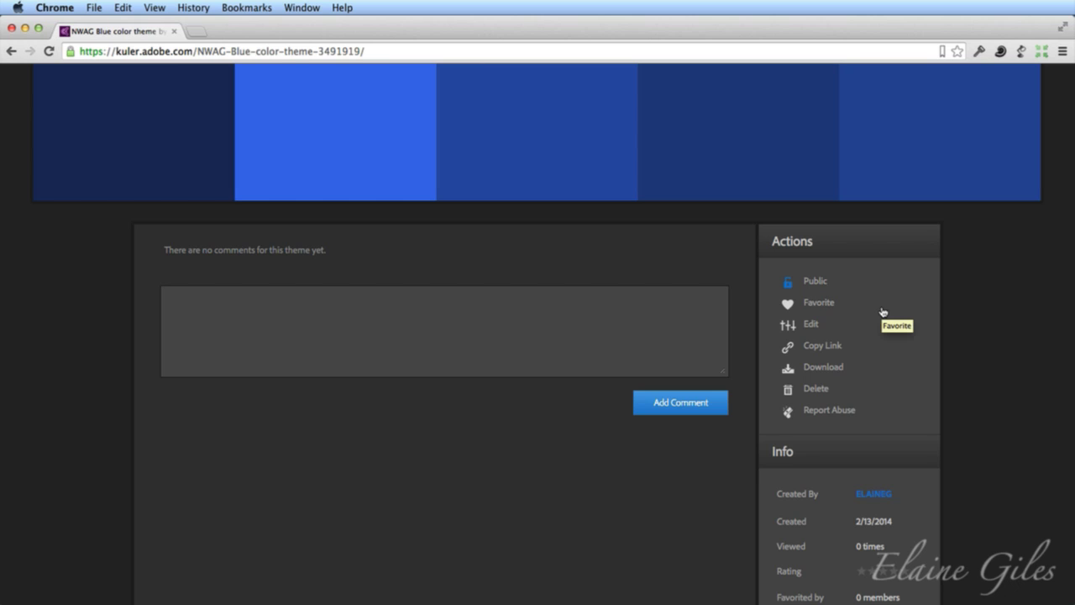
scroll(882, 312, "down", 2)
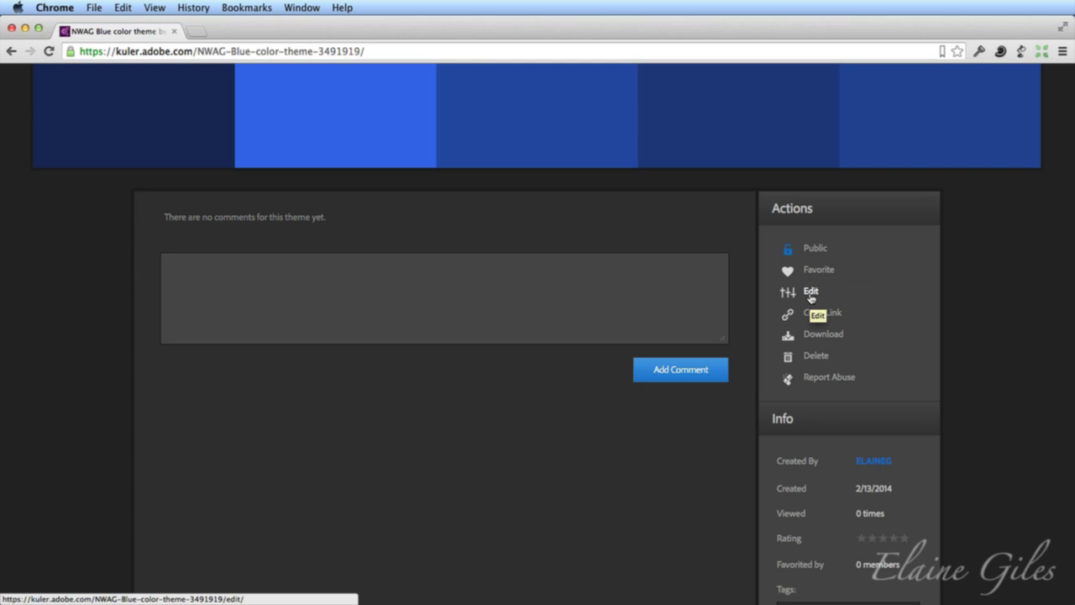
Open the NWAG Blue theme for editing and save the changes to the existing theme
left_click(810, 293)
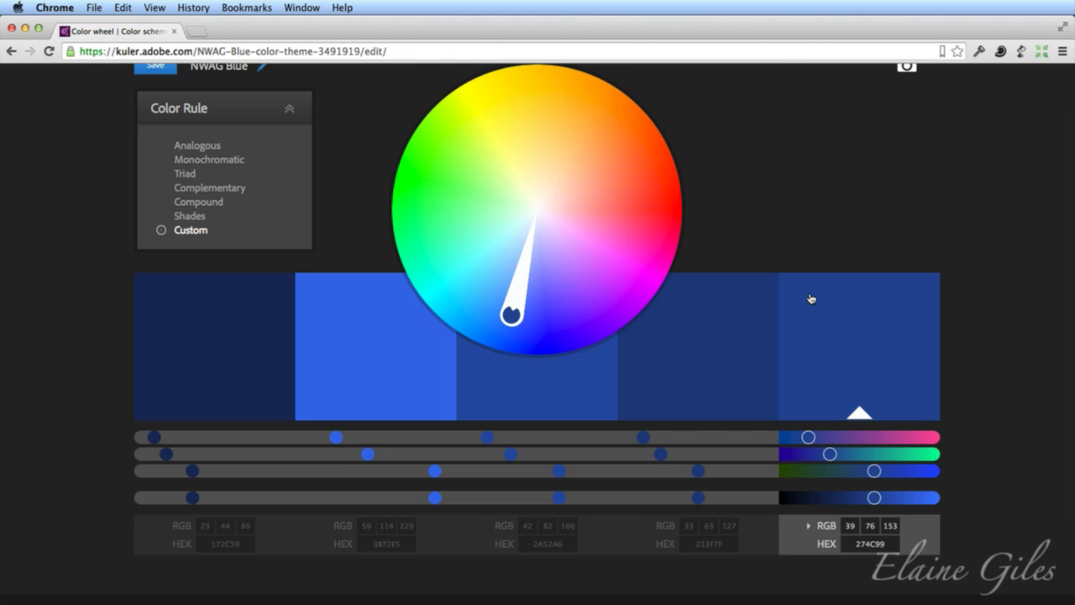
left_click(158, 69)
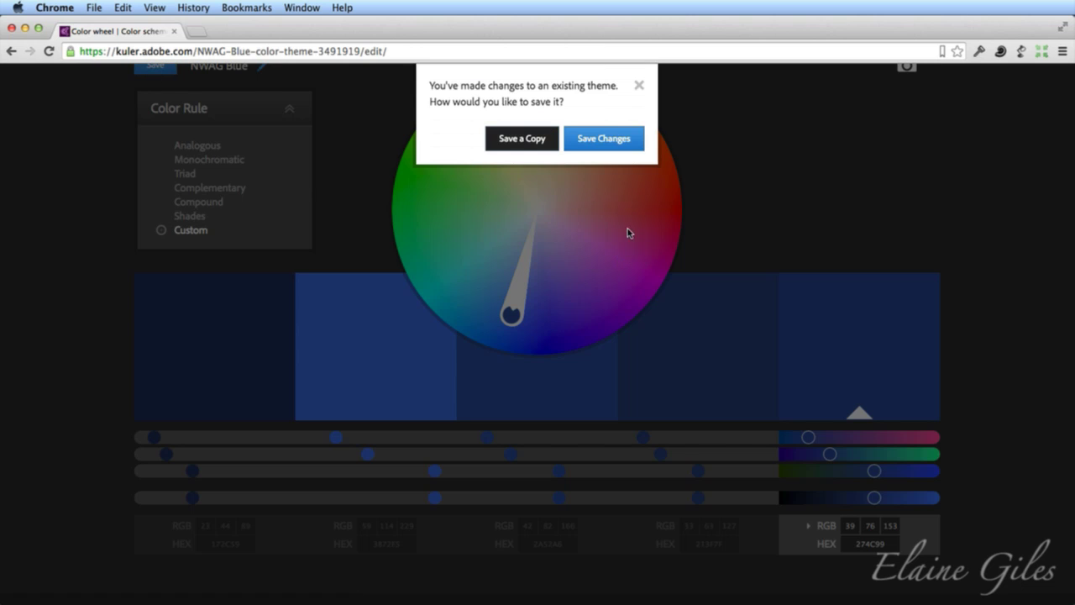
left_click(574, 141)
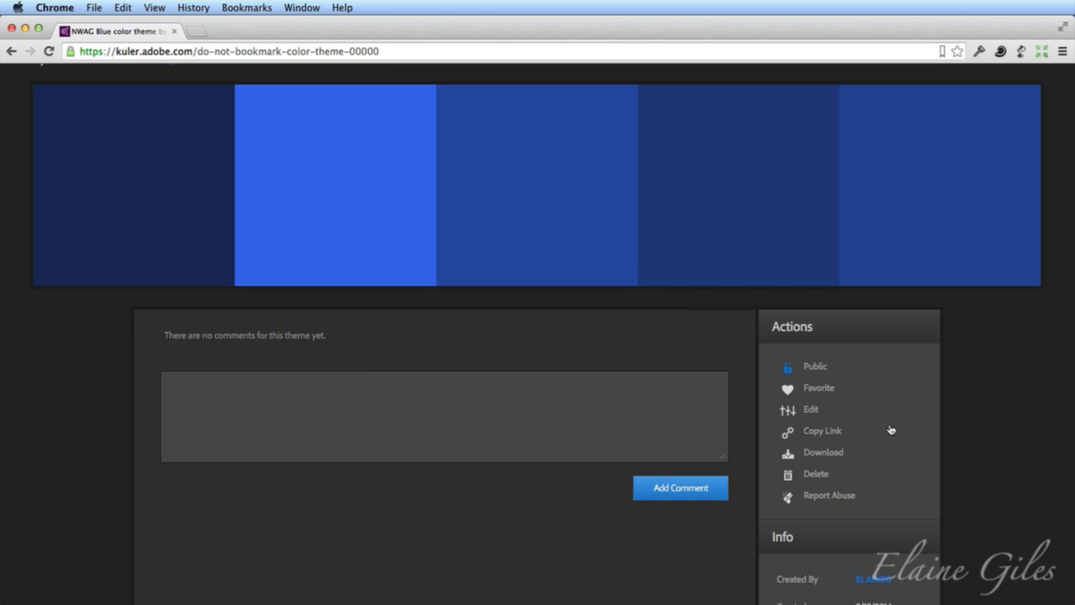
Download the NWAG Blue theme from its theme page
scroll(921, 442, "down", 2)
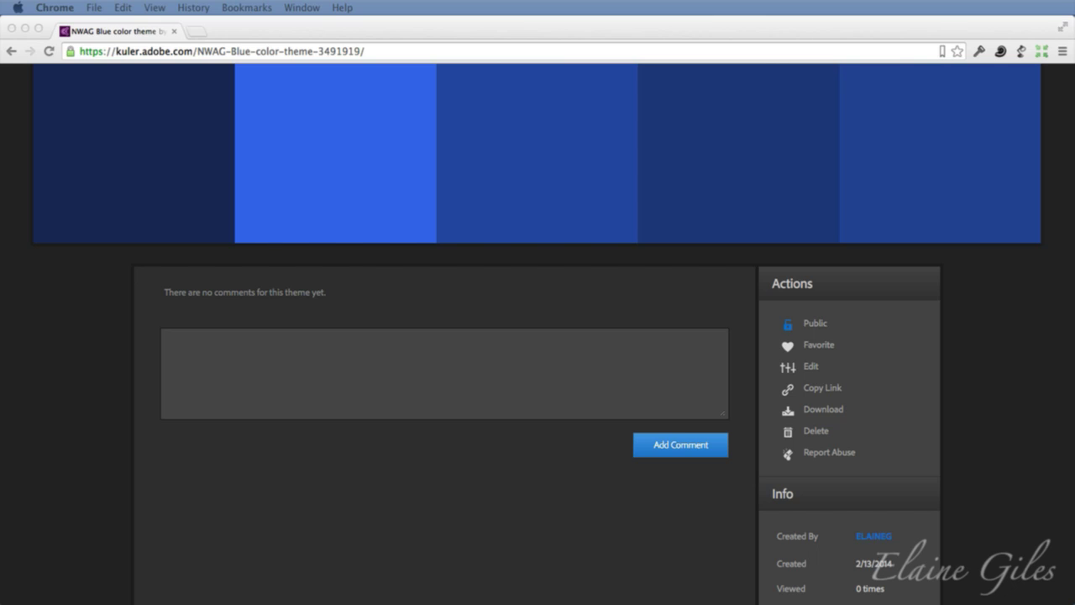
left_click(798, 424)
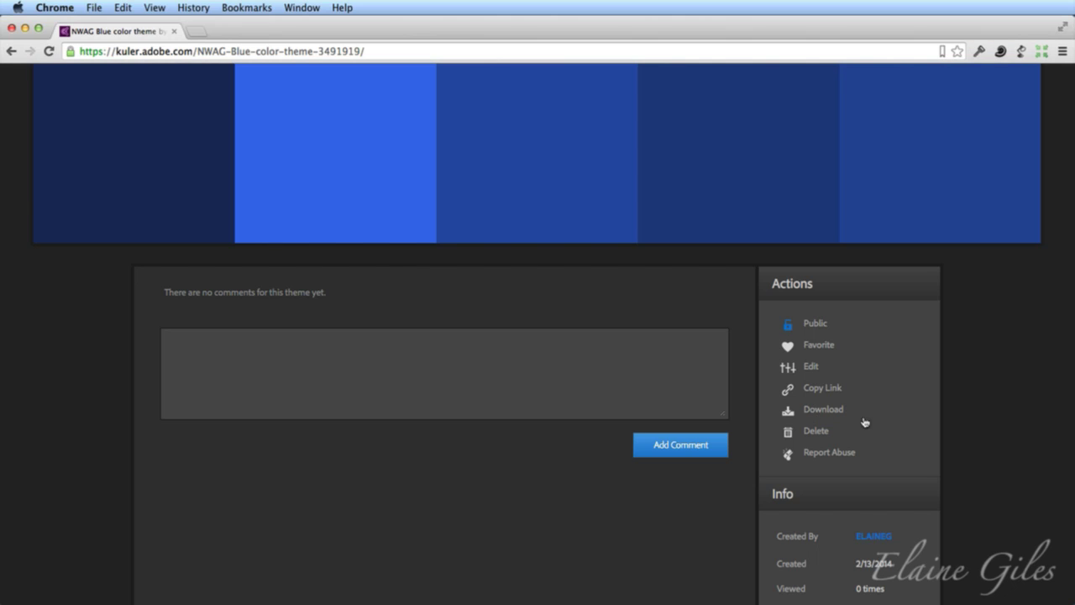
left_click(823, 410)
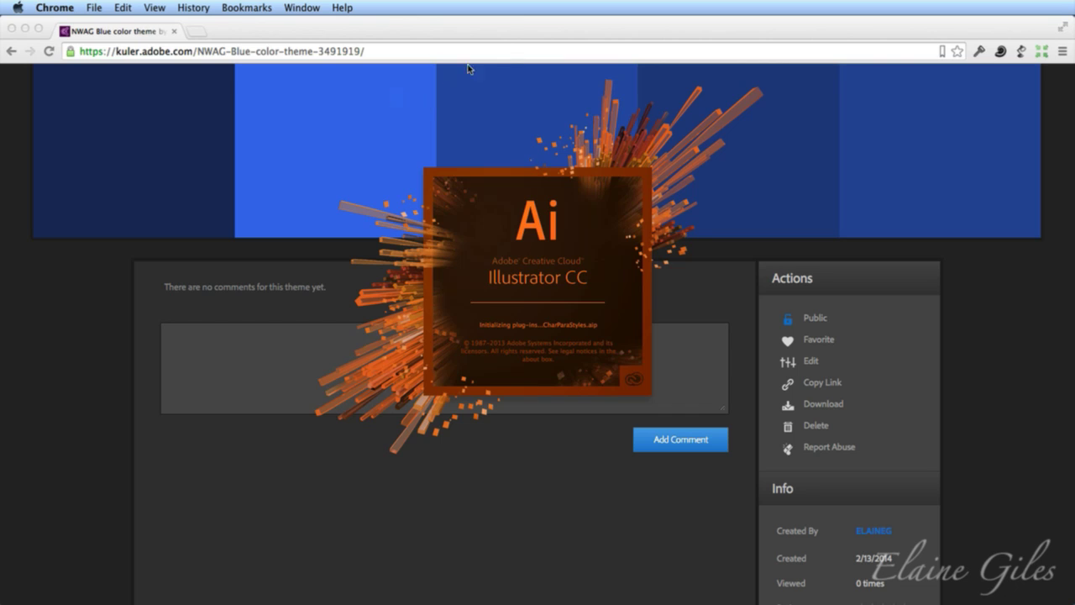
Return to the NWAG Blue theme page in the browser and add the tags blue and seaside to the theme
left_click(513, 34)
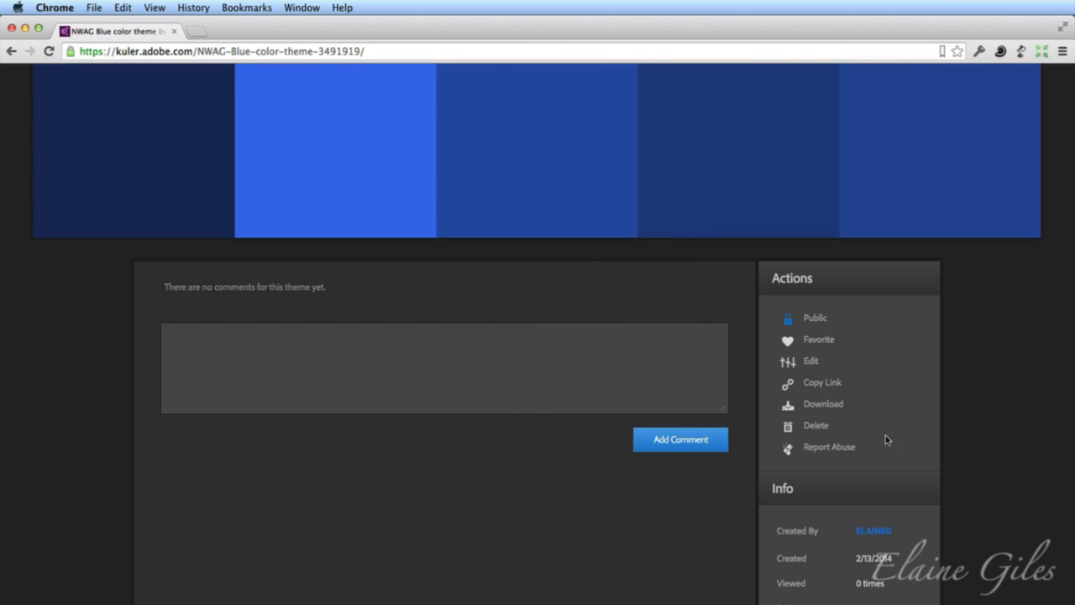
scroll(903, 430, "down", 2)
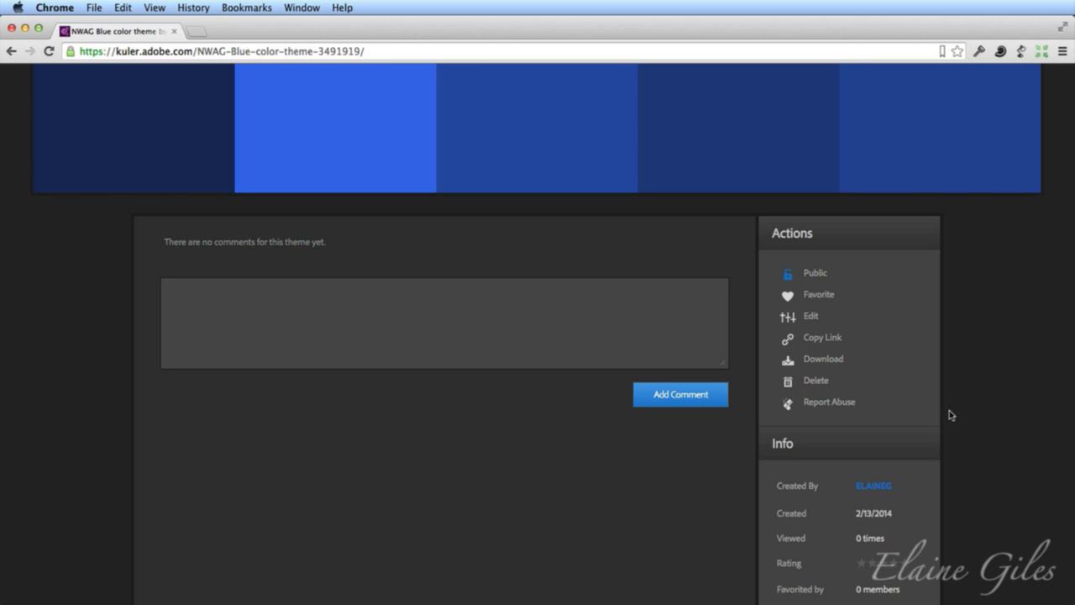
scroll(960, 415, "down", 5)
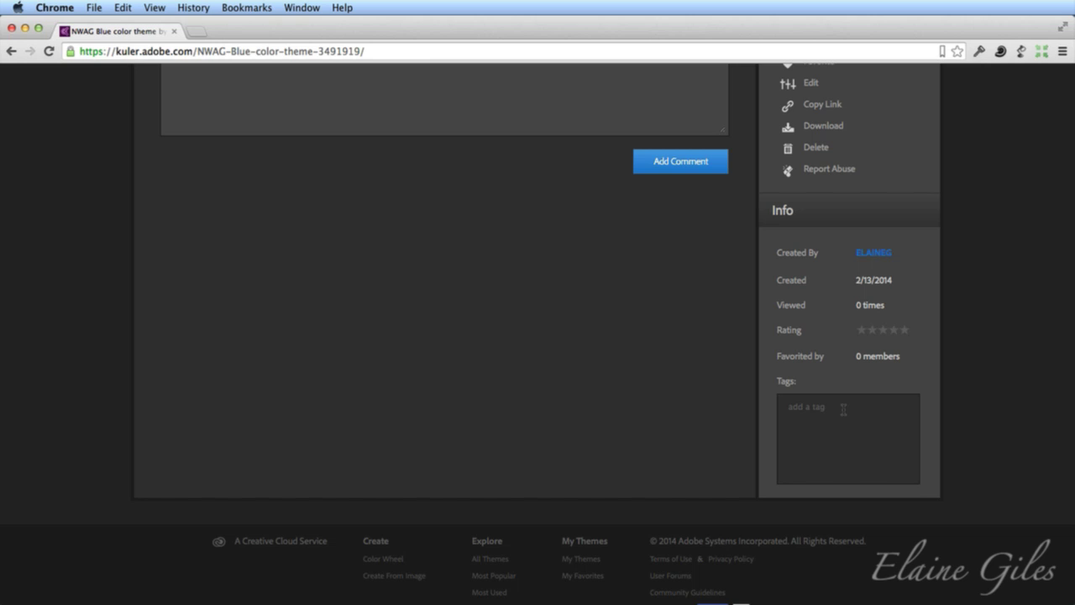
left_click(844, 409)
type("b")
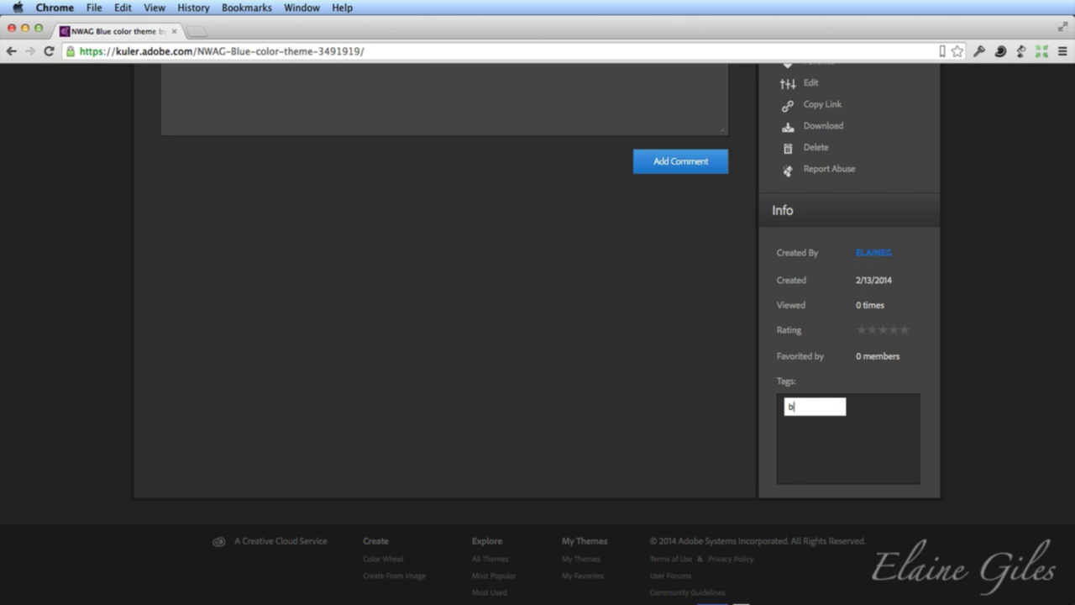
type("lue")
key("Return")
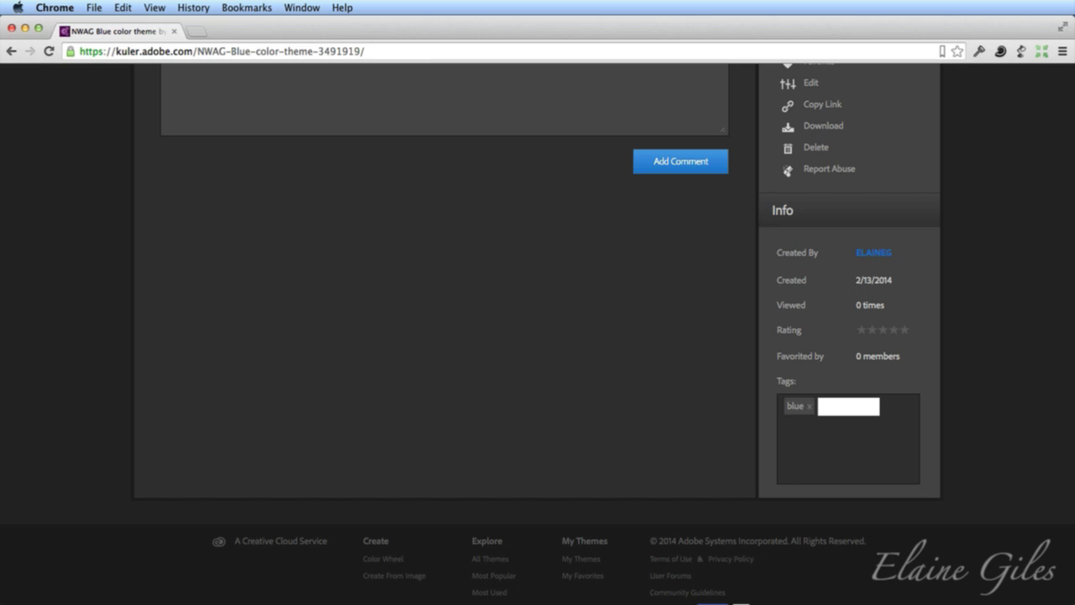
type("seaside")
key("Return")
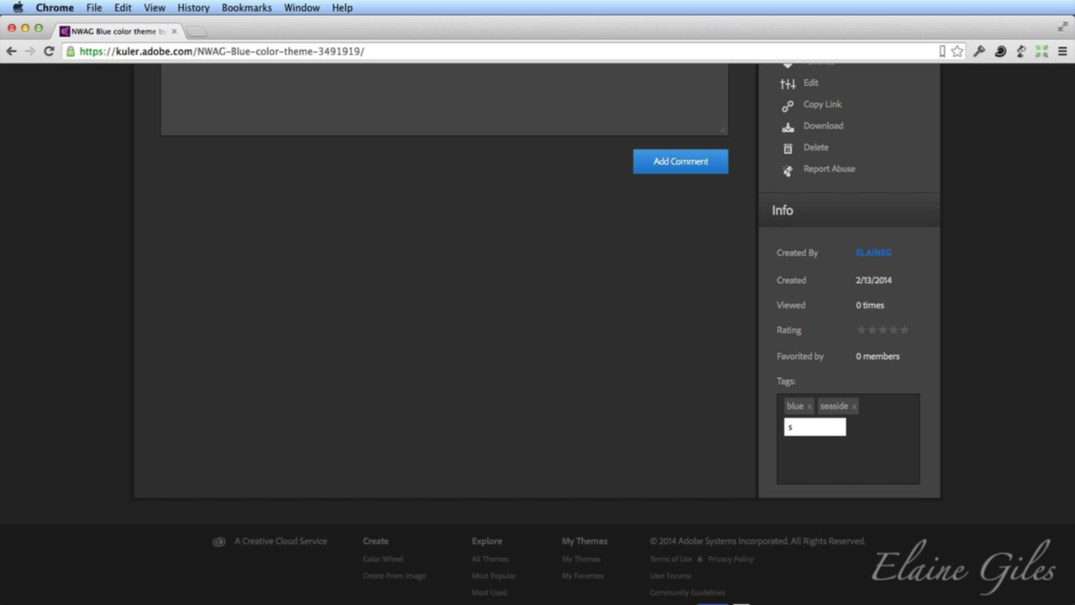
key("Return")
left_click(683, 411)
Leave the theme page for the color wheel page, and open the Explore view of all public themes
scroll(683, 411, "up", 5)
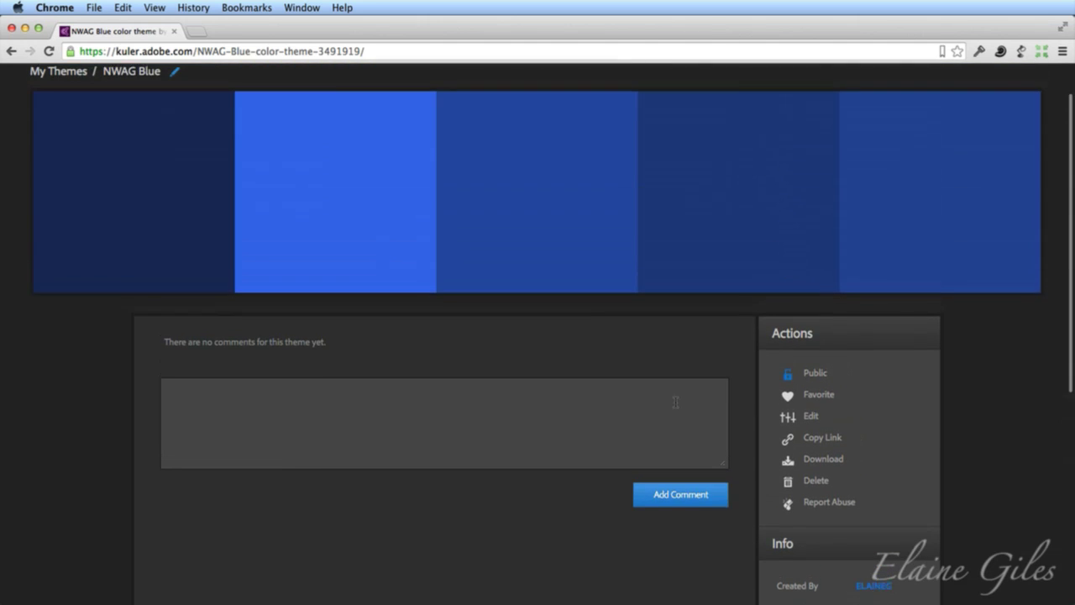
scroll(675, 402, "up", 2)
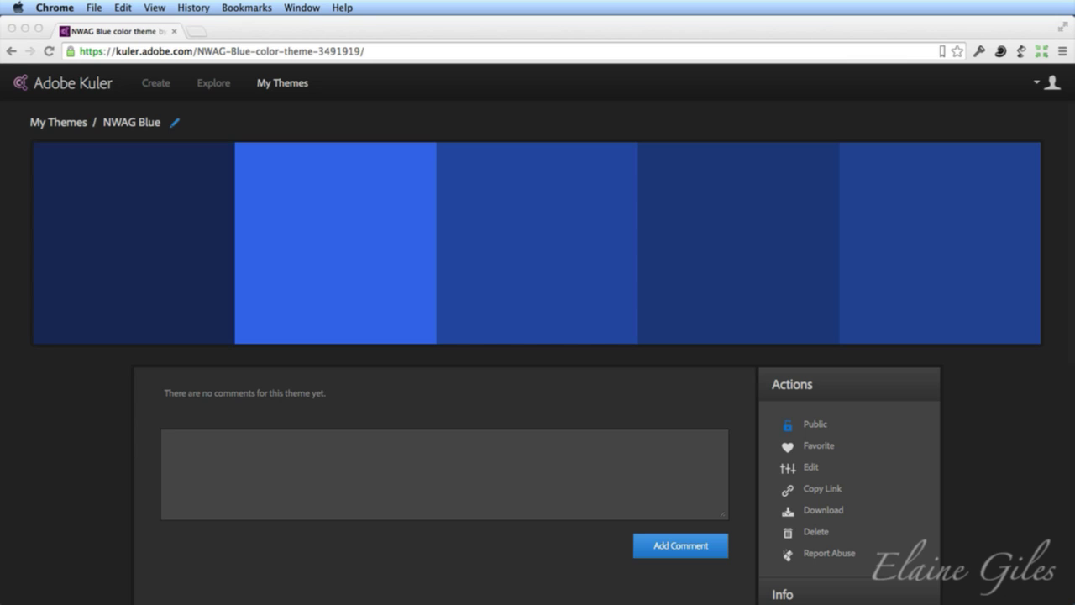
left_click(542, 32)
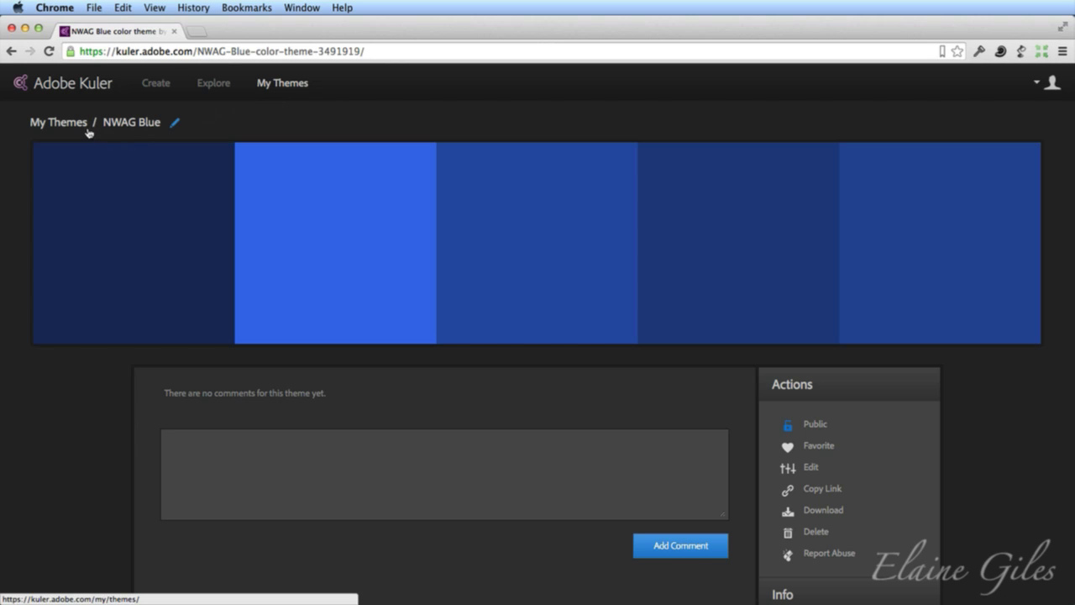
left_click(107, 82)
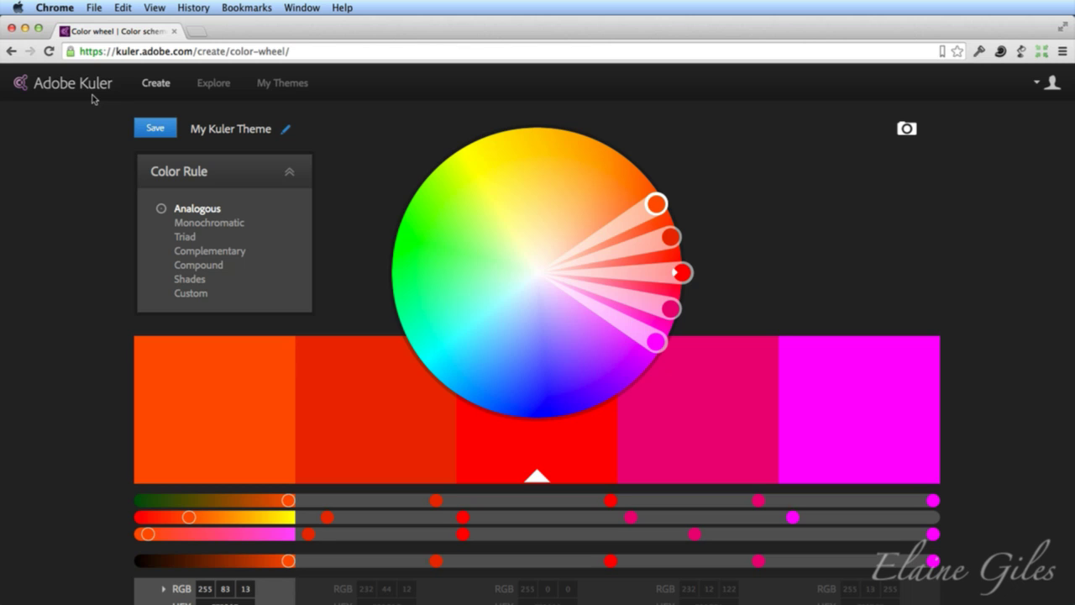
left_click(224, 89)
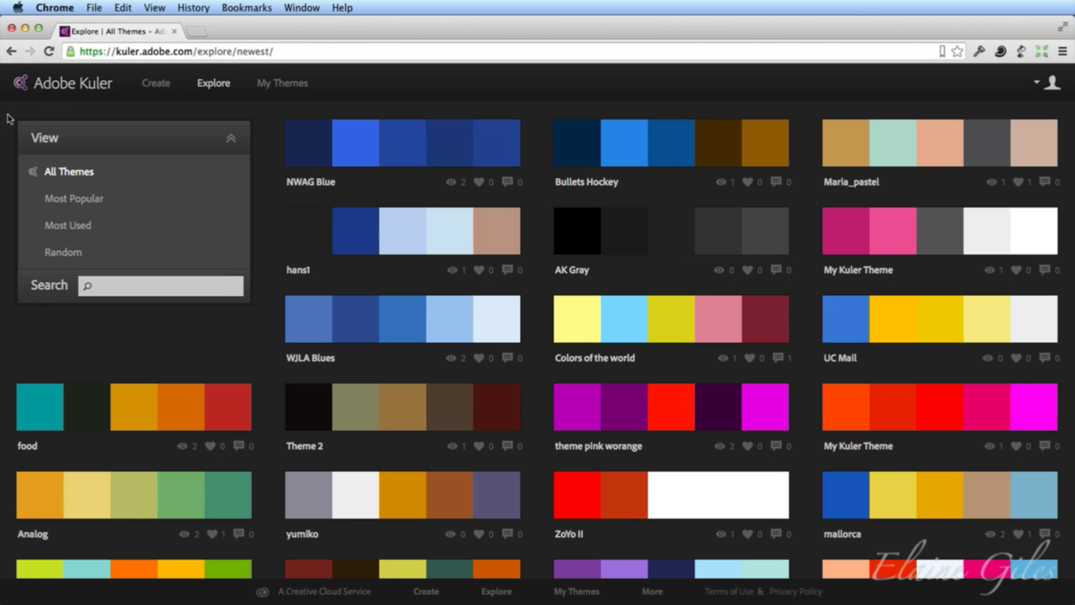
Browse the Most Popular themes for the week and for all time, followed by the Most Used and Random themes
left_click(85, 204)
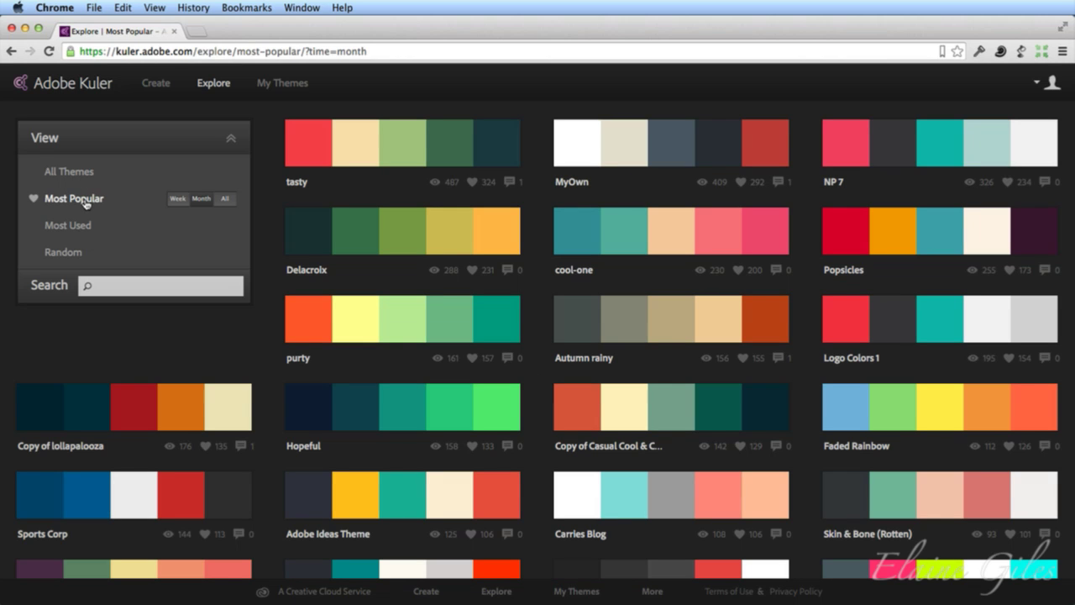
left_click(178, 199)
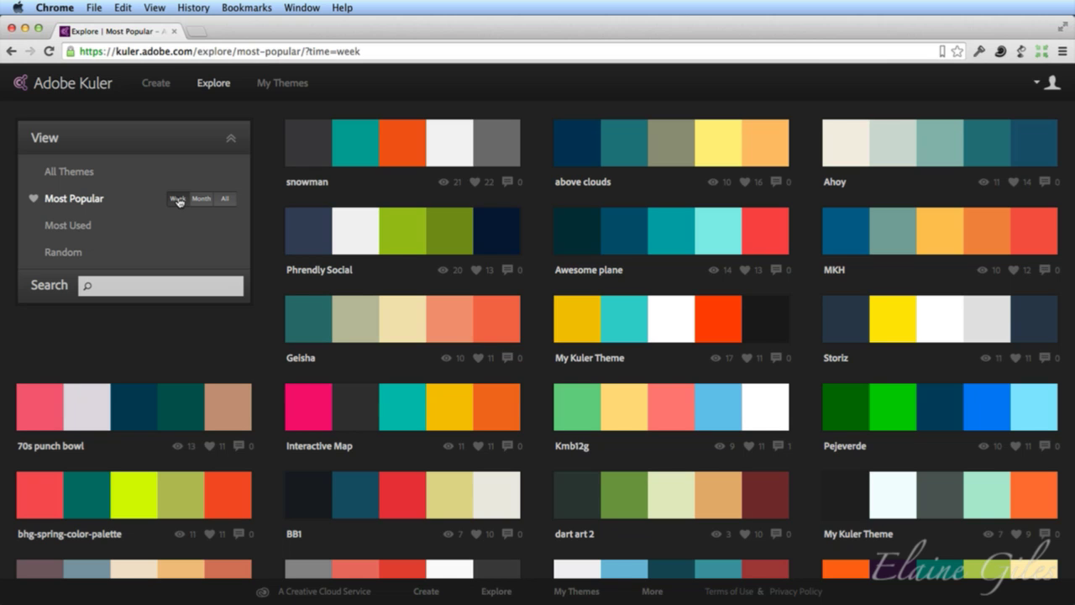
left_click(223, 200)
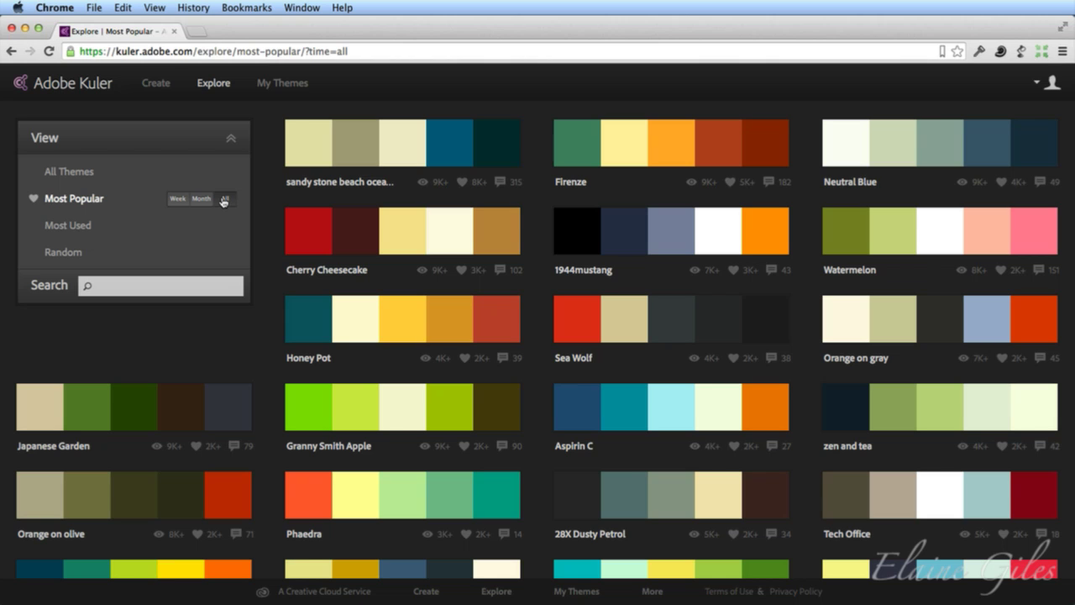
left_click(60, 229)
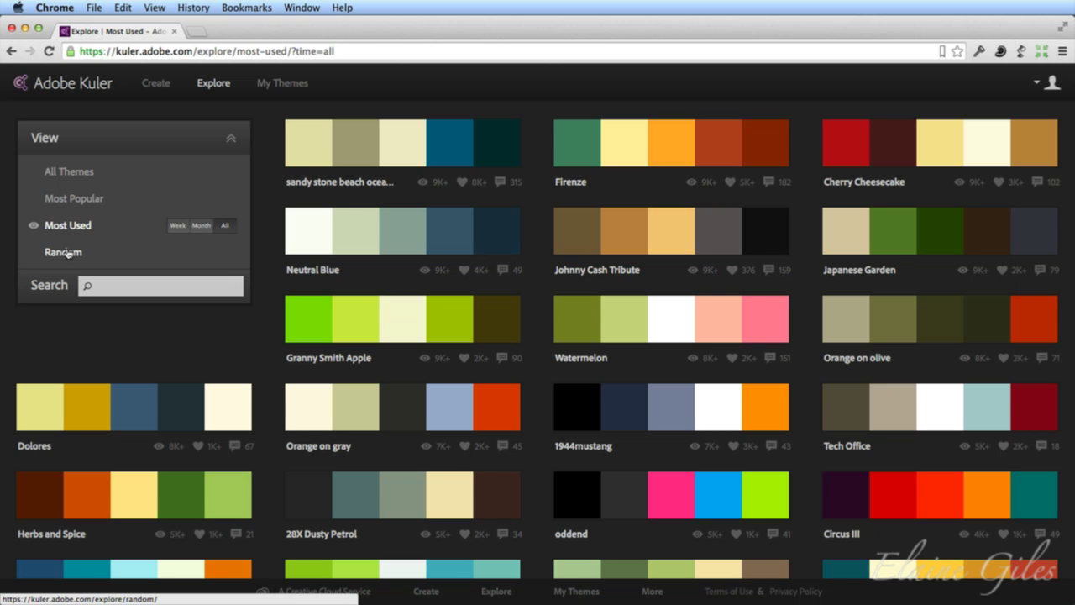
left_click(66, 254)
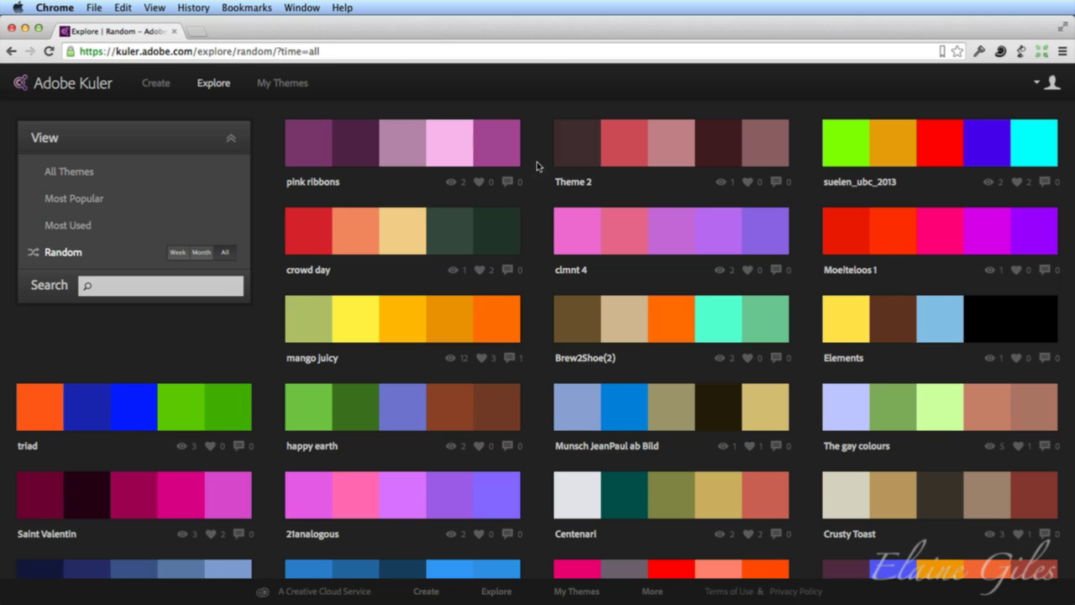
View the pink ribbons theme's info page, return to the random themes and copy the theme's link
mouse_move(389, 160)
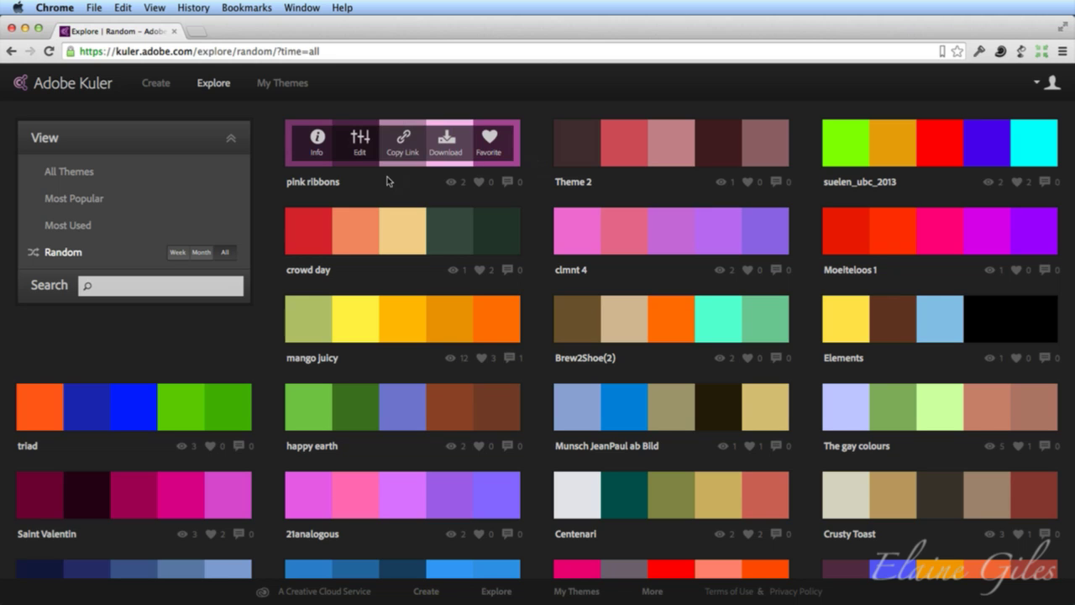
left_click(317, 143)
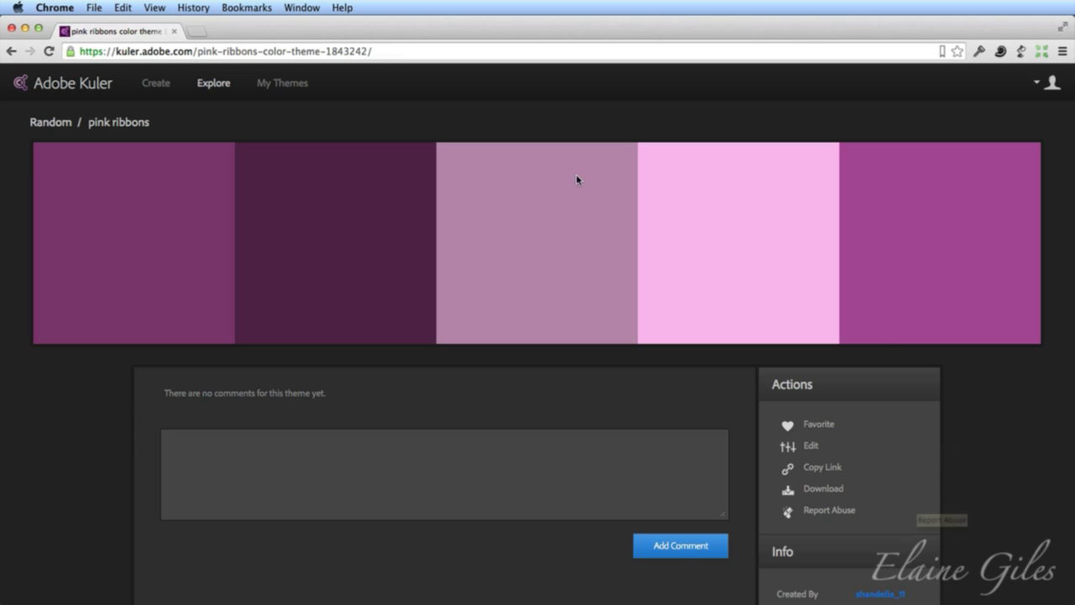
key("super+bracketleft")
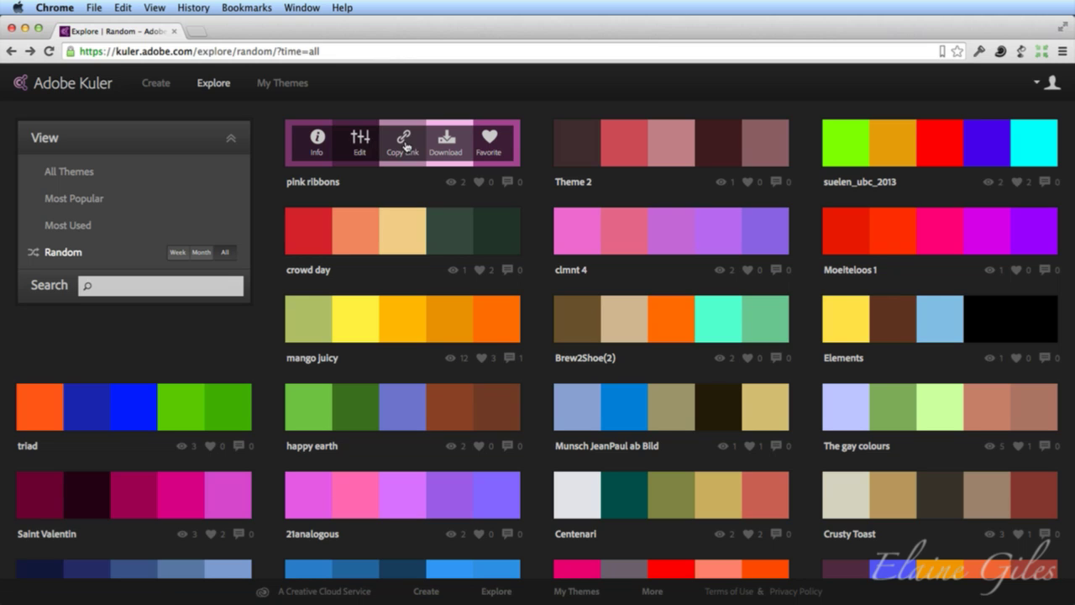
left_click(401, 141)
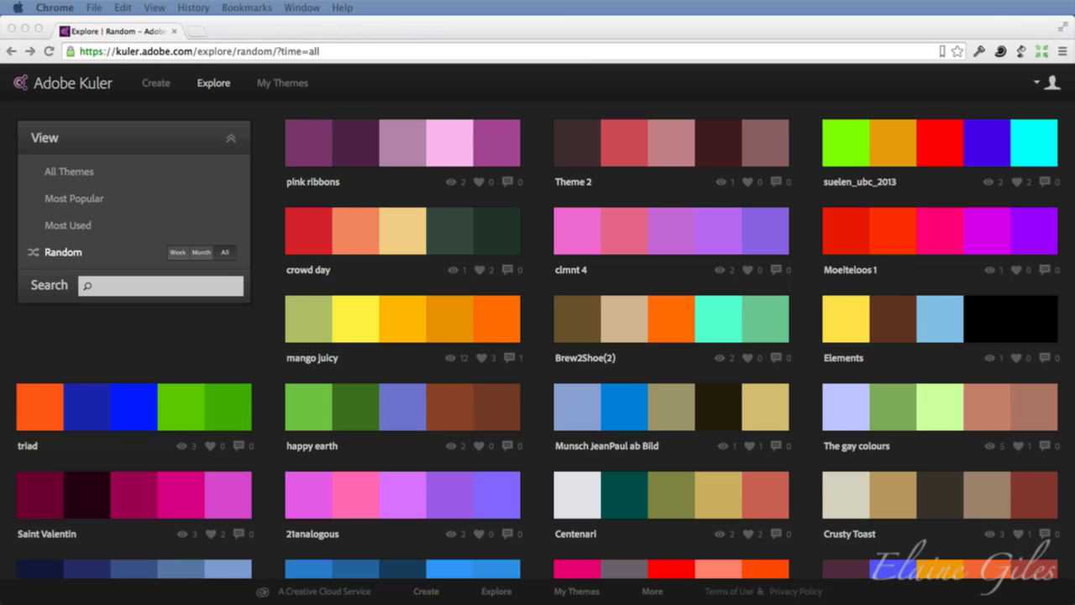
left_click(407, 178)
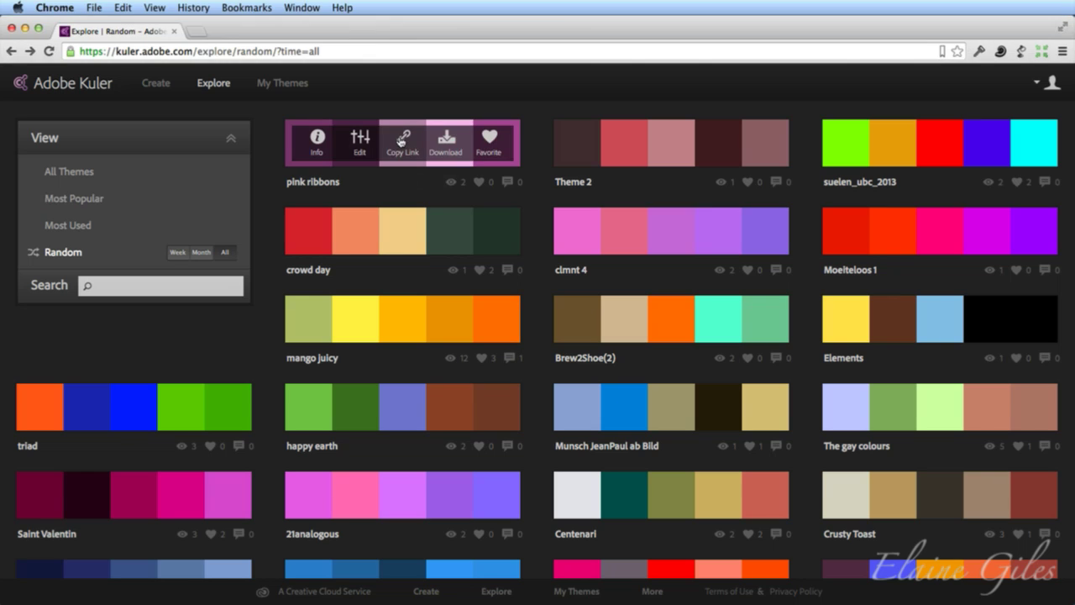
Download the pink ribbons theme and mark it as a favorite
left_click(449, 144)
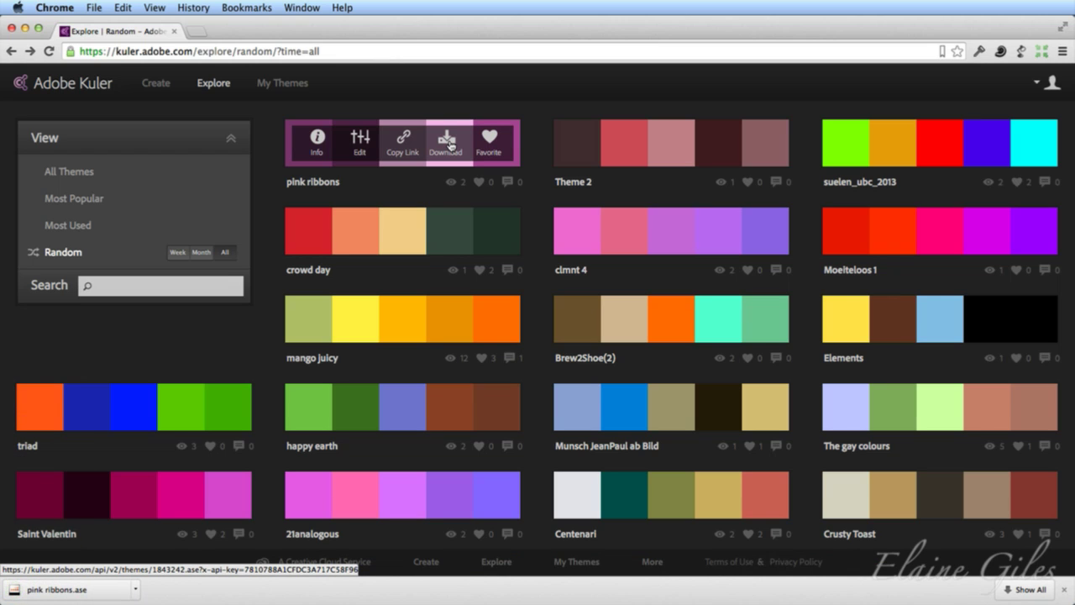
left_click(498, 143)
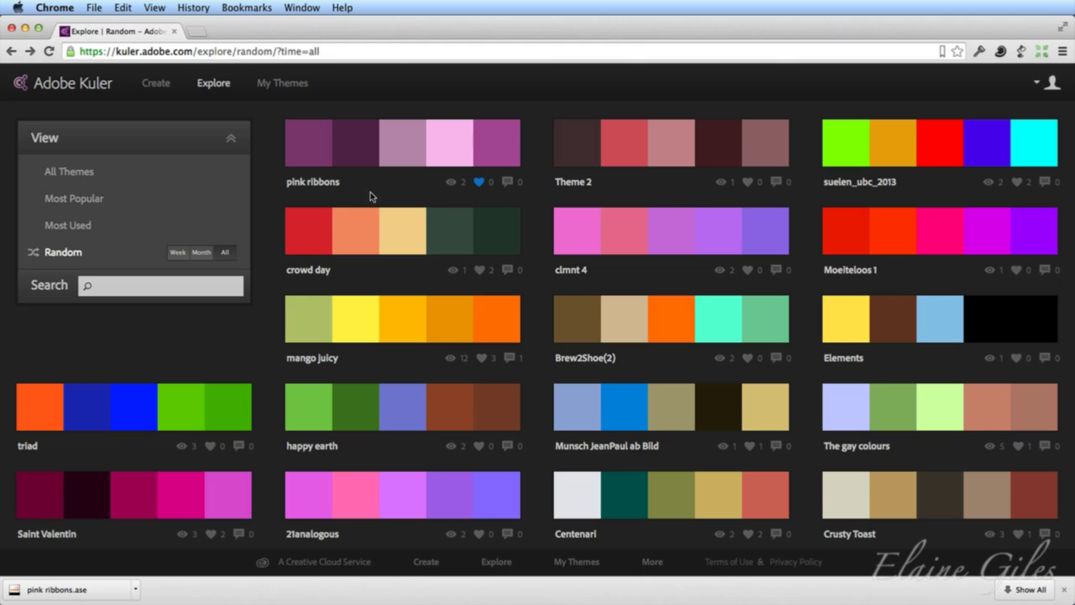
Search the themes for seaside and mark the theme named cool as a favorite
left_click(109, 284)
type("seaside")
key("Return")
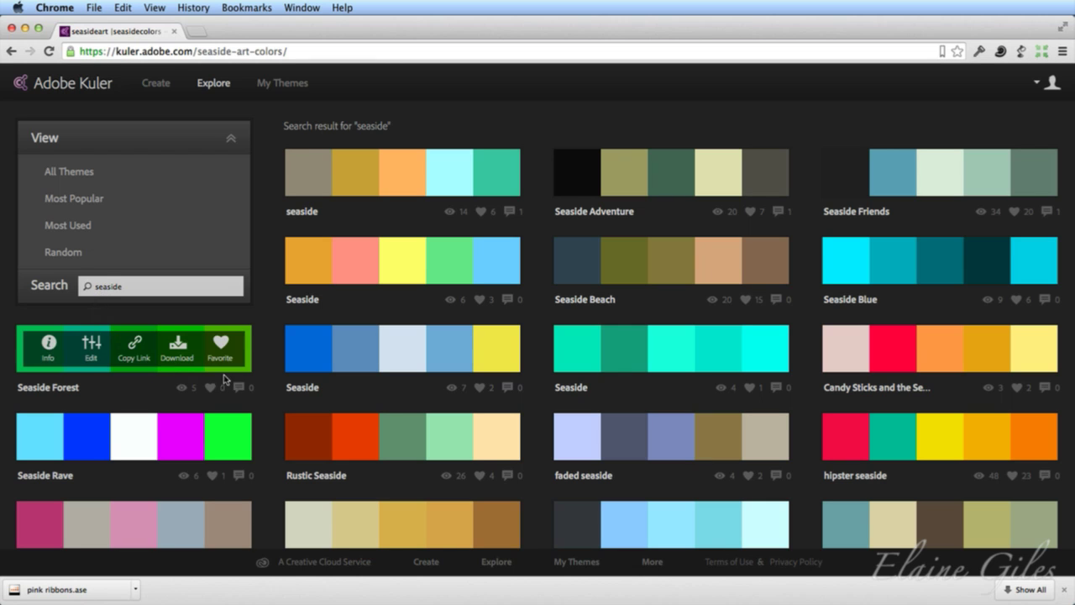
scroll(314, 396, "down", 4)
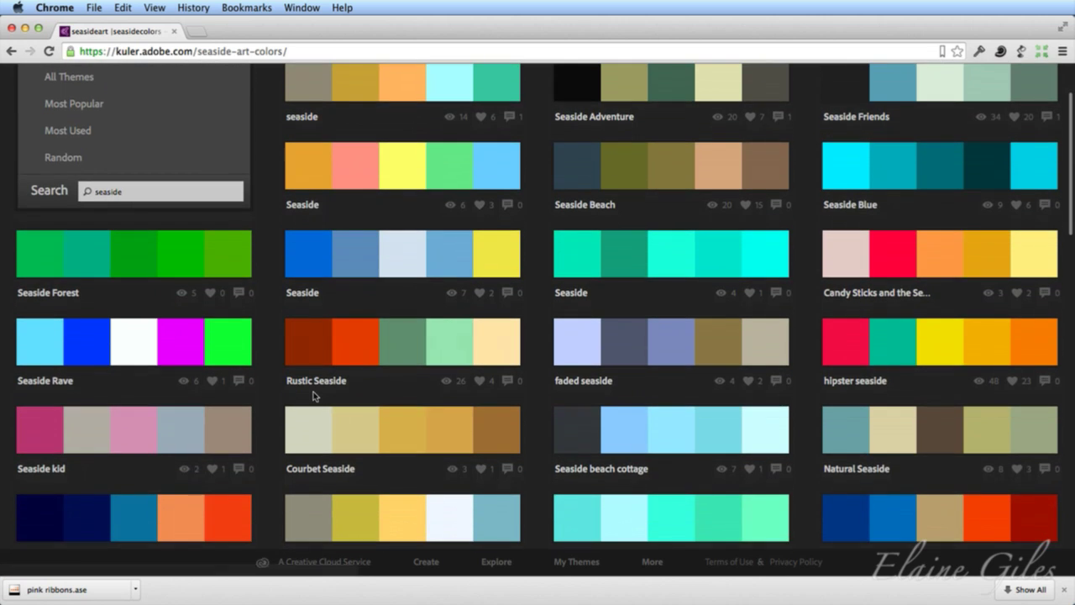
scroll(314, 396, "down", 3)
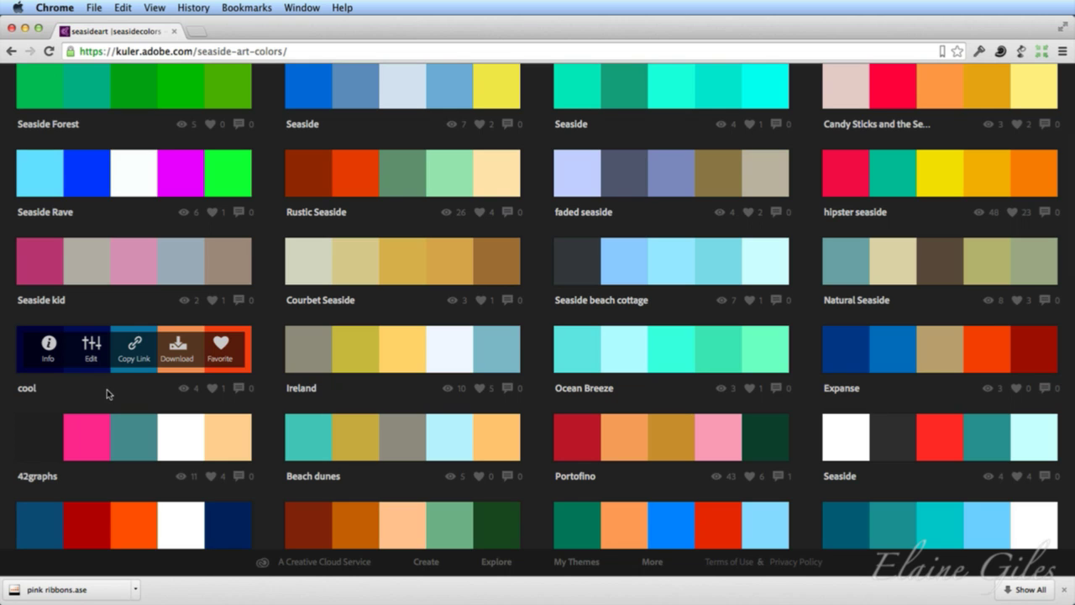
left_click(220, 346)
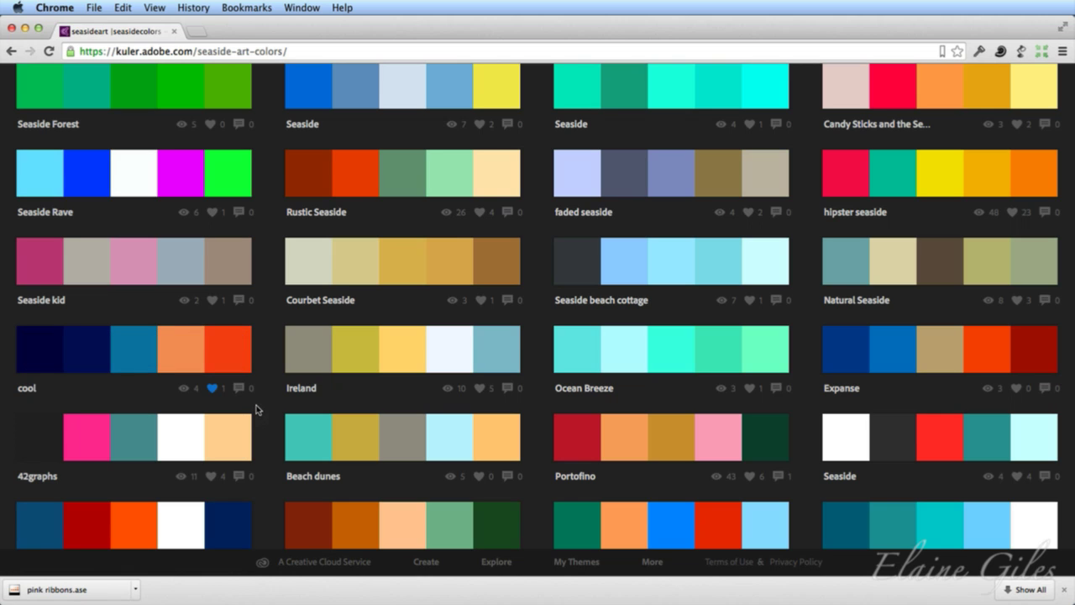
Look through more of the seaside themes, and restrict the search to tagged themes with tag:seaside
scroll(256, 409, "down", 5)
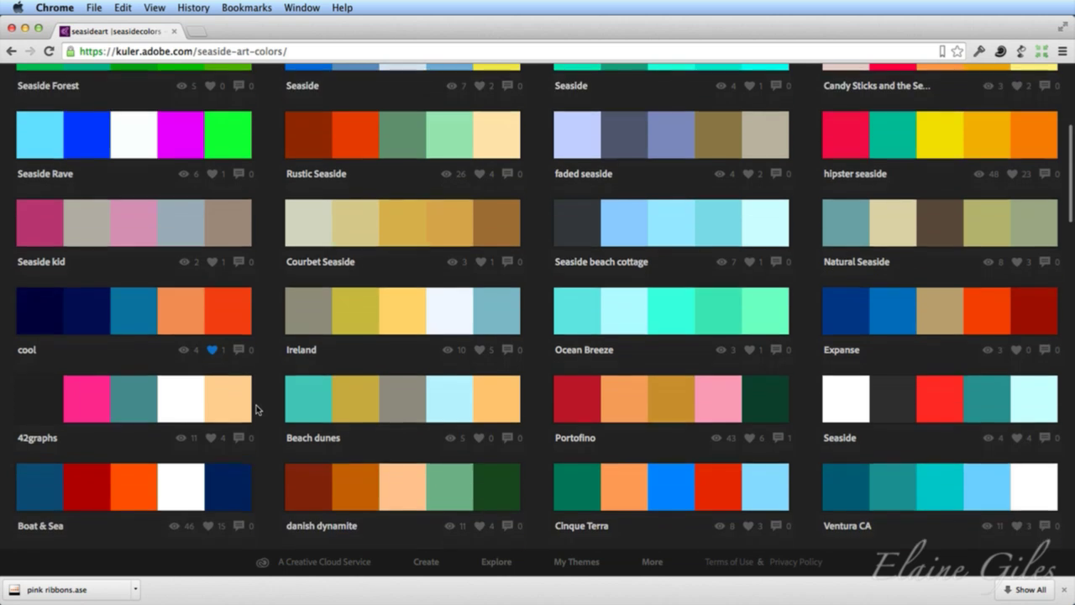
scroll(256, 409, "down", 5)
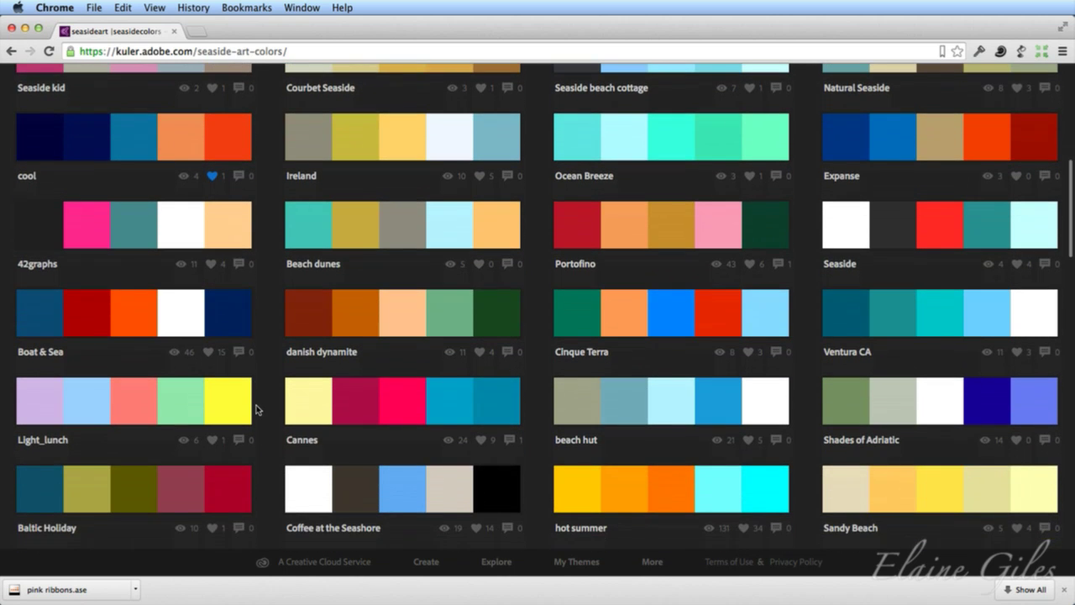
scroll(257, 409, "down", 2)
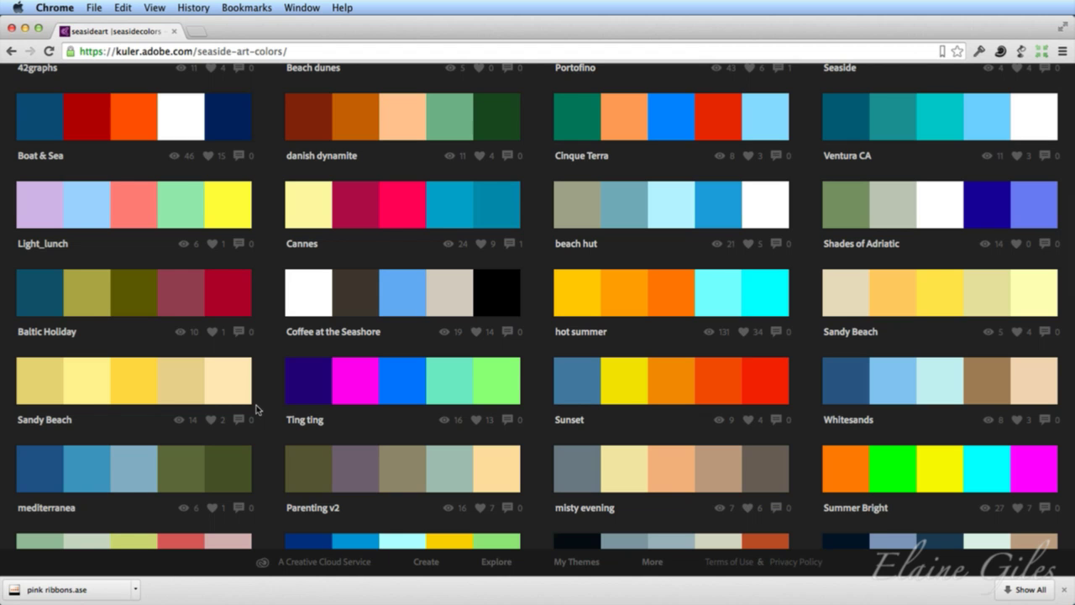
scroll(257, 410, "up", 15)
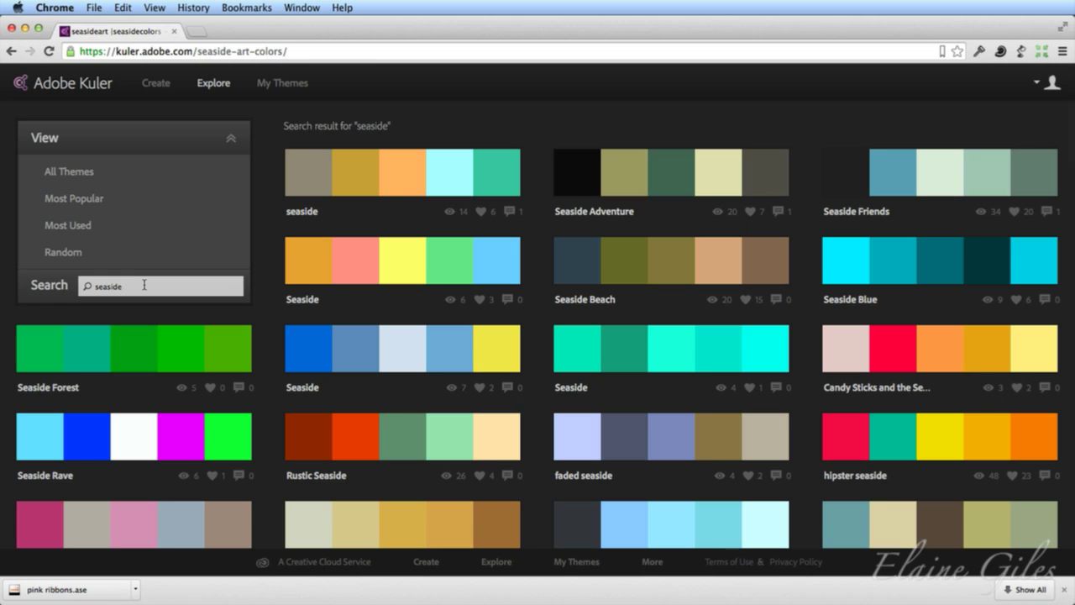
double_click(124, 286)
type("tag:seaside")
key("Return")
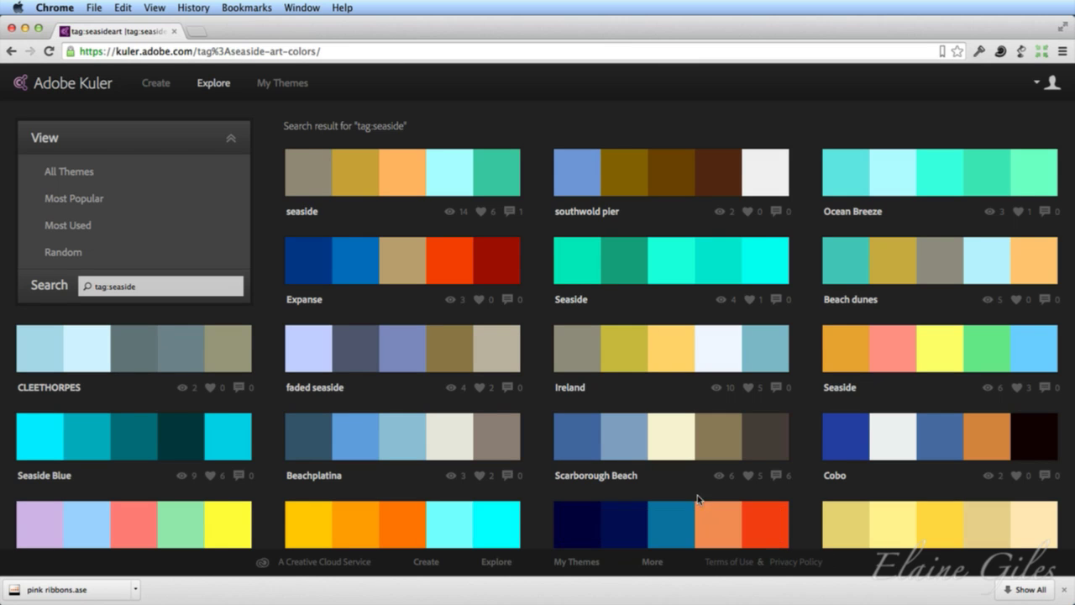
Look over the themes tagged seaside and open the My Themes collection
mouse_move(616, 461)
mouse_move(352, 308)
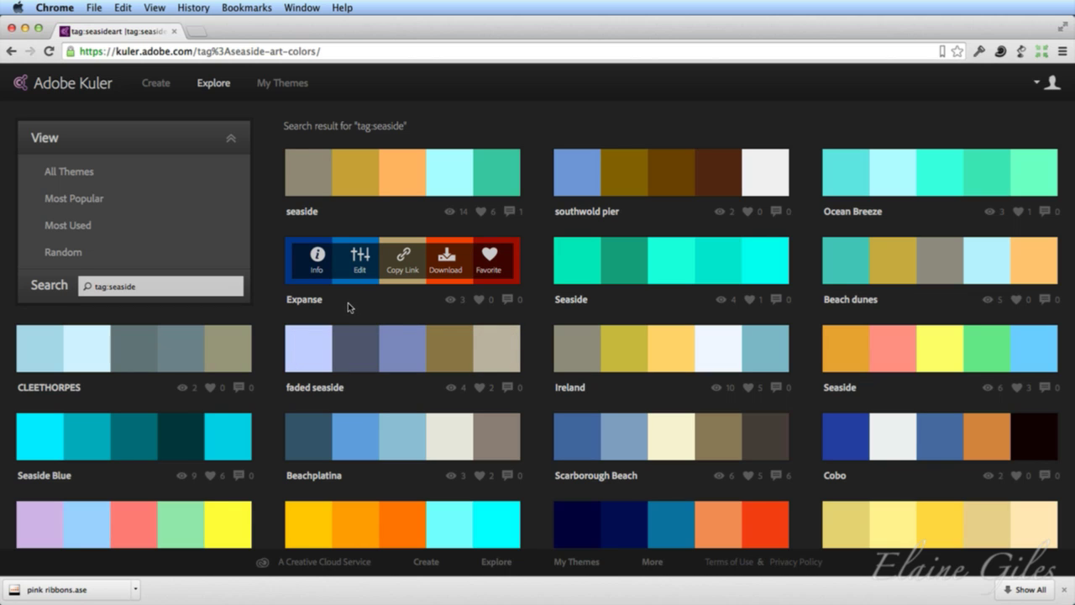
mouse_move(626, 422)
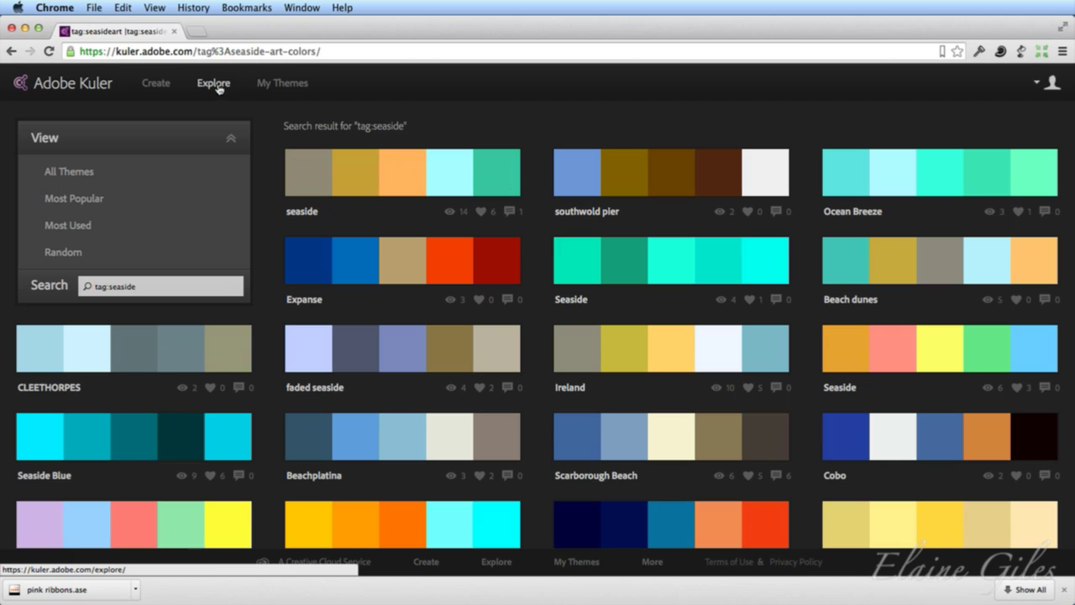
left_click(296, 86)
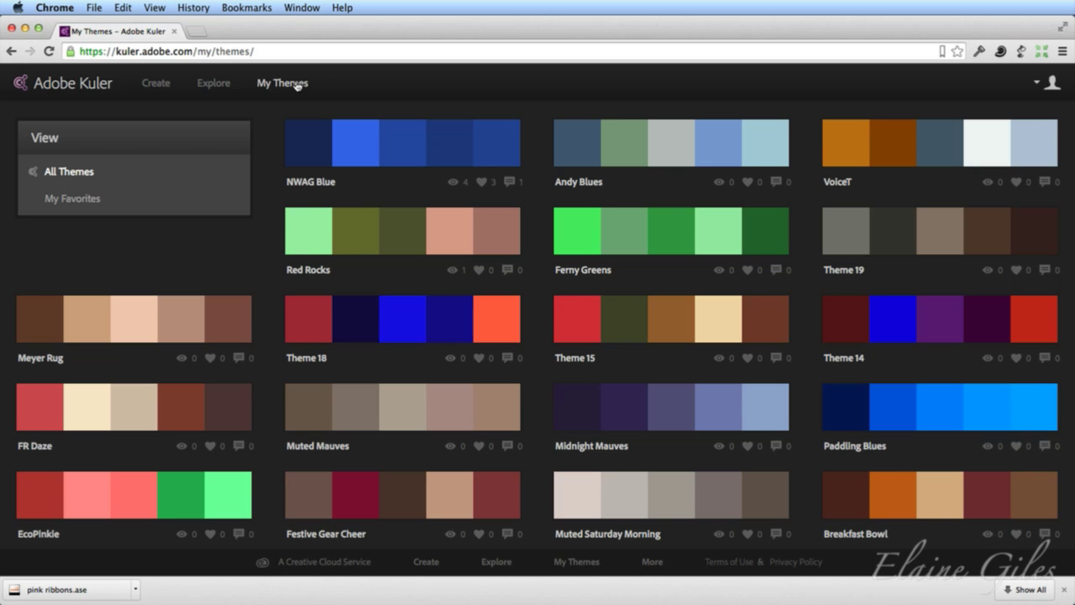
Look through My Themes, open the details of the Andy Blues theme and make it public
mouse_move(370, 234)
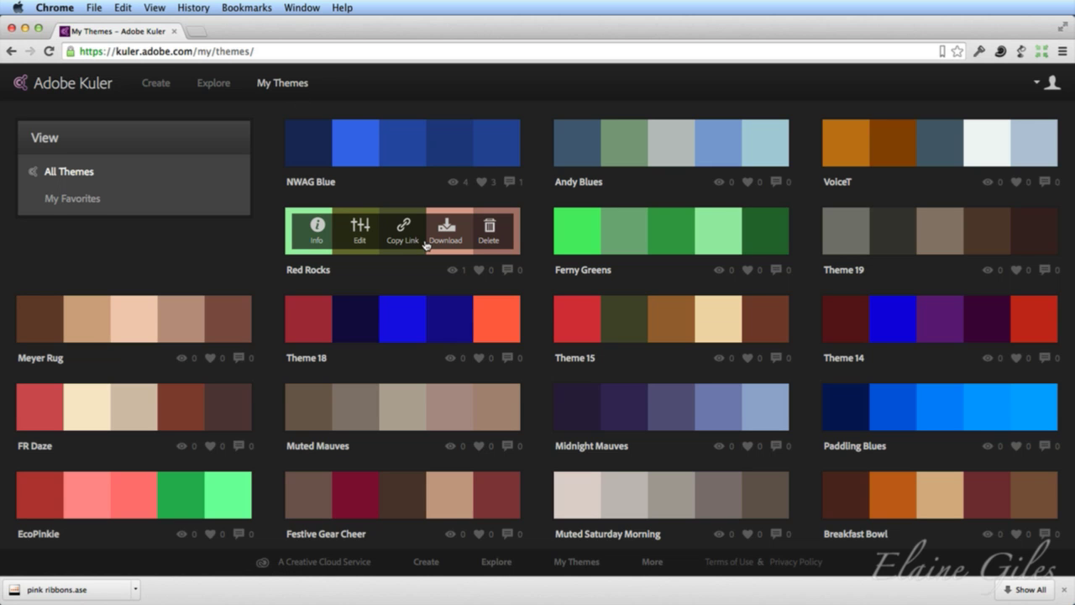
scroll(424, 244, "down", 7)
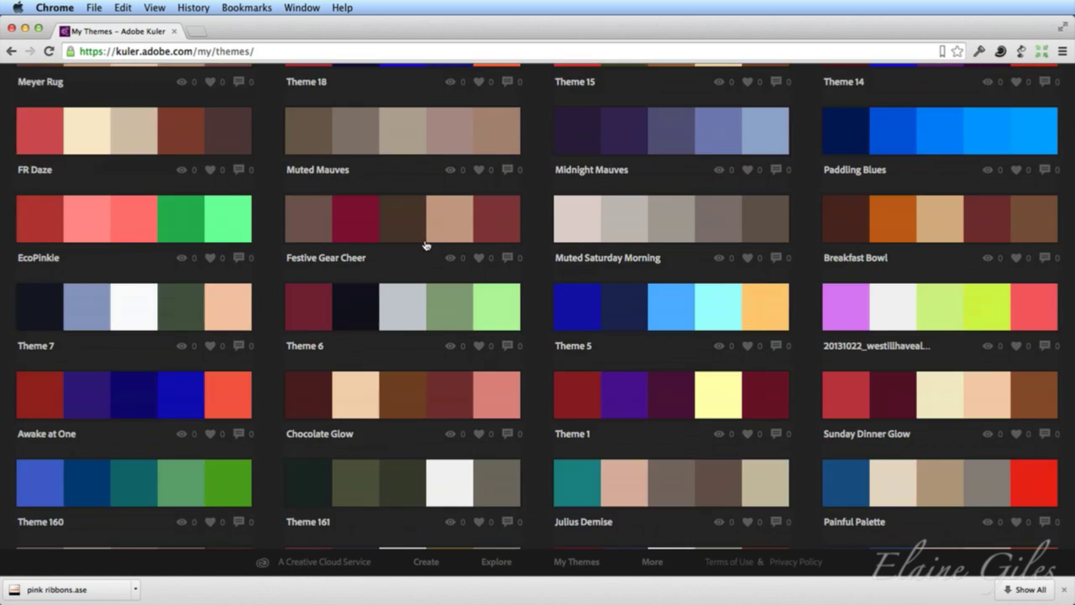
scroll(424, 243, "up", 7)
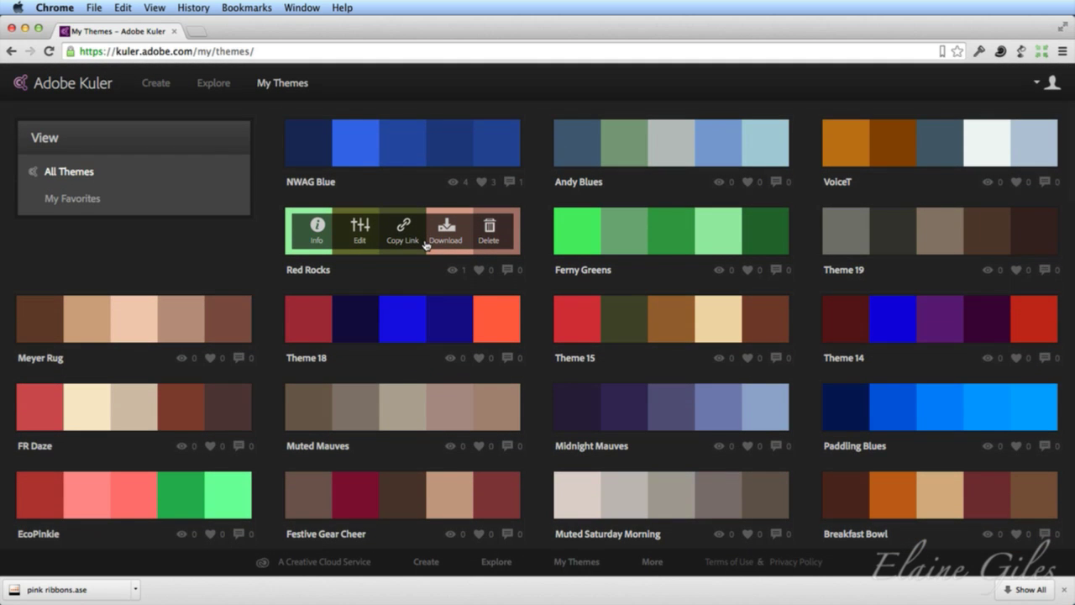
mouse_move(712, 139)
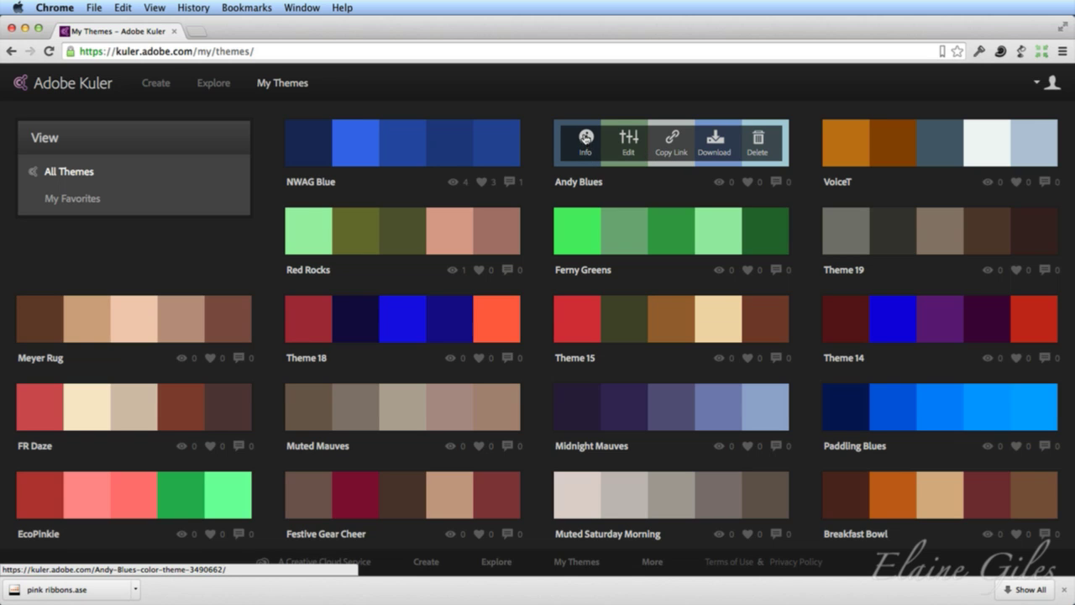
left_click(586, 137)
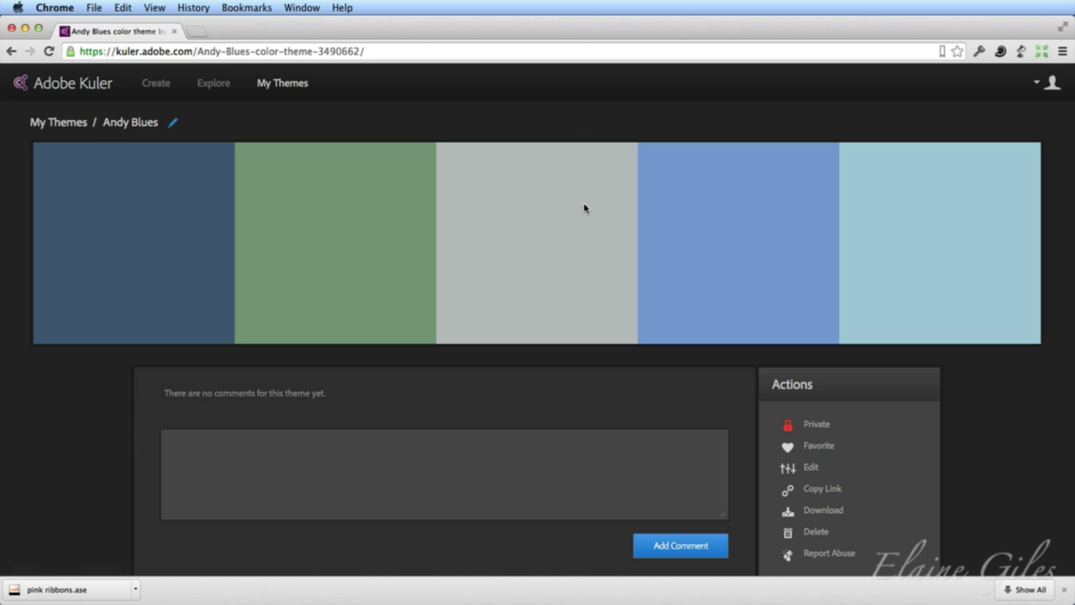
left_click(819, 425)
Tag the Andy Blues theme with blue, blues, sky and NWAG
scroll(870, 430, "down", 5)
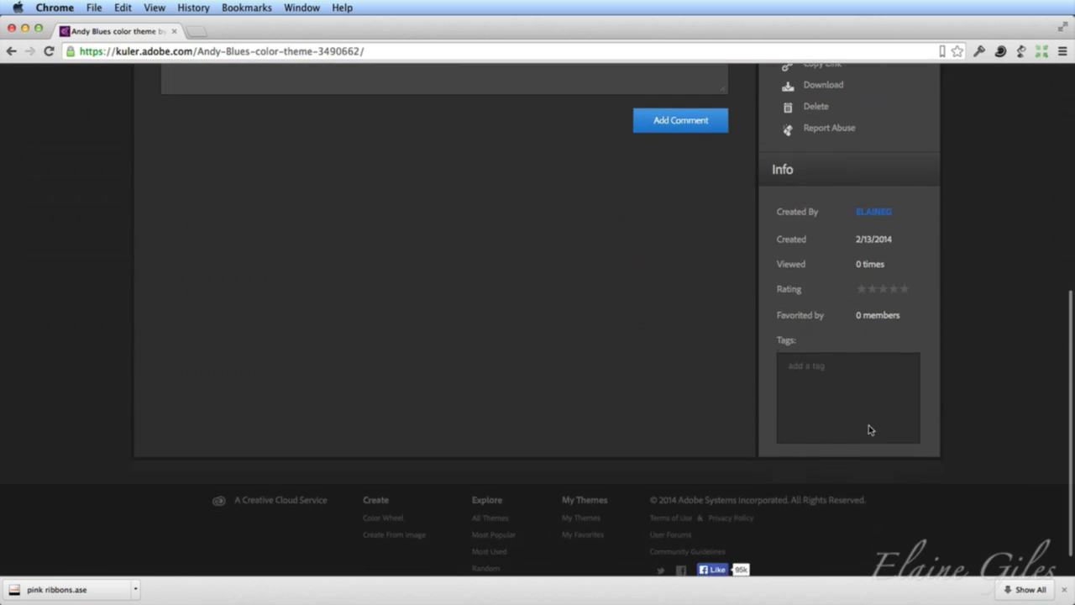
left_click(798, 356)
type("blues")
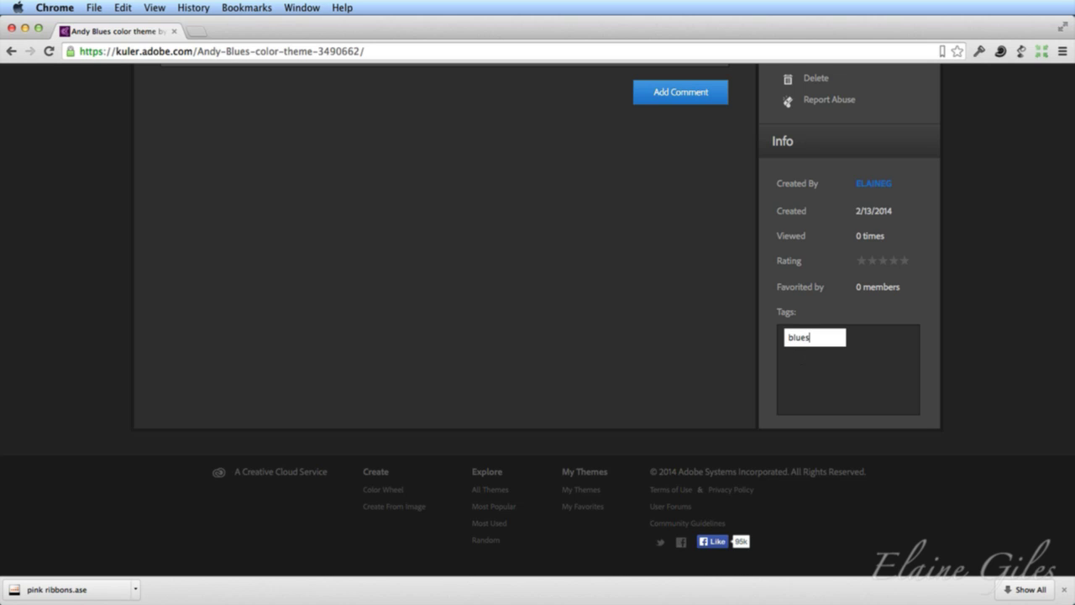
key("BackSpace")
key("Return")
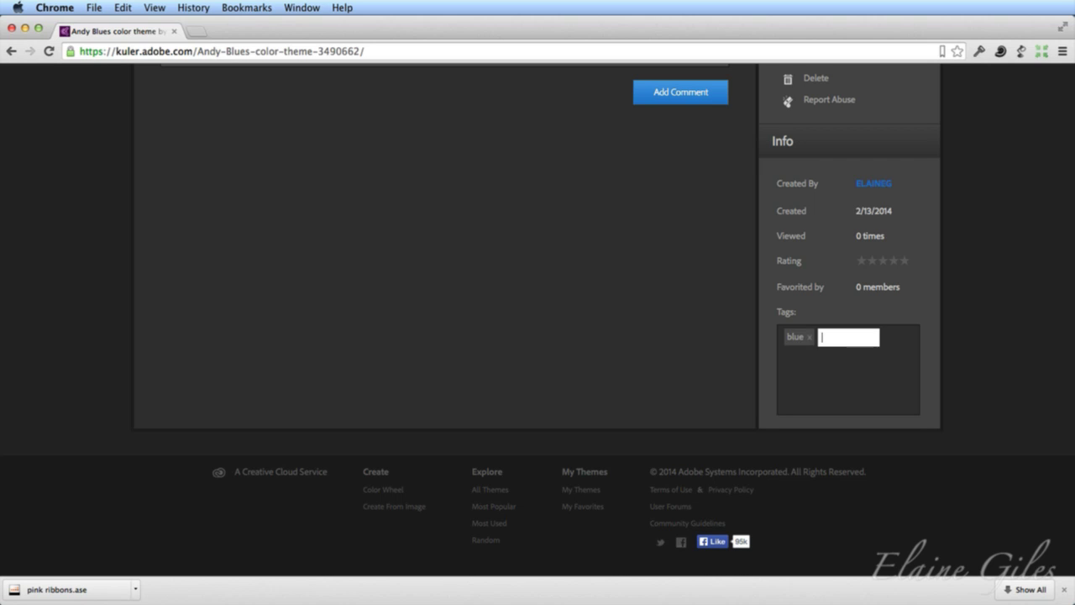
type("blues")
key("Return")
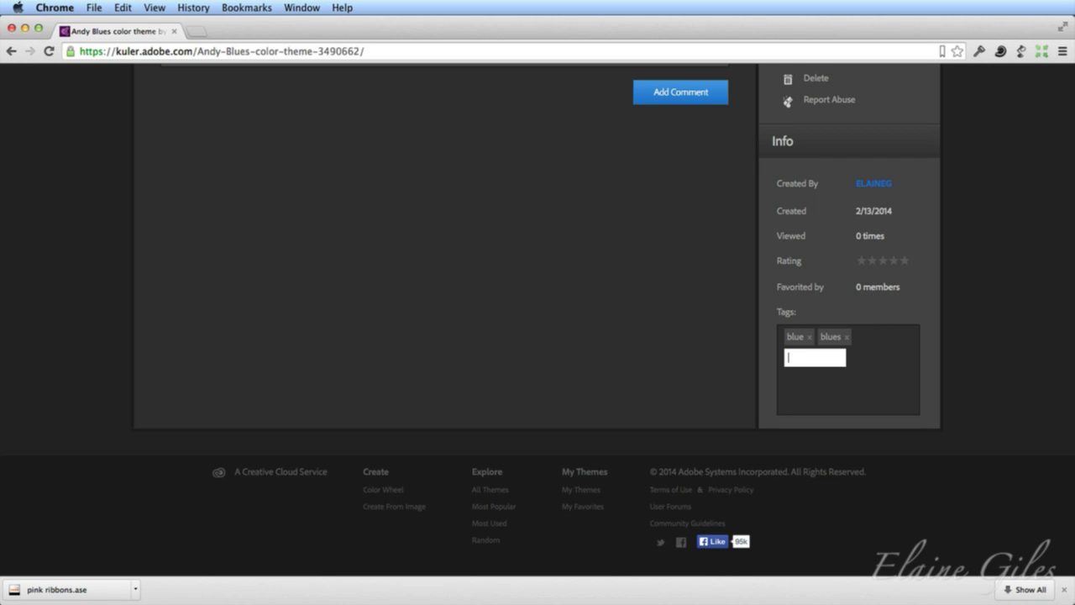
type("skye")
key("Return")
type("NWAG")
key("Return")
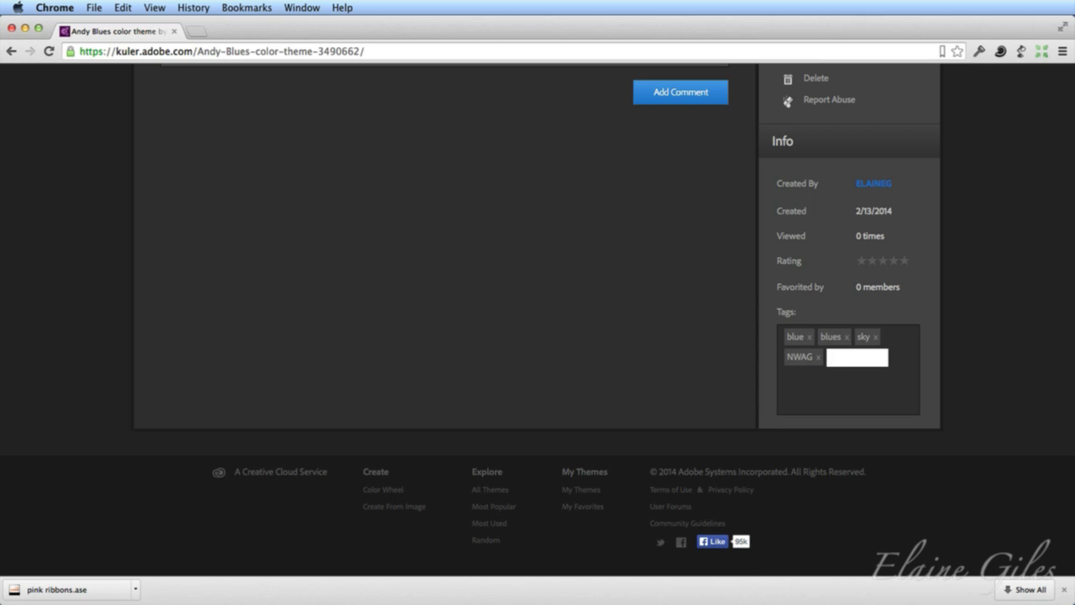
Check the Andy Blues theme's public setting and return to the My Themes collection
scroll(473, 322, "up", 10)
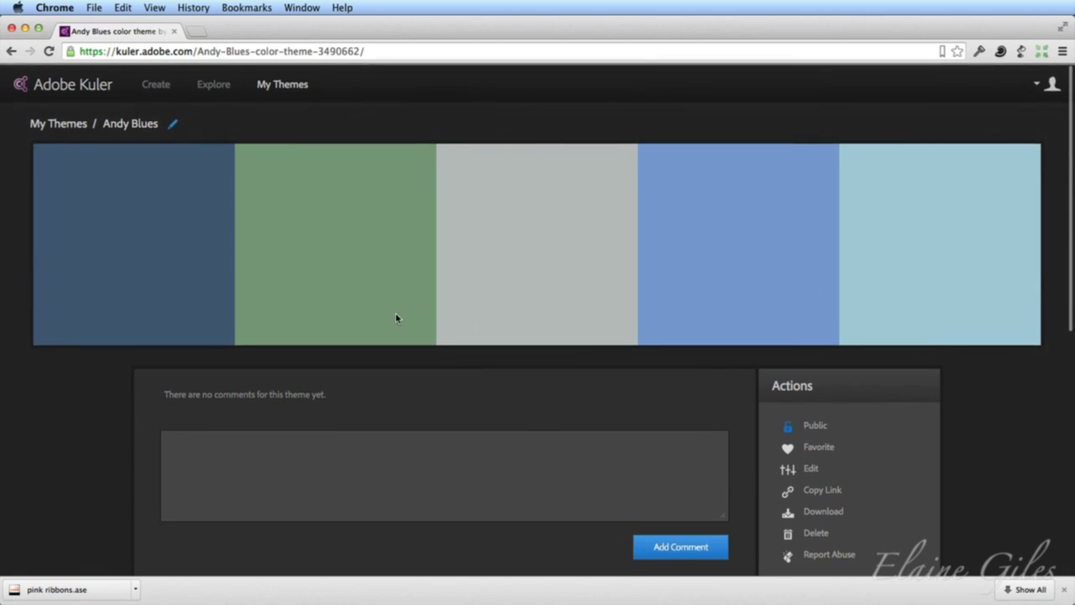
mouse_move(311, 293)
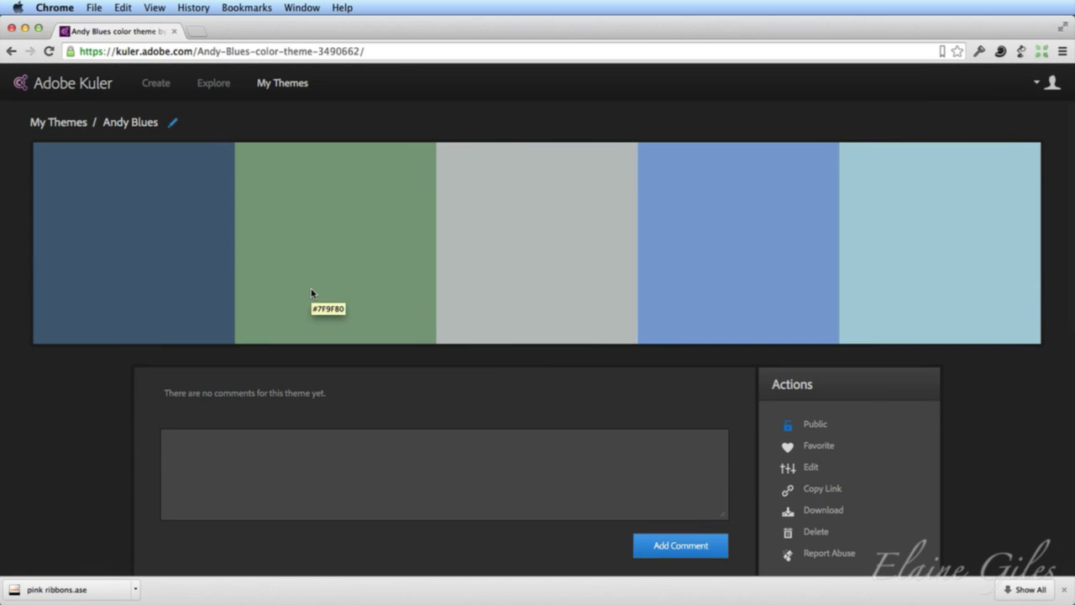
left_click(285, 84)
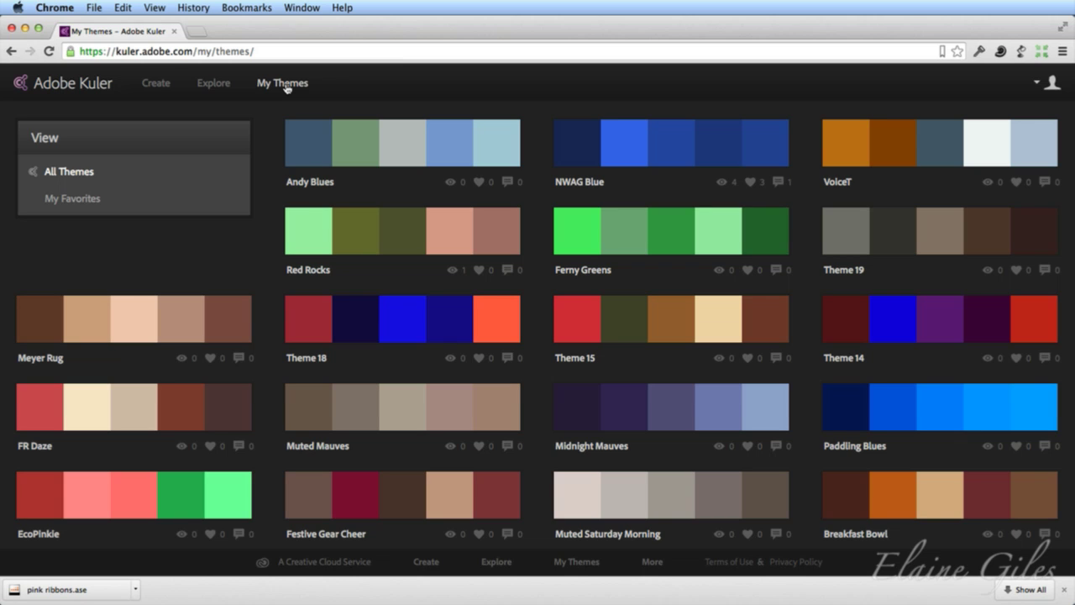
Start a new theme on the color wheel and shift the first Analogous color to golden yellow
left_click(156, 85)
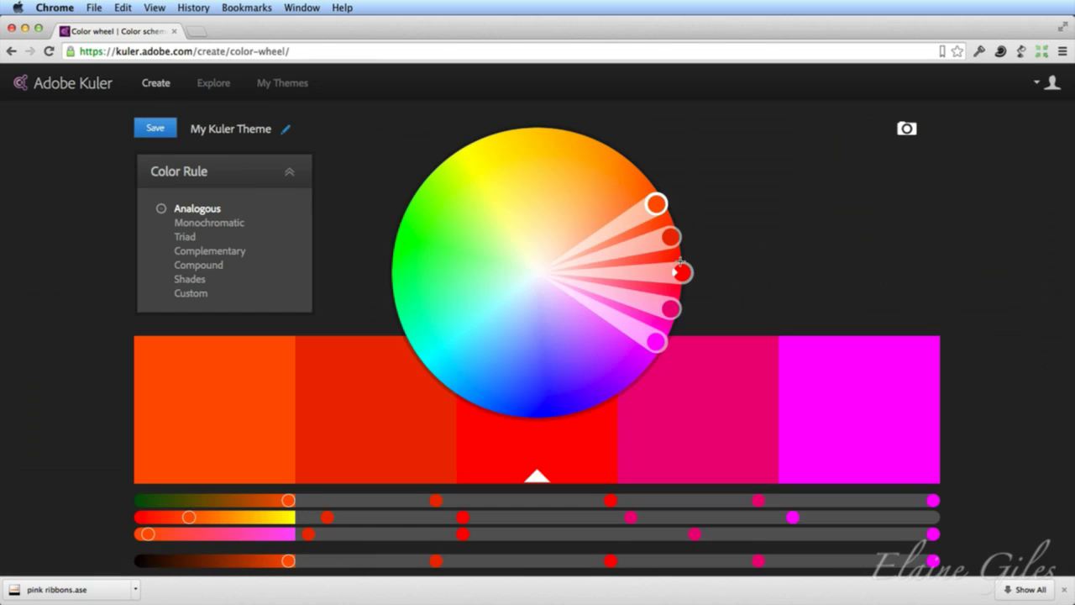
left_click_drag(657, 205, 549, 175)
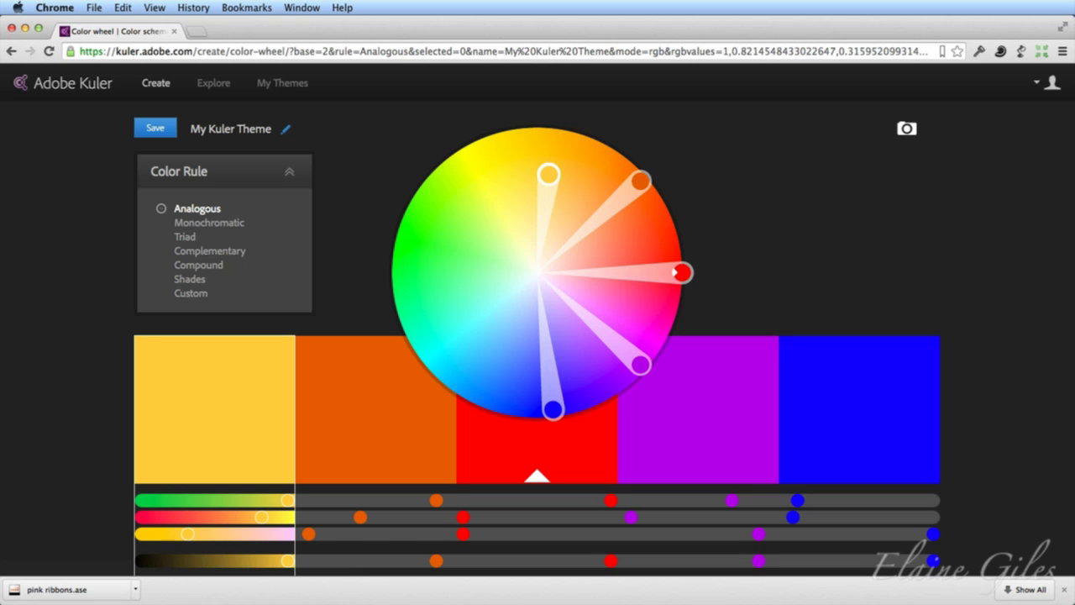
key("super+Tab")
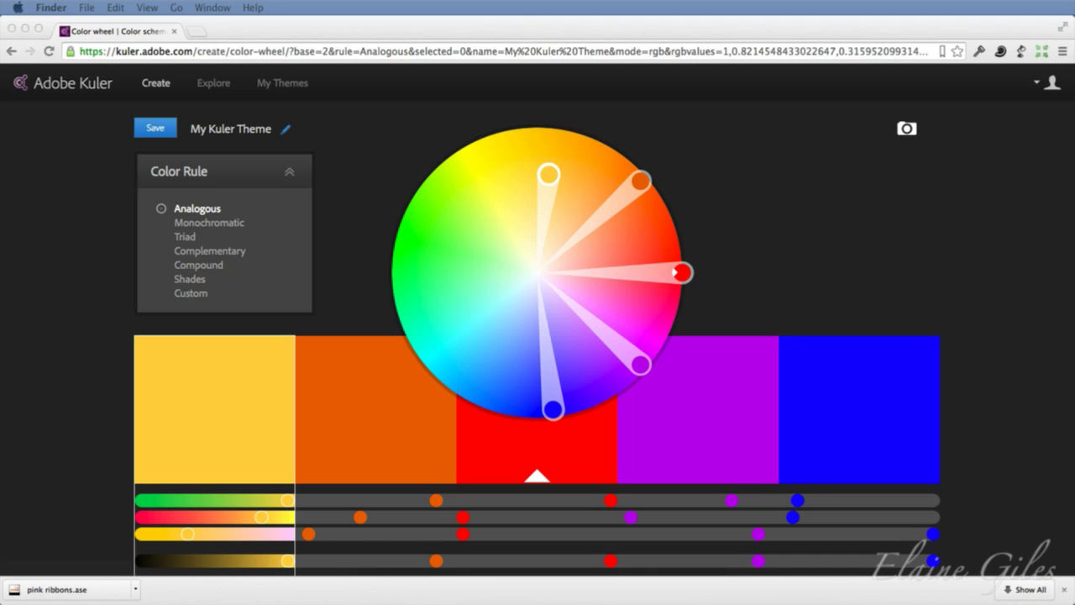
Create a theme from the image Adobe Ideas.png in the Desktop folder Data / 02 - Posters
left_click(906, 131)
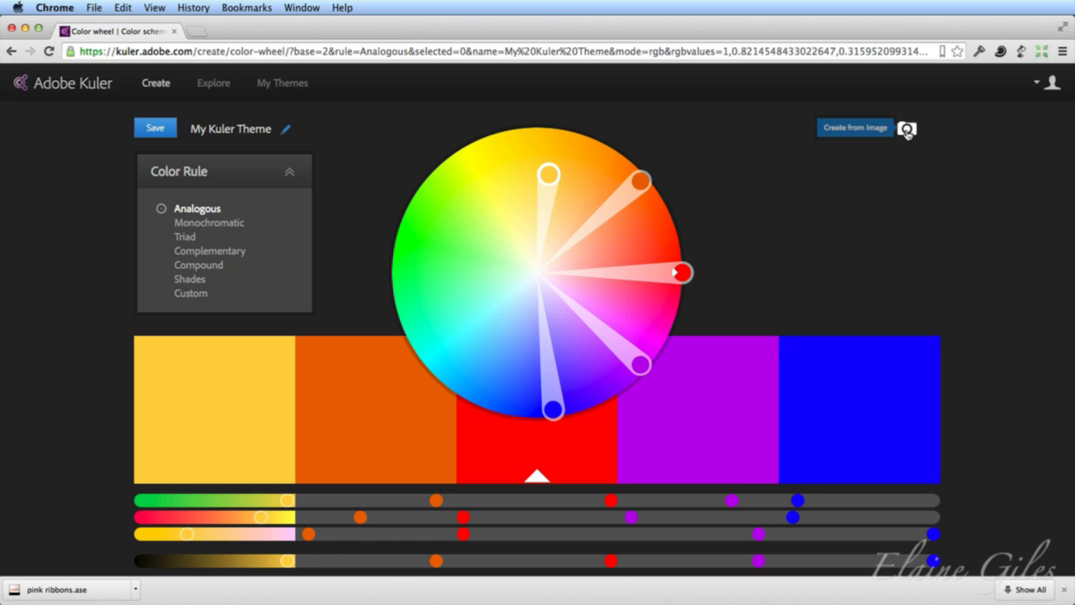
left_click(830, 135)
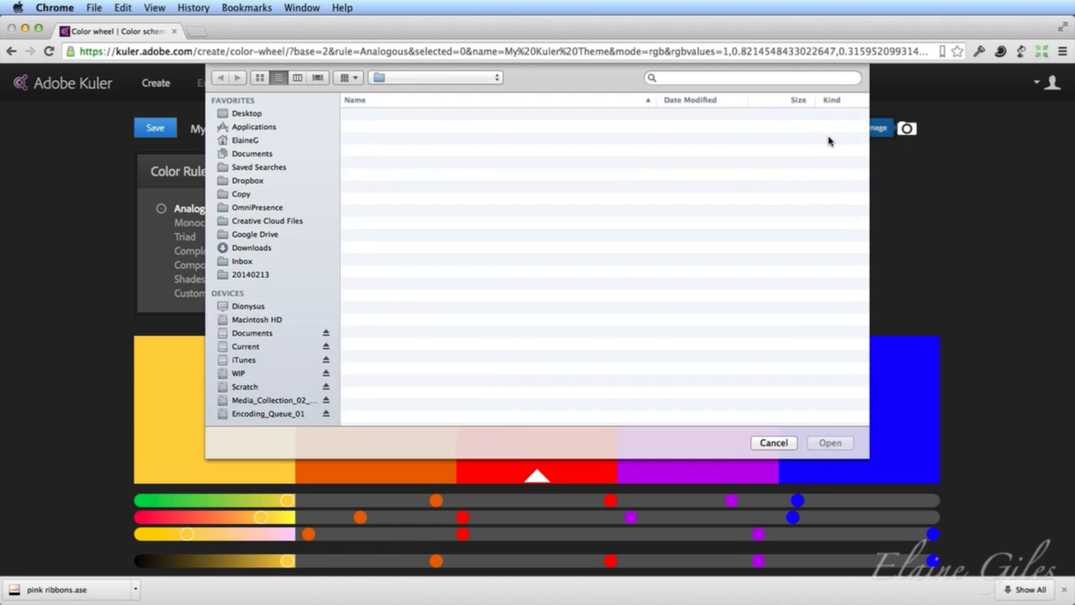
left_click(248, 113)
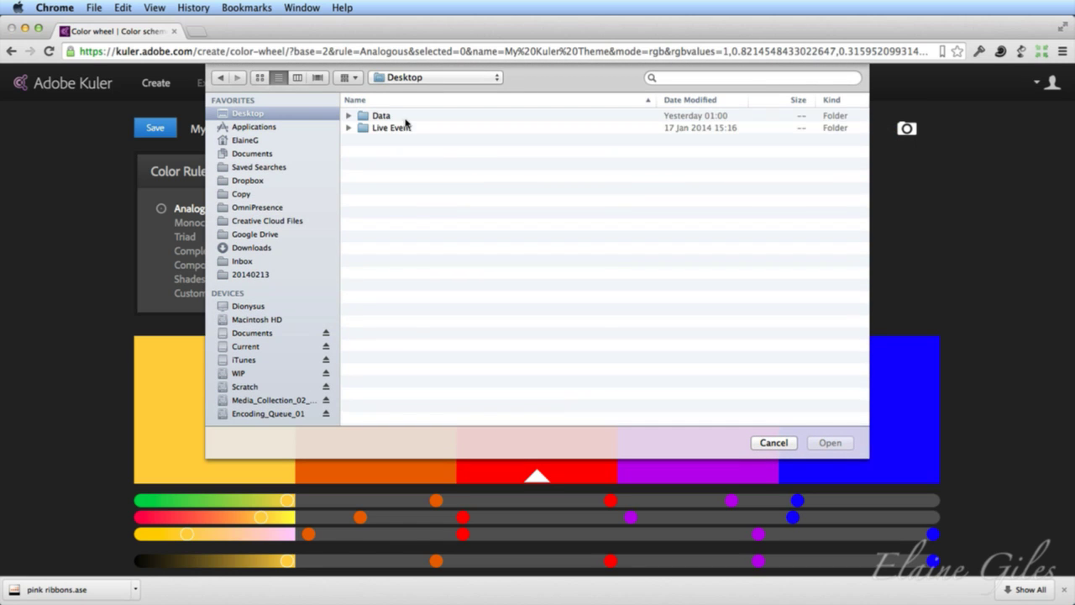
double_click(385, 118)
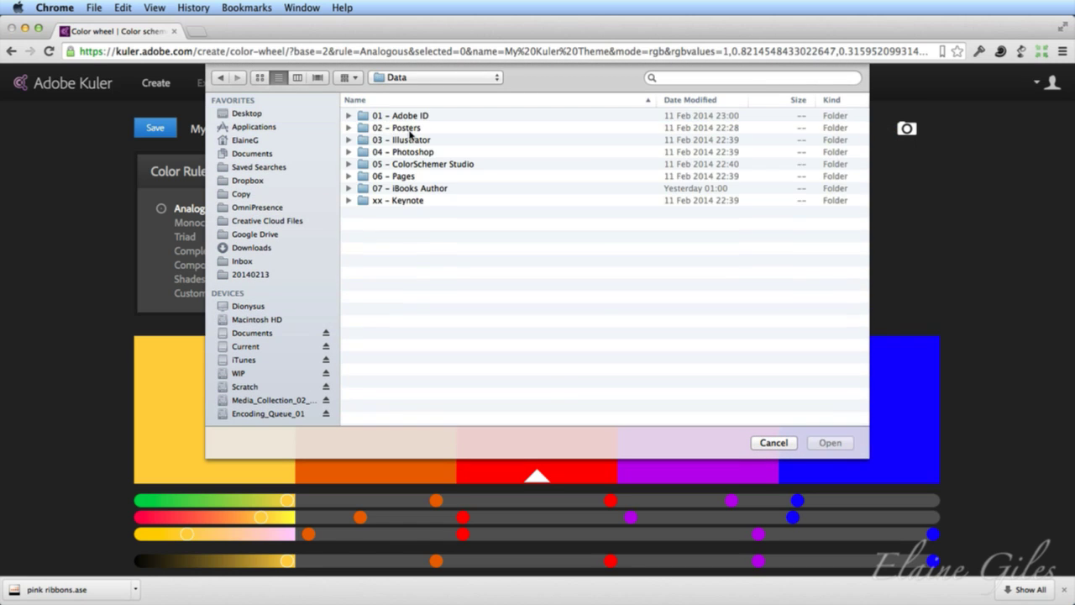
left_click(410, 131)
double_click(411, 131)
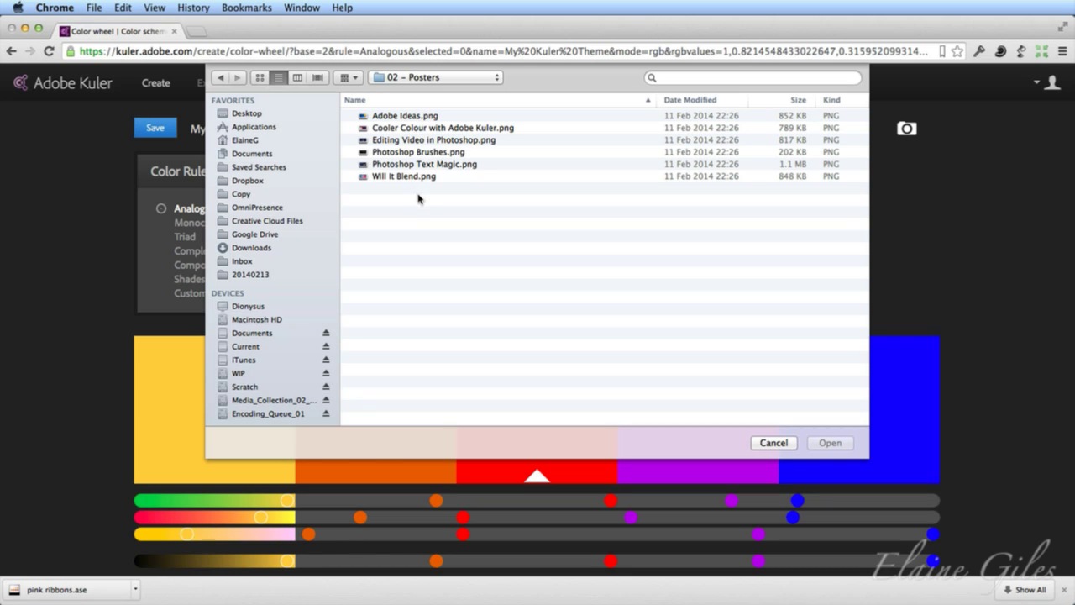
left_click(414, 116)
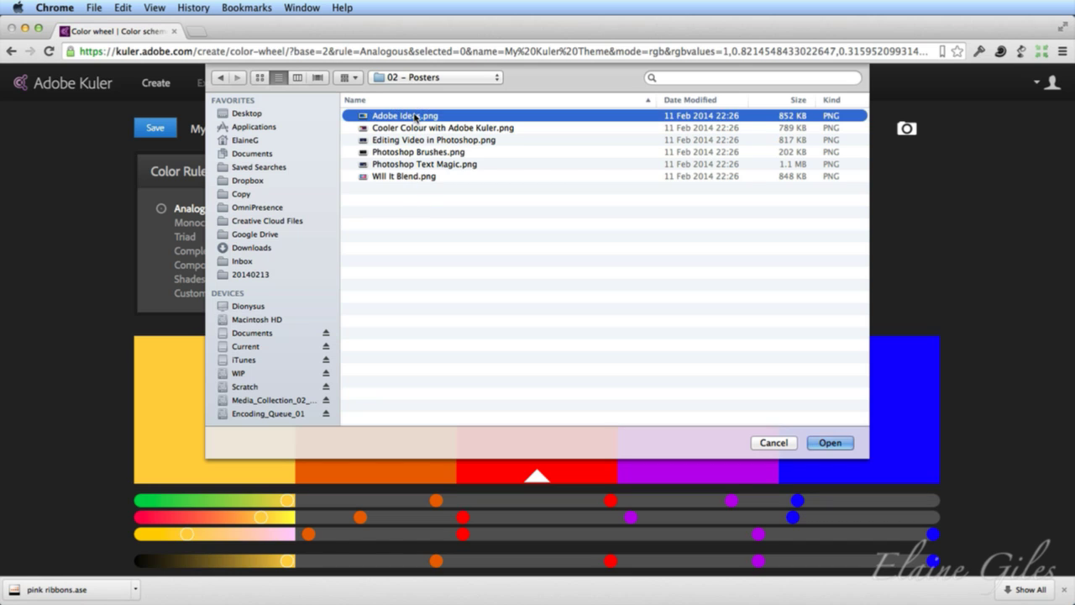
left_click(830, 443)
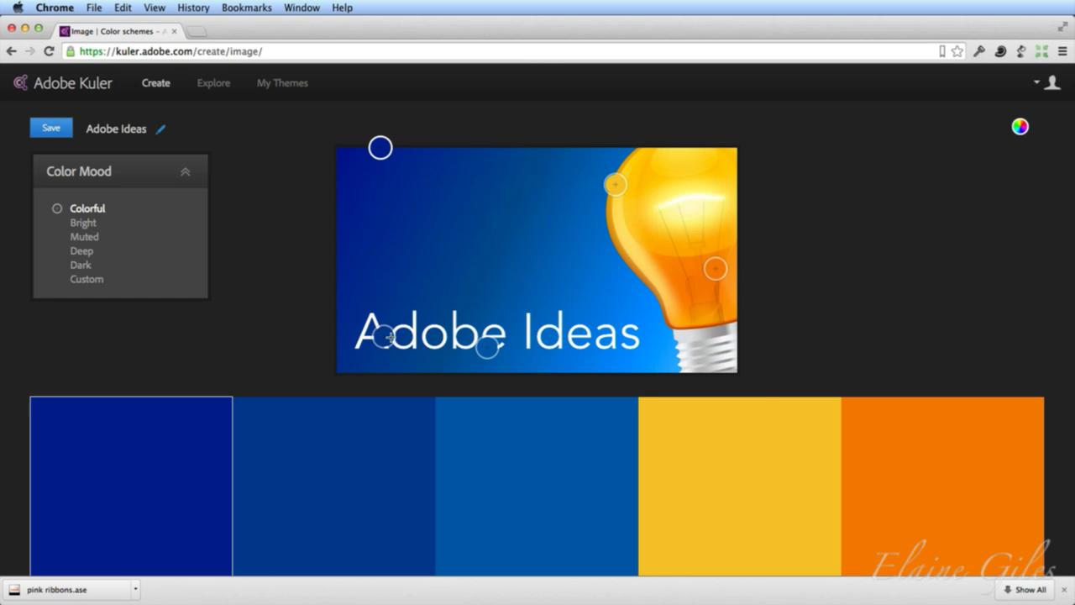
Sample the third color from the bulb's grey metal base and select individual swatches to locate their sampling points
scroll(670, 459, "down", 2)
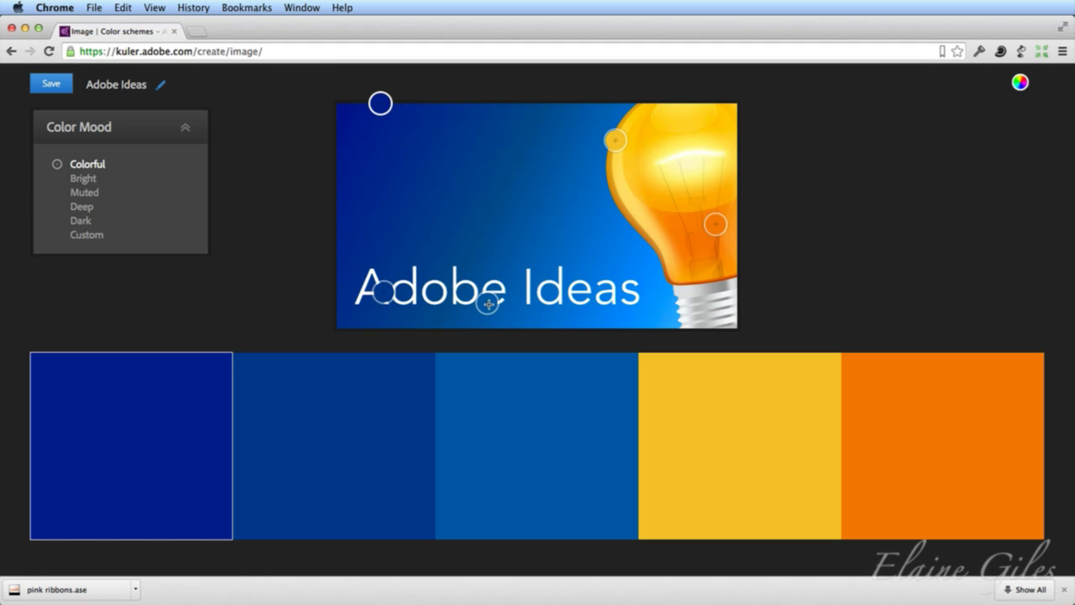
mouse_move(488, 304)
left_mouse_down()
mouse_move(684, 327)
mouse_move(713, 288)
left_mouse_up()
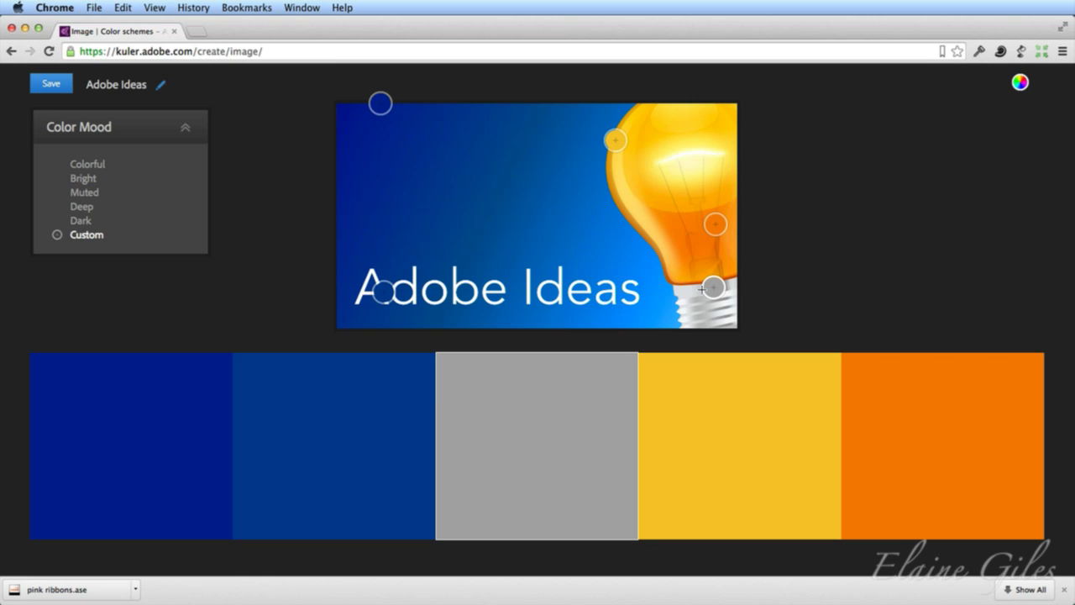
left_click(744, 467)
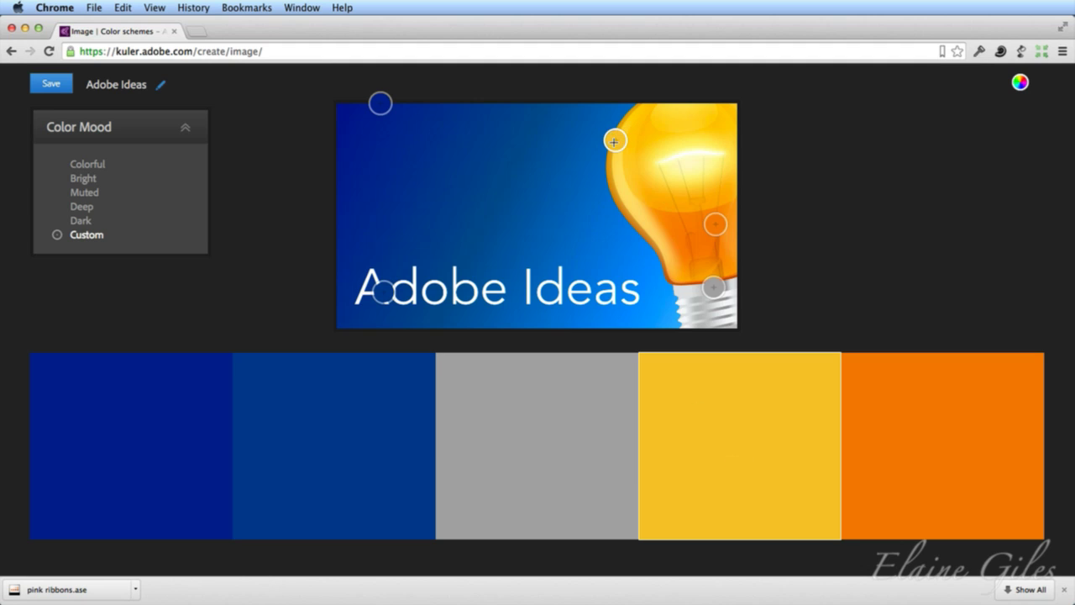
left_click(878, 393)
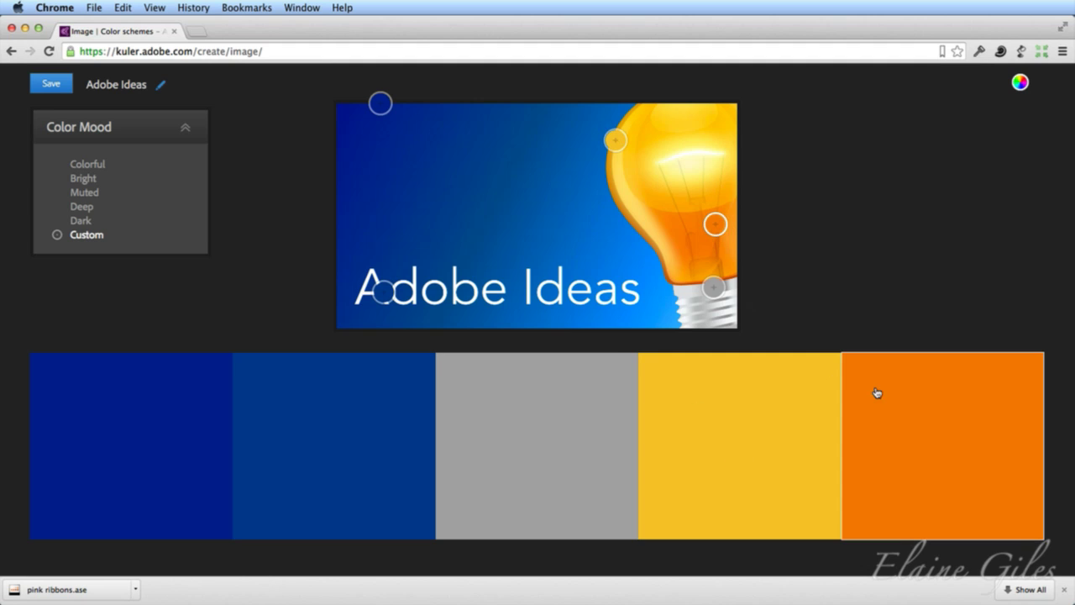
left_click(764, 409)
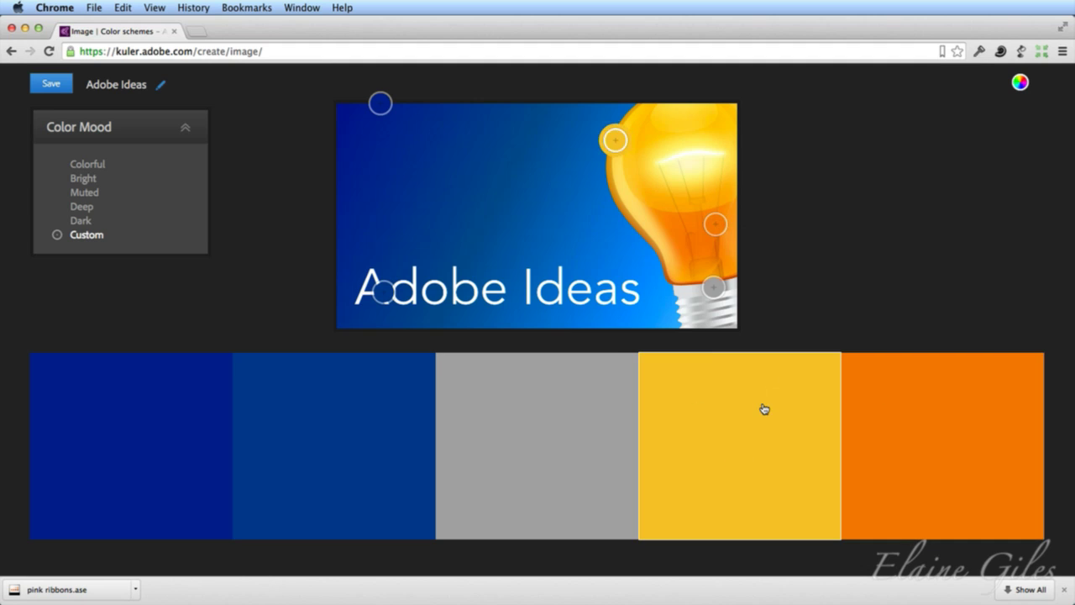
left_click(543, 448)
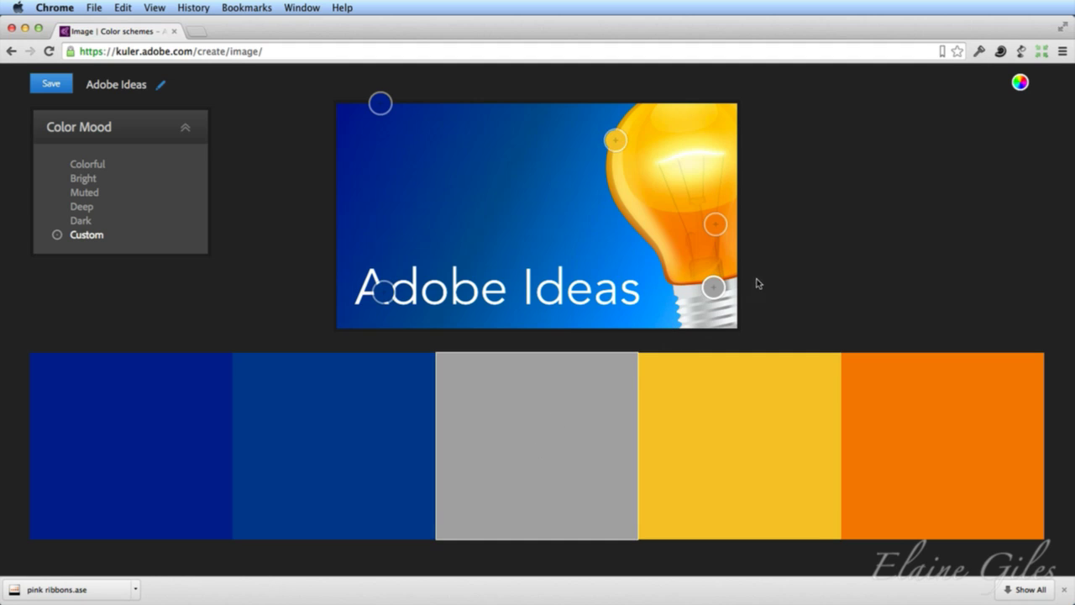
Resample the third color from the pale yellow glow inside the bulb and select the orange swatch
left_click_drag(716, 288, 691, 163)
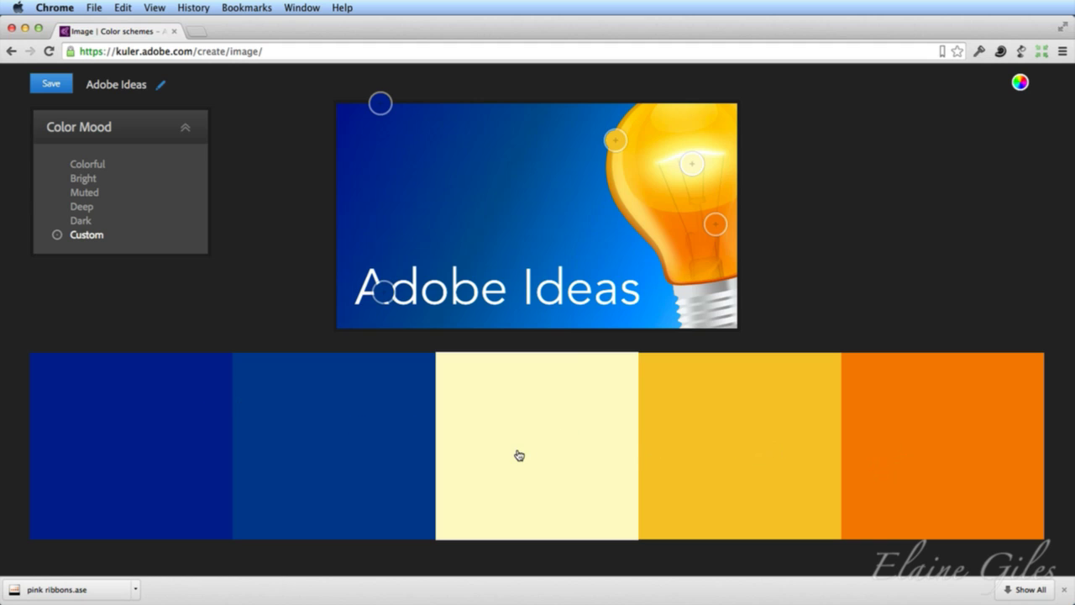
left_click(972, 481)
scroll(917, 482, "down", 1)
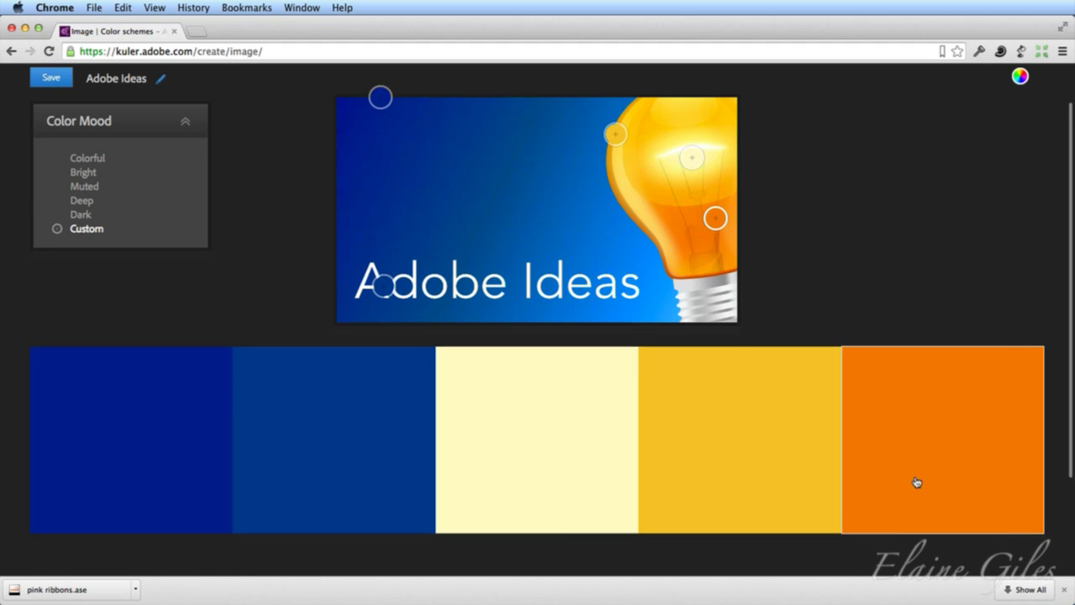
scroll(917, 481, "down", 2)
scroll(917, 480, "up", 3)
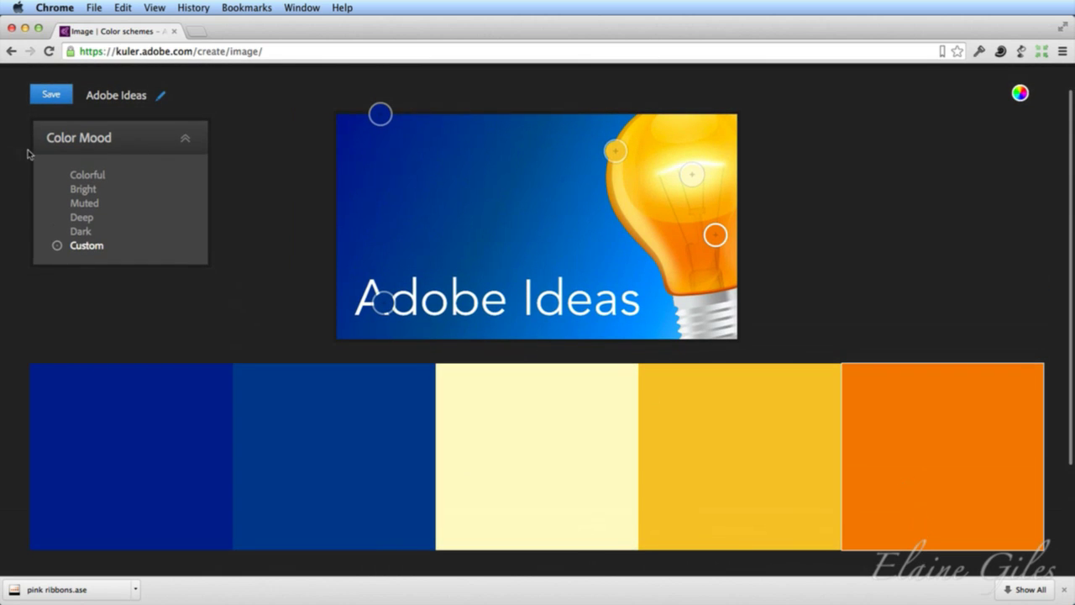
Try the Colorful, Bright, Muted, Deep and Dark color moods on the Adobe Ideas image, finishing with Colorful
left_click(87, 175)
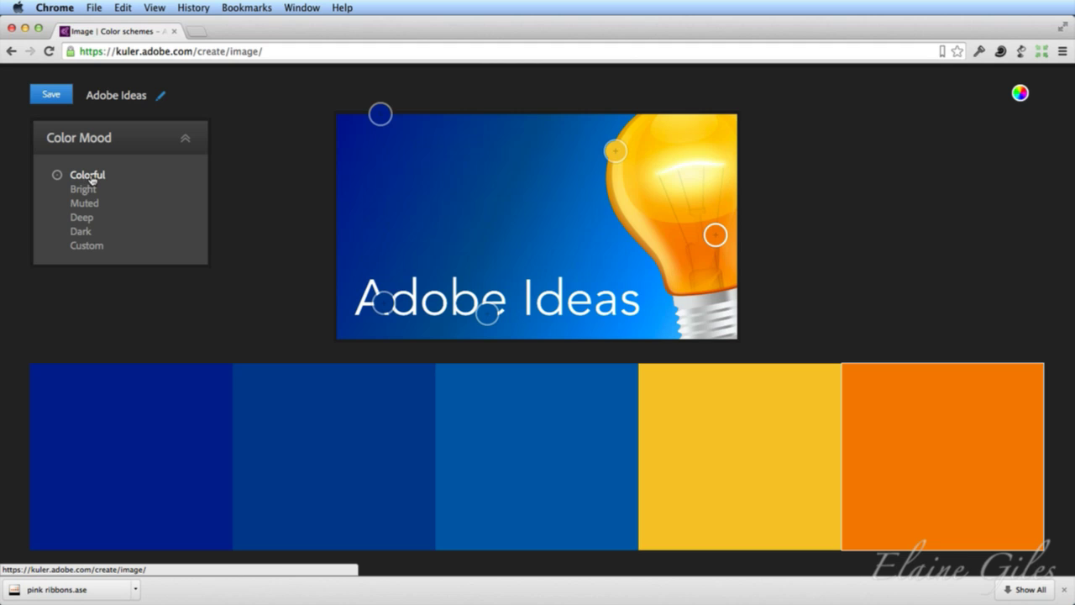
left_click(86, 190)
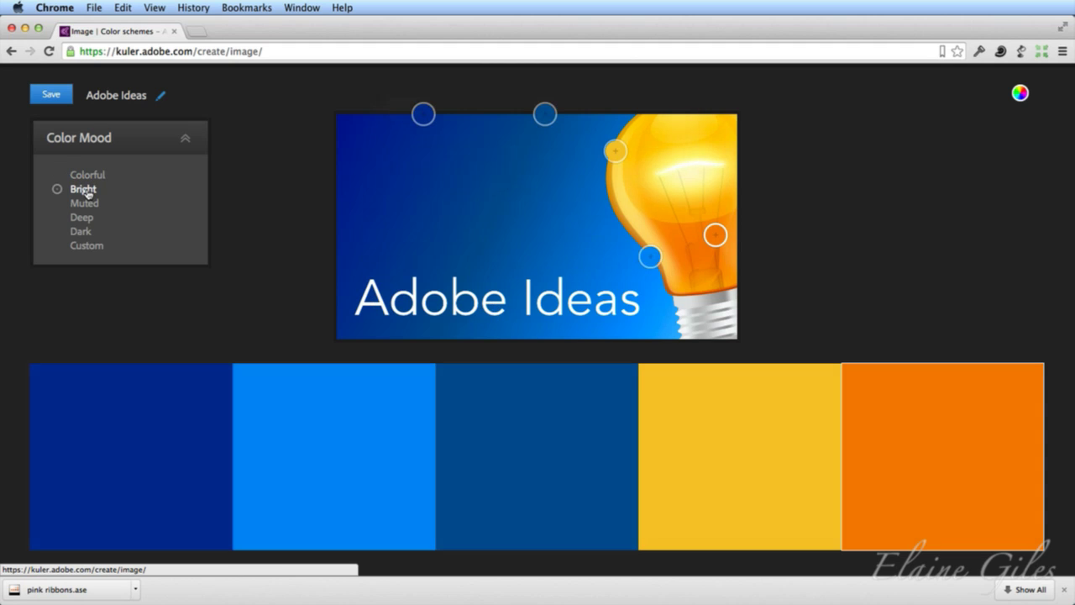
left_click(85, 204)
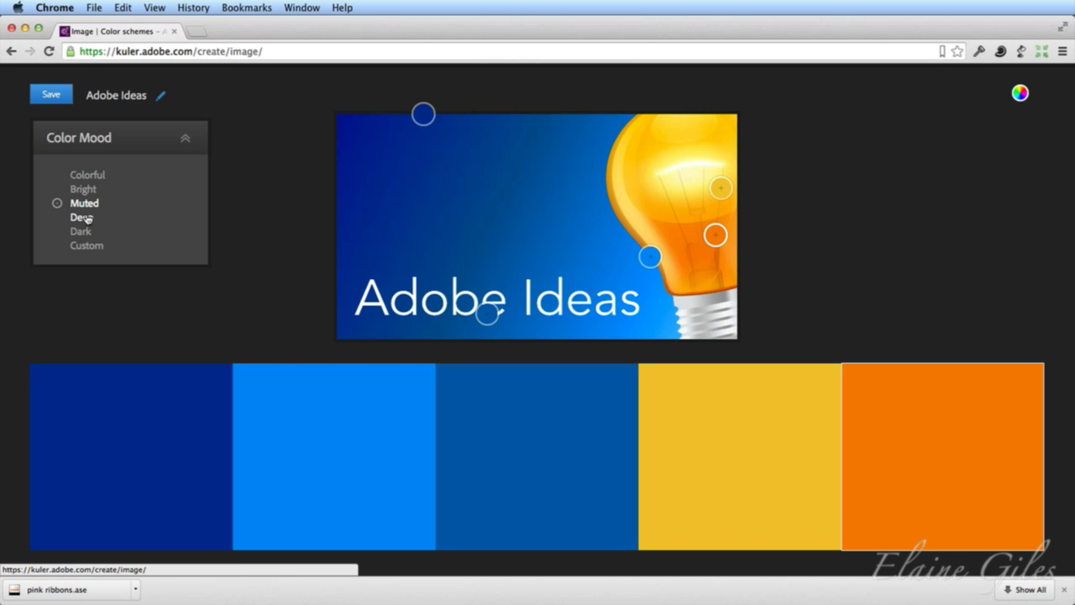
left_click(82, 218)
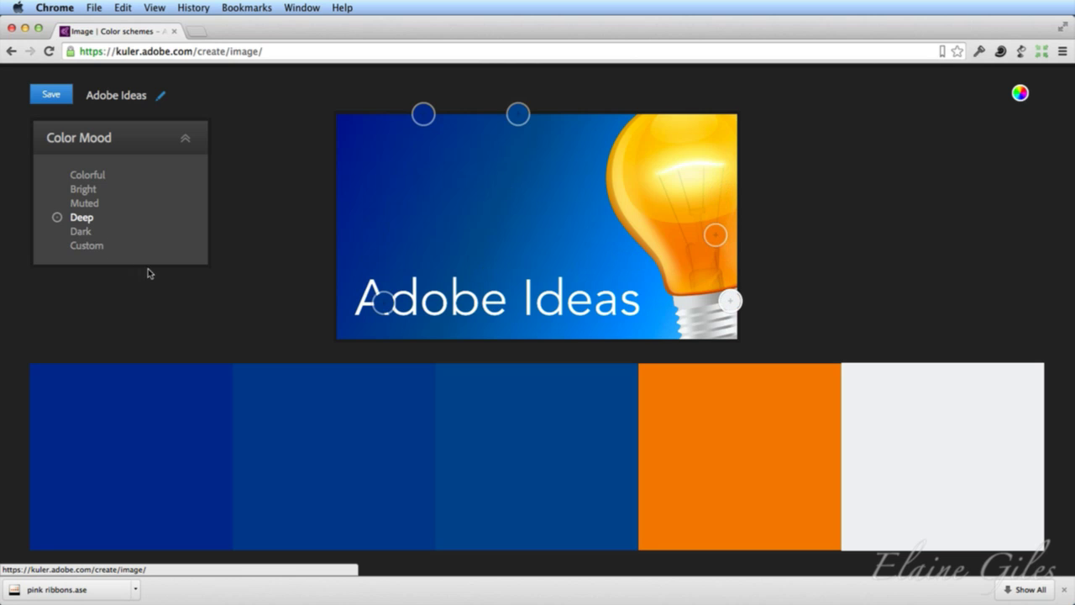
left_click(81, 232)
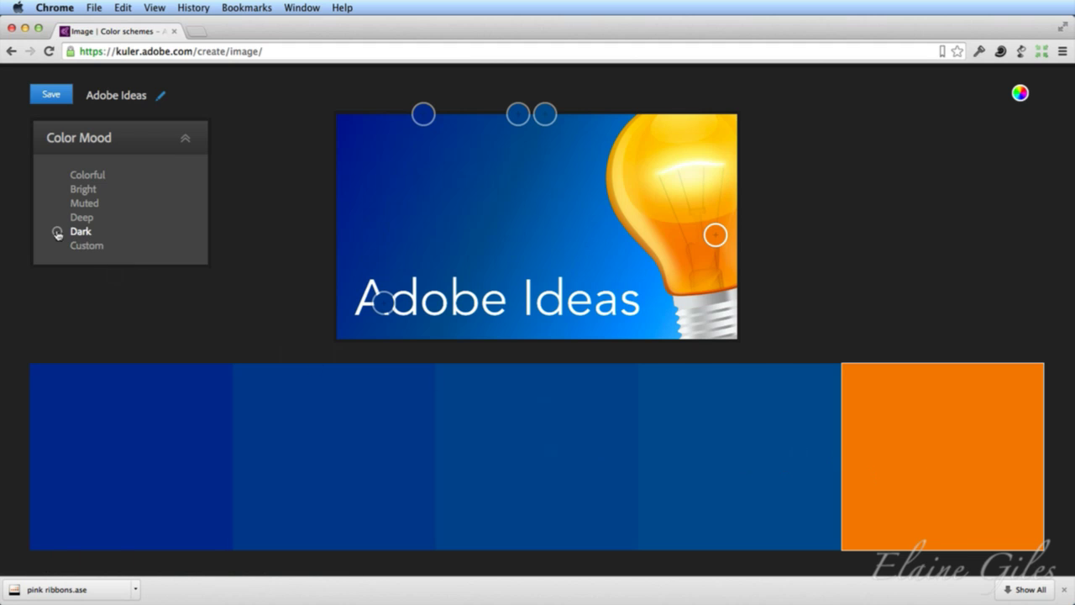
left_click(77, 173)
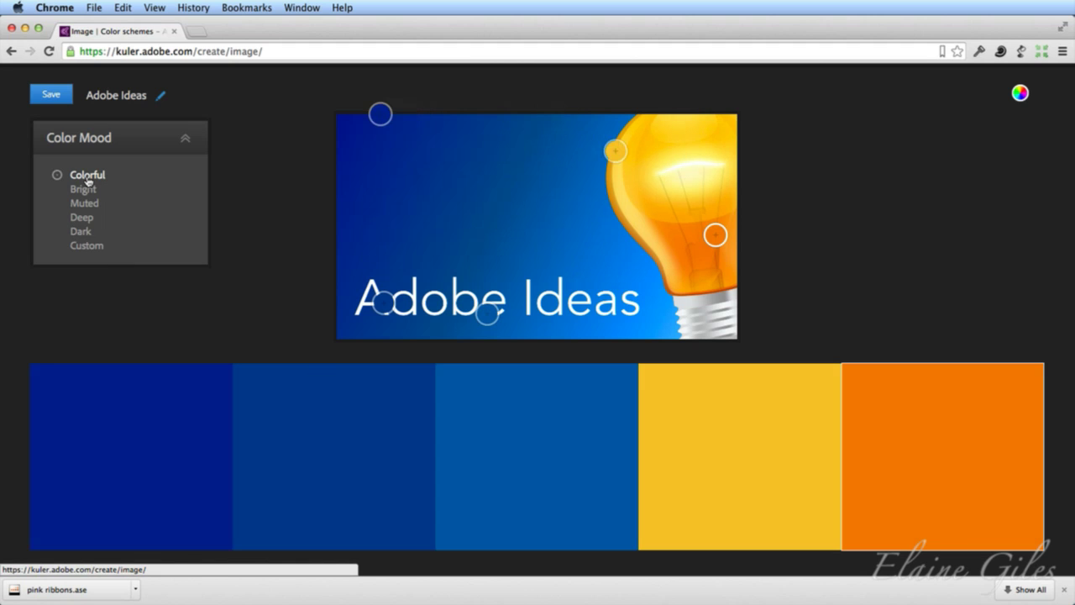
Save the Adobe Ideas theme and change its visibility from private to public
scroll(147, 294, "down", 1)
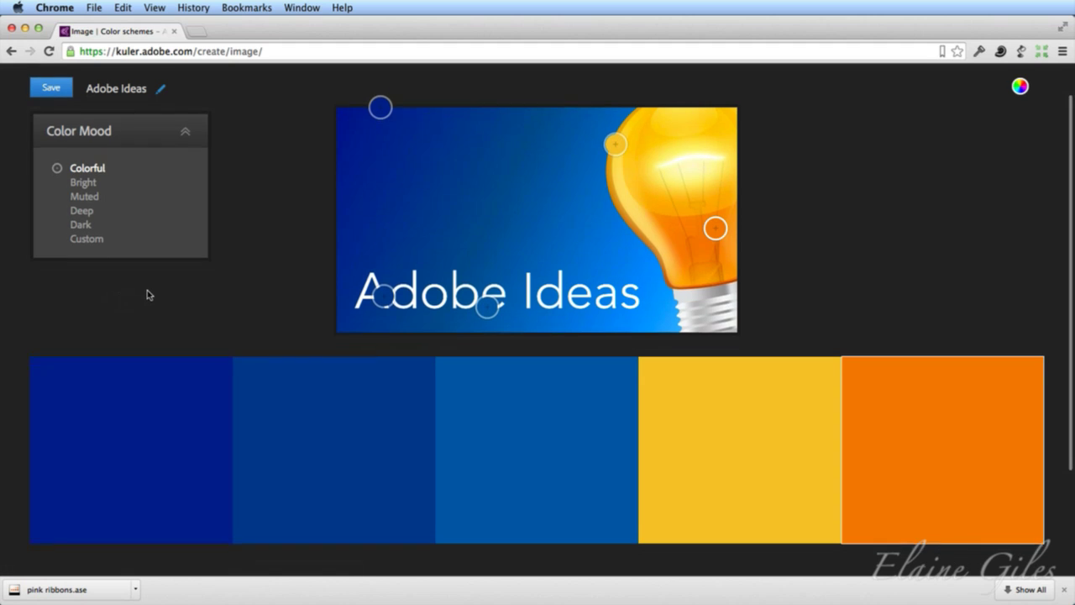
scroll(147, 293, "up", 1)
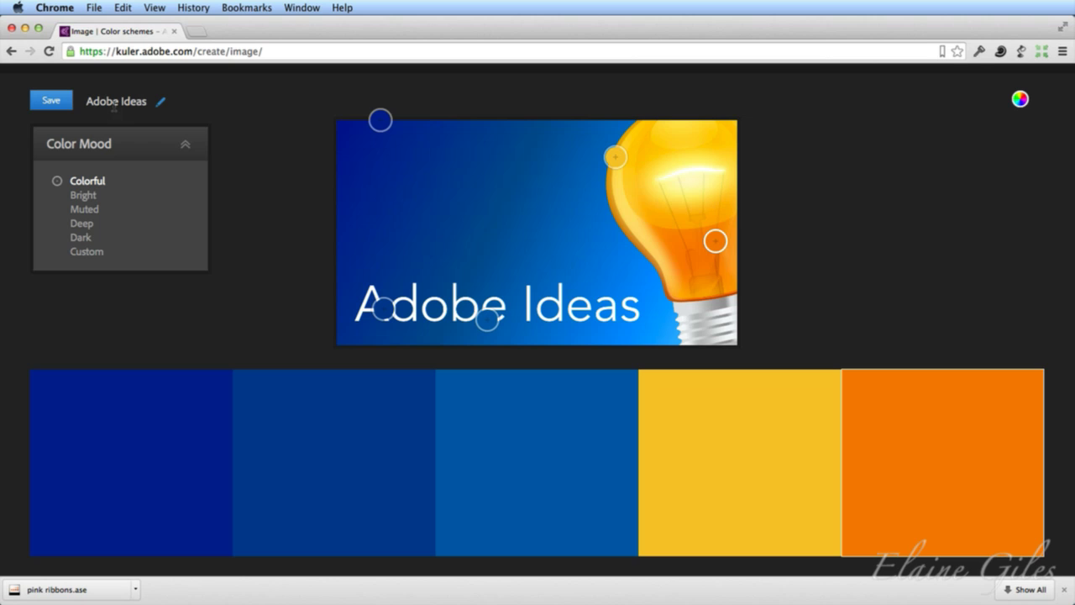
left_click(51, 102)
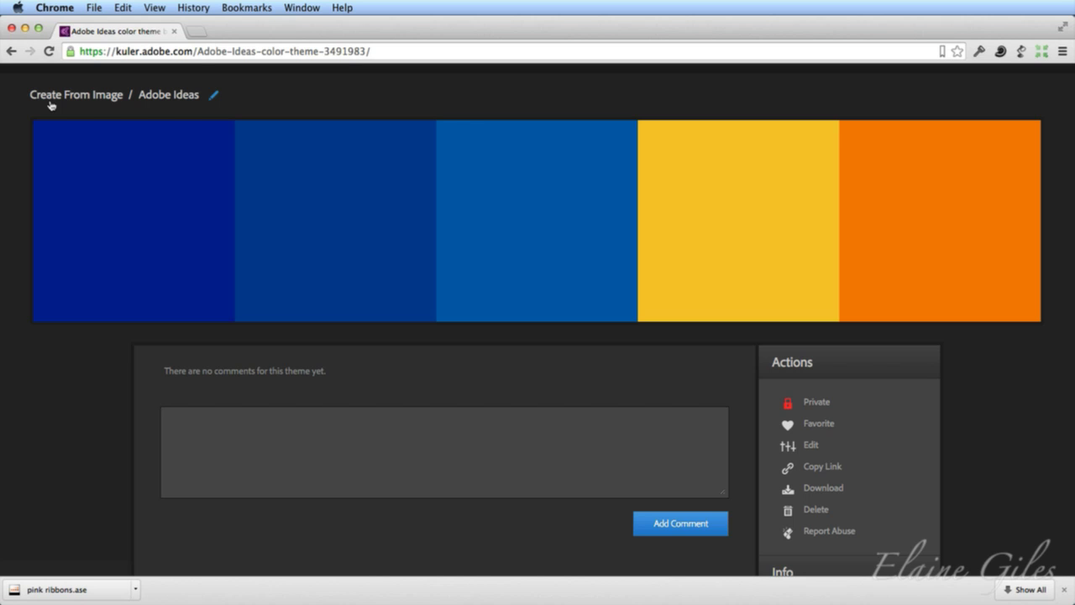
left_click(789, 407)
key("super+Tab")
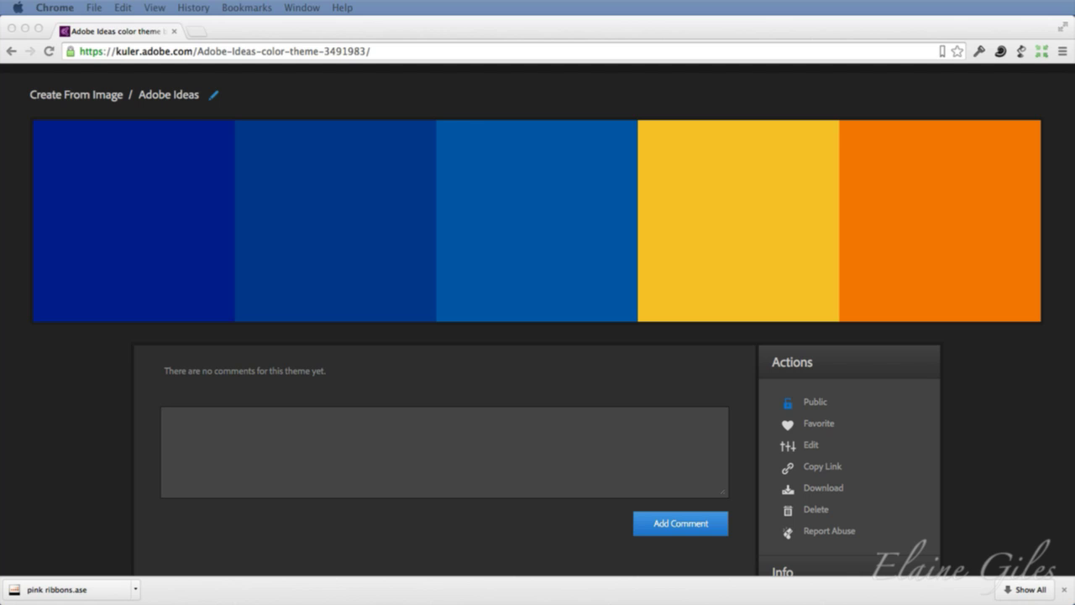
left_click(542, 26)
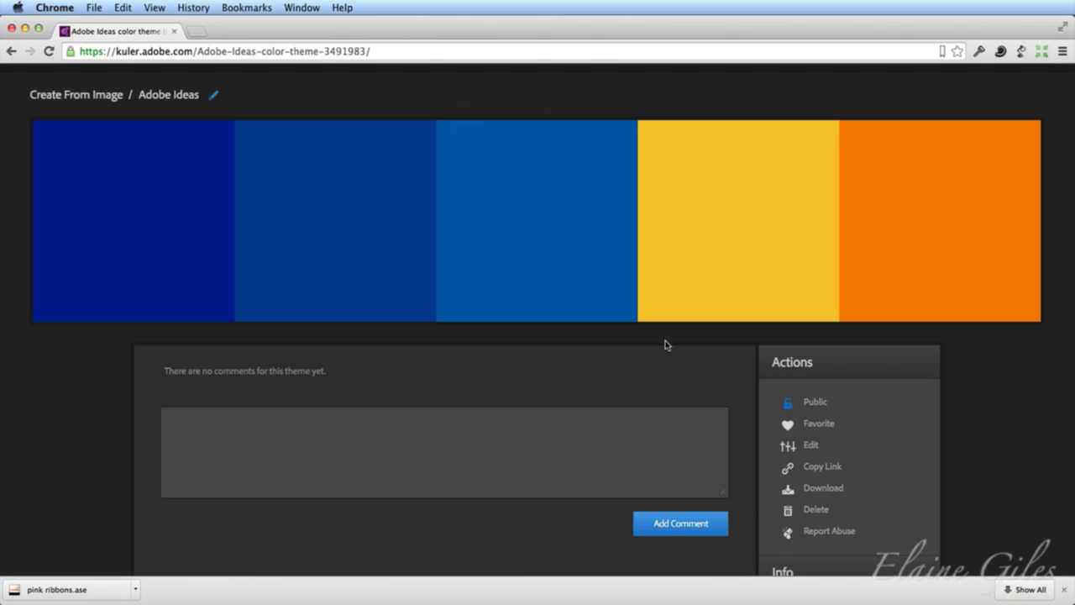
Add the tags blue, orange and bright to the Adobe Ideas theme
scroll(667, 343, "down", 5)
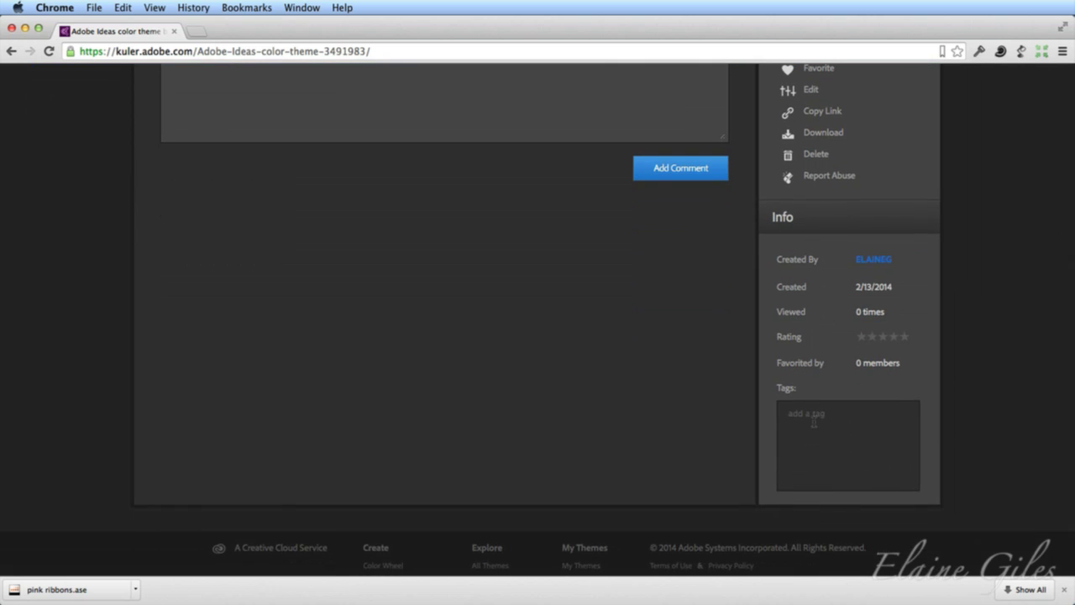
left_click(814, 420)
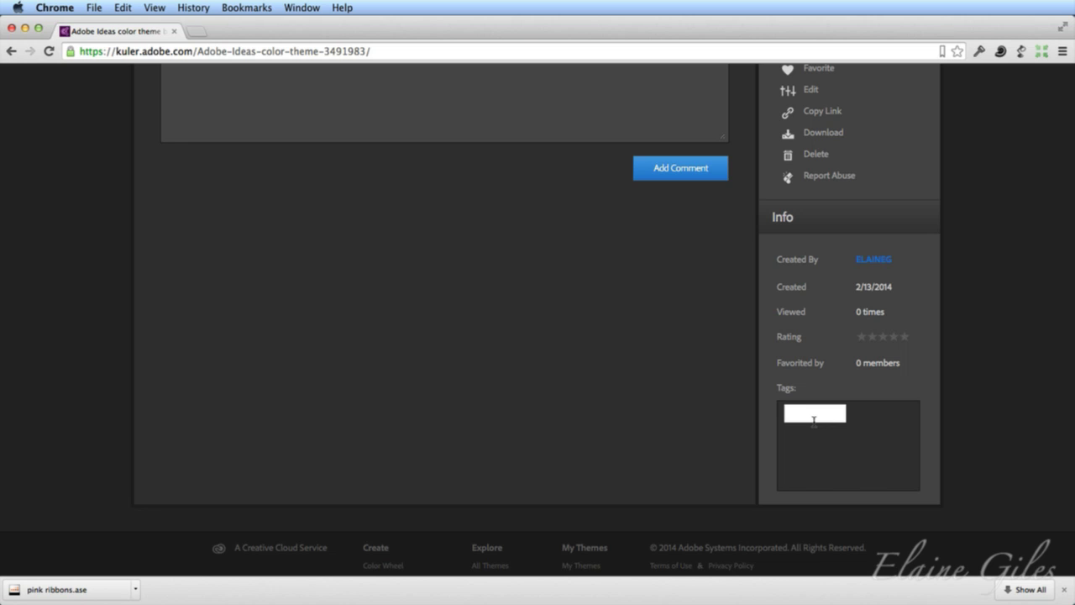
type("blue")
key("Return")
type("orange")
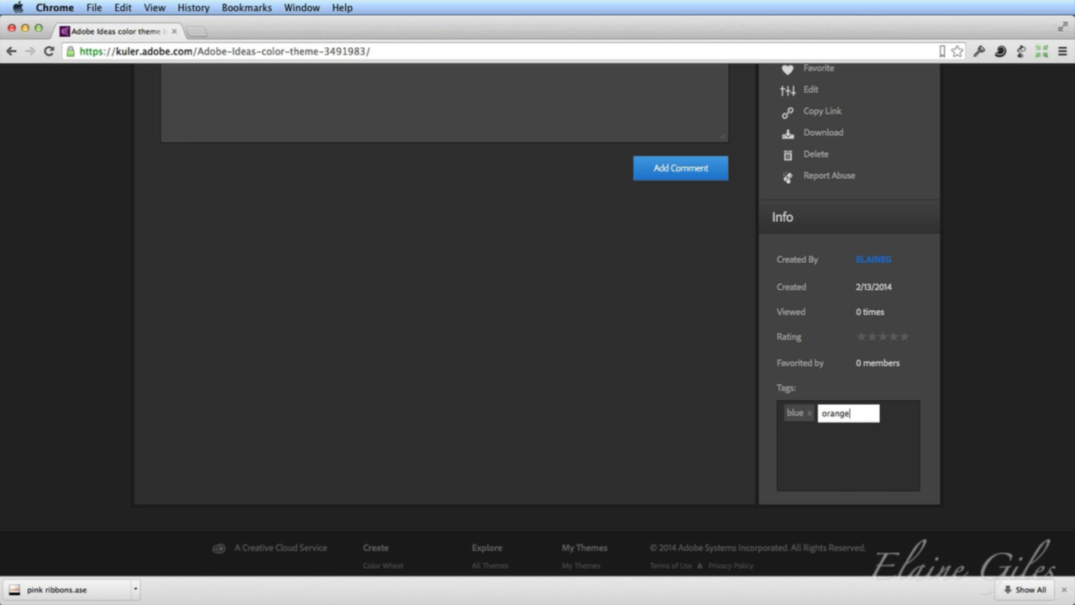
key("Return")
type("bright")
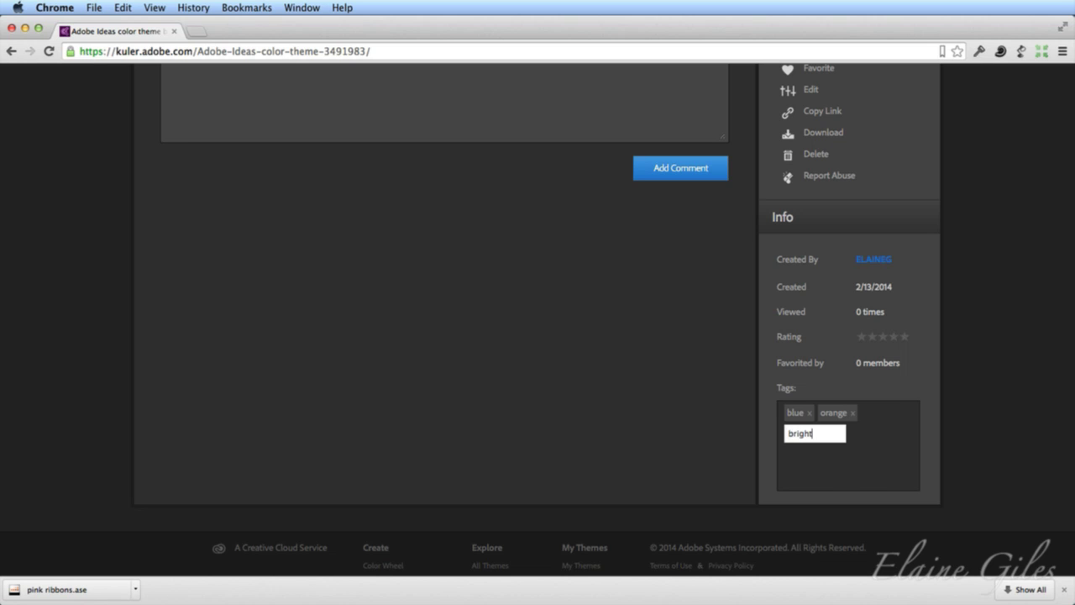
key("Return")
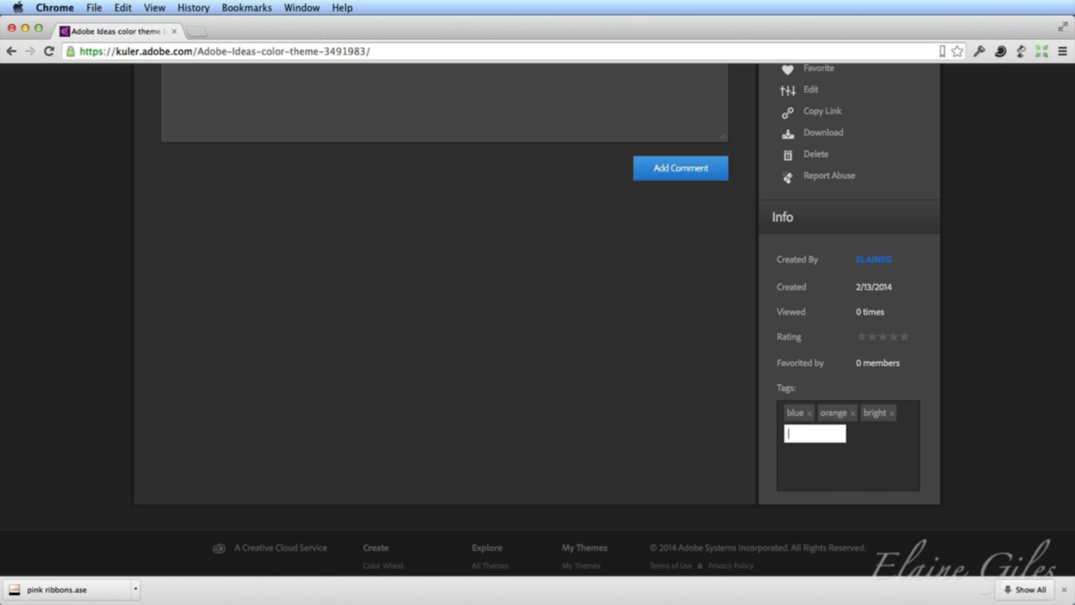
Leave the saved theme's page and start a new theme on the color wheel
scroll(581, 425, "up", 5)
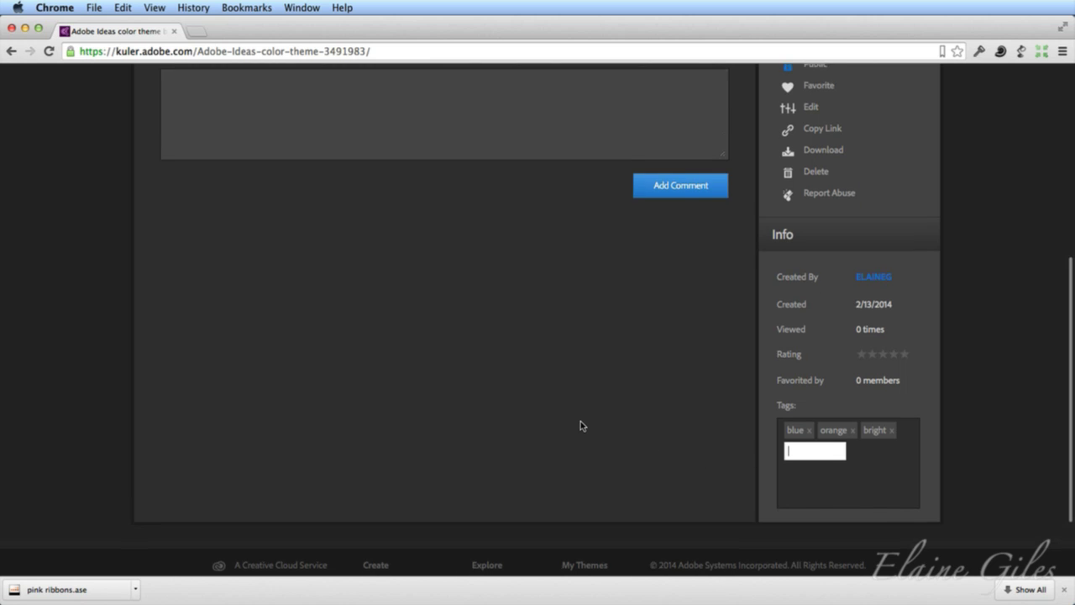
scroll(580, 425, "up", 4)
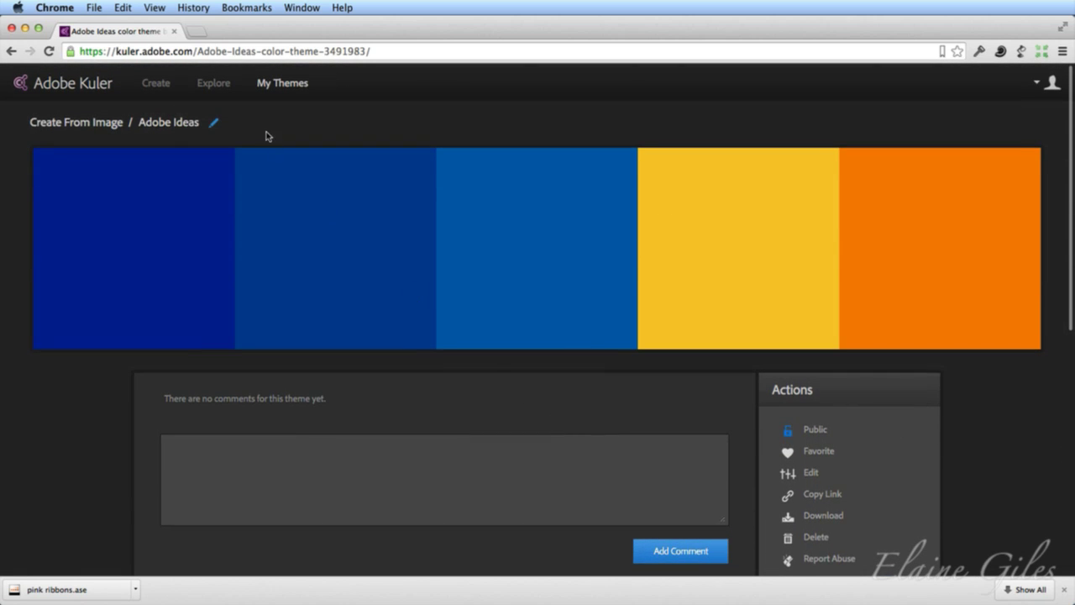
left_click(156, 84)
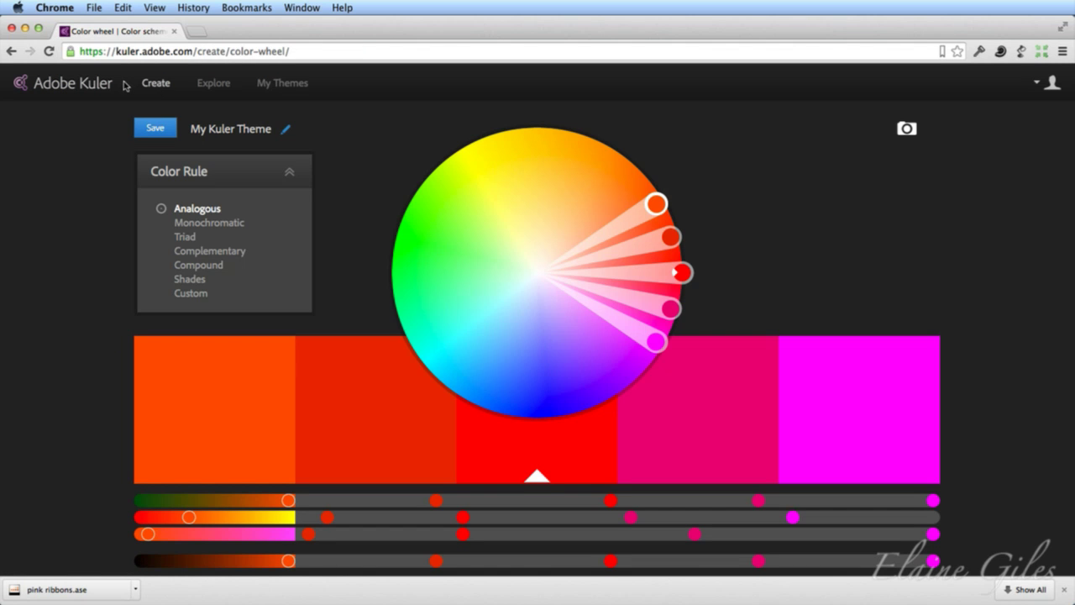
left_click(83, 85)
Show the downloaded pink ribbons.ase in Finder, preview its swatches with Quick Look, and close the Finder window
left_click(135, 591)
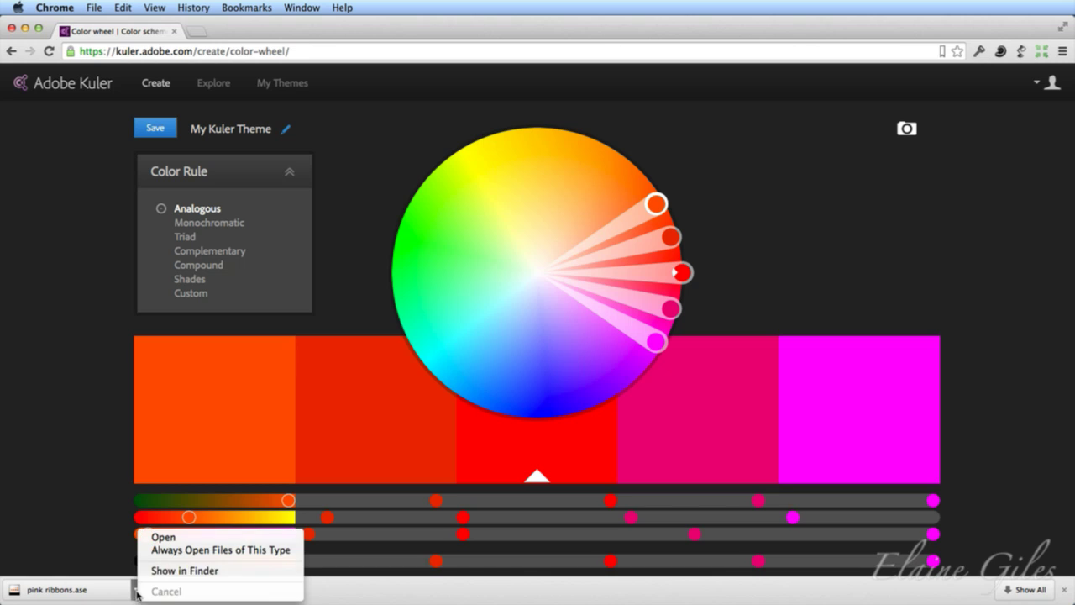
left_click(183, 571)
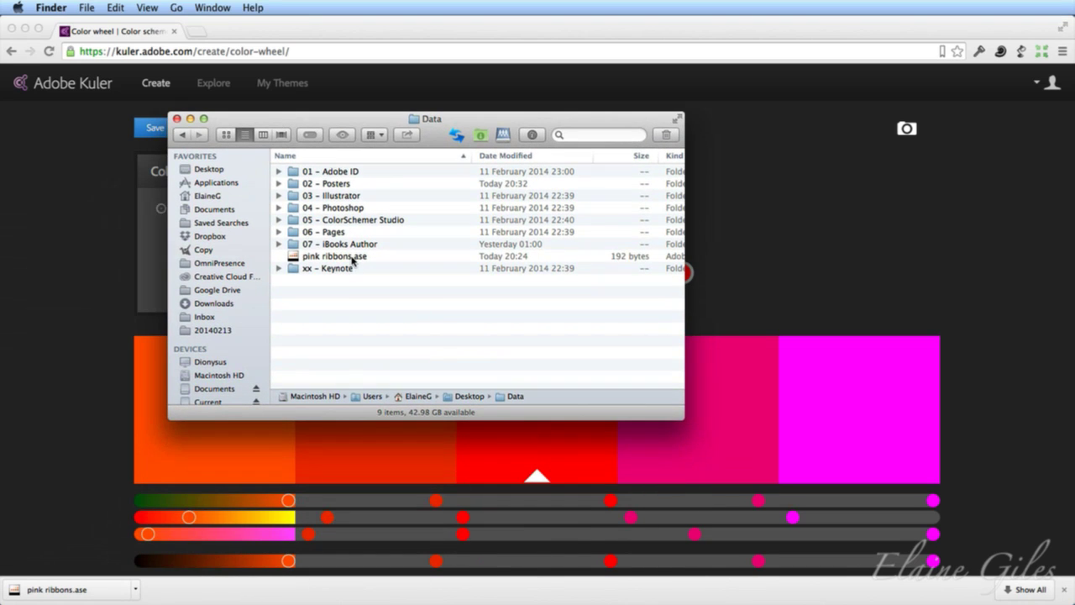
left_click(336, 256)
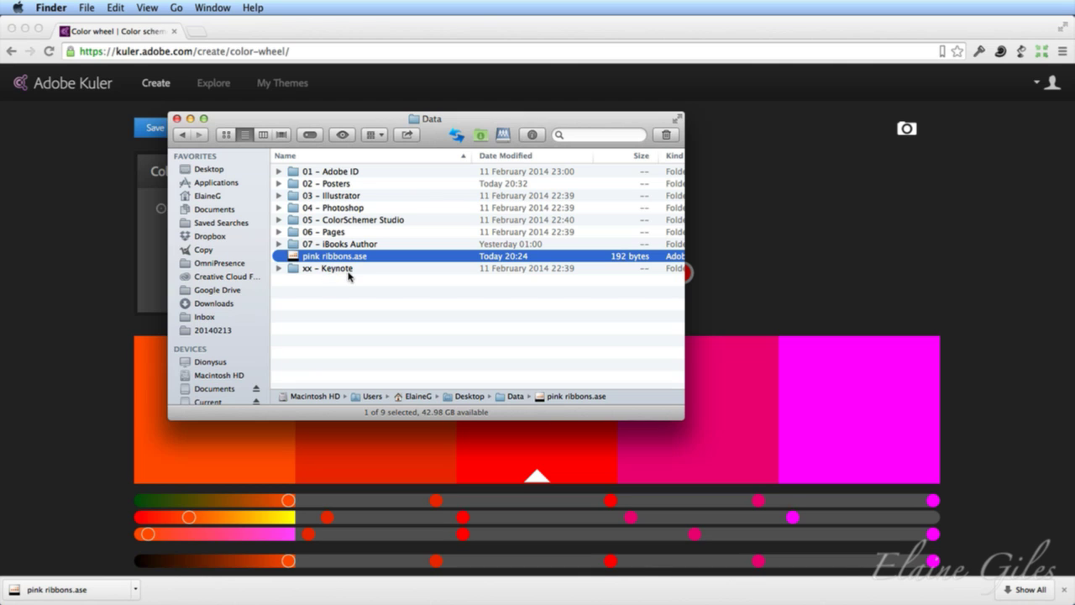
key("space")
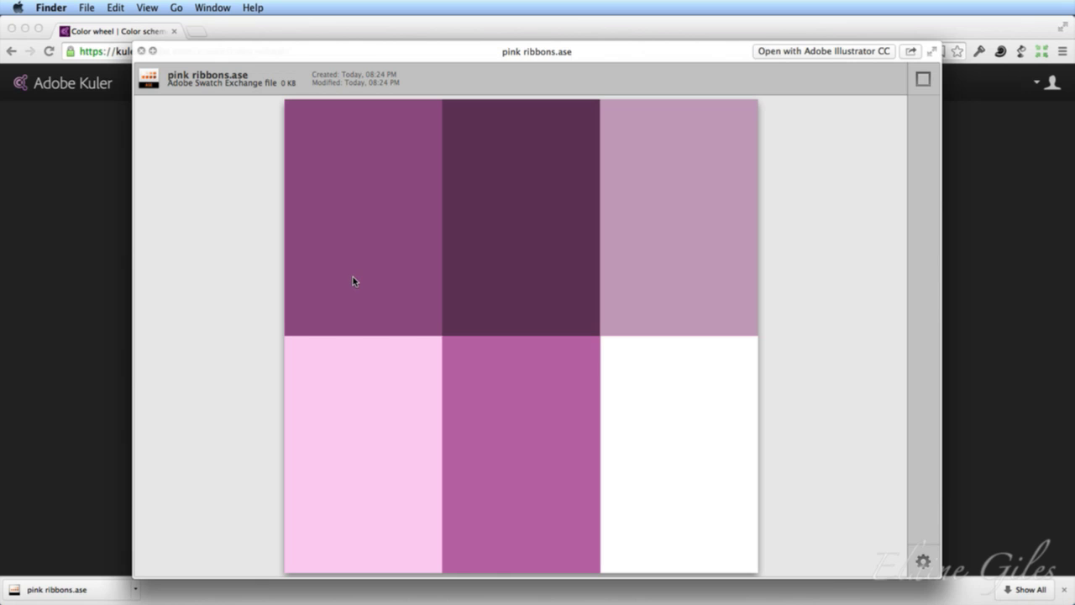
key("space")
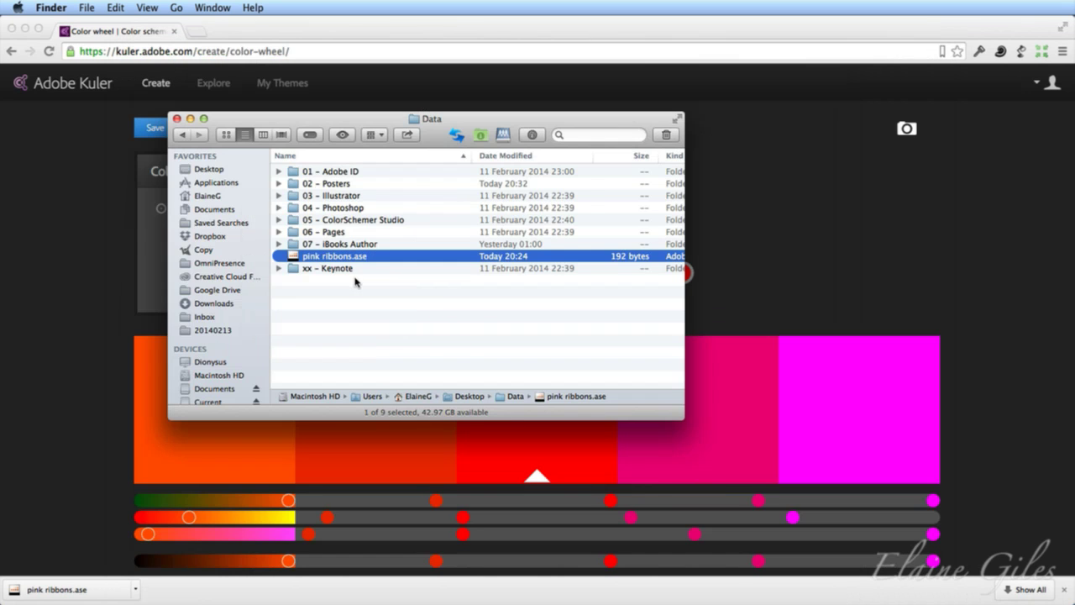
key("super+w")
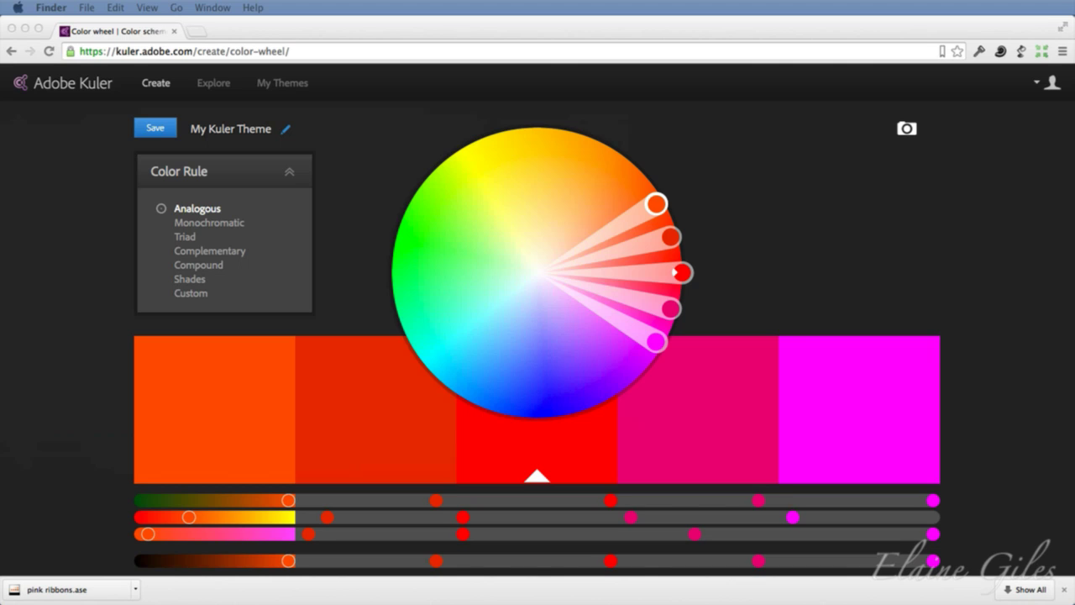
Search Google for "kuler forums" in a new browser tab and open the Adobe Community Kuler website forum
left_click(199, 31)
left_click(198, 32)
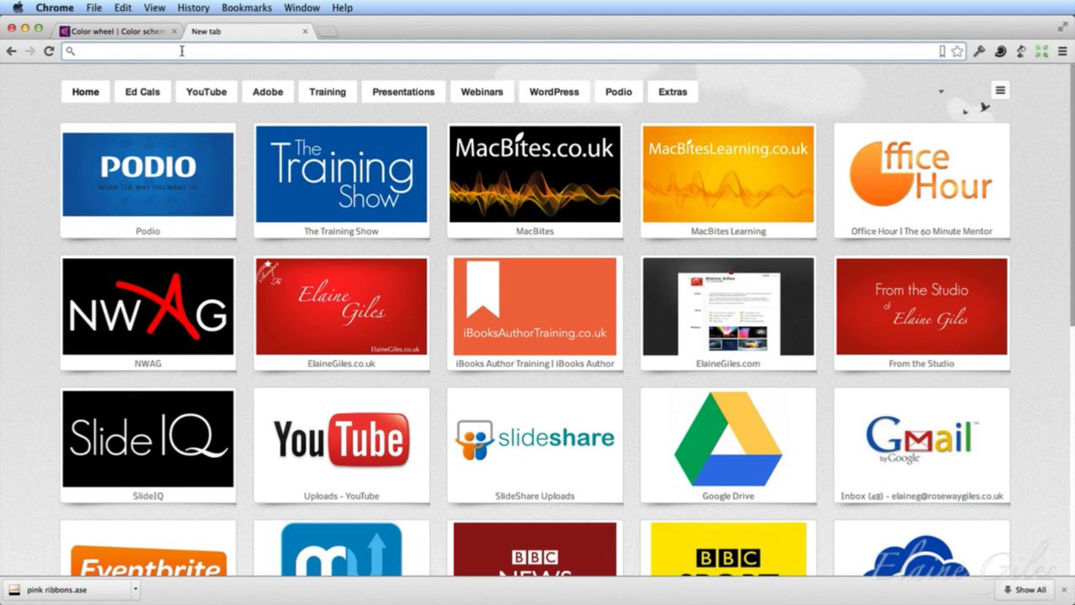
type("kuler")
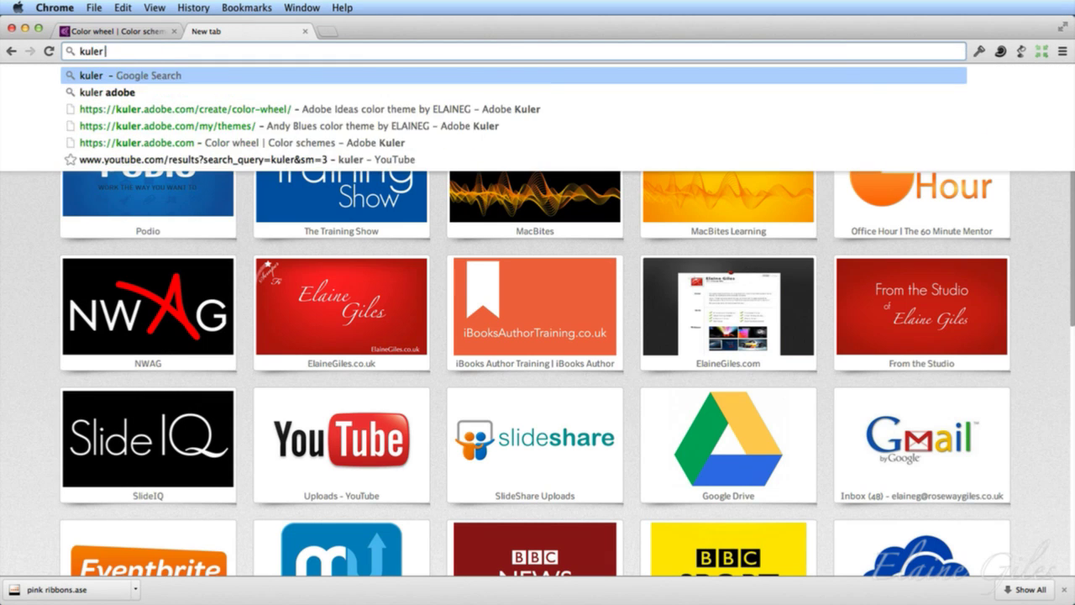
type(" forums")
key("Return")
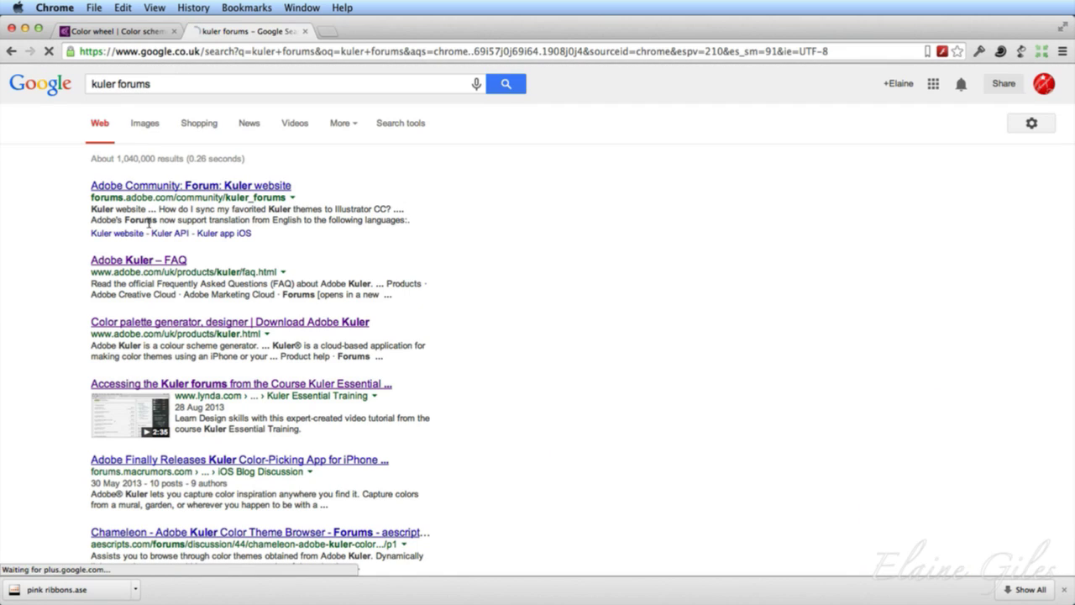
left_click(153, 188)
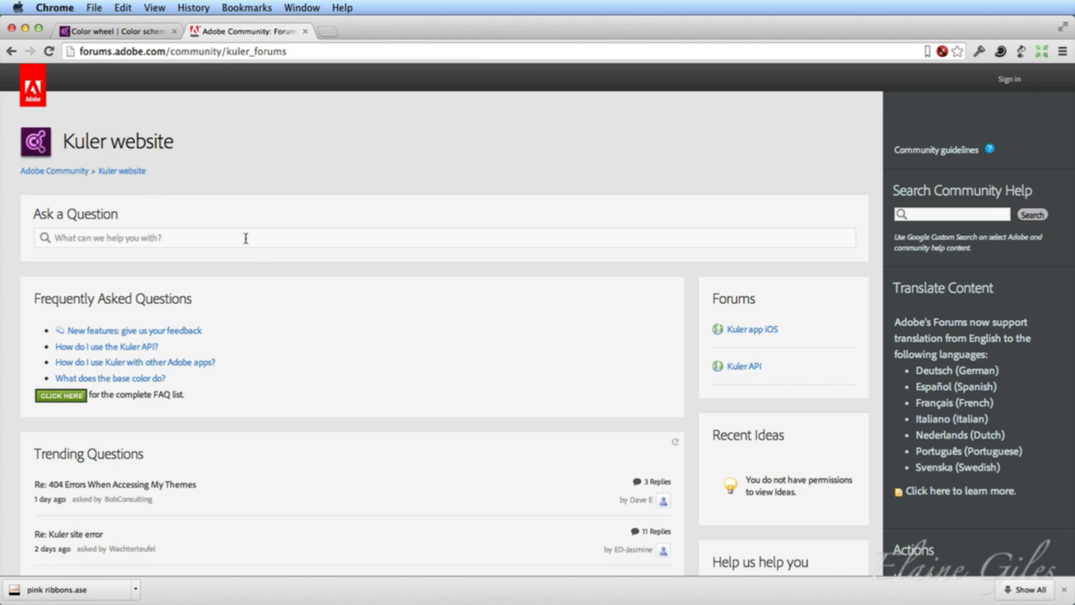
Dismiss the browser's downloads bar and look through the questions listed on the Kuler forum page
left_click(1063, 591)
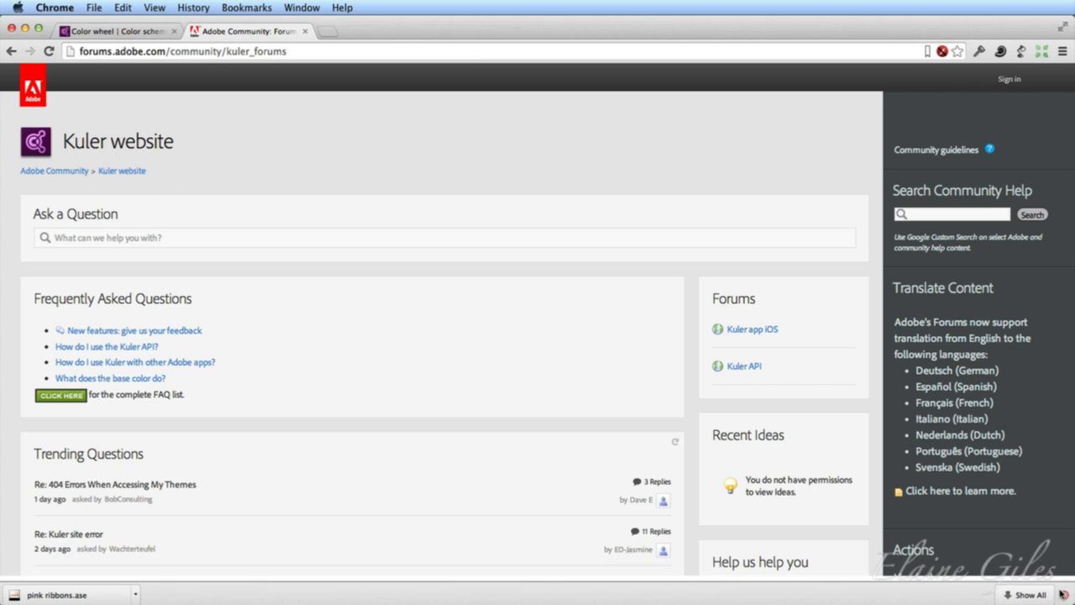
scroll(377, 471, "down", 5)
scroll(377, 473, "down", 7)
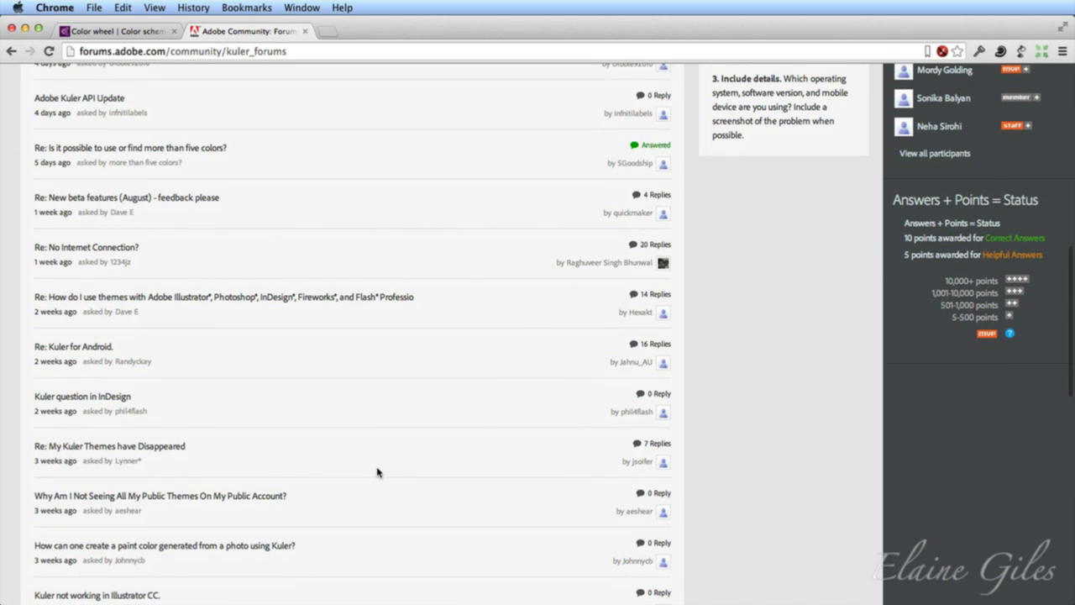
scroll(377, 472, "up", 10)
scroll(377, 472, "up", 3)
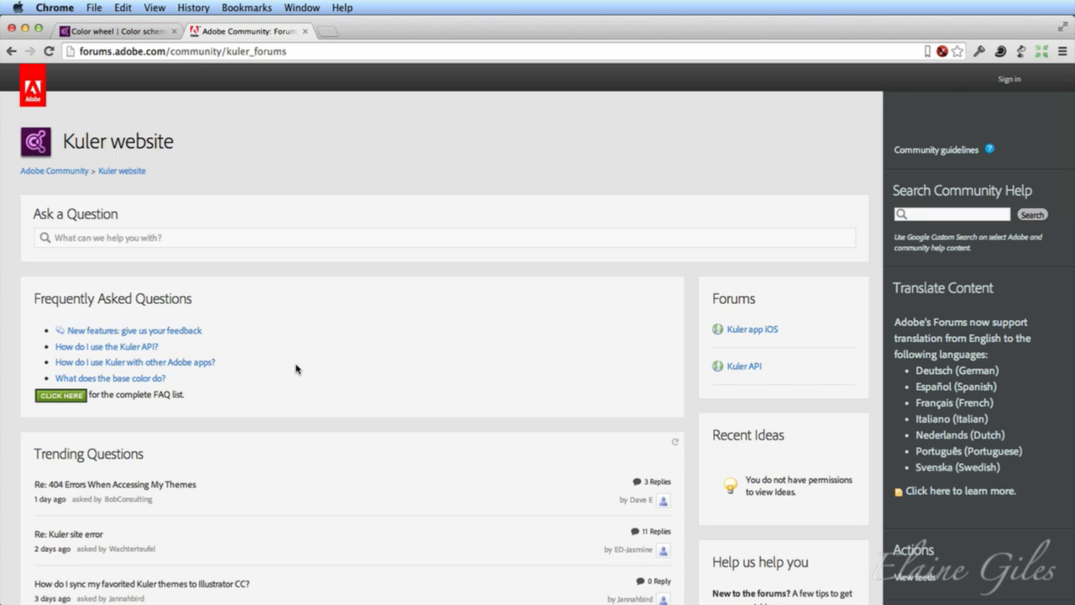
Return to the Kuler color wheel page, and switch to Adobe Illustrator with its What's New window in front
left_click(137, 32)
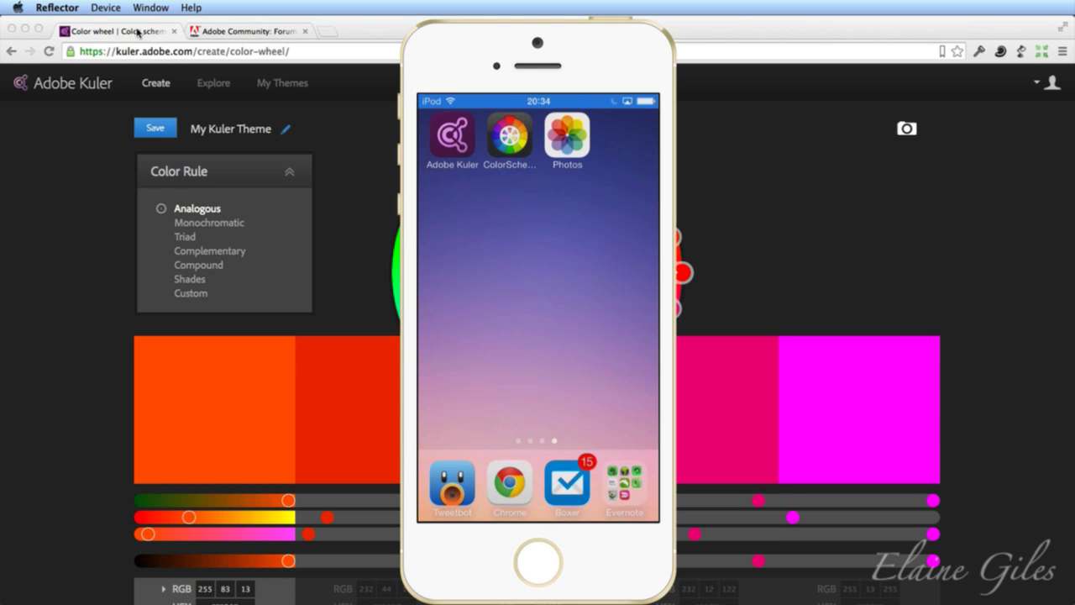
left_click(24, 29)
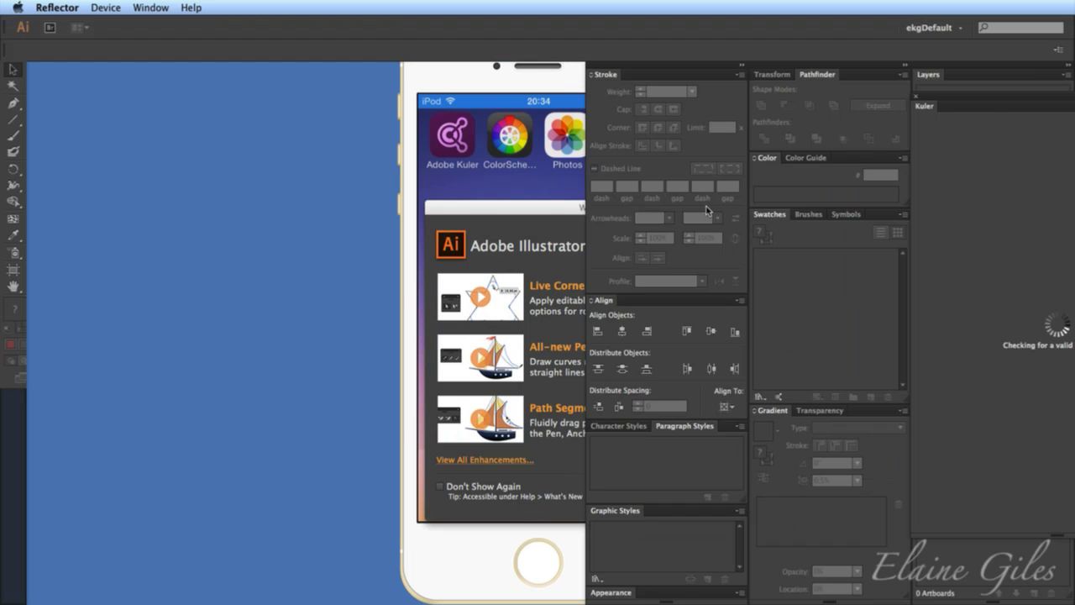
left_click(694, 209)
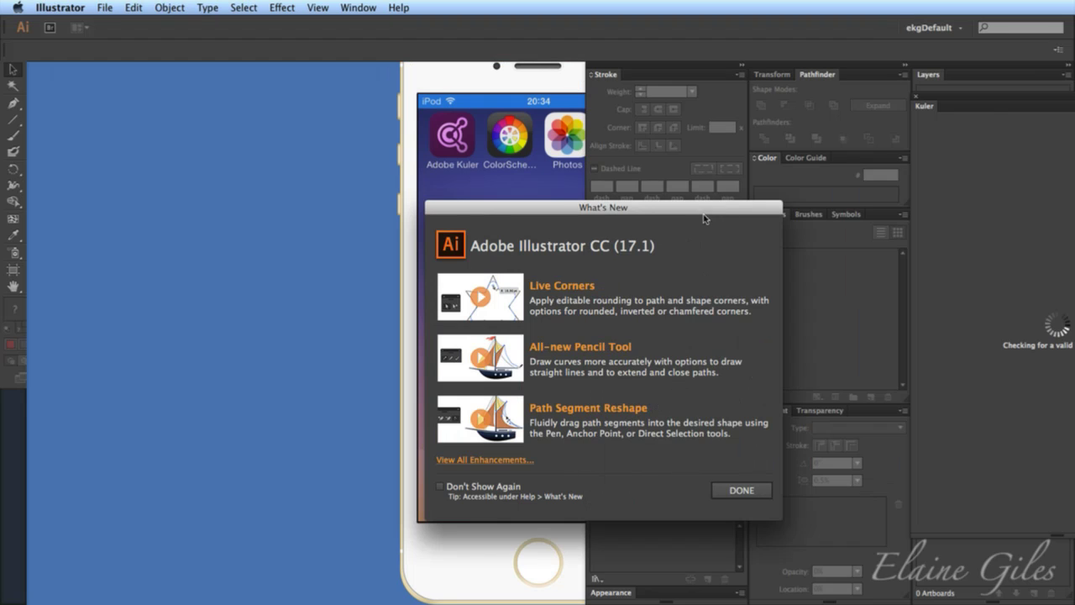
Dismiss the What's New window and hide Illustrator to bring the mirrored phone screen to the front
left_click(751, 499)
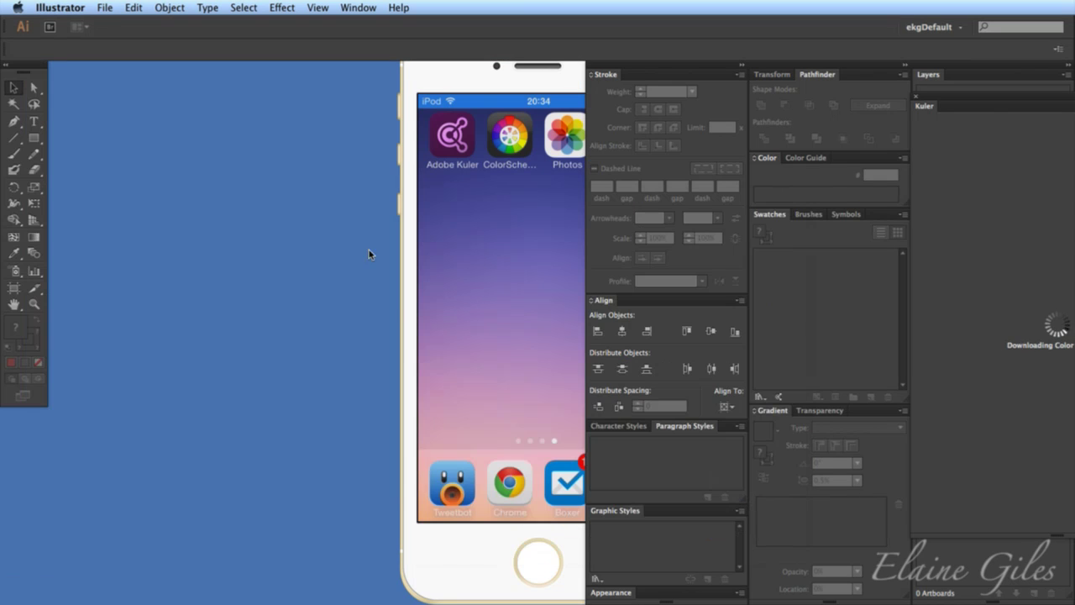
left_click(63, 7)
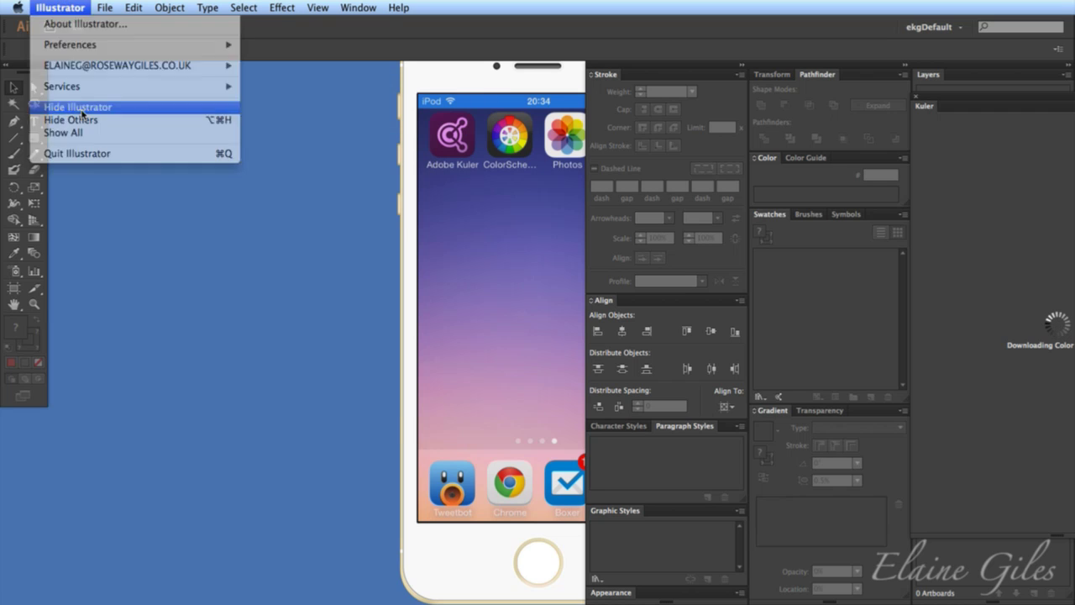
left_click(77, 108)
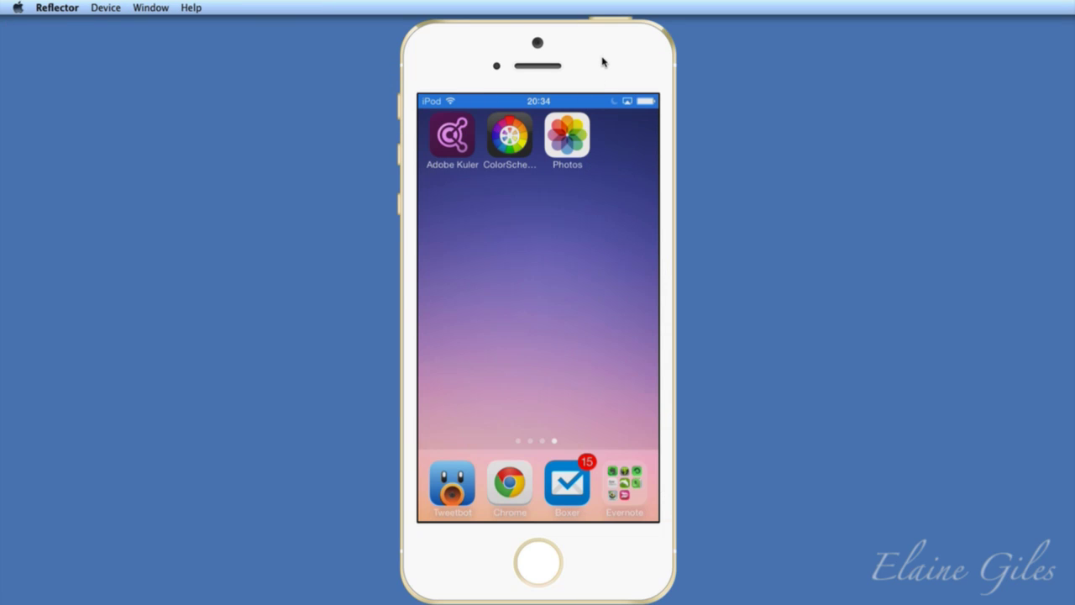
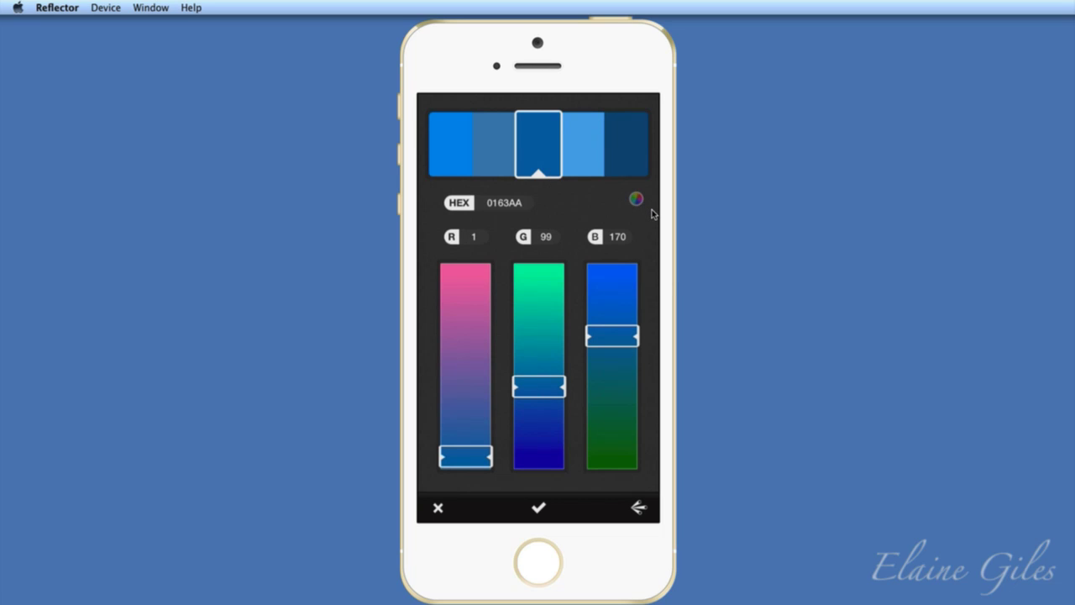
Accept the colors captured by the phone camera as a Kuler theme and rename the theme YouTube Colours
left_click(652, 210)
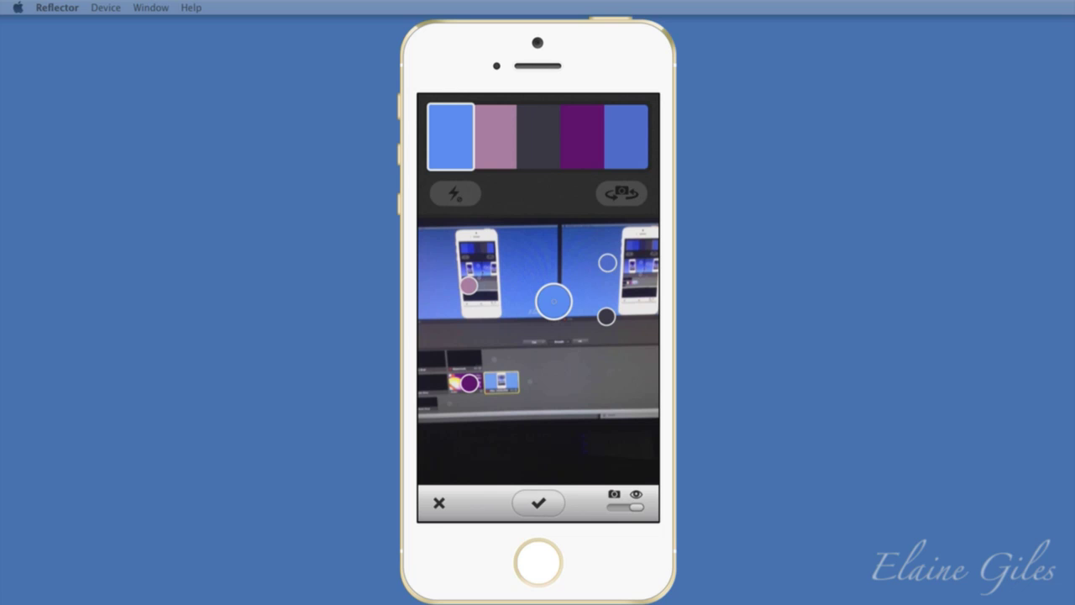
left_click(539, 503)
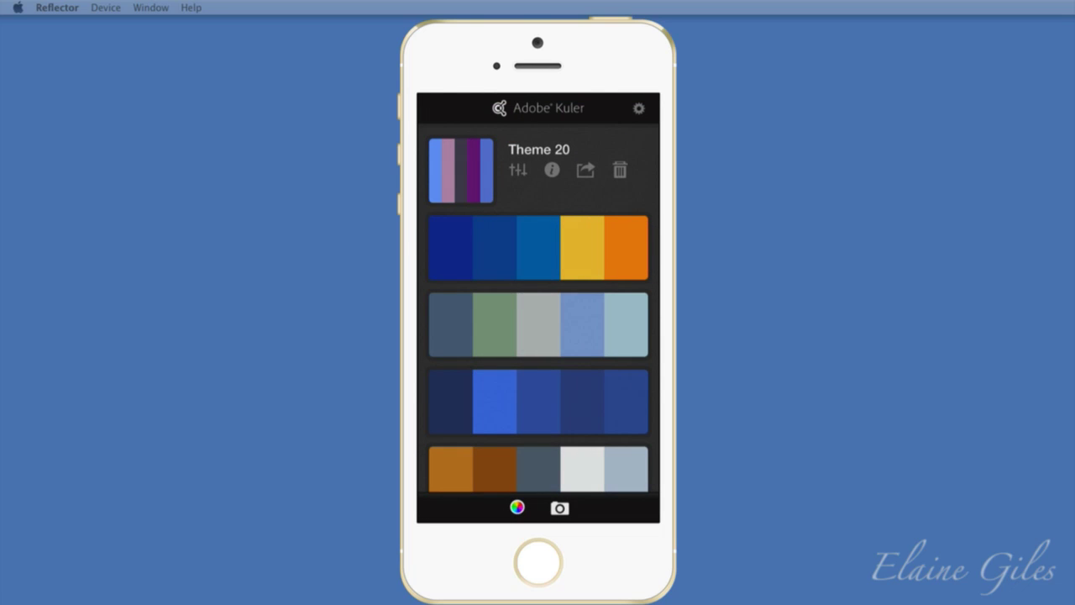
left_click(551, 169)
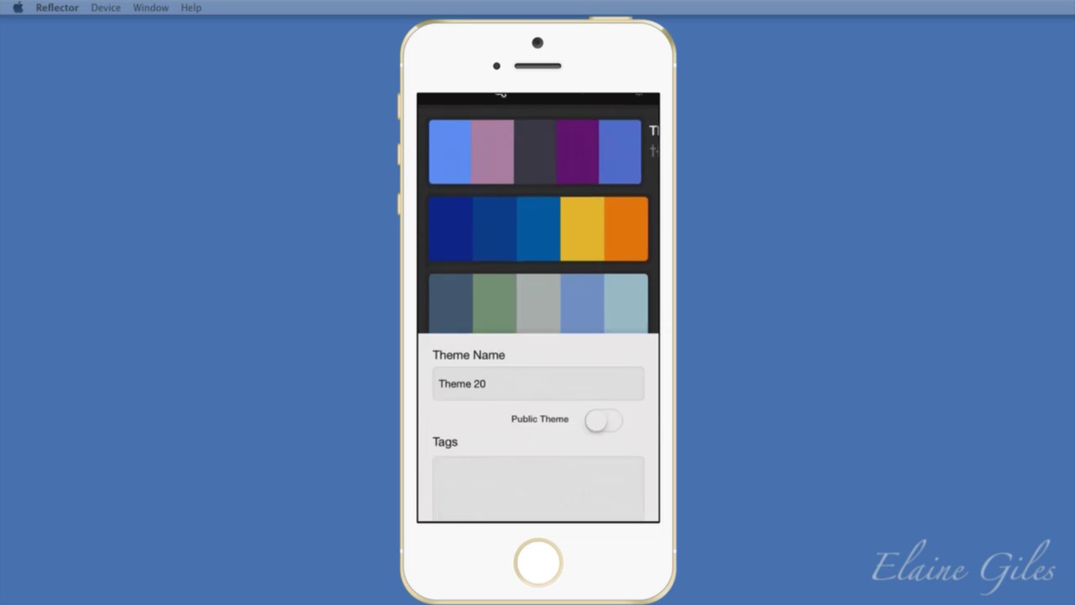
left_click(538, 230)
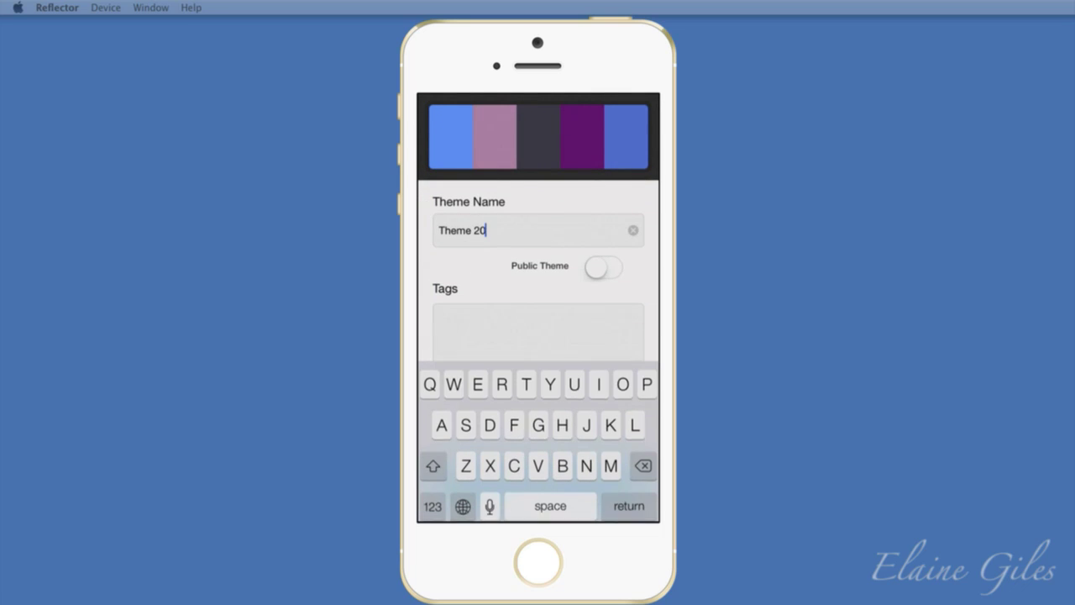
left_click(634, 231)
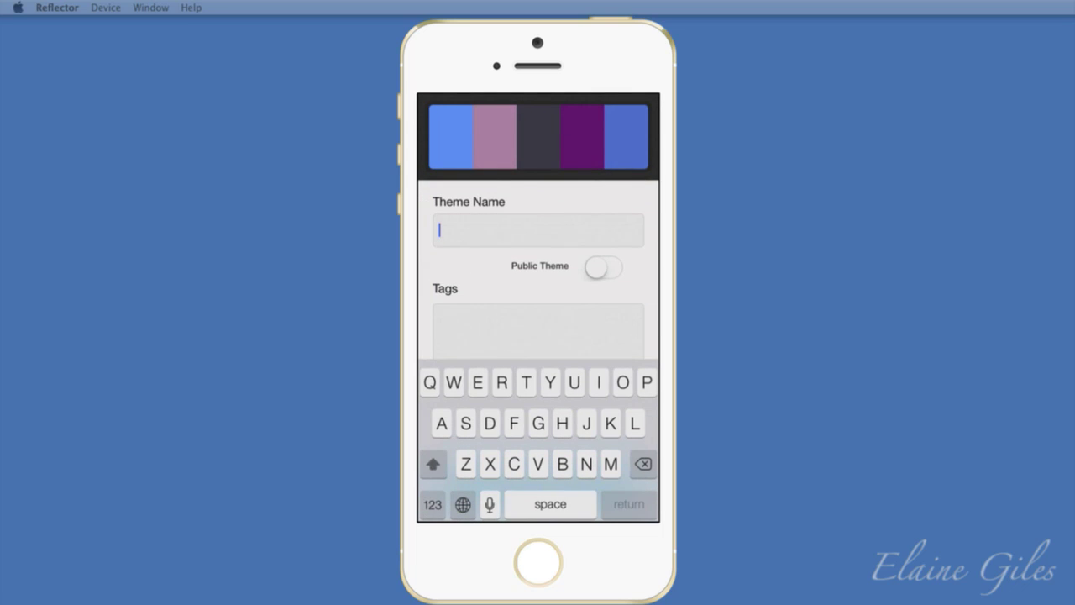
type("YouTub")
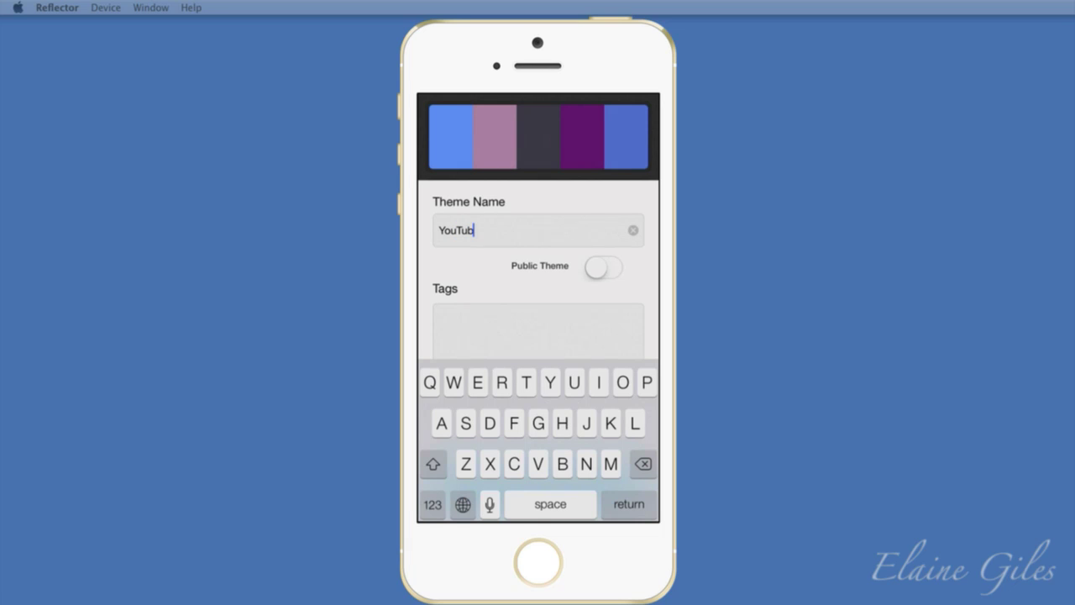
type("e Colours")
Tag the YouTube Colours theme with blue pink purple, make it a public theme, and save the changes
left_click(436, 317)
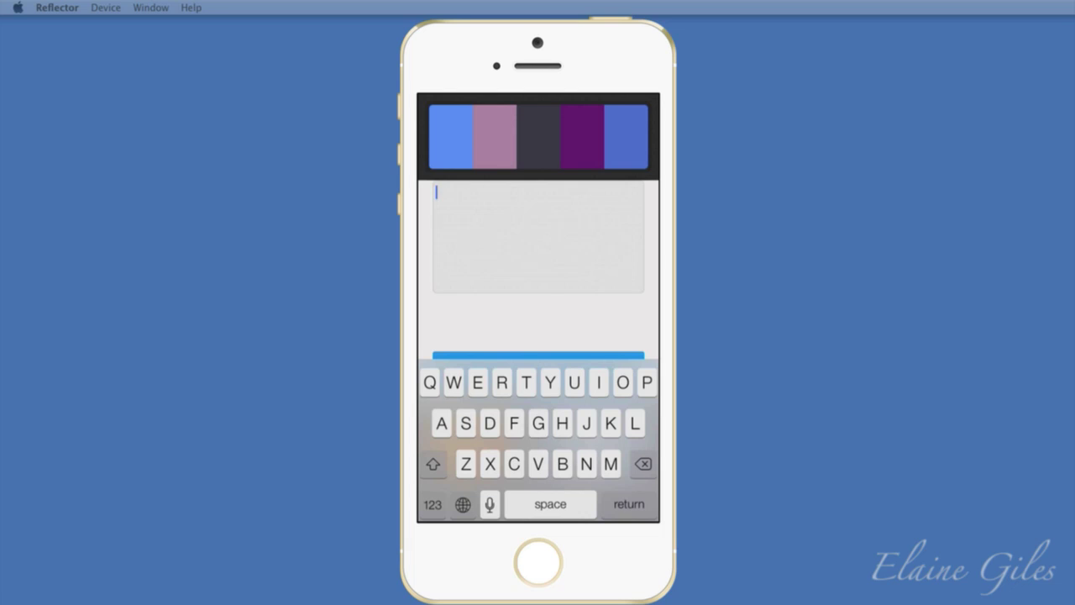
type("blue pi")
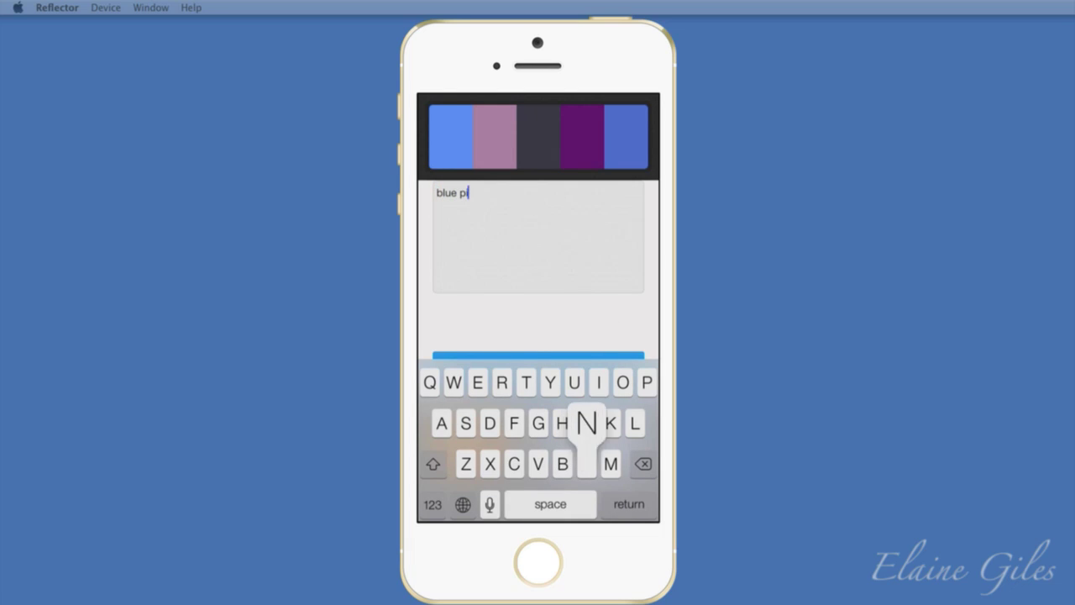
type("nk pu")
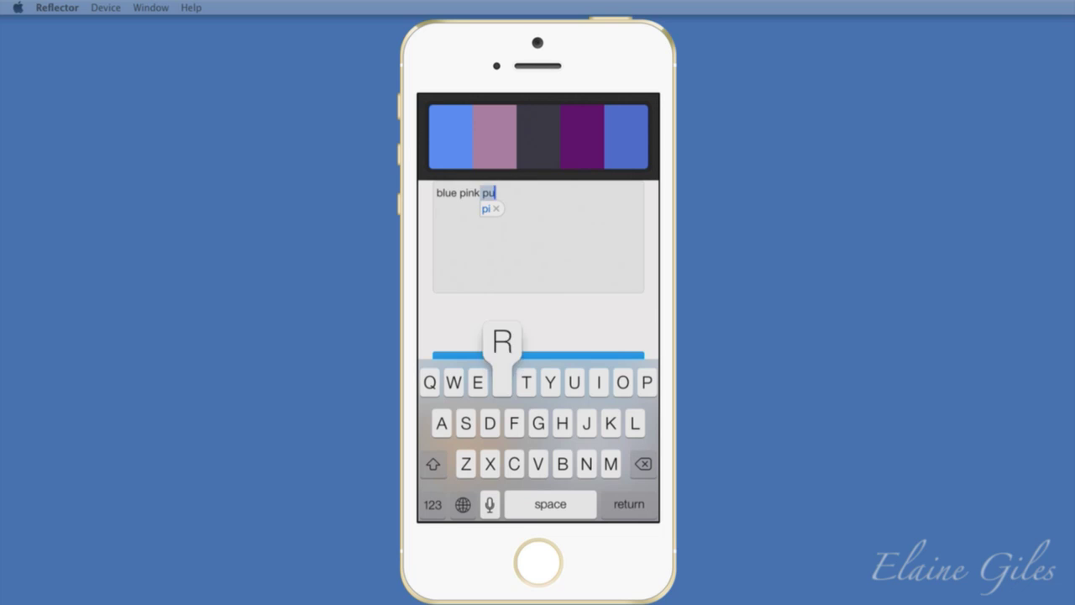
type("rple")
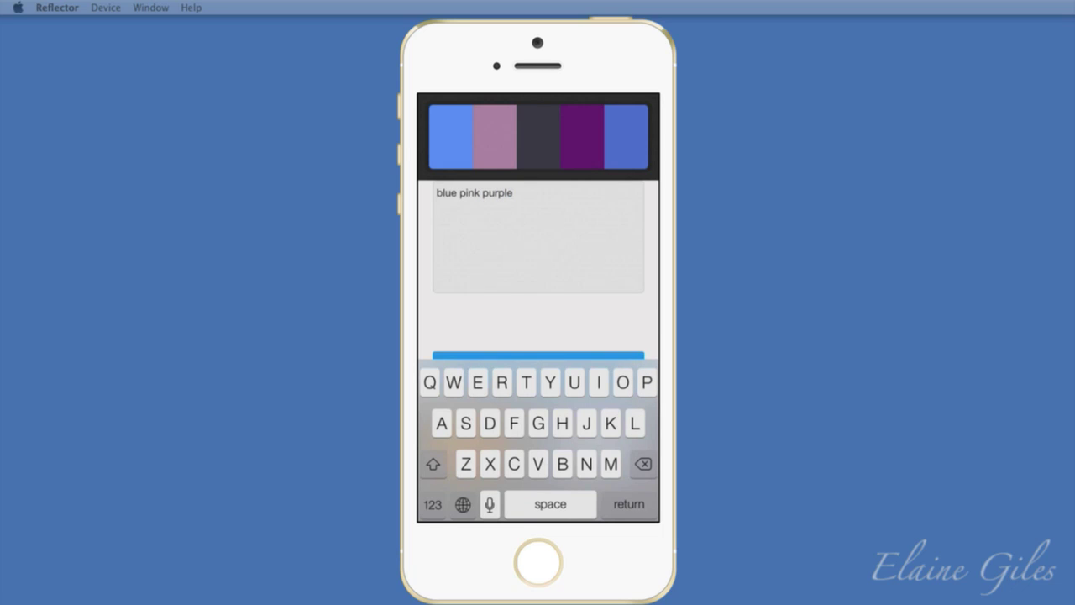
key("Return")
left_click(604, 267)
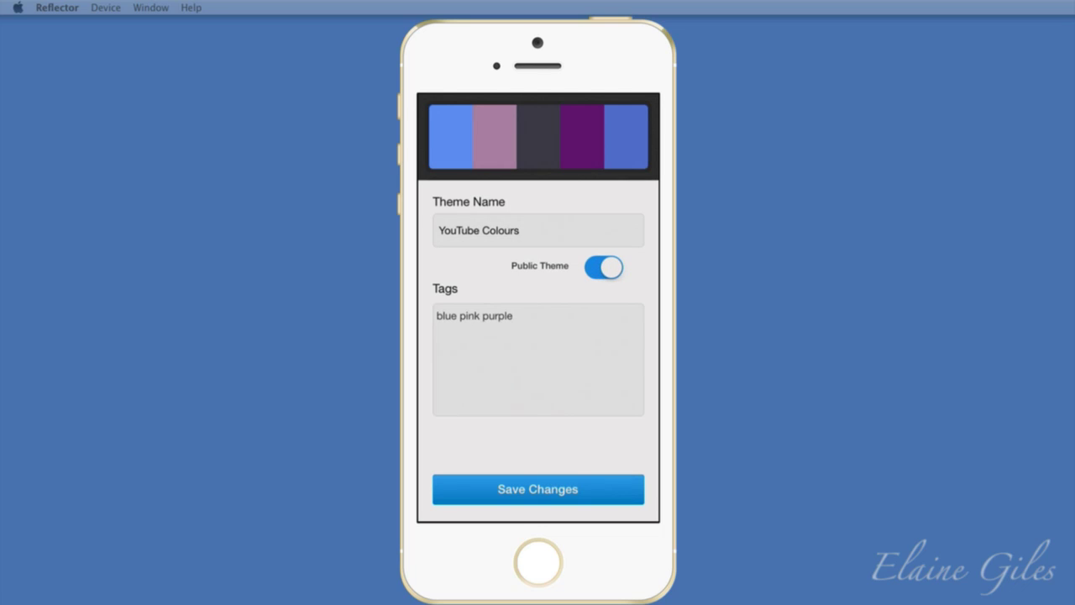
left_click(538, 489)
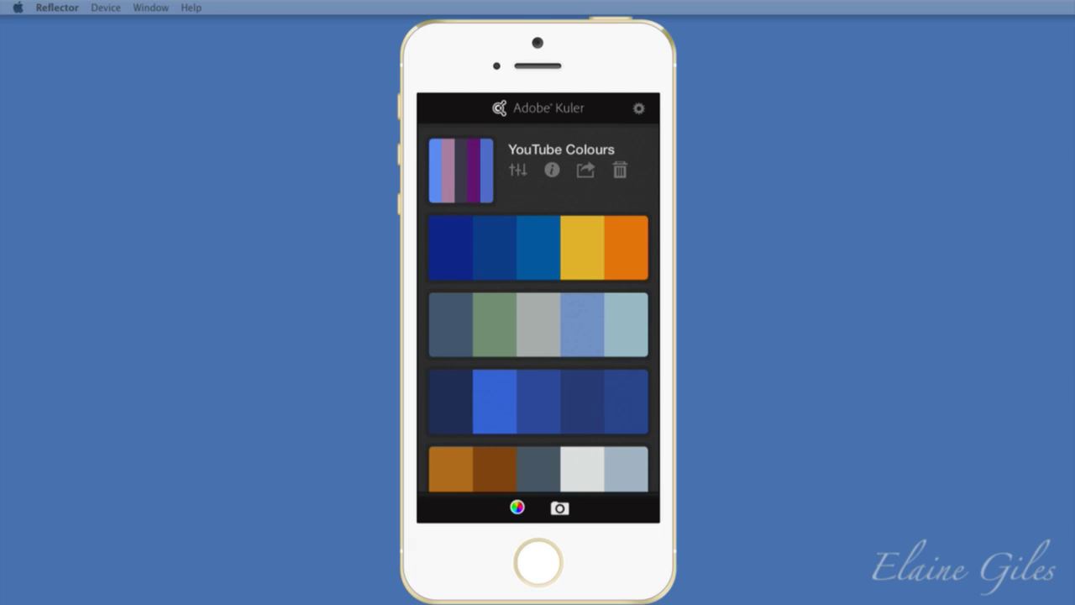
Open the sharing options for the YouTube Colours theme and quit the Reflector phone-mirroring app
left_click(586, 171)
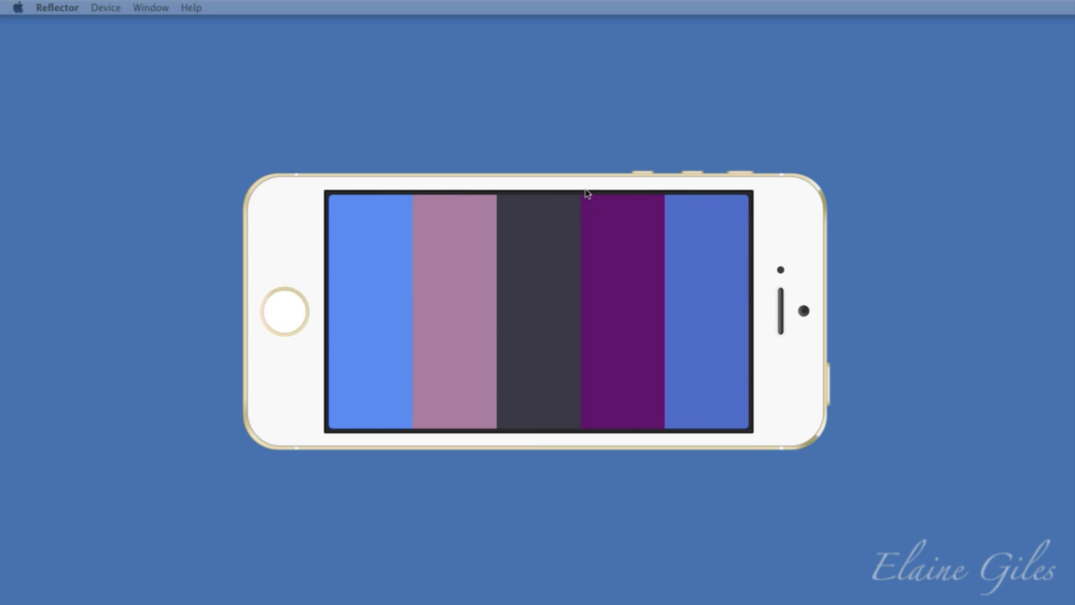
key("super+q")
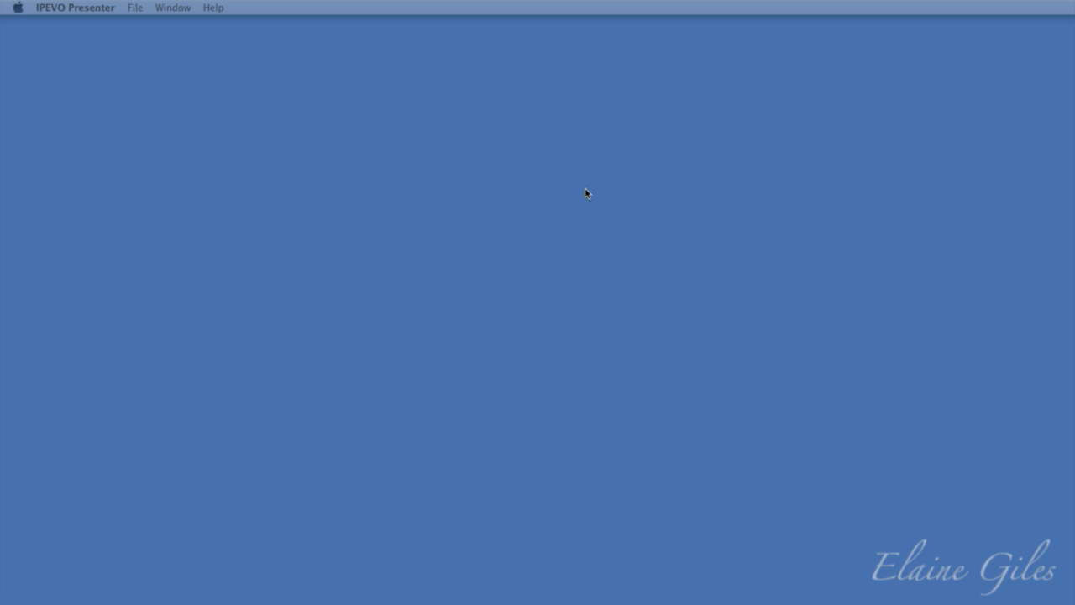
key("super+q")
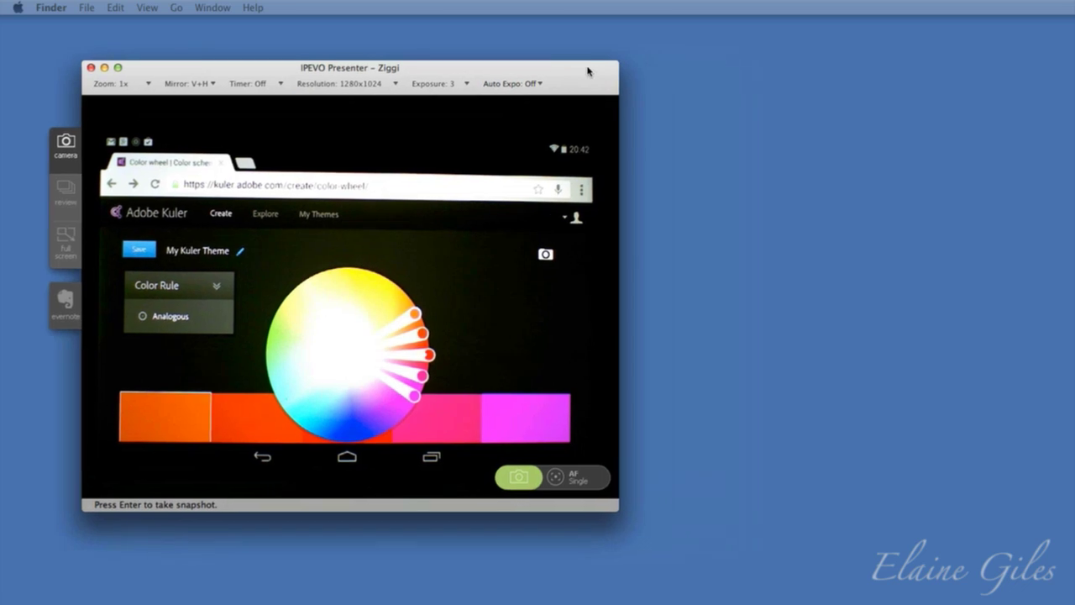
Enlarge the IPEVO Presenter camera window showing Kuler on the tablet and center it near the top of the desktop
left_click_drag(579, 60, 554, 47)
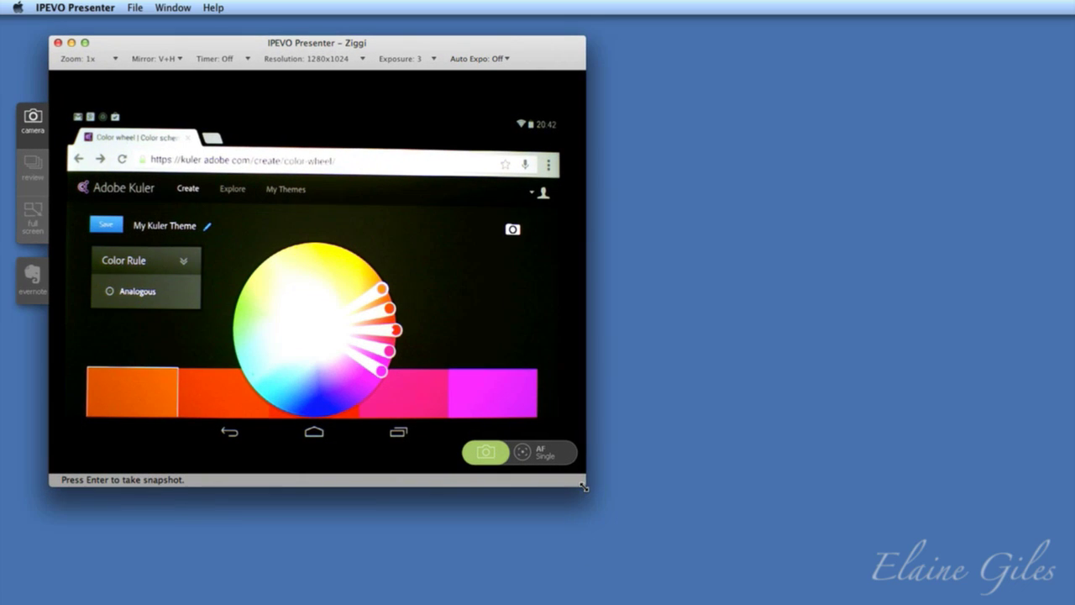
left_click_drag(680, 500, 952, 590)
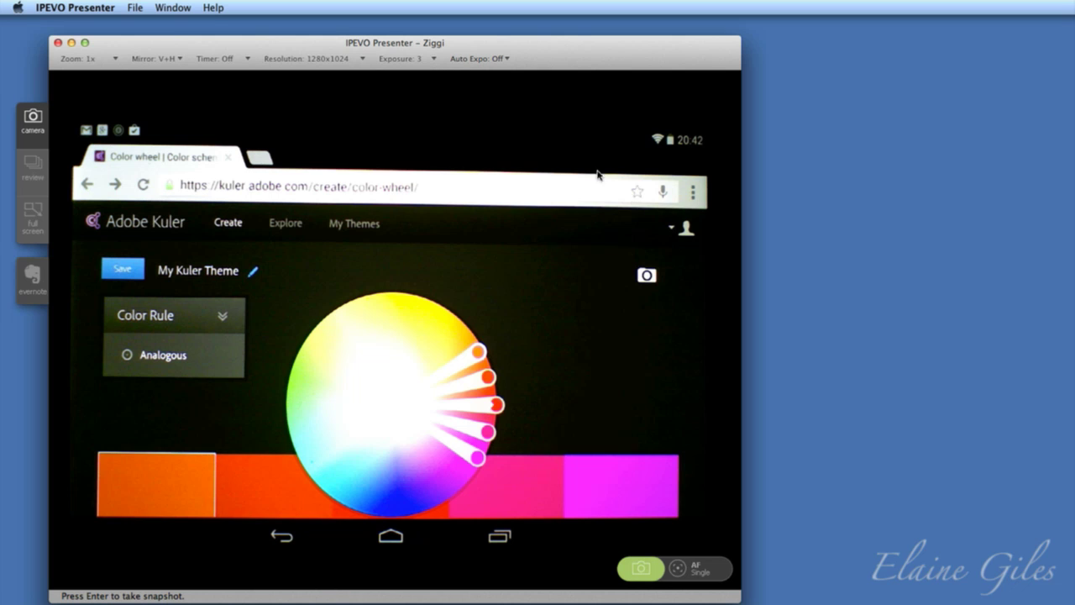
left_click_drag(584, 48, 704, 25)
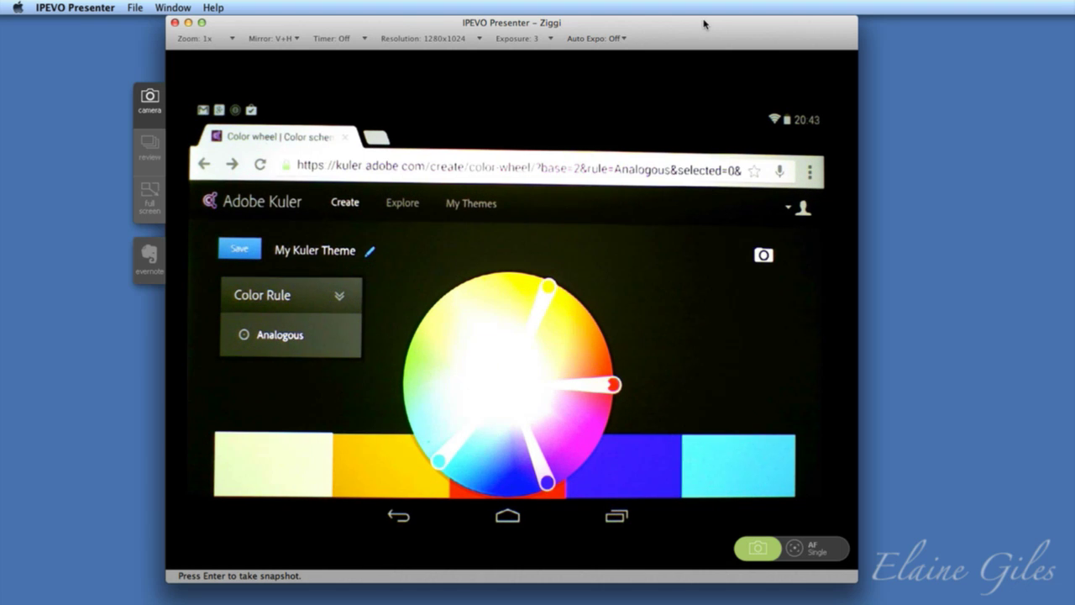
Lower the camera exposure to 2 in IPEVO Presenter
left_click(536, 39)
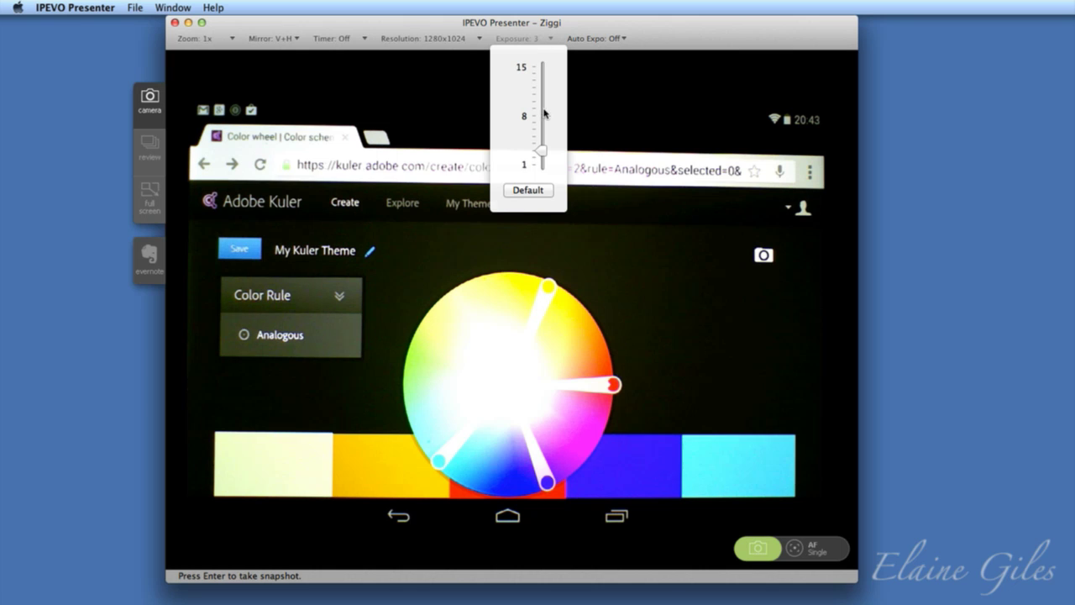
left_click_drag(543, 149, 543, 159)
left_click(668, 42)
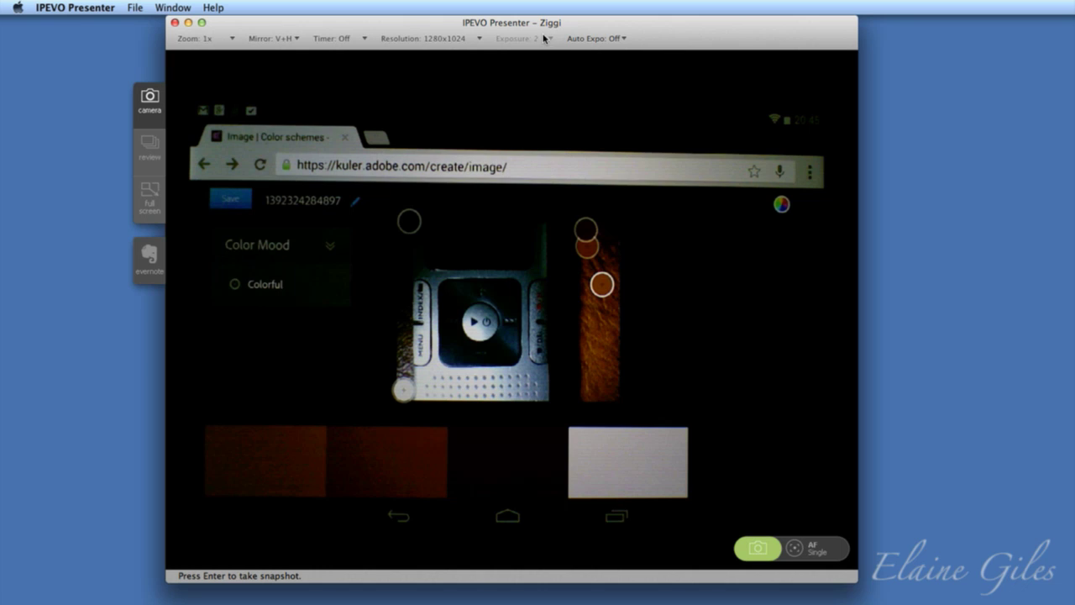
Raise the camera exposure to 6 in IPEVO Presenter so the tablet's image theme shows brighter
left_click(516, 38)
left_click_drag(539, 146, 542, 131)
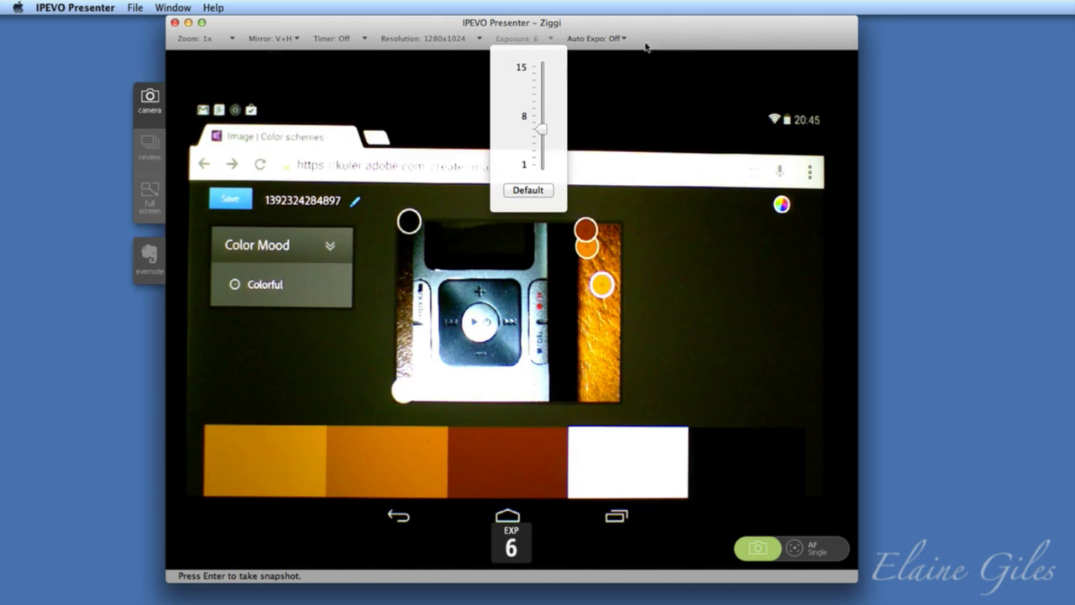
left_click(692, 29)
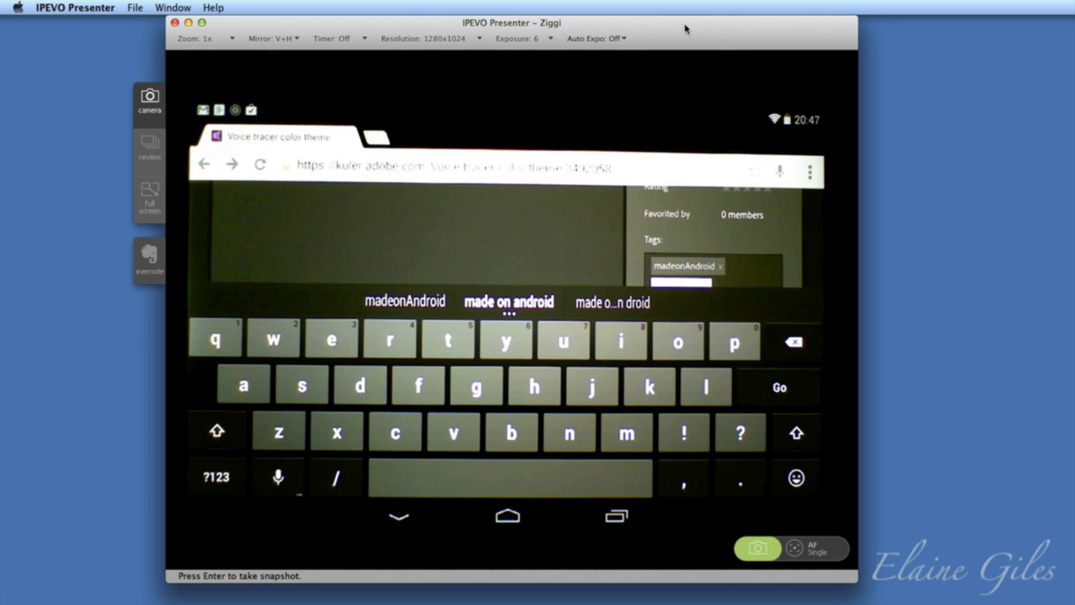
Put away the camera window and place the pink ribbons.ase file in the upper-right corner of the desktop
left_click_drag(684, 28, 607, 45)
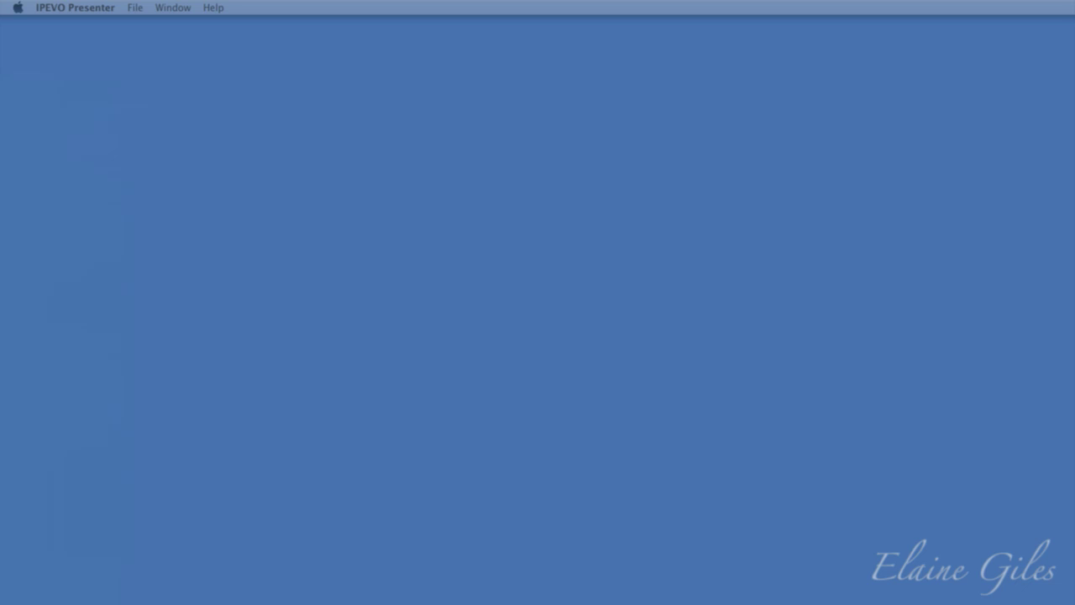
mouse_move(485, 225)
left_mouse_down()
mouse_move(512, 210)
mouse_move(468, 212)
left_mouse_up()
left_click_drag(944, 63, 973, 59)
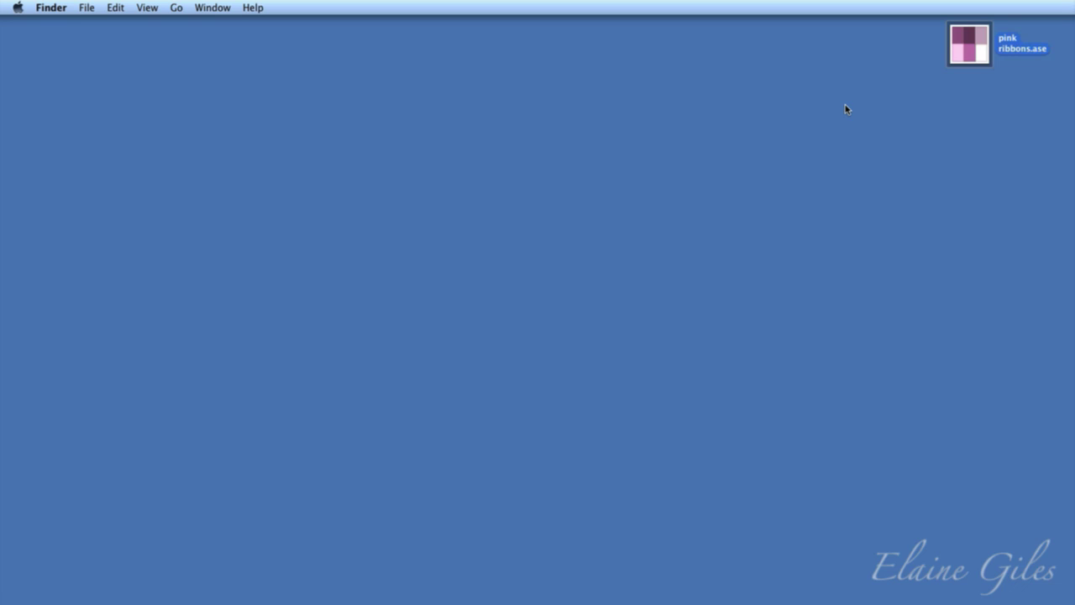
Switch to Illustrator and move the floating Kuler panel off the Layers column over the empty workspace
key("alt+space")
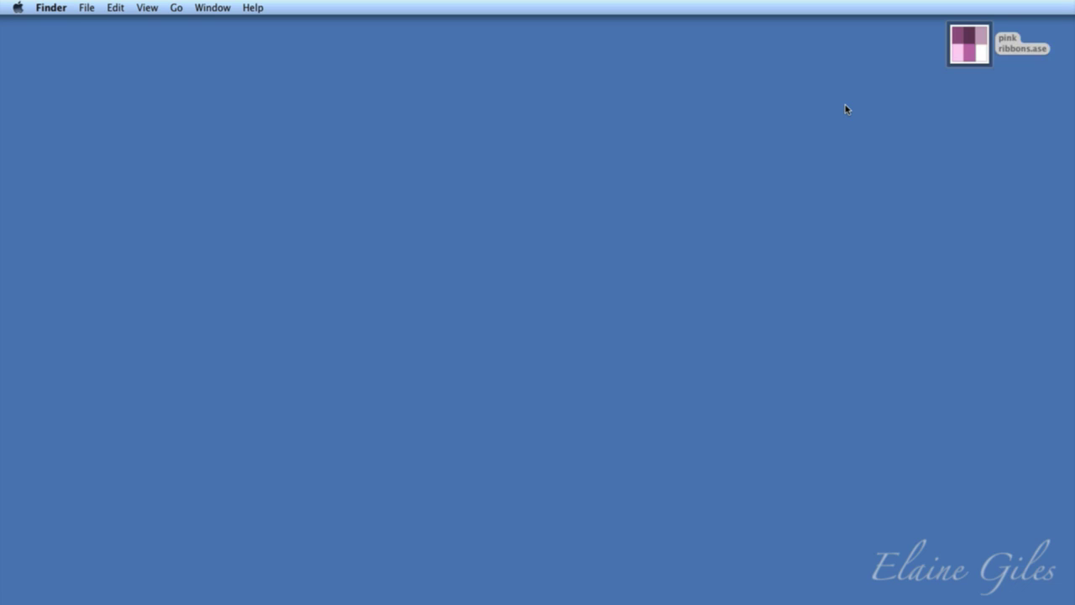
type("ill")
key("Return")
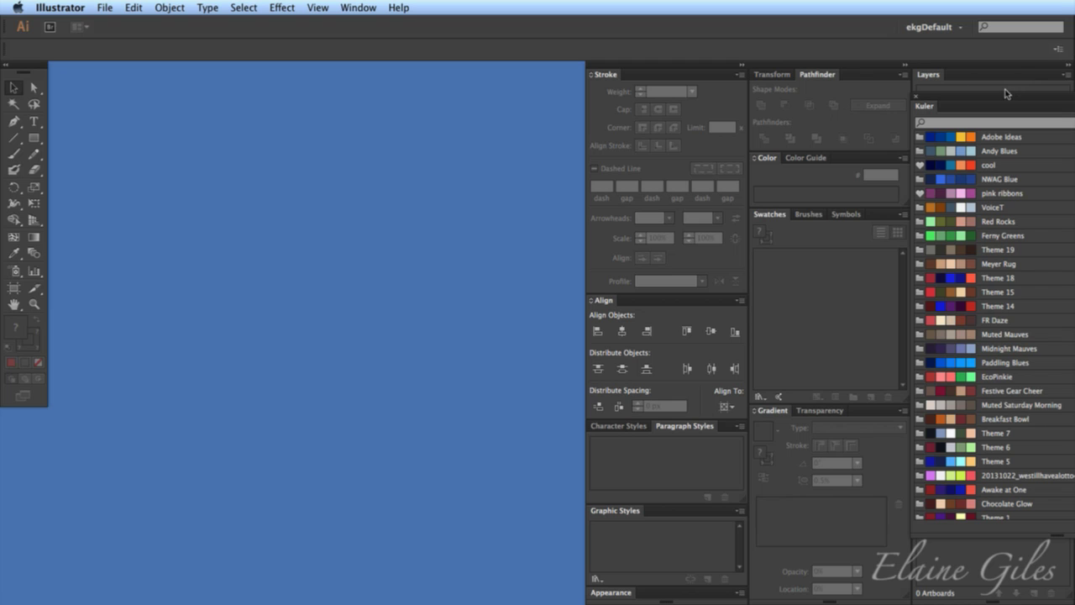
left_click_drag(1001, 95, 415, 80)
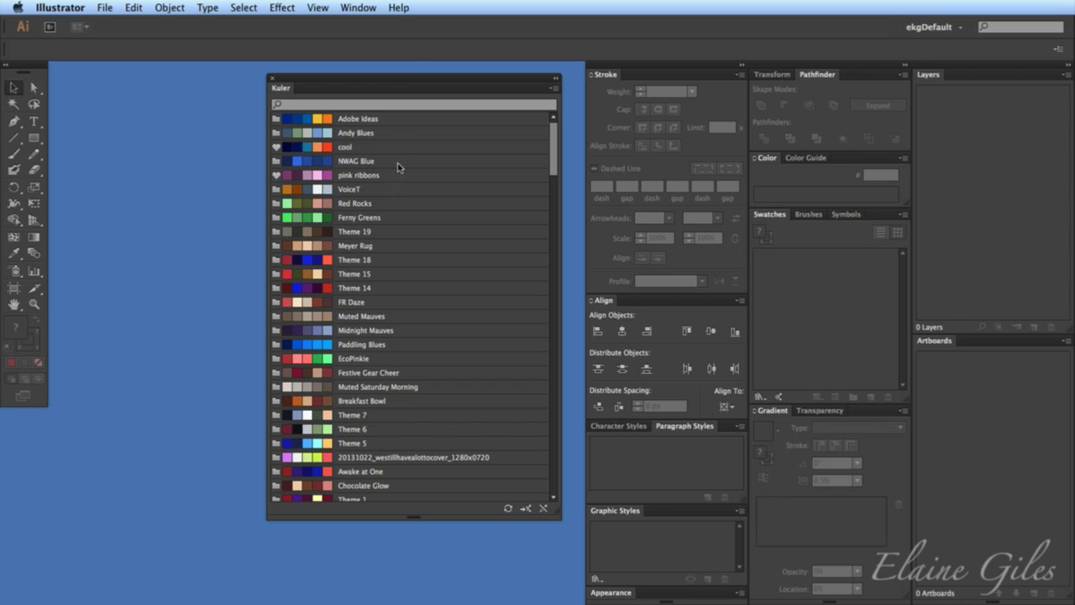
Create a new 1280 x 720 px RGB document with one artboard
key("super+n")
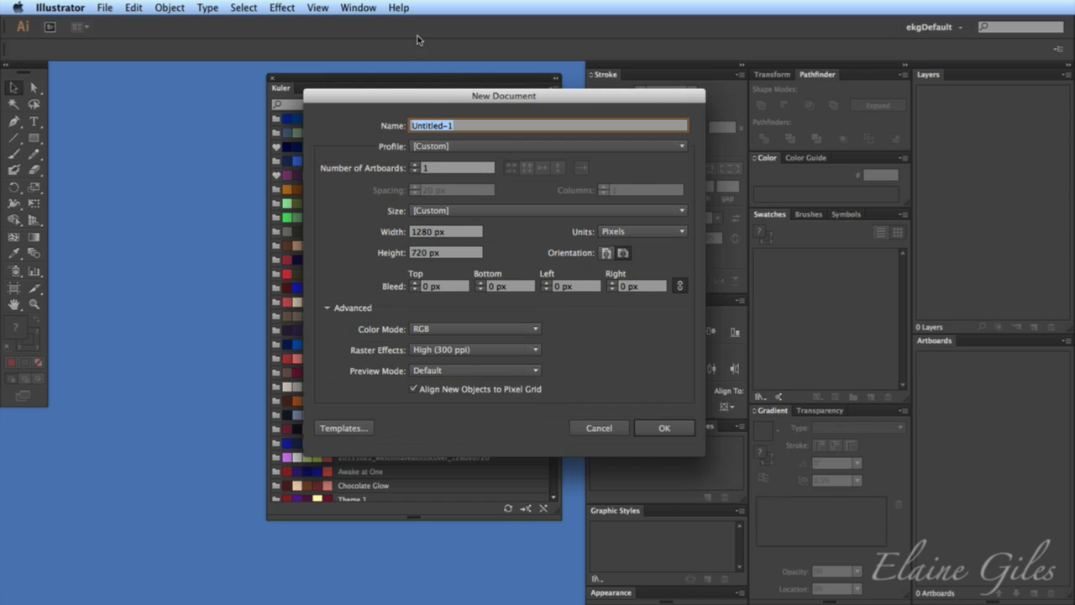
left_click(648, 428)
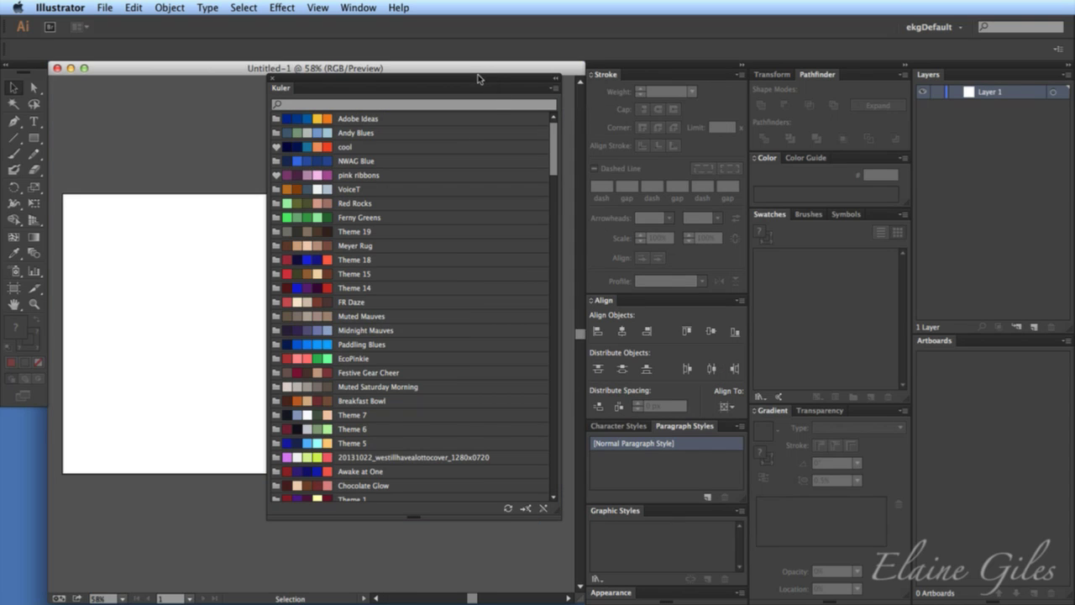
Dock the Kuler panel beside the Stroke and Align column and collapse that column to icons
mouse_move(472, 80)
left_mouse_down()
mouse_move(574, 105)
mouse_move(581, 95)
left_mouse_up()
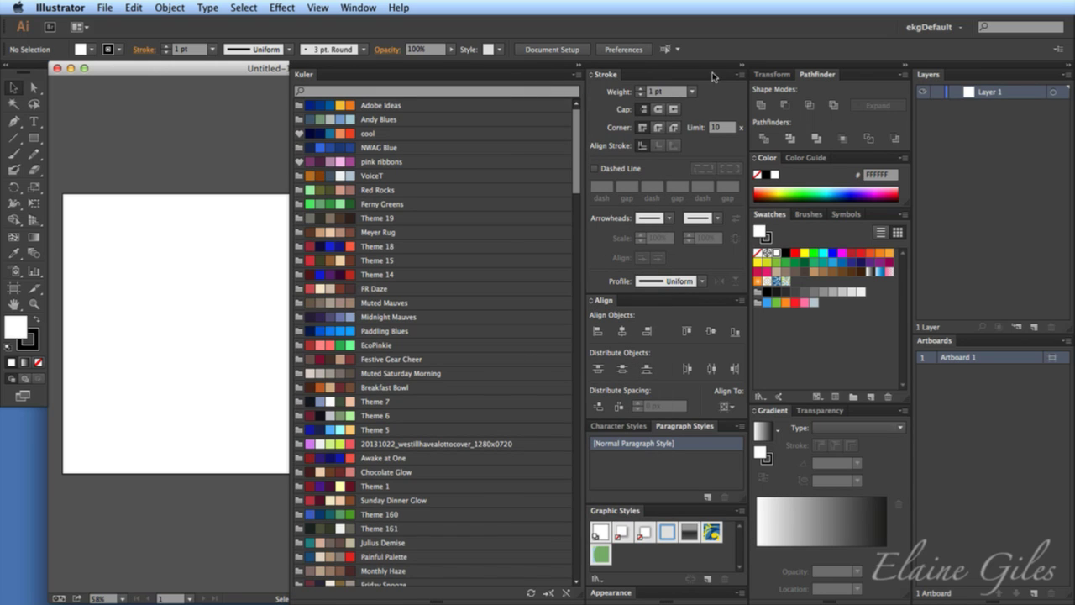
left_click(739, 65)
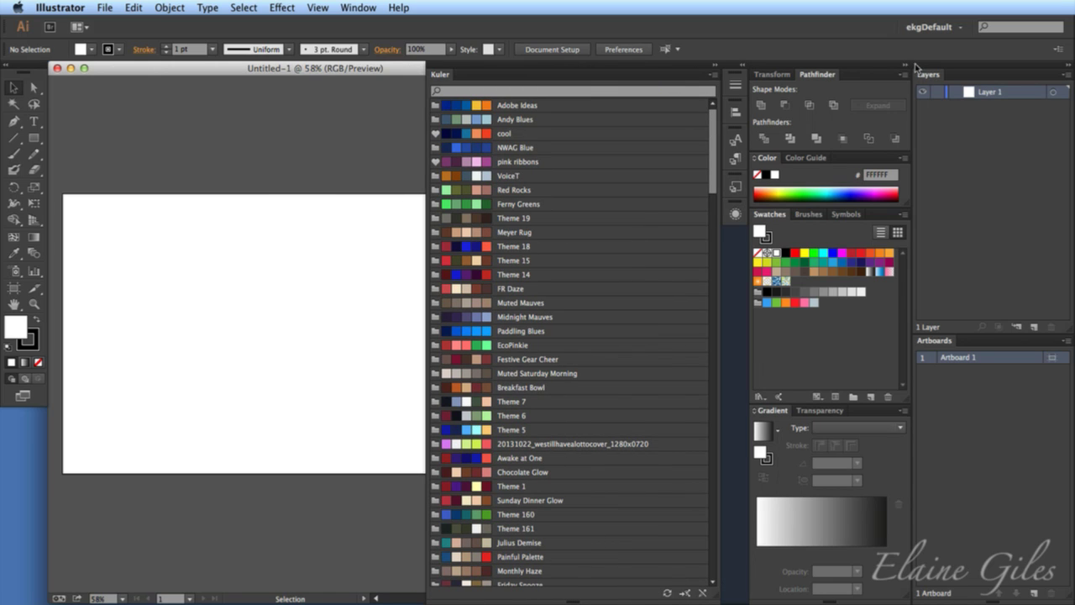
Collapse the Pathfinder, Color, Swatches and Gradient column to icons and open the Kuler.ai document with the coloured circles
left_click(905, 64)
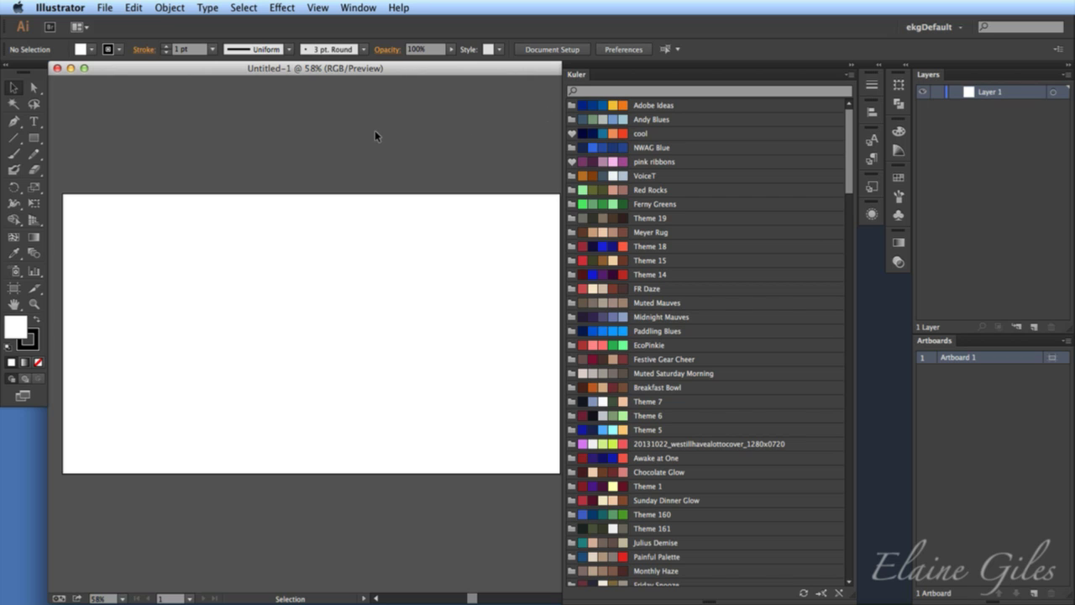
key("Tab")
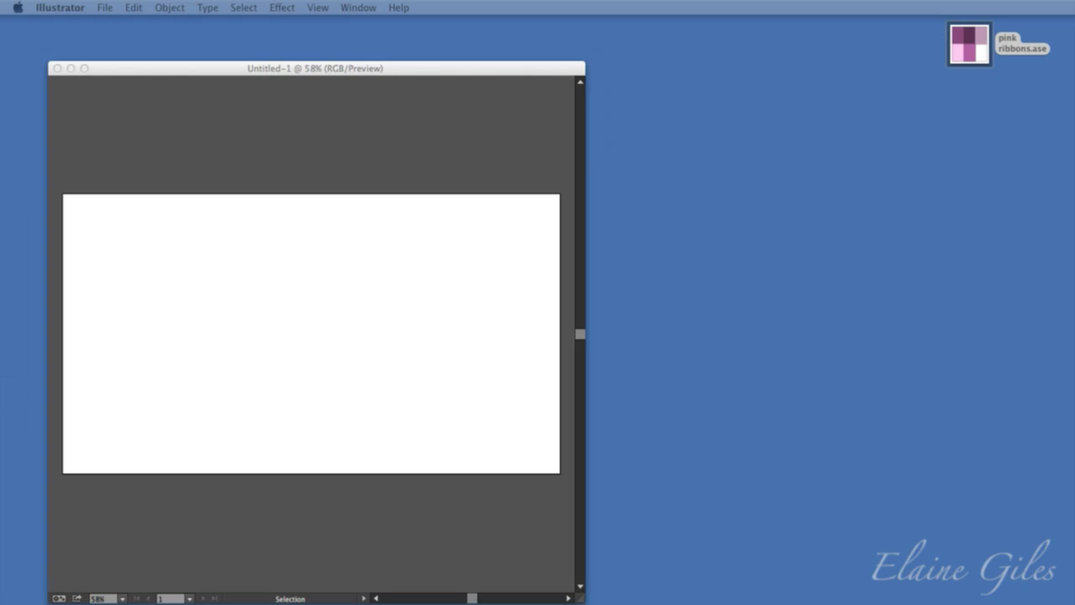
key("Tab")
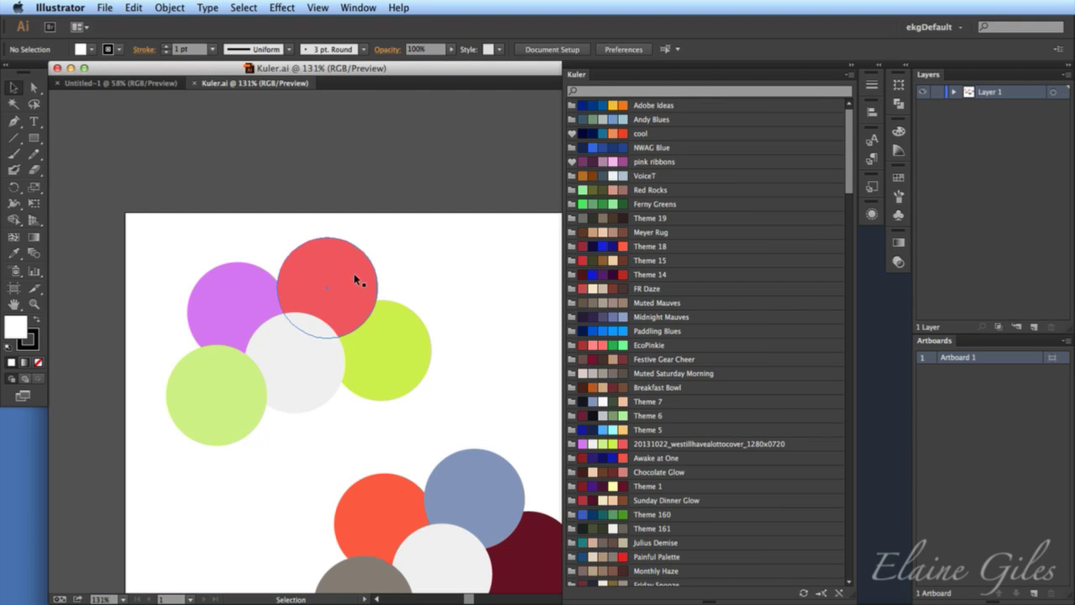
Fill the upper group's red circle with orange and its purple circle with yellow from the Adobe Ideas Kuler theme
left_click(234, 318)
left_click(217, 380)
left_click(324, 385)
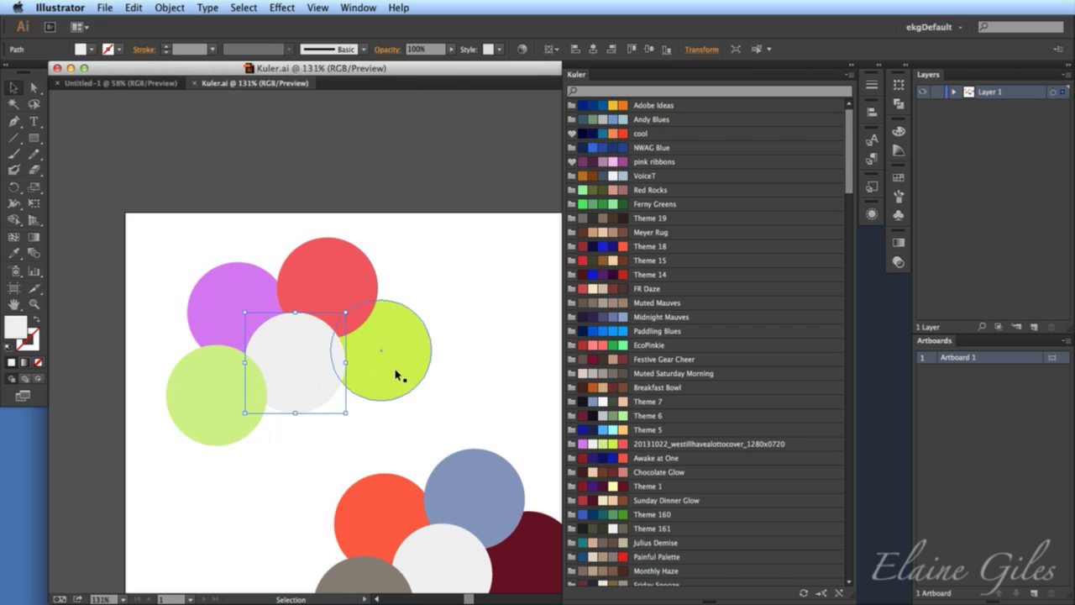
left_click(398, 374)
left_click(341, 288)
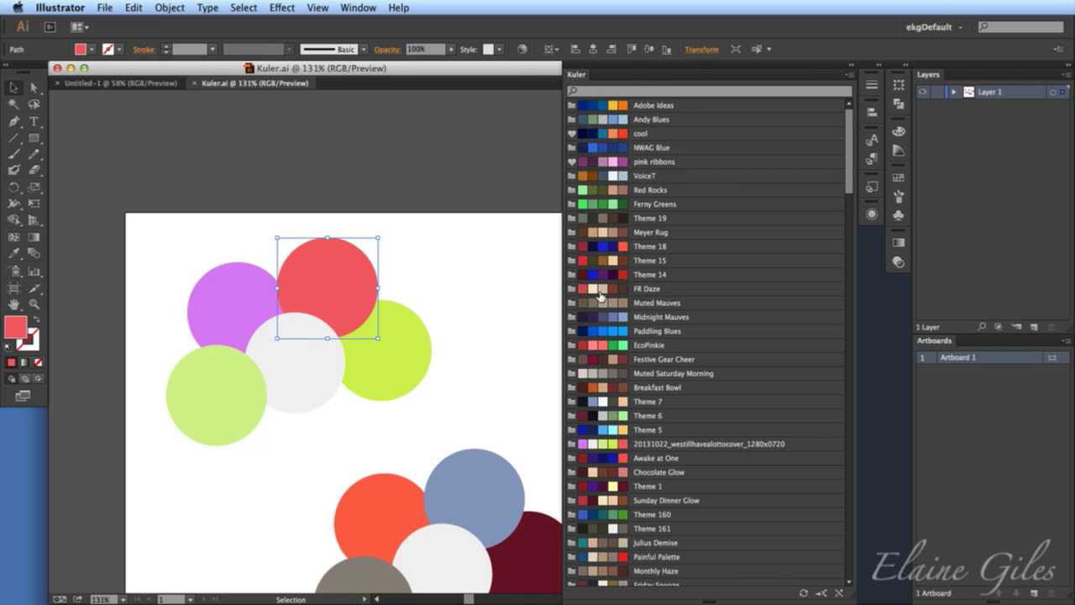
left_click(622, 105)
left_click(248, 290)
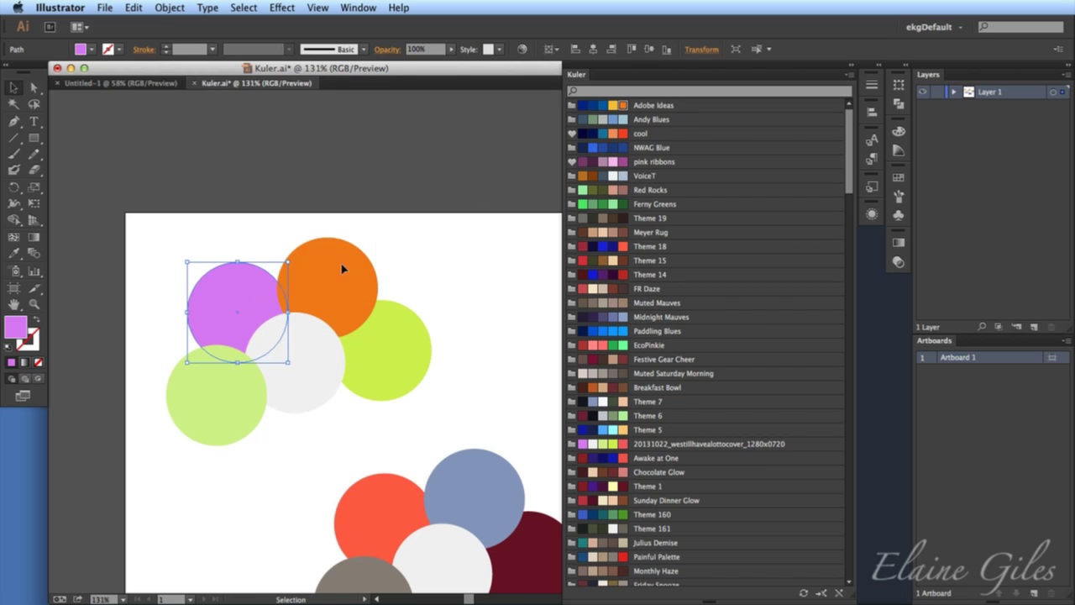
left_click(613, 105)
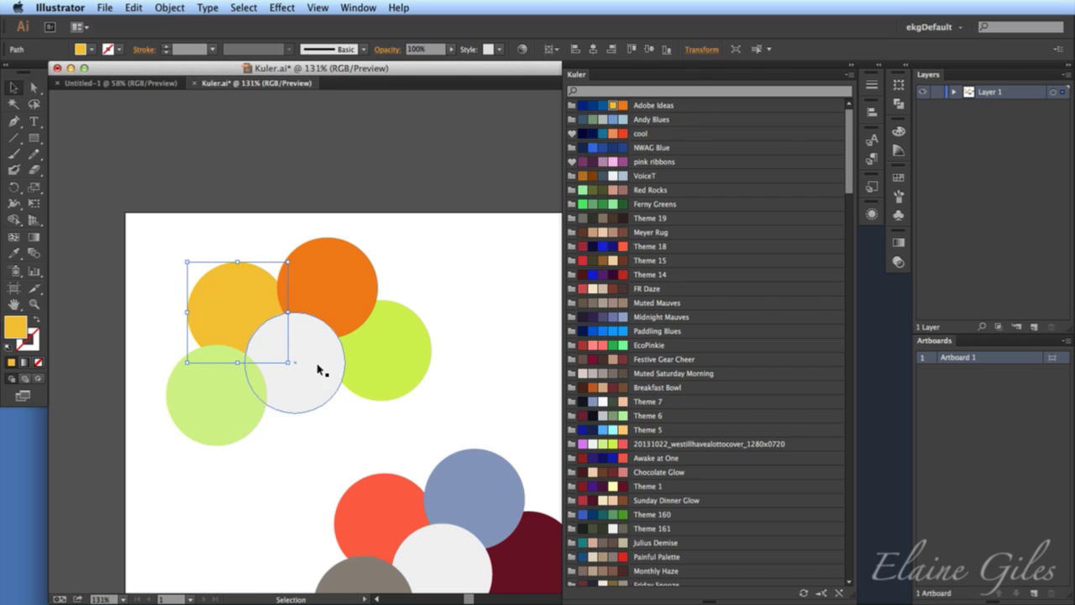
Fill the light green, grey and lime circles of the upper group with the three blues of the Adobe Ideas theme
left_click(236, 402)
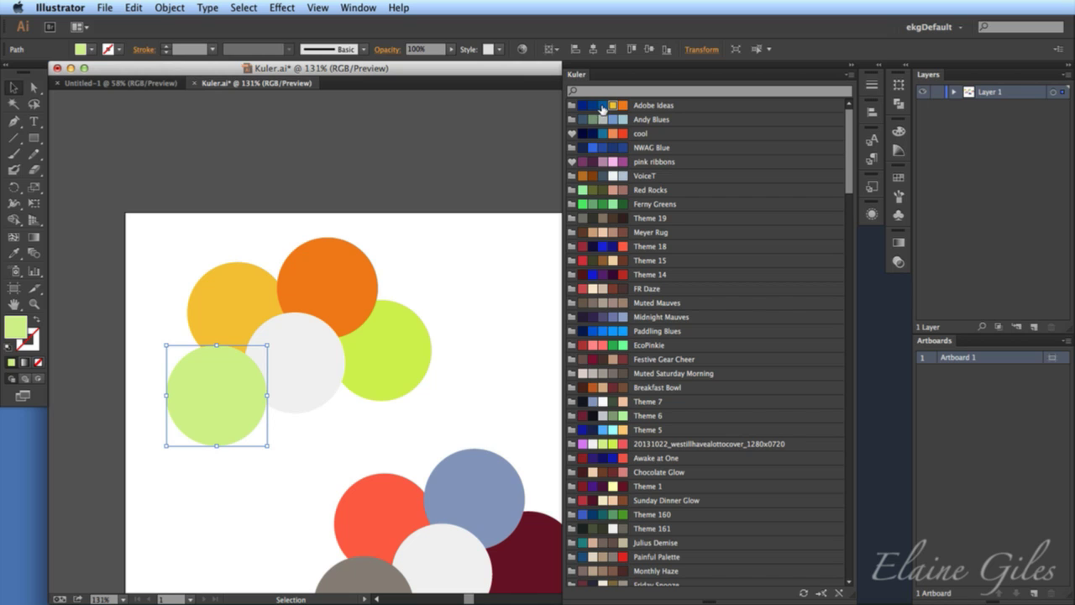
left_click(602, 106)
left_click(313, 366)
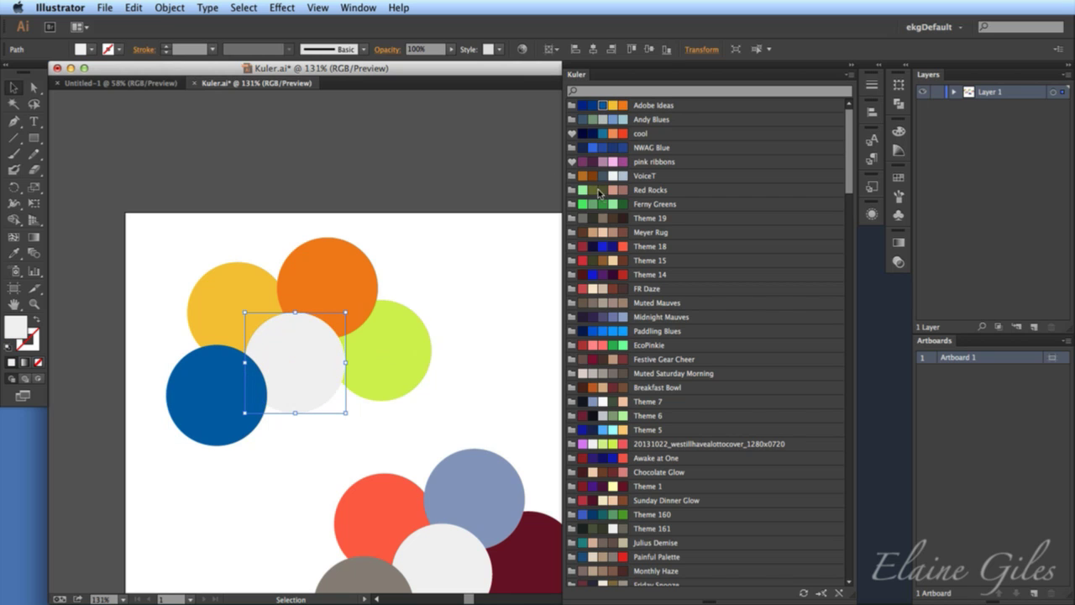
left_click(594, 106)
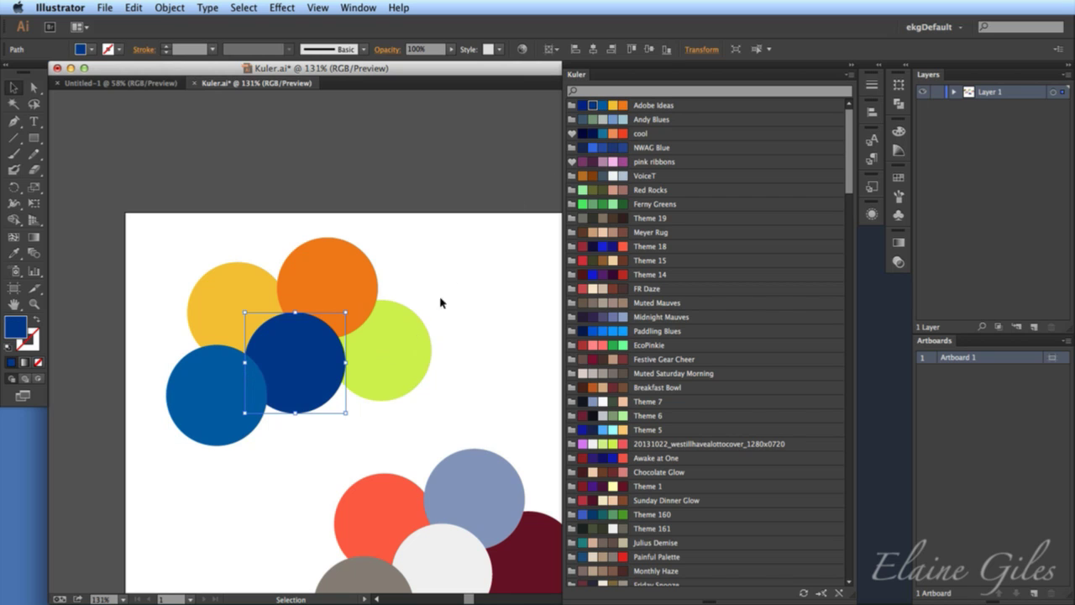
left_click(383, 363)
left_click(582, 106)
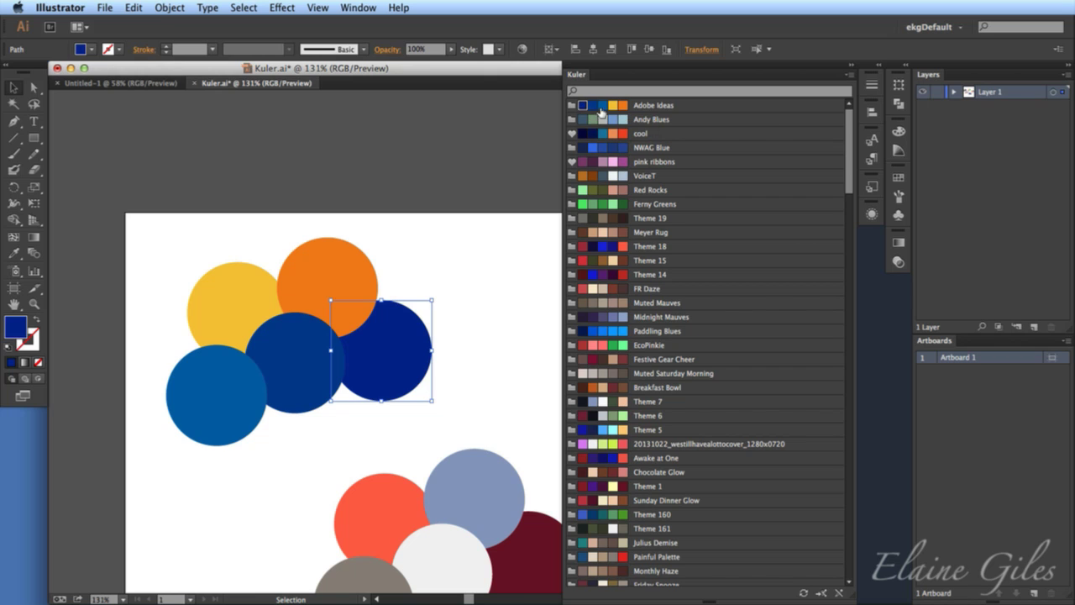
Expand the Pathfinder, Color, Swatches and Gradient column and refresh the themes in the Kuler panel
left_click(906, 67)
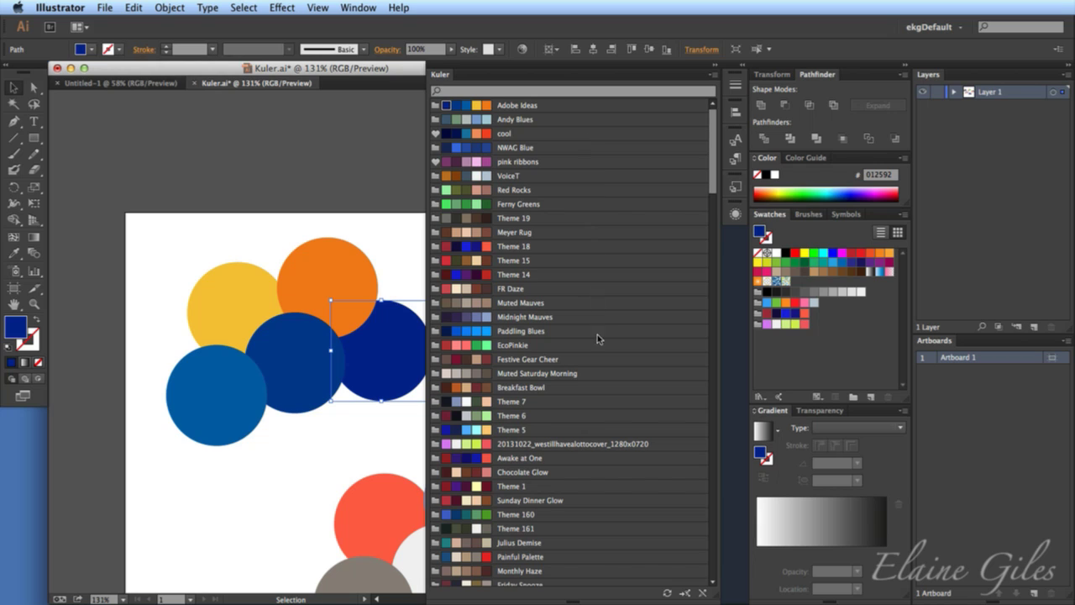
left_click(668, 594)
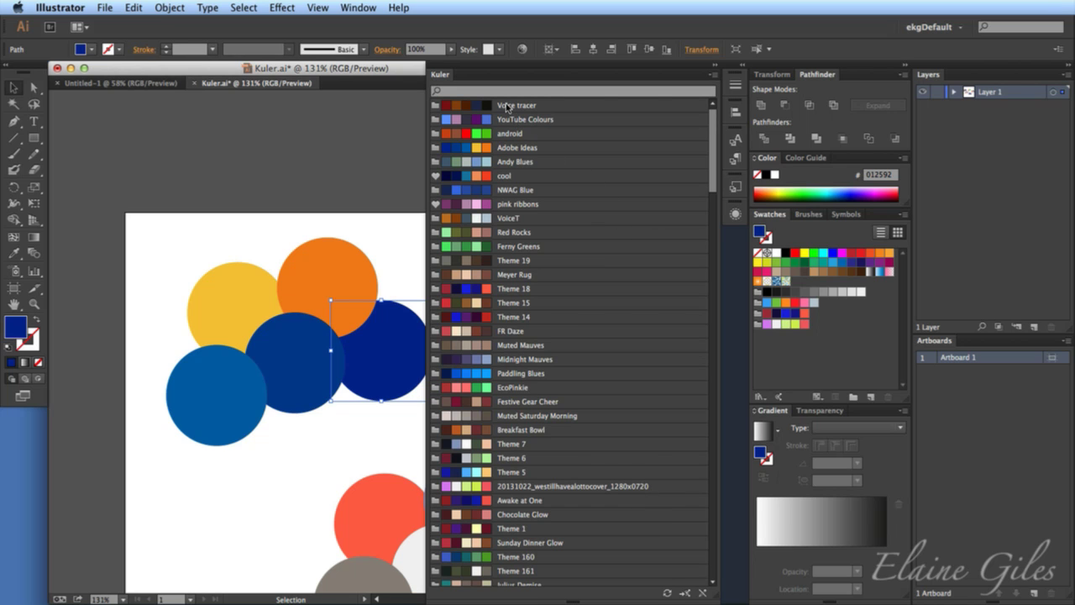
Recolour the upper group's five circles from the Voice tracer theme: yellow to black, orange to navy, and the blues to dark brown, brown and dark red
left_click(228, 306)
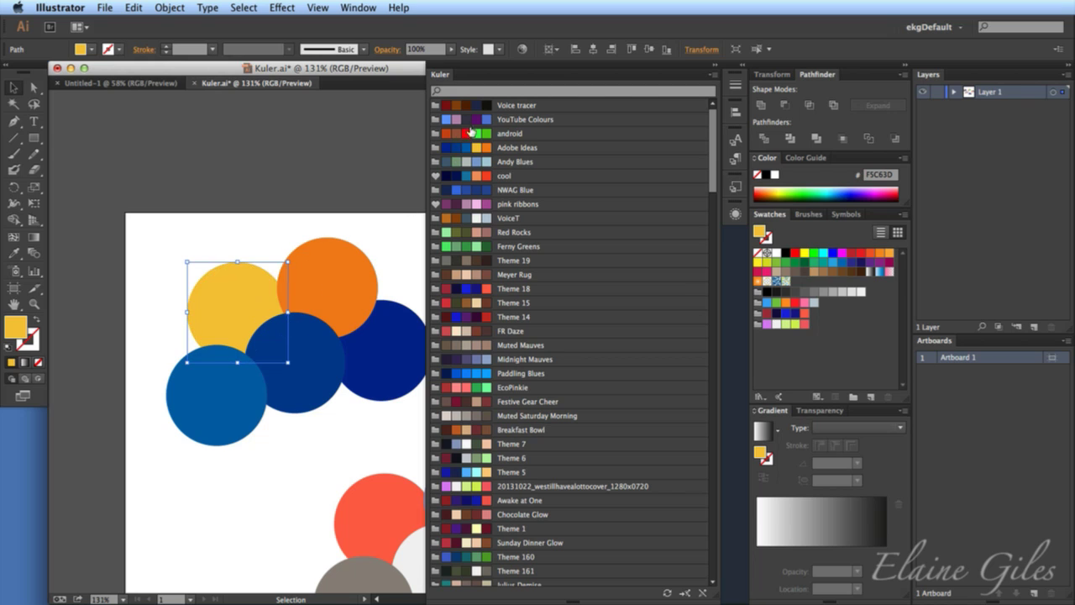
left_click(486, 105)
left_click(310, 276)
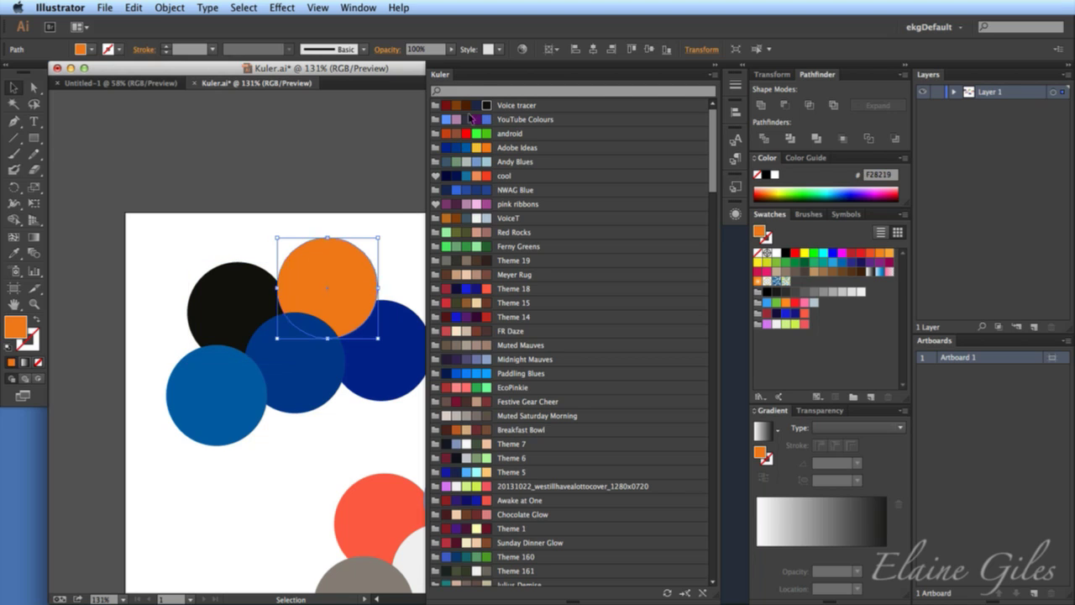
left_click(477, 105)
left_click(401, 333)
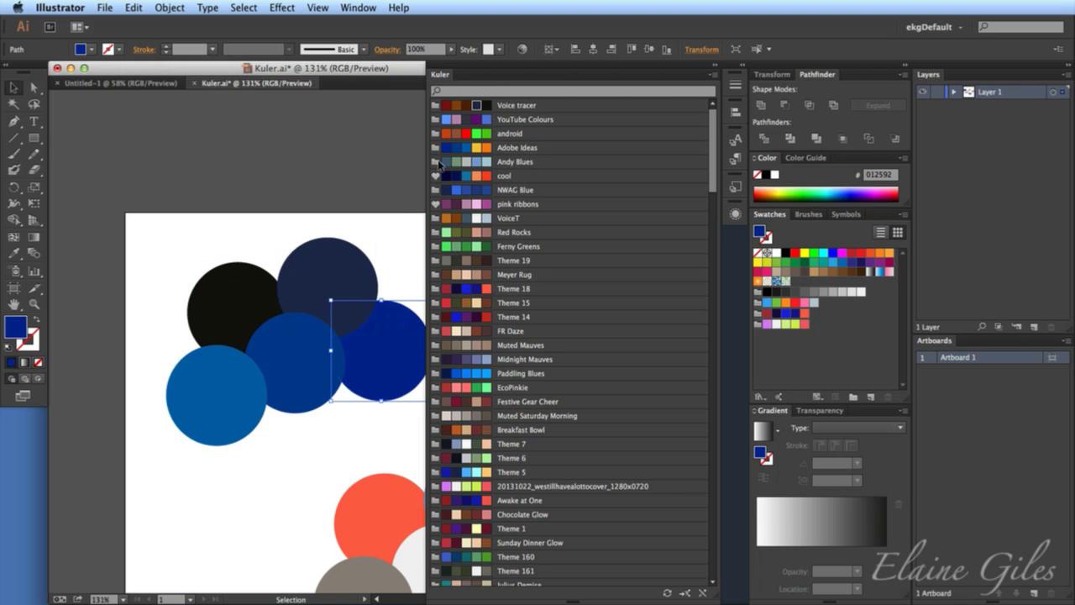
left_click(466, 105)
left_click(310, 368)
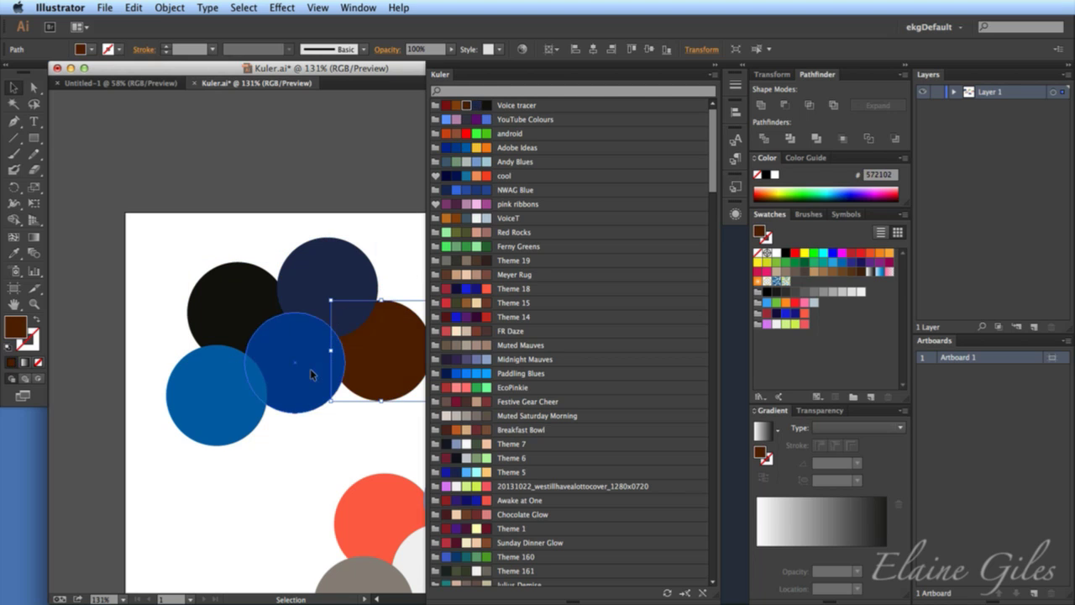
left_click(456, 105)
left_click(222, 378)
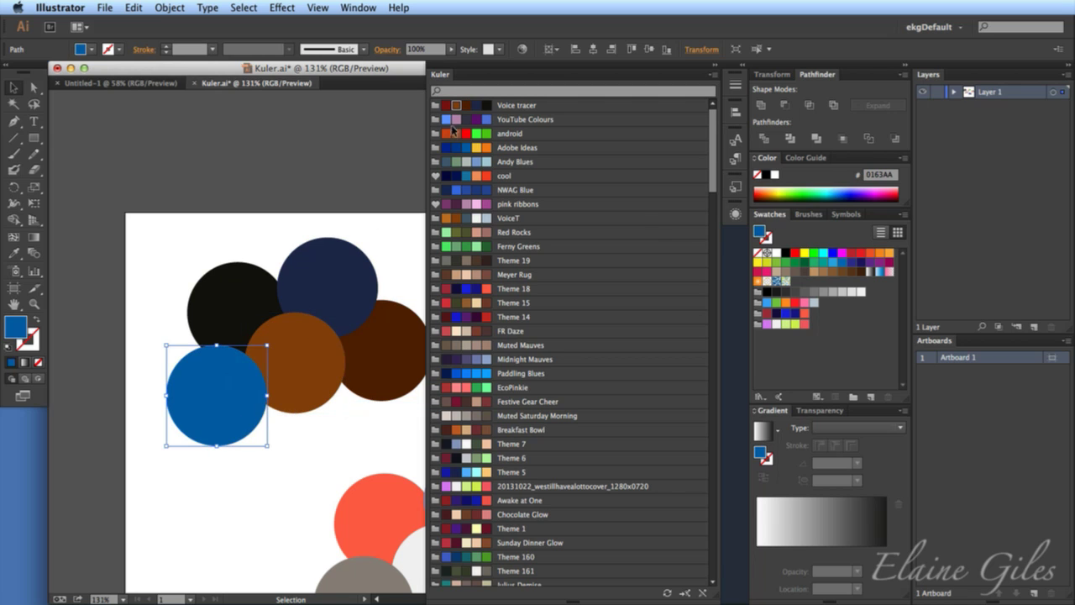
left_click(446, 105)
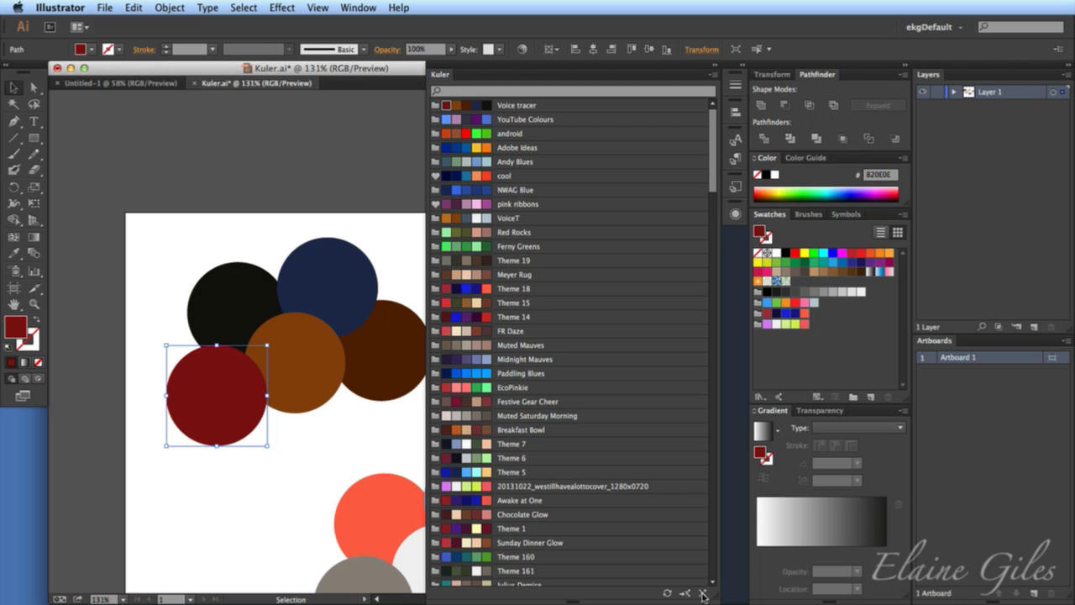
Add the Voice tracer theme from the Kuler panel to the document's swatches
left_click(713, 75)
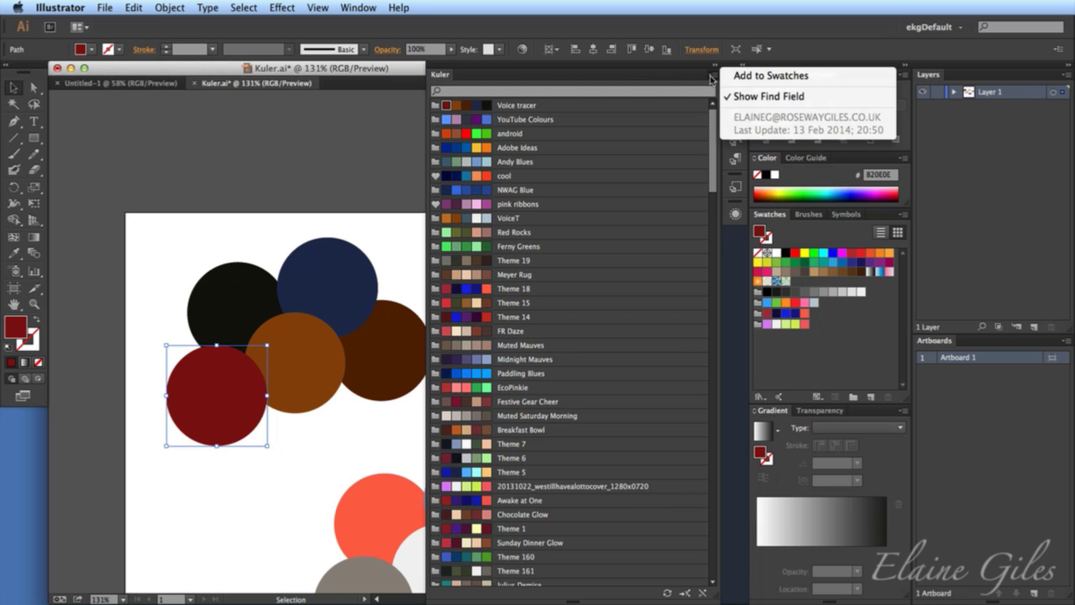
left_click(676, 79)
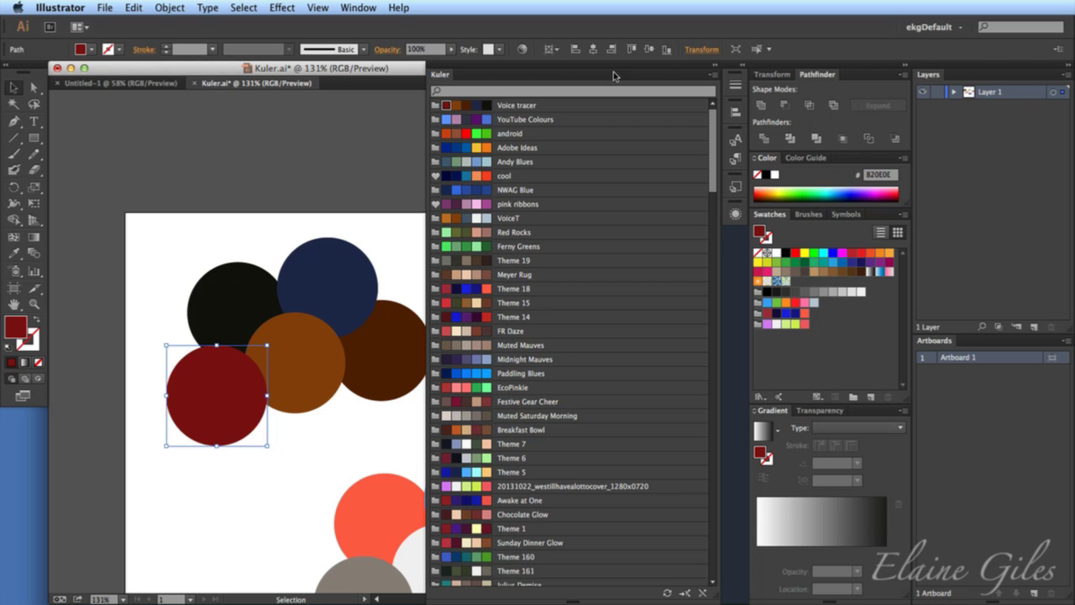
left_click(528, 106)
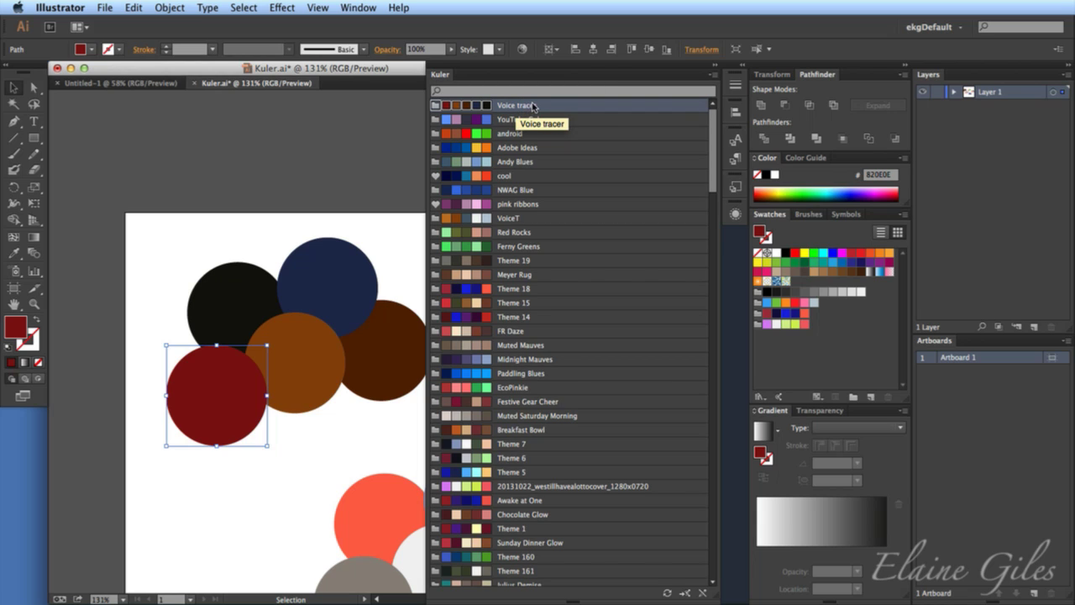
left_click(711, 77)
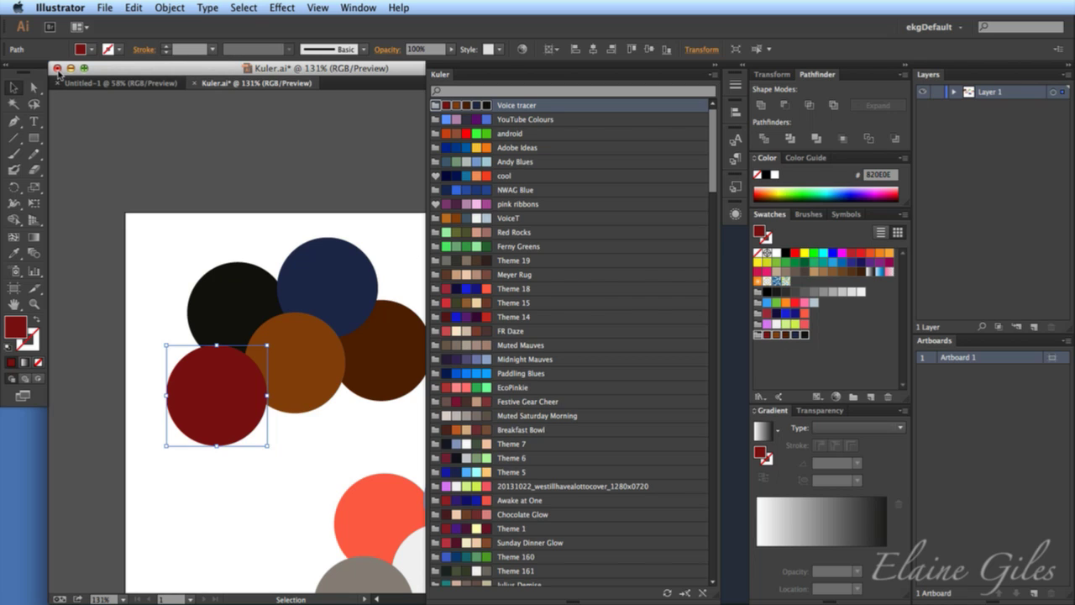
Save and close Kuler.ai and quit Illustrator
key("super+s")
key("super+w")
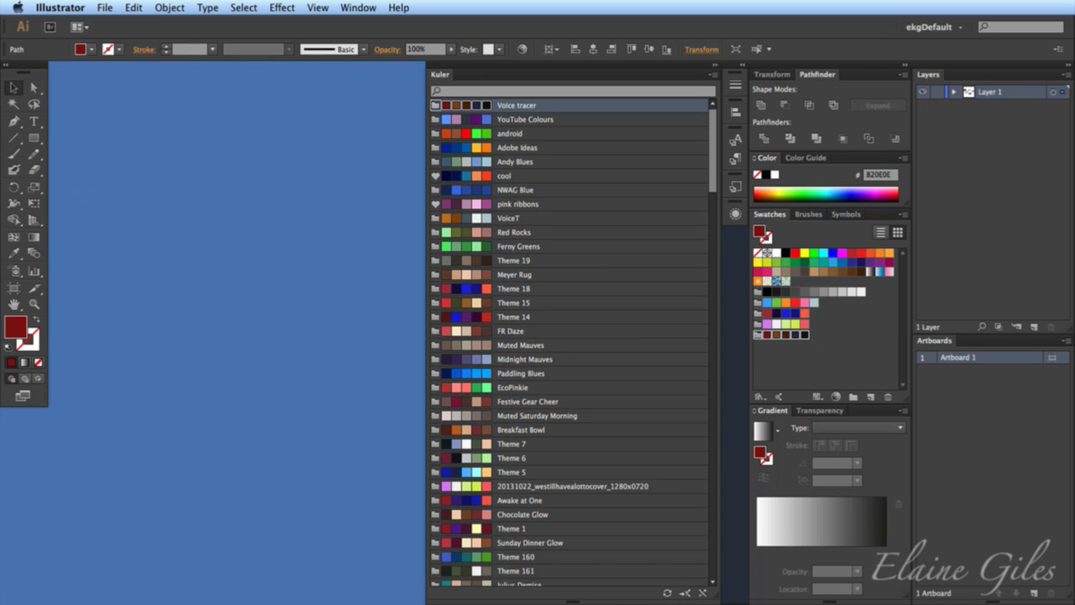
key("Tab")
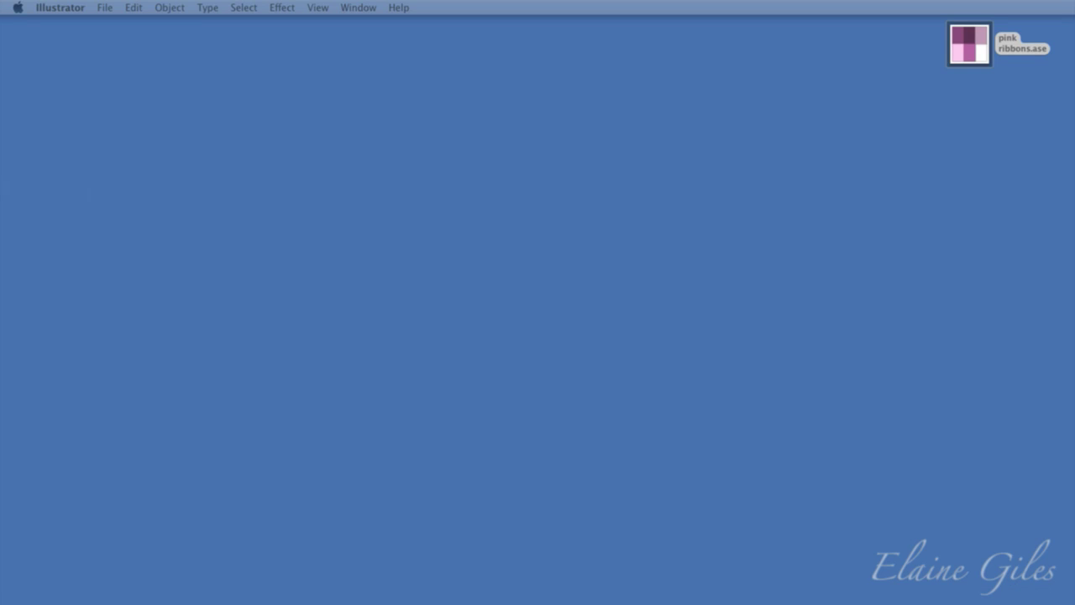
key("super+q")
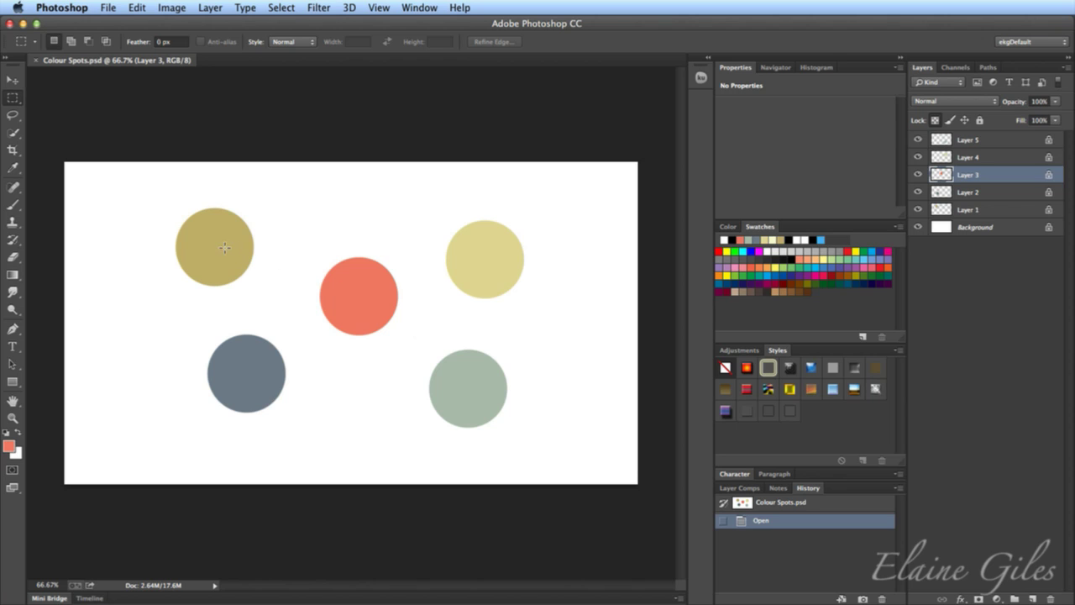
In Photoshop's Colour Spots.psd, activate the Move tool and step through Layer 5 and Layer 4, ending on Layer 3
key("v")
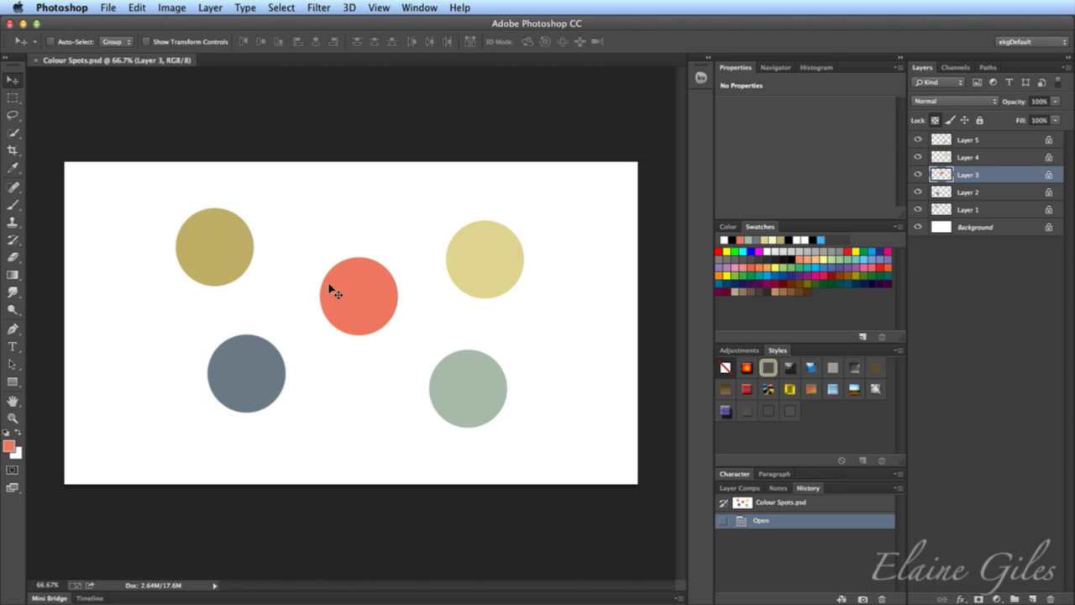
left_click(995, 143)
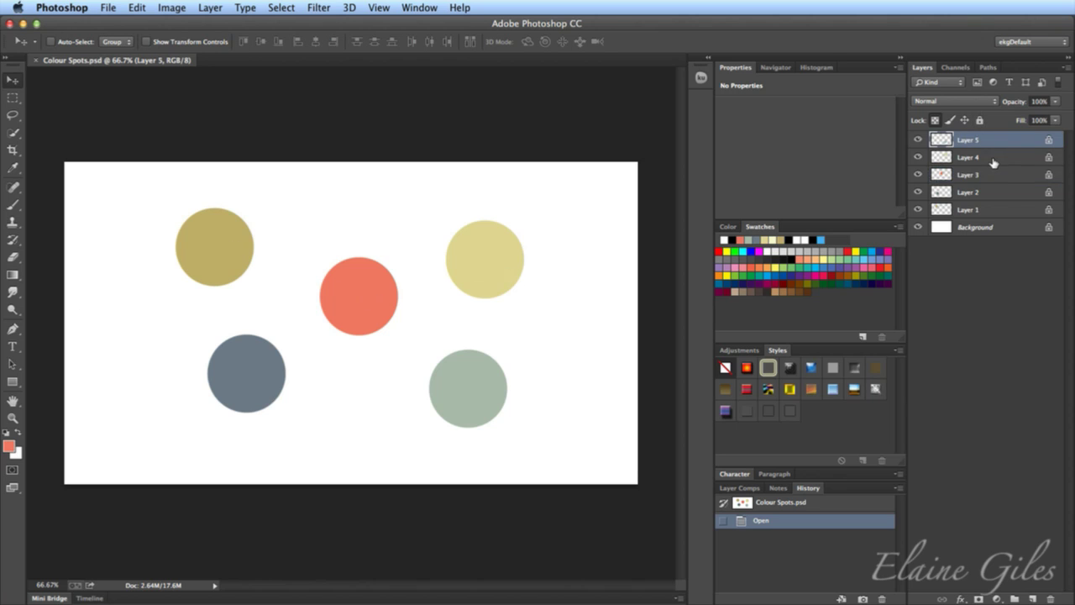
left_click(993, 158)
left_click(993, 175)
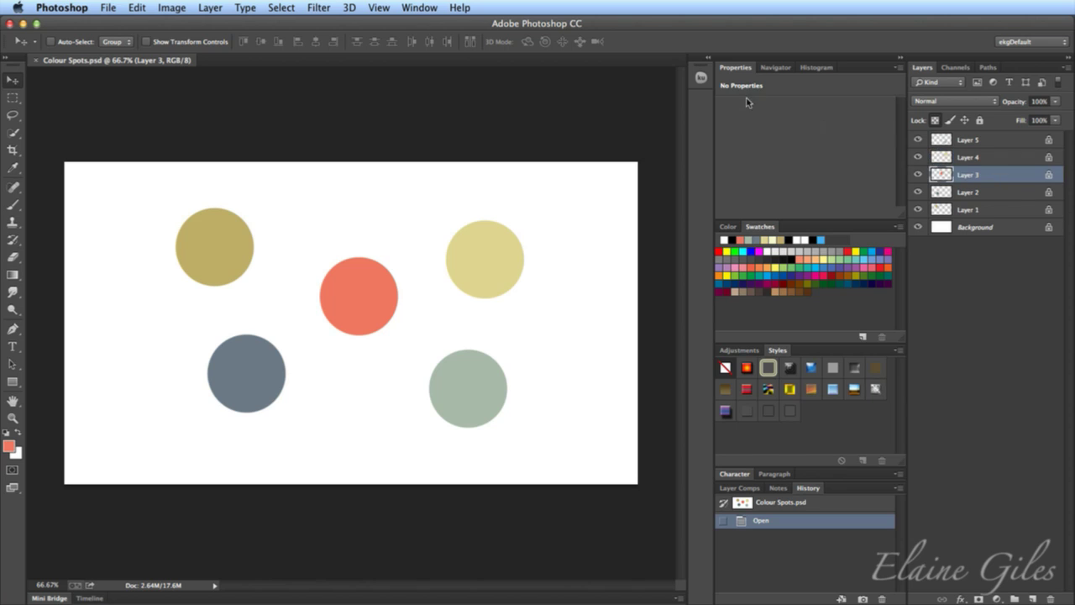
Expand the Kuler panel in Photoshop and examine its theme list, category filter options and search field
left_click(699, 78)
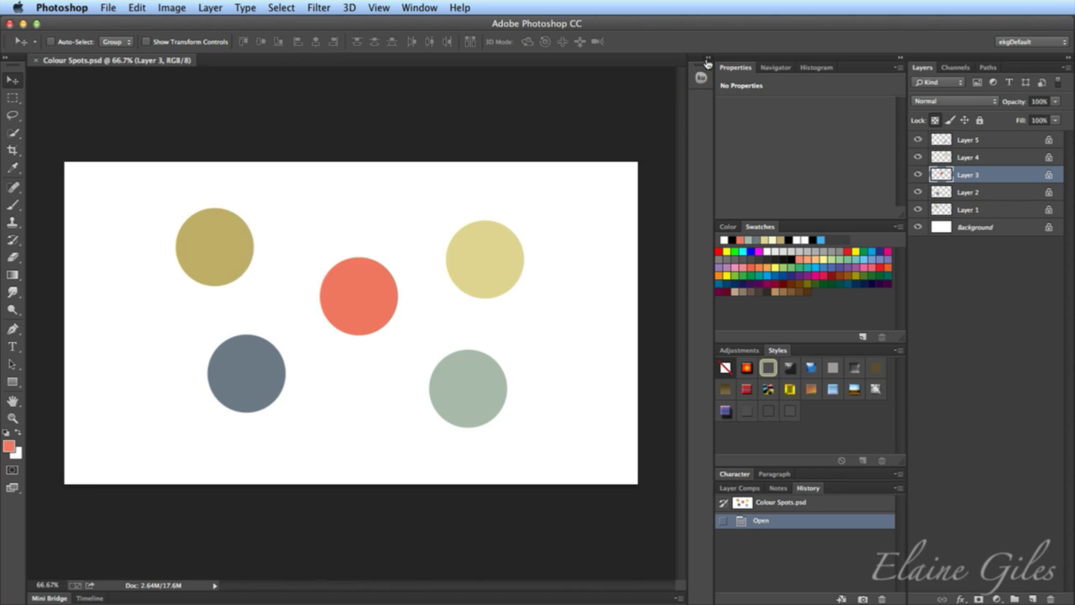
left_click(708, 60)
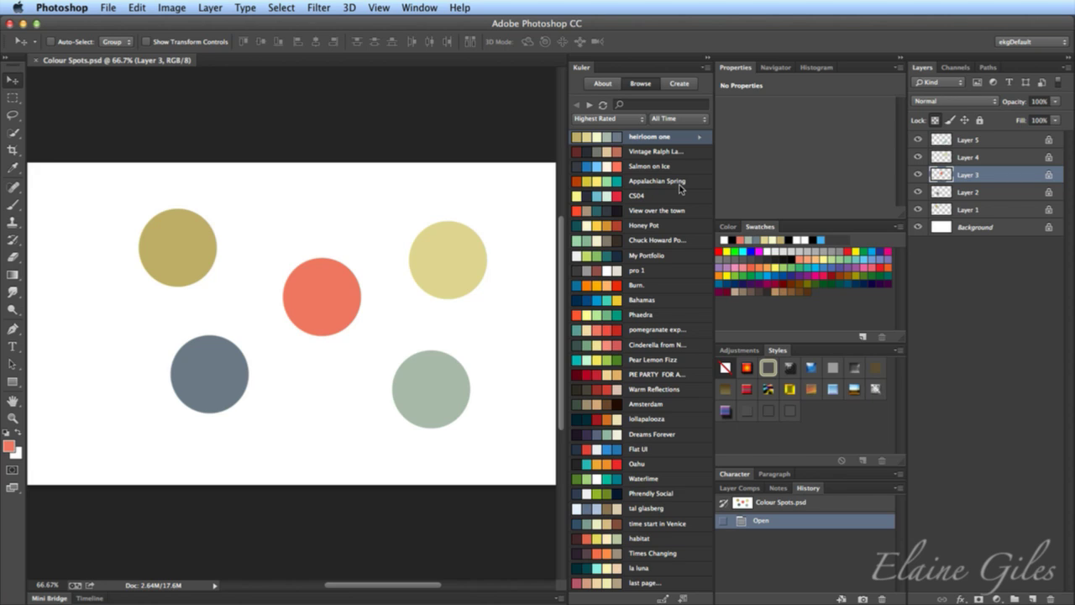
left_click(643, 120)
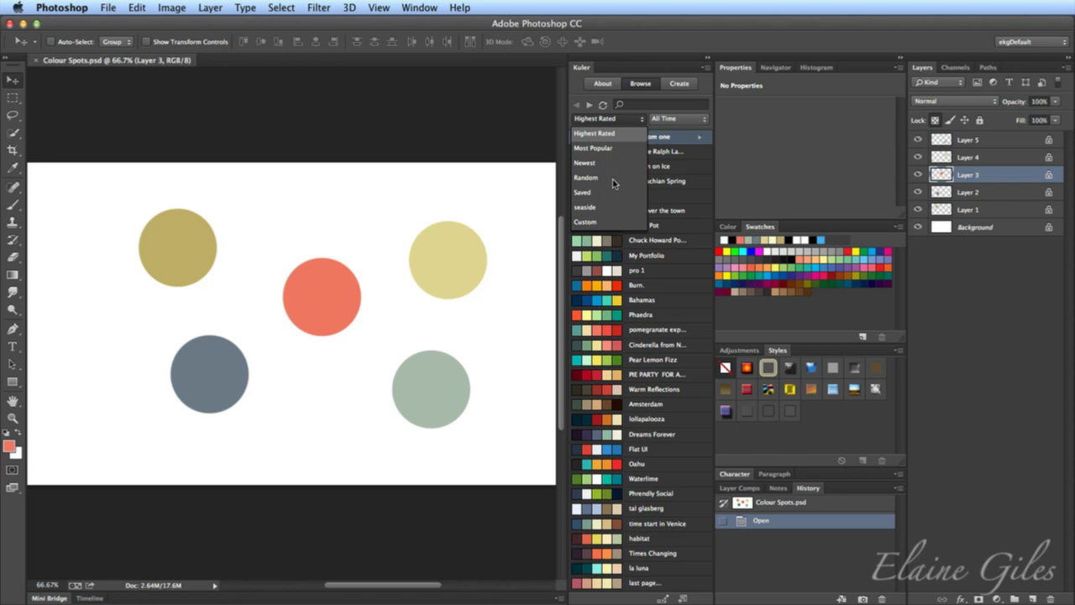
left_click(646, 105)
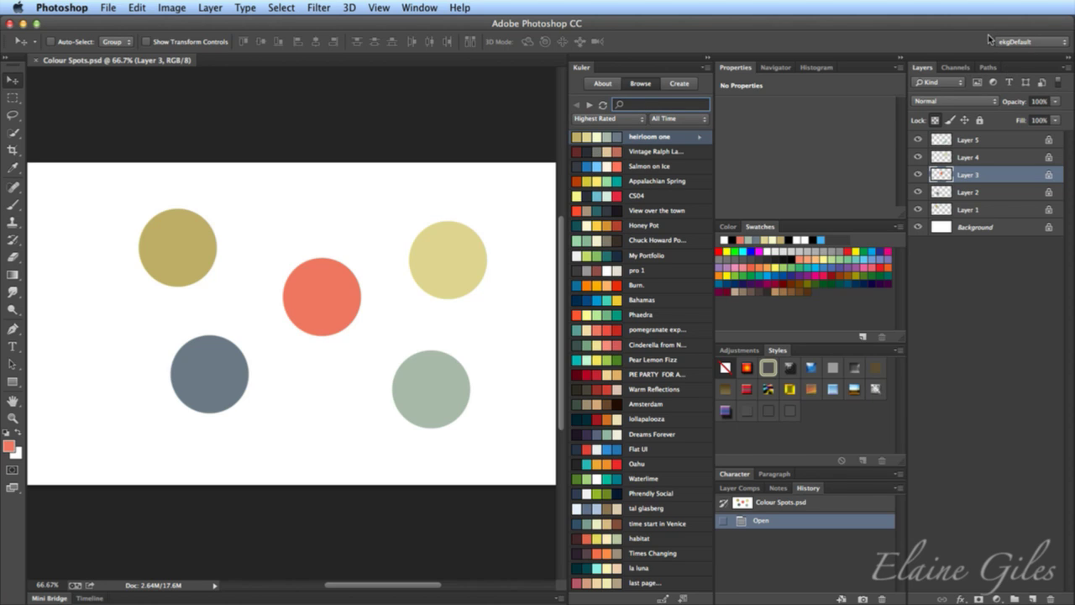
Collapse the Kuler panel to its icon and move the Photoshop window aside to uncover pink ribbons.ase on the desktop
left_click(710, 60)
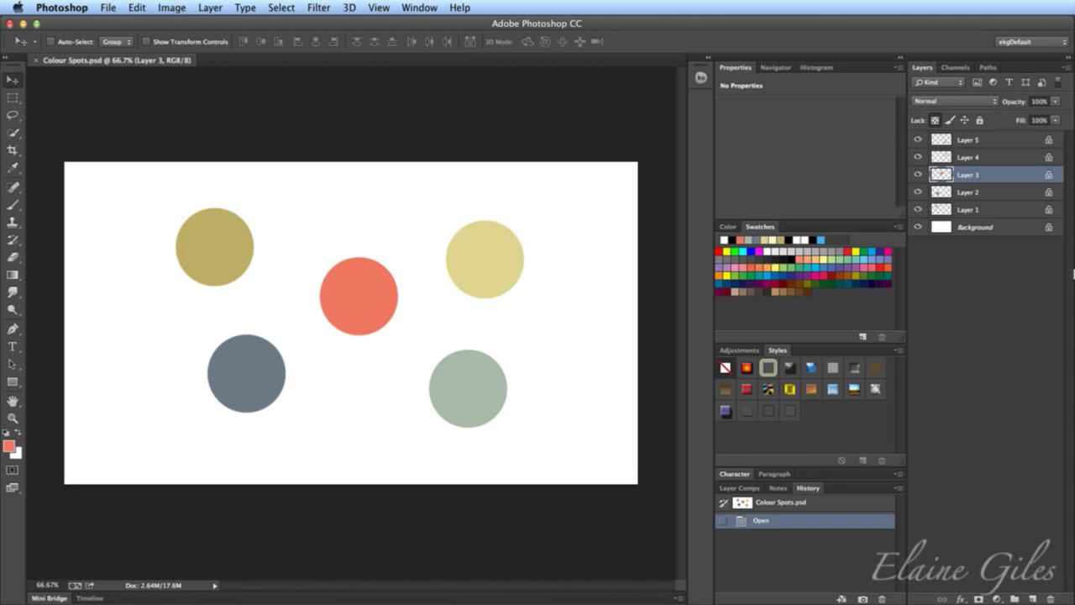
left_click_drag(1009, 27, 859, 25)
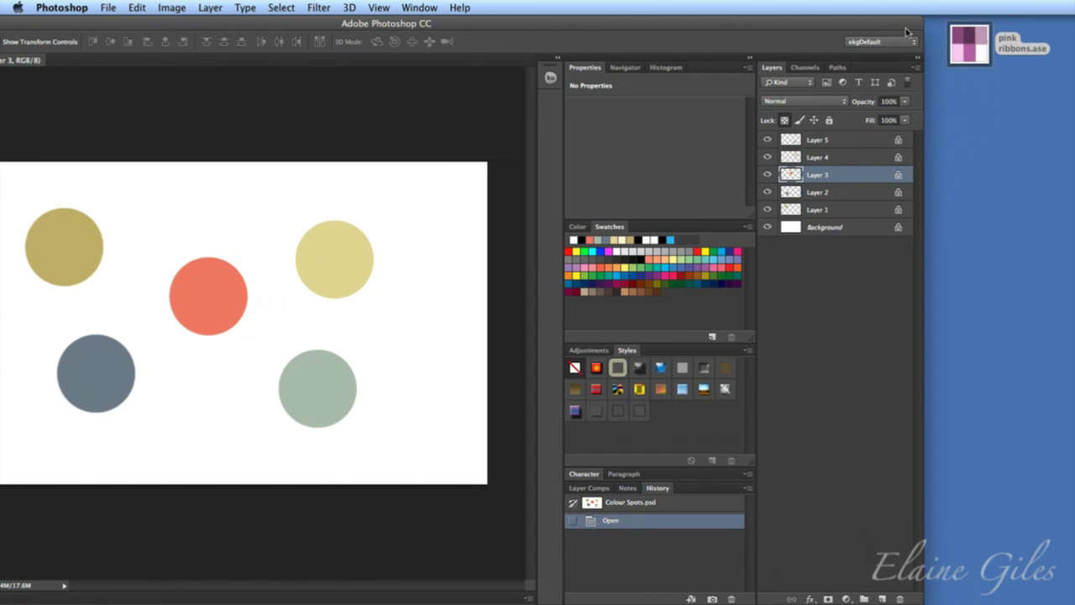
Load the desktop file pink ribbons.ase into Photoshop's swatches
left_click(966, 51)
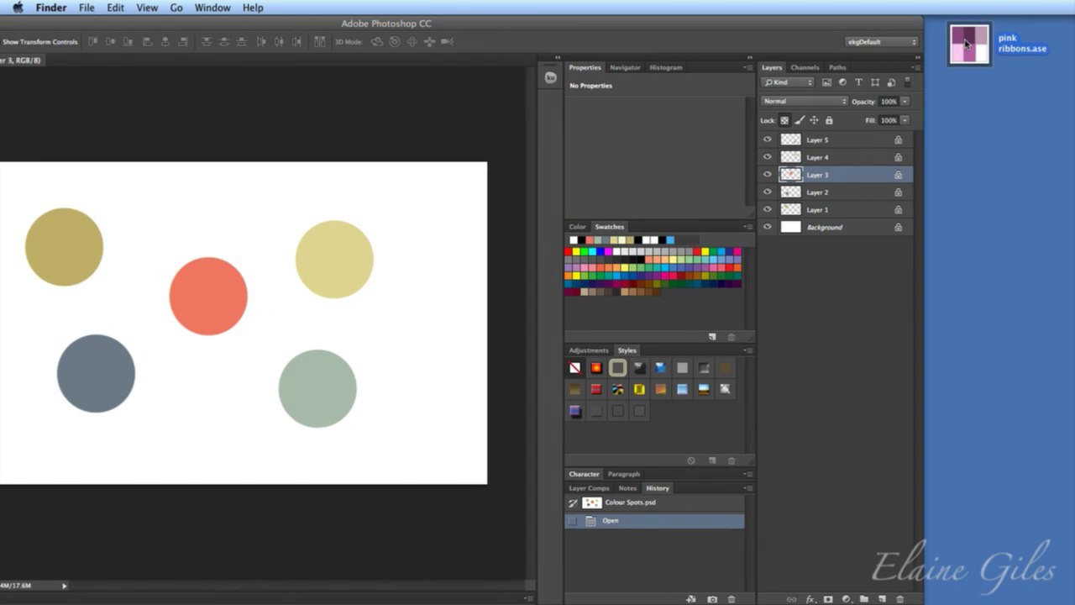
left_click(750, 228)
left_click(750, 228)
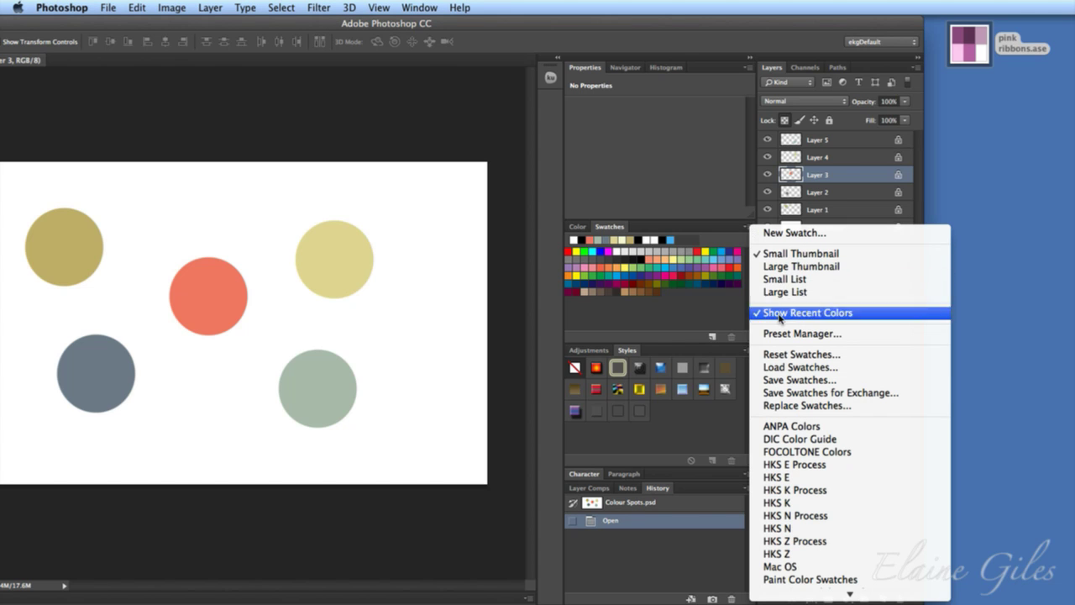
left_click(786, 369)
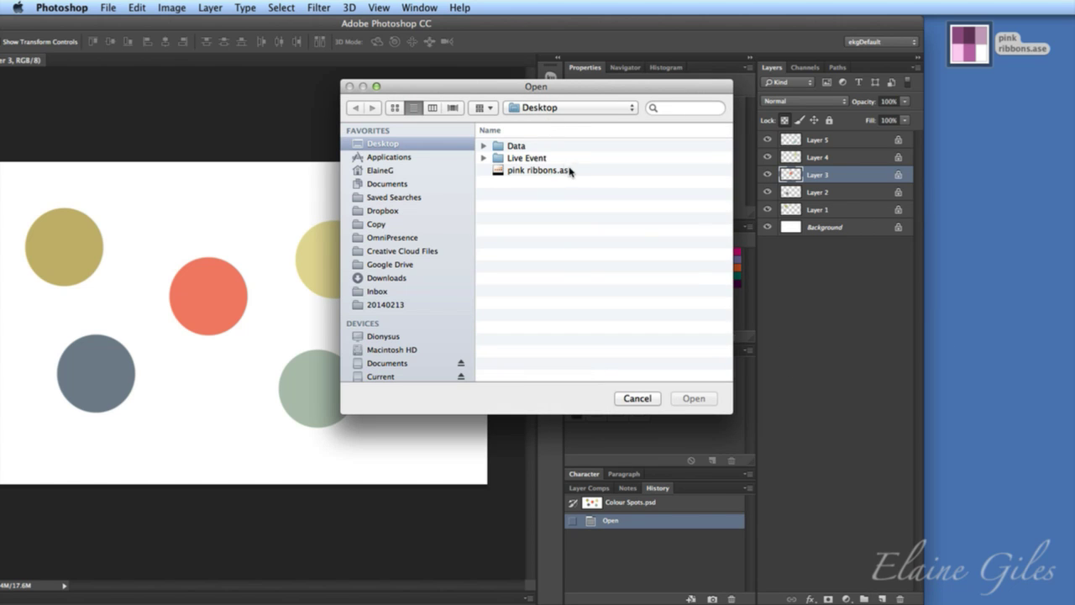
left_click(569, 172)
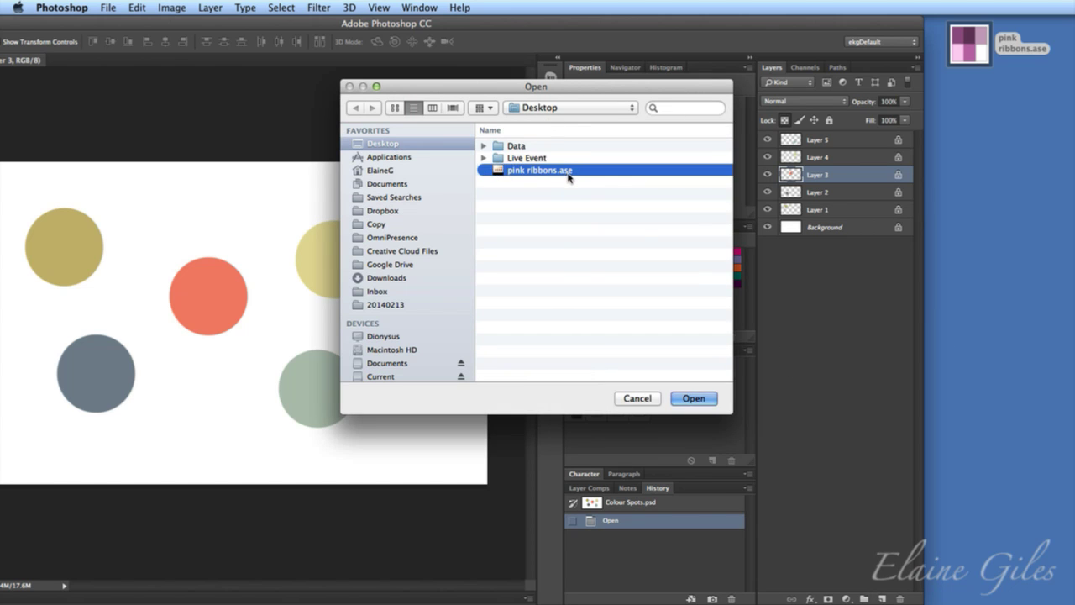
left_click(693, 399)
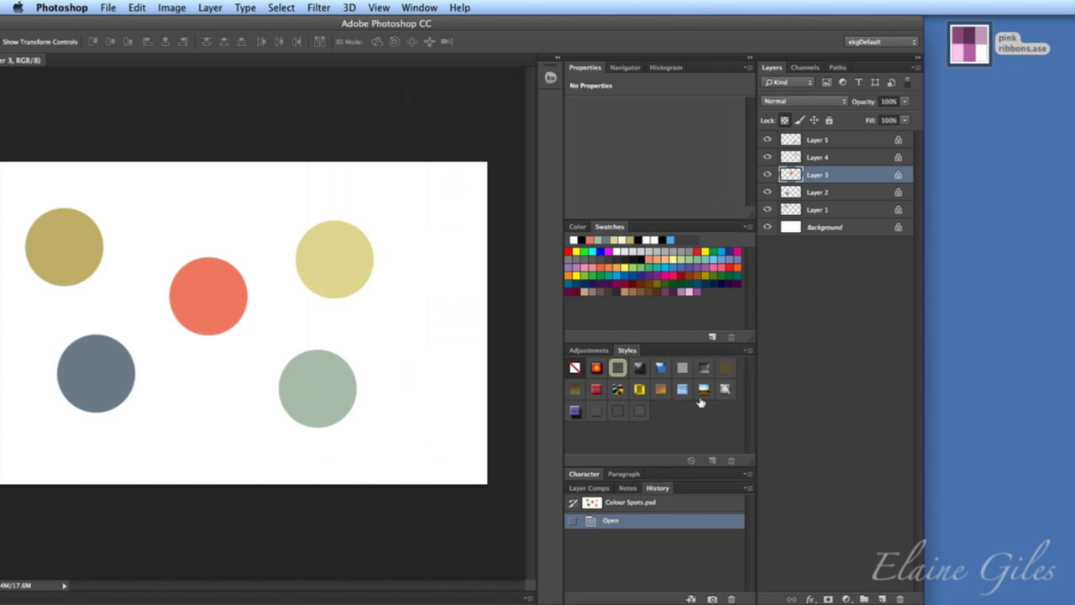
Move the Photoshop window back into full view and fill Layer 3's circle with the magenta swatch from pink ribbons
left_click_drag(735, 23, 884, 23)
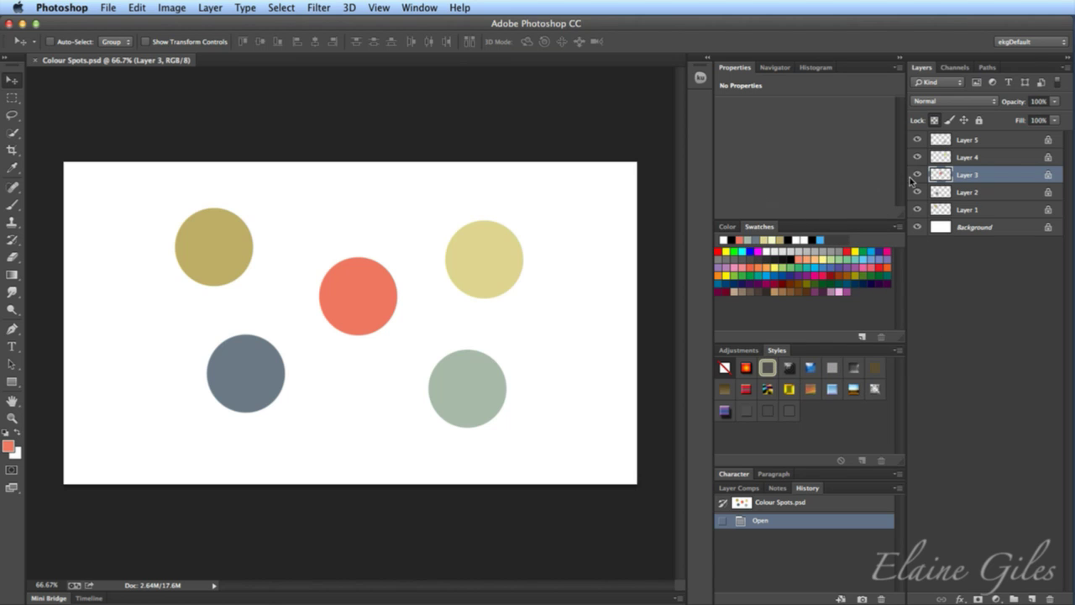
left_click(941, 174, "super")
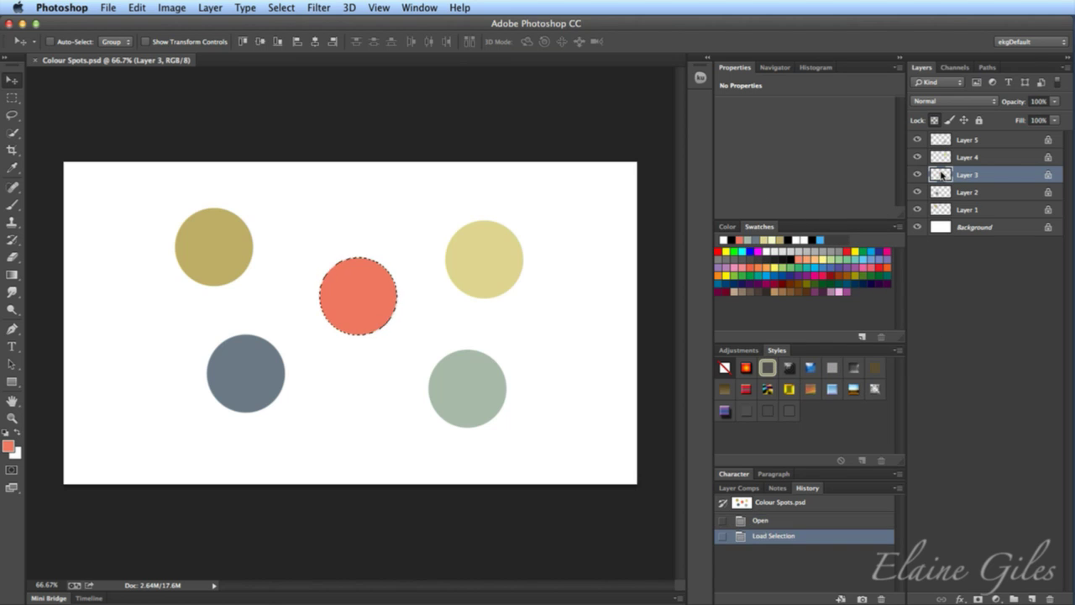
left_click(842, 293)
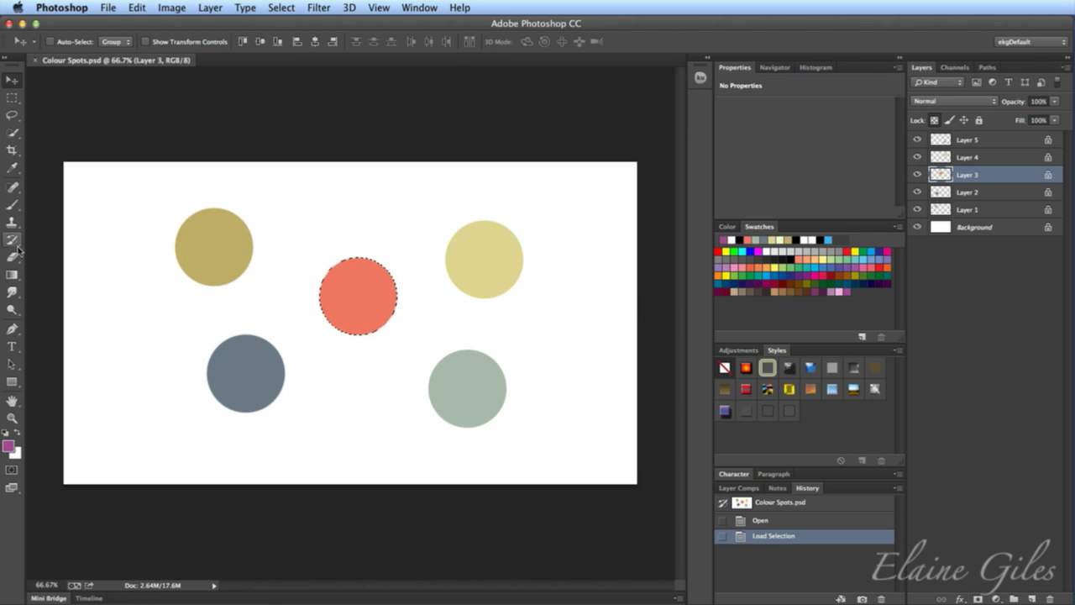
key("alt+BackSpace")
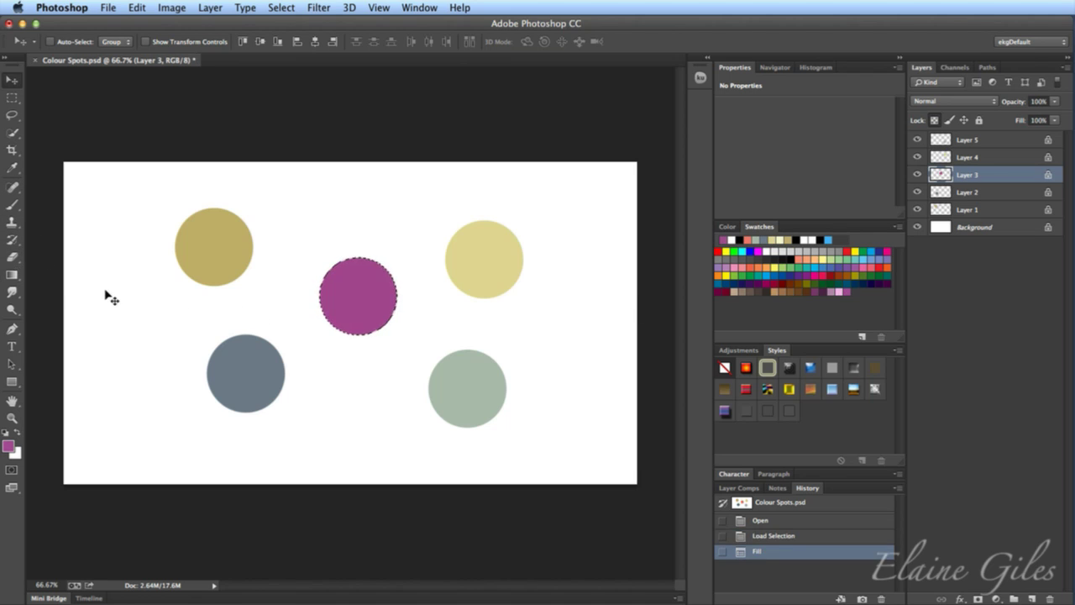
Load Layer 1's circle as a selection and fill it on its own layer with the magenta pink ribbons colour
left_click(968, 193)
left_click(916, 245)
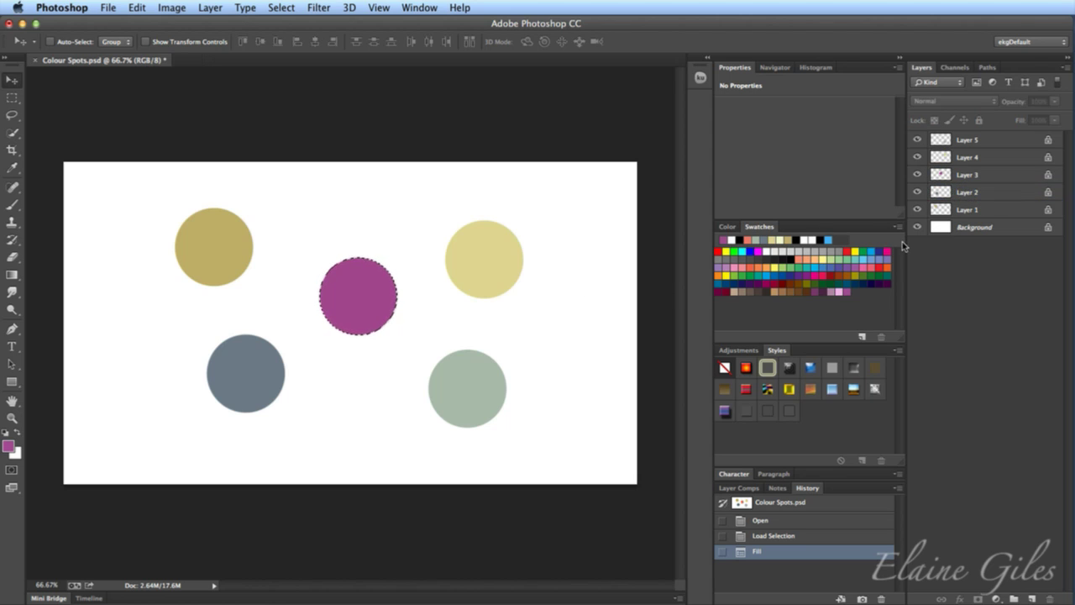
left_click(941, 213, "super")
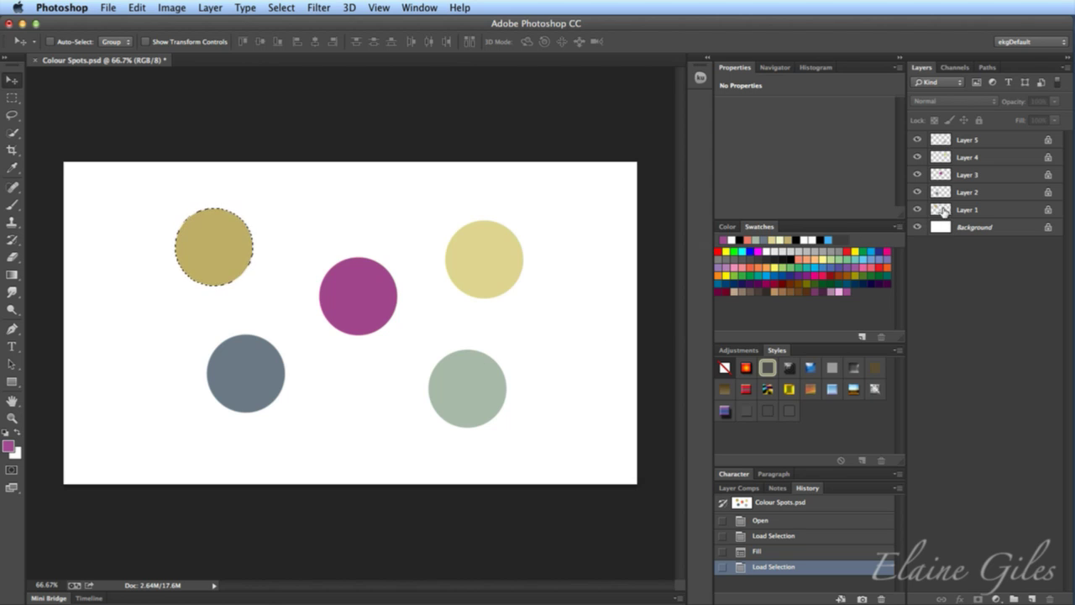
left_click(842, 292)
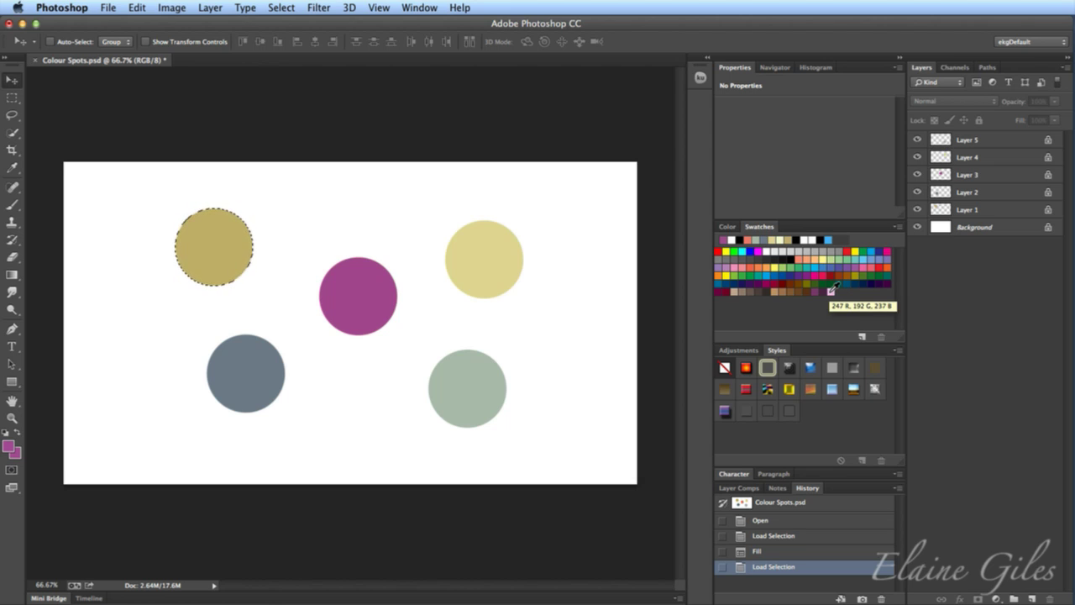
left_click(971, 213)
key("alt+BackSpace")
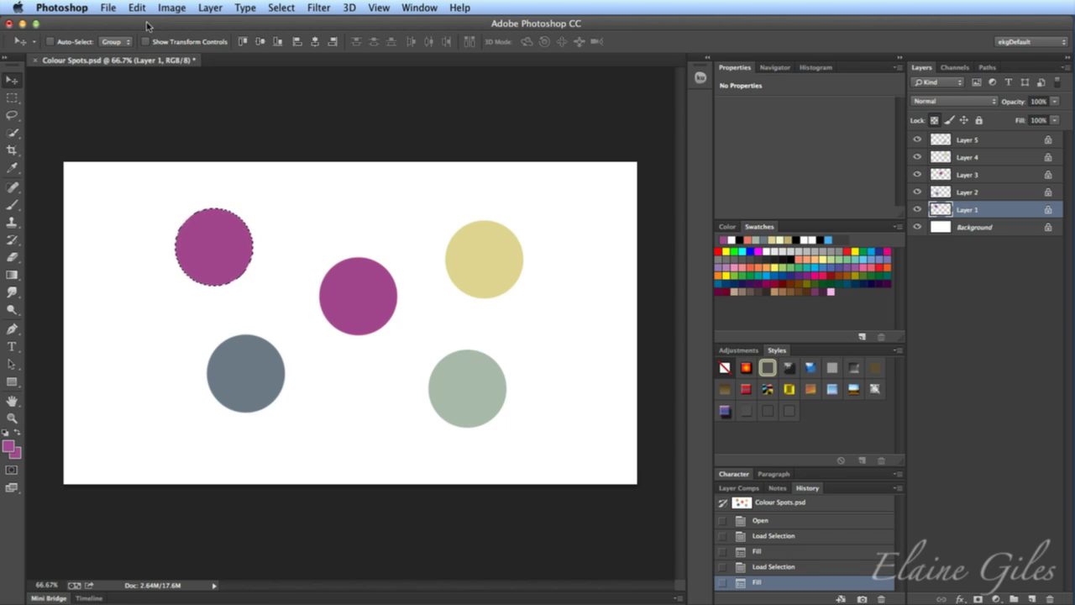
Quit Photoshop, launch ColorSchemer Studio and move its window clear of the pink ribbons.ase file on the desktop
key("super+q")
left_click(514, 221)
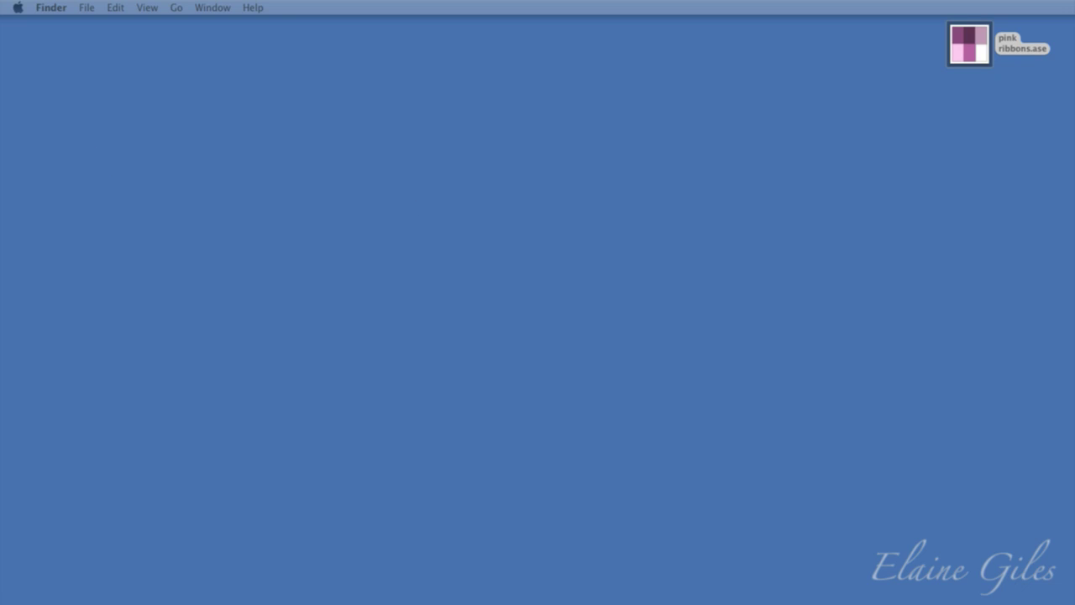
key("alt+space")
type("css")
key("Return")
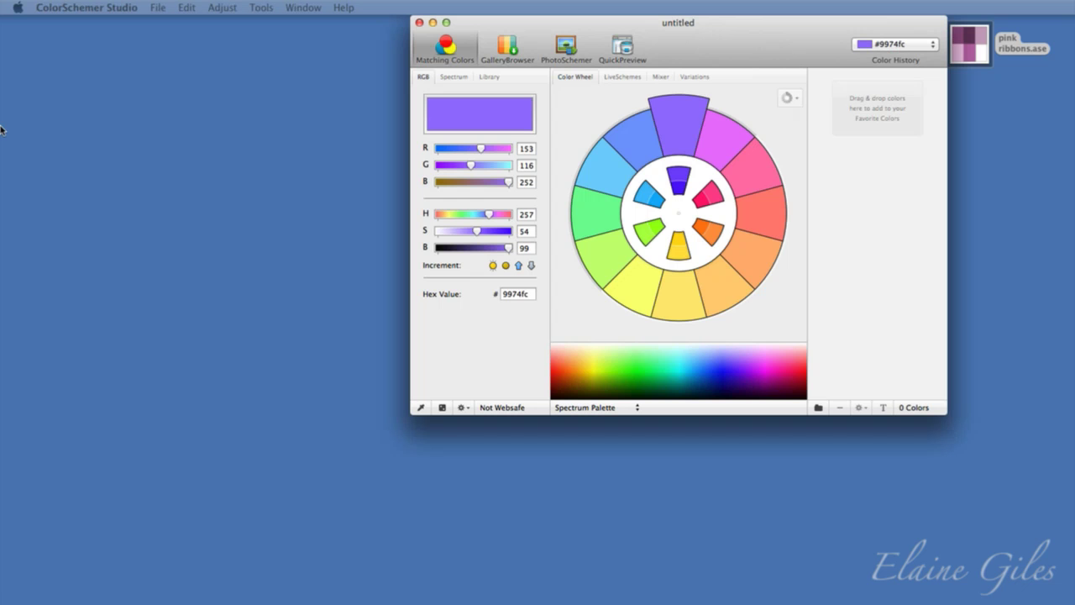
left_click_drag(734, 50, 354, 25)
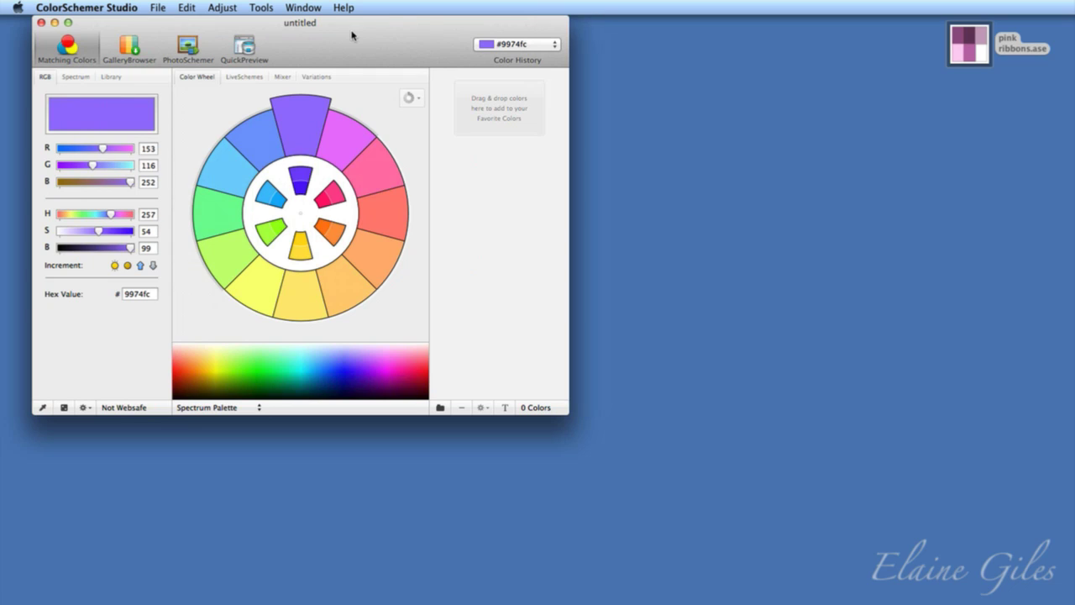
Import the colours of pink ribbons.ase from the computer into ColorSchemer Studio's favourite colours
left_click(154, 6)
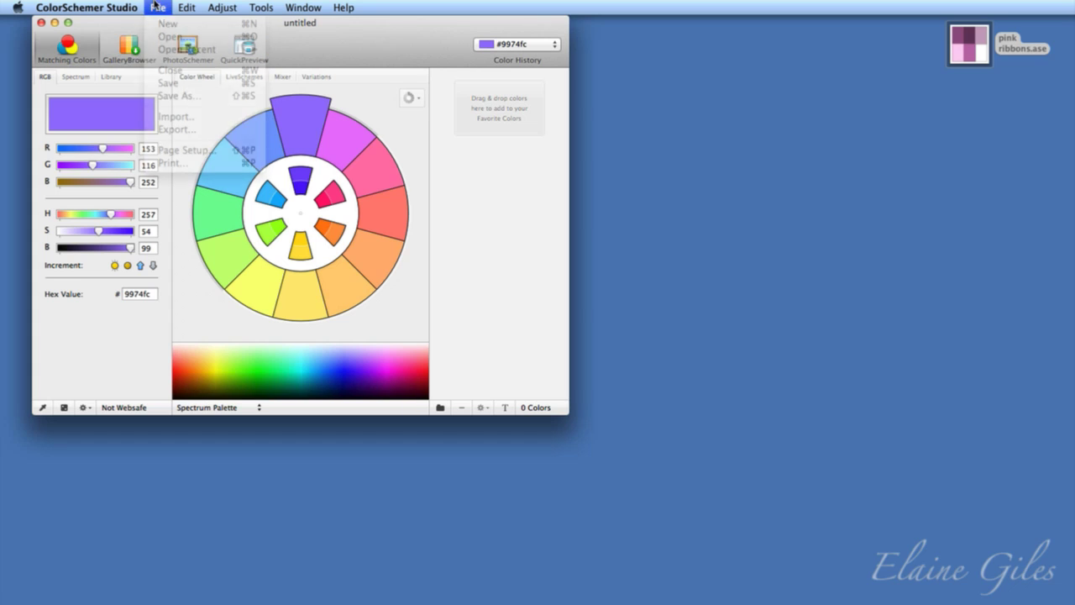
left_click(203, 123)
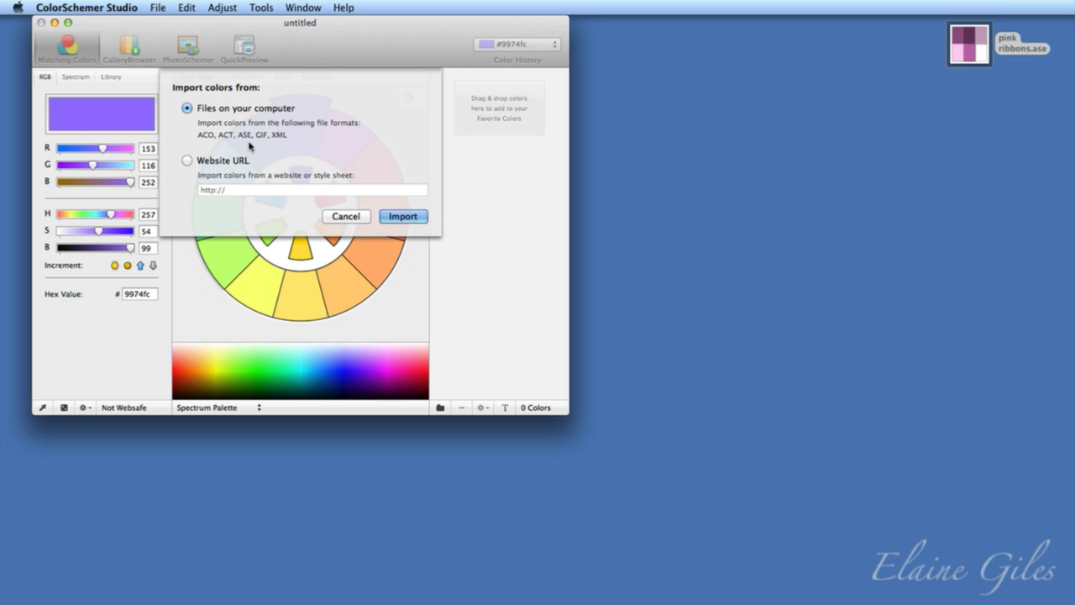
left_click(402, 217)
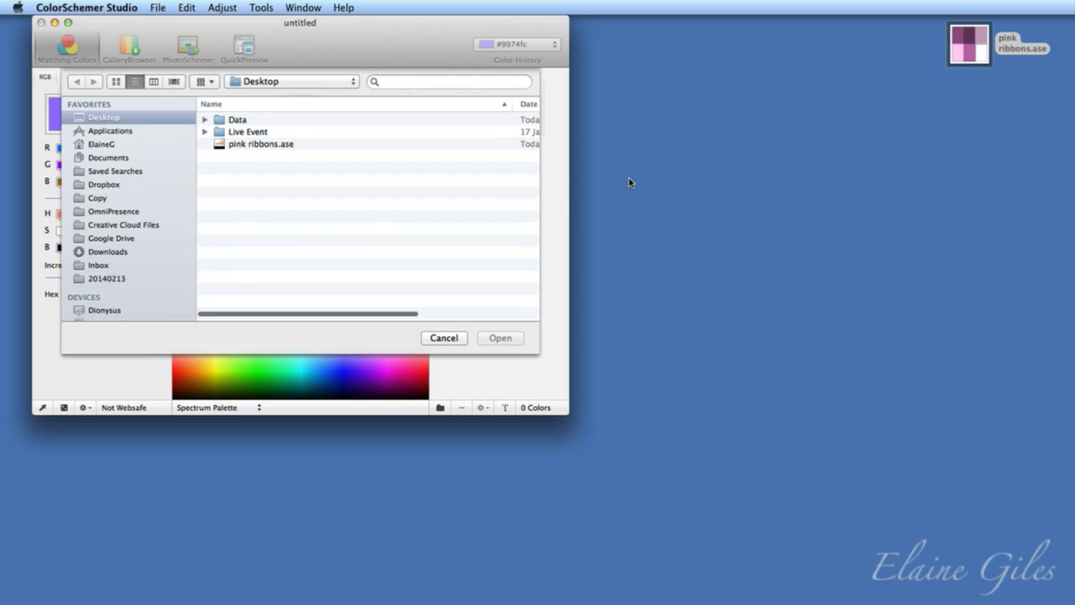
left_click(258, 143)
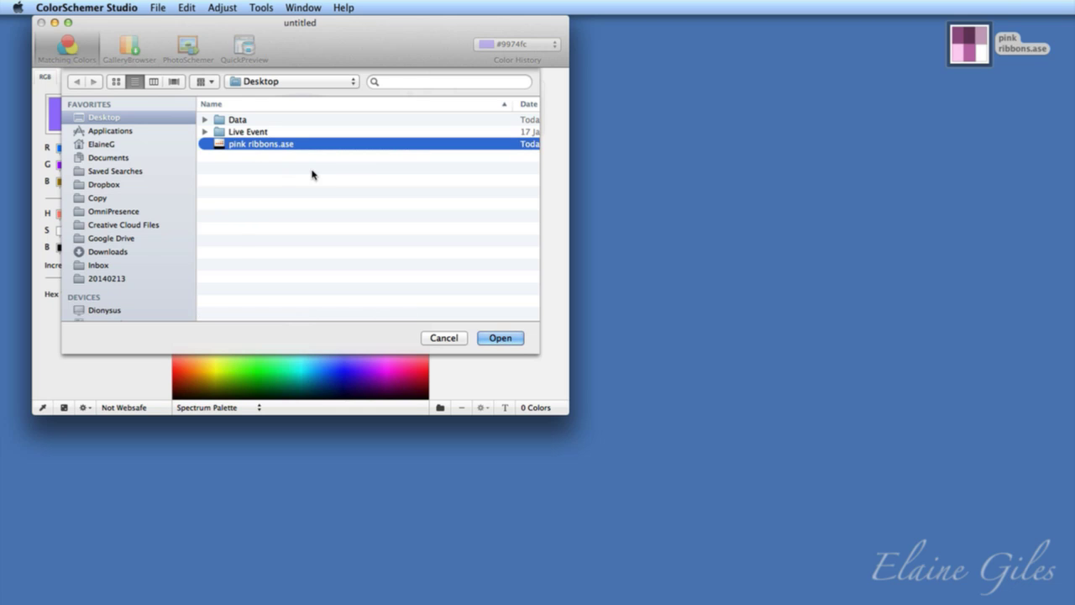
left_click(507, 341)
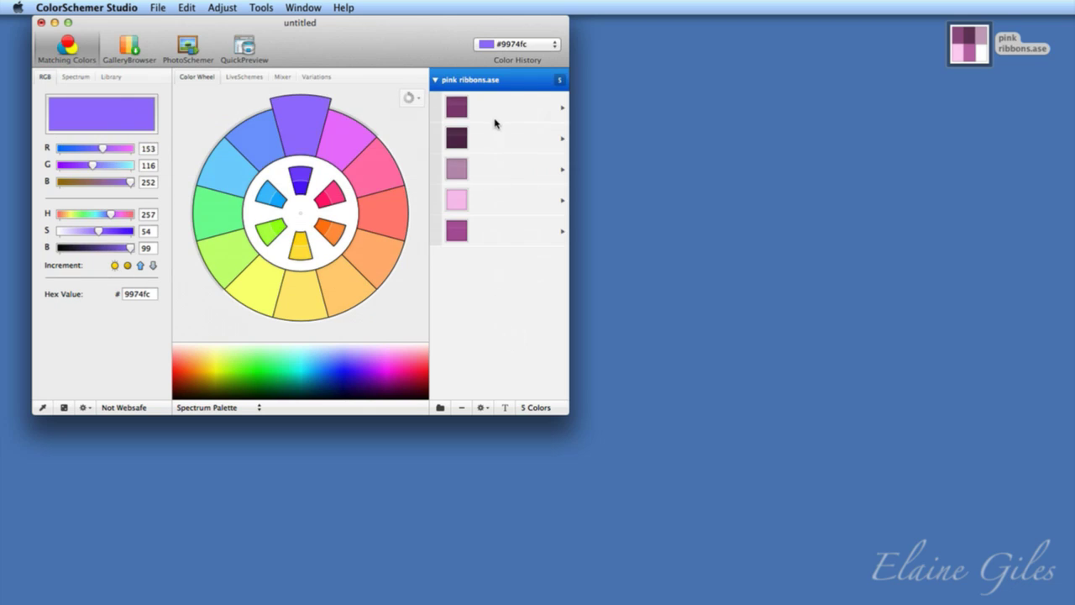
Step through the imported pink ribbons colours one by one, ending on the magenta one
left_click(490, 112)
left_click(487, 148)
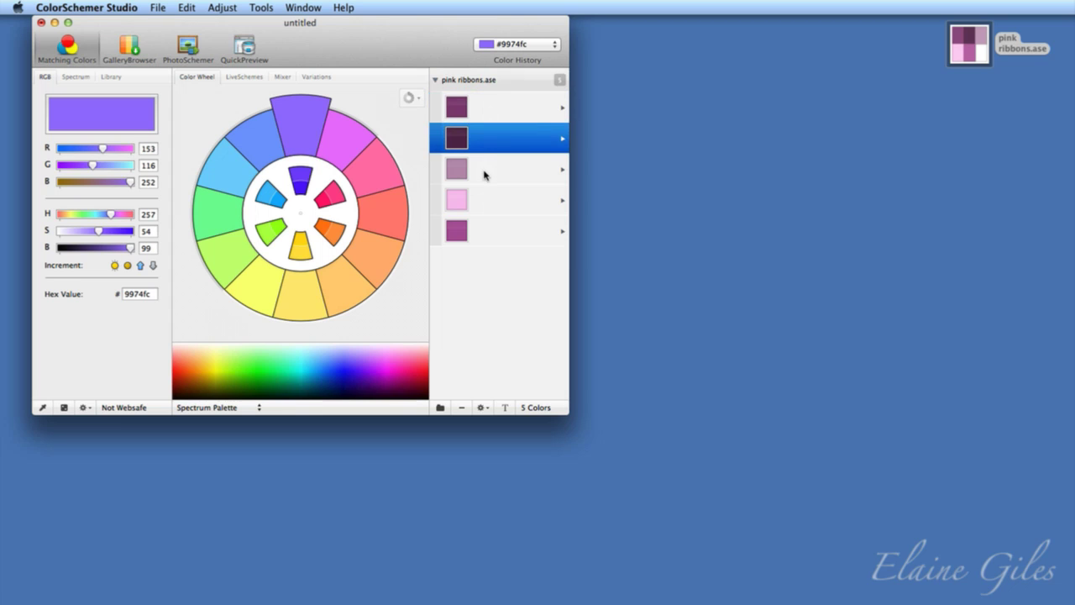
left_click(484, 172)
left_click(483, 206)
left_click(483, 240)
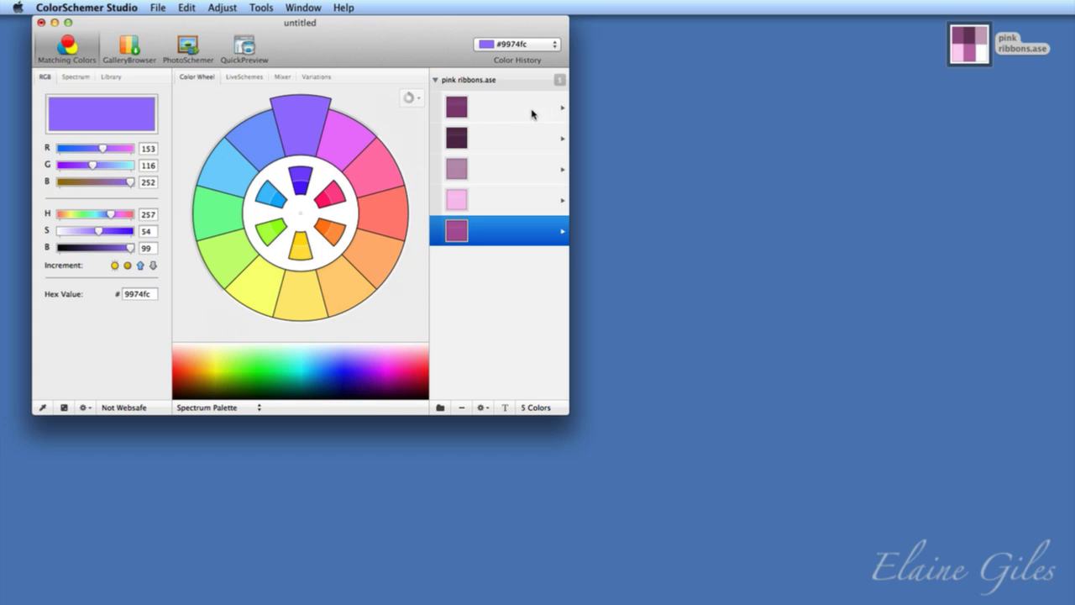
Switch to the Kuler document in Pages and arrange its window beside ColorSchemer Studio so the pink ribbons colours stay visible
left_click_drag(413, 38, 391, 23)
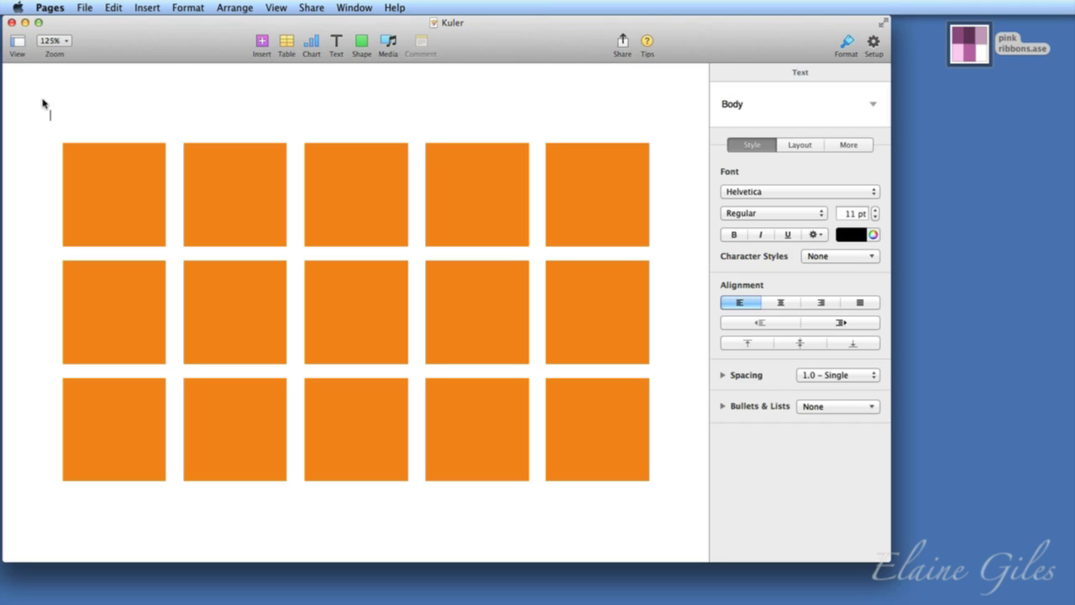
left_click_drag(158, 46, 350, 34)
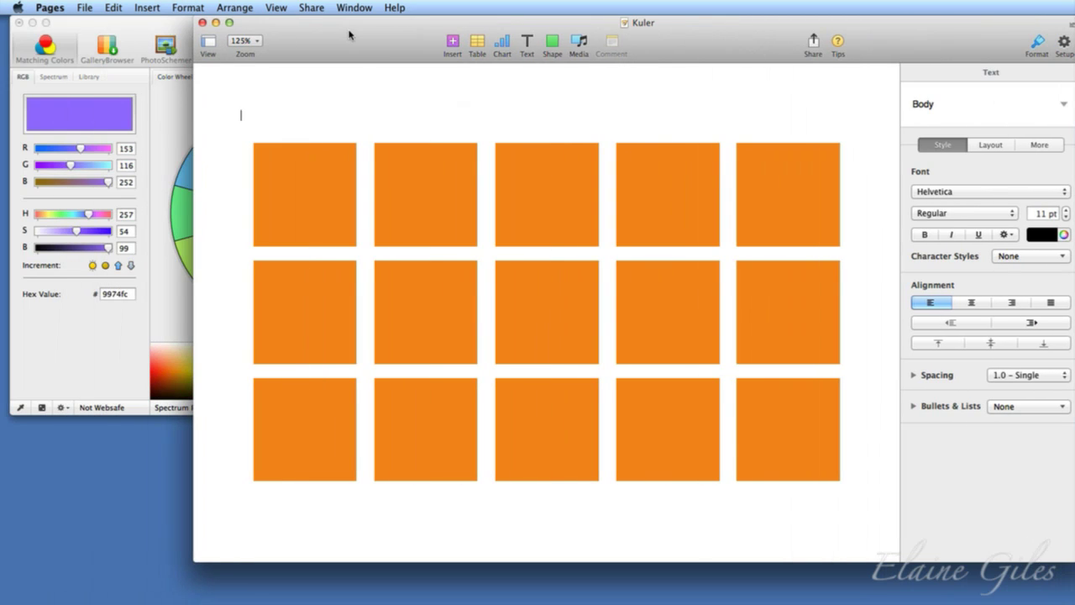
left_click(325, 204)
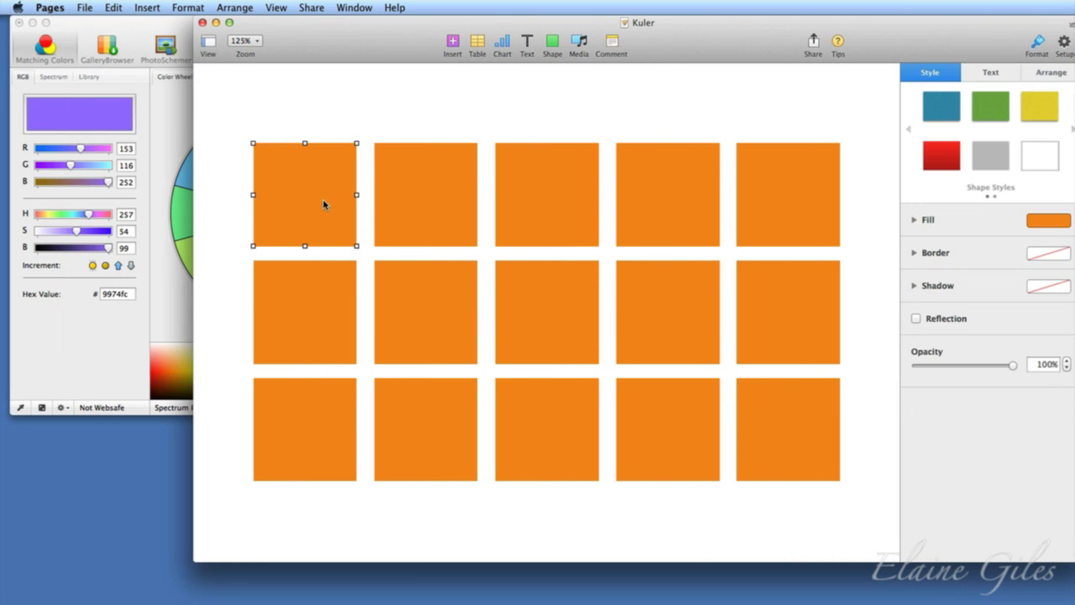
left_click_drag(132, 23, 701, 15)
left_click_drag(490, 25, 240, 25)
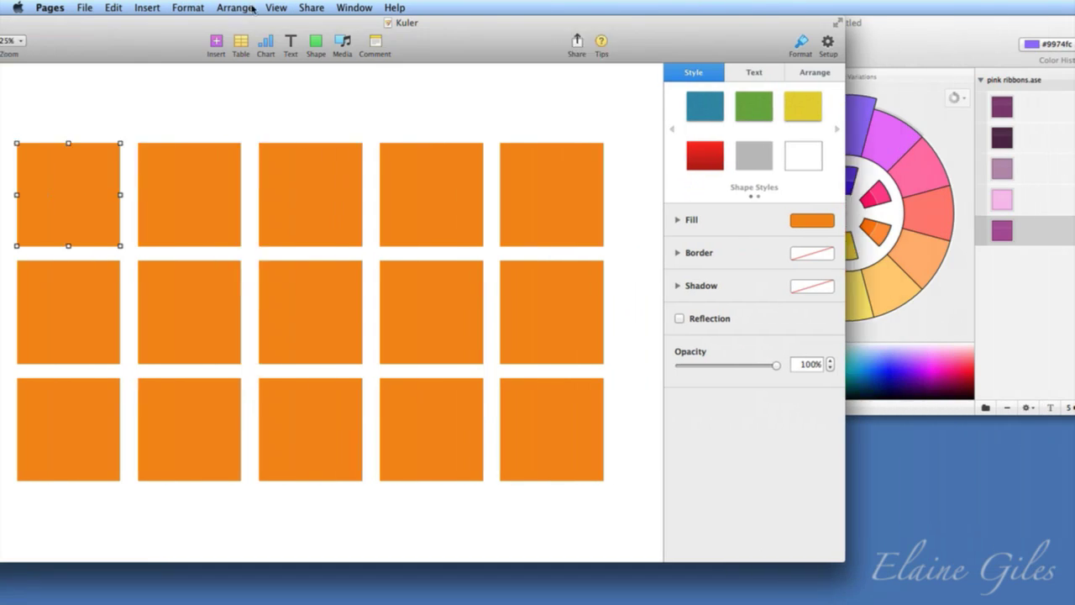
left_click_drag(638, 33, 480, 34)
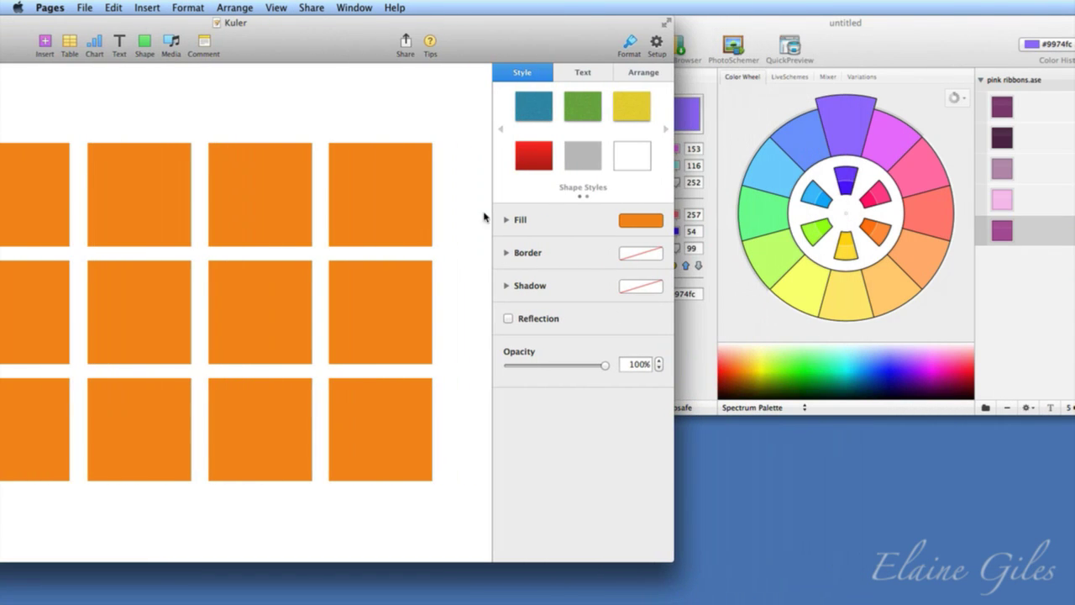
Select the last orange square in the bottom row, expand its Fill settings and examine the preset fills and colour palette
left_click(363, 215)
left_click(379, 307)
left_click(403, 420)
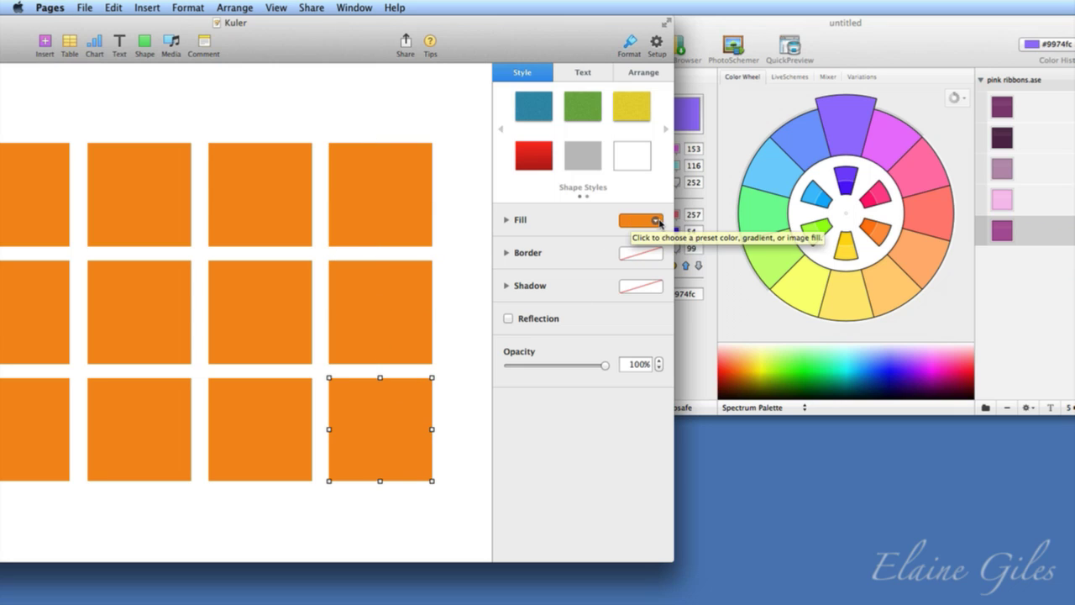
left_click(507, 220)
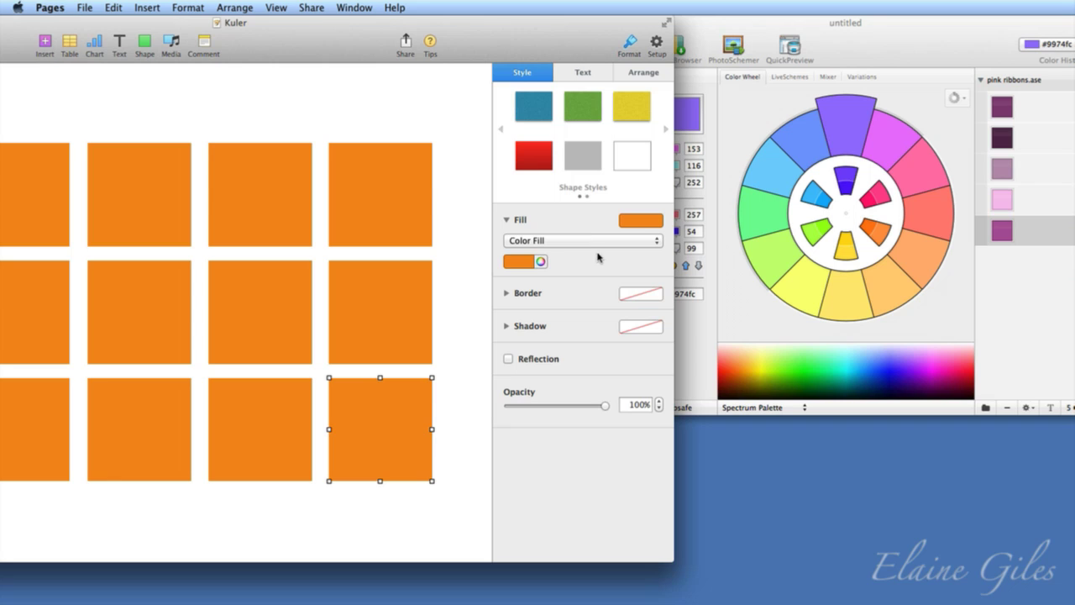
left_click(655, 222)
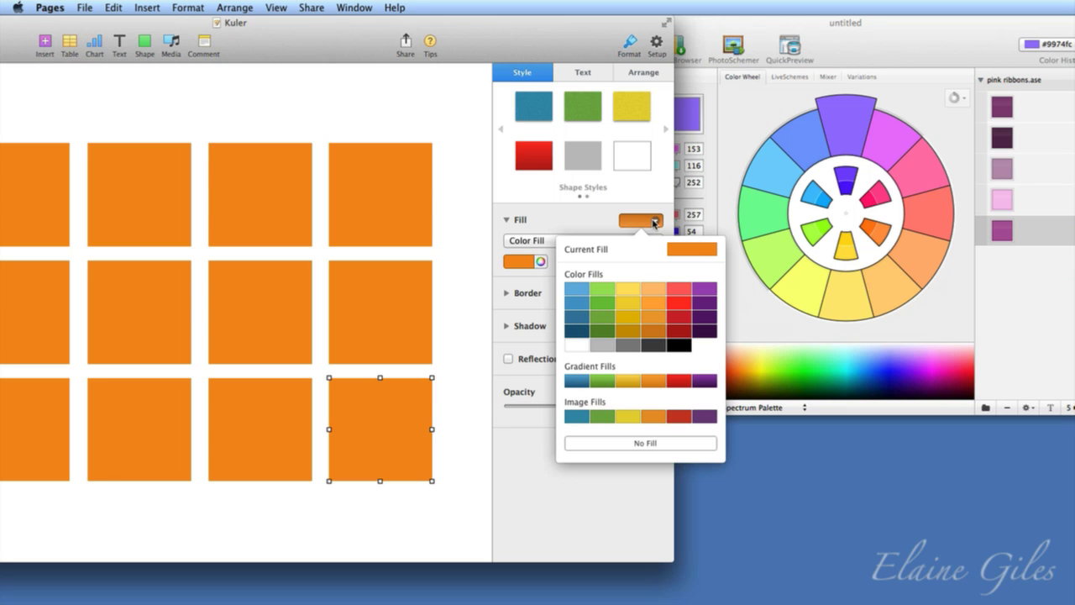
left_click(571, 222)
left_click(507, 221)
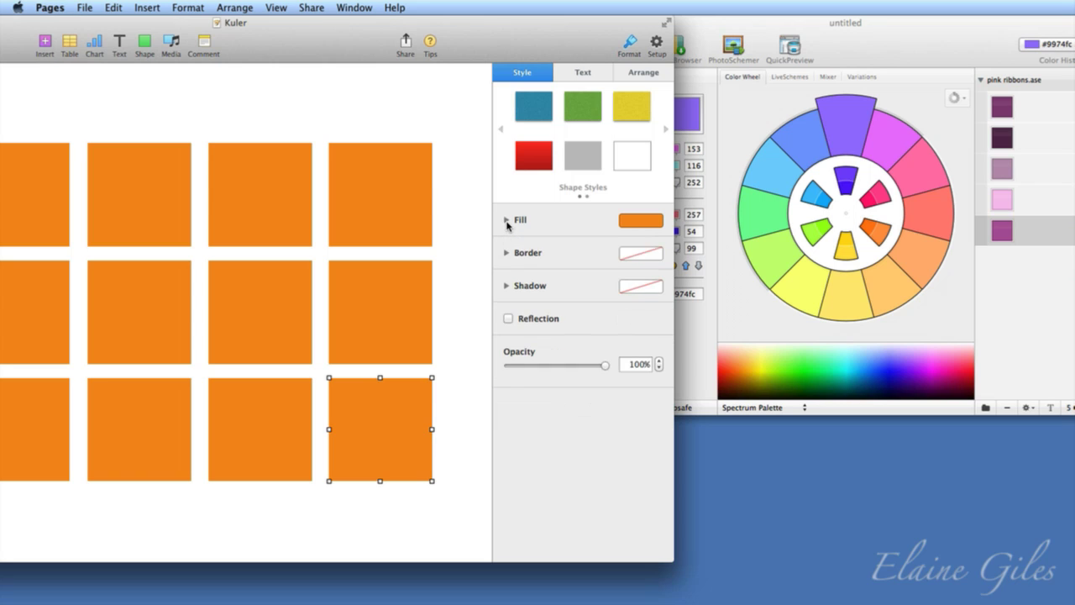
left_click(508, 221)
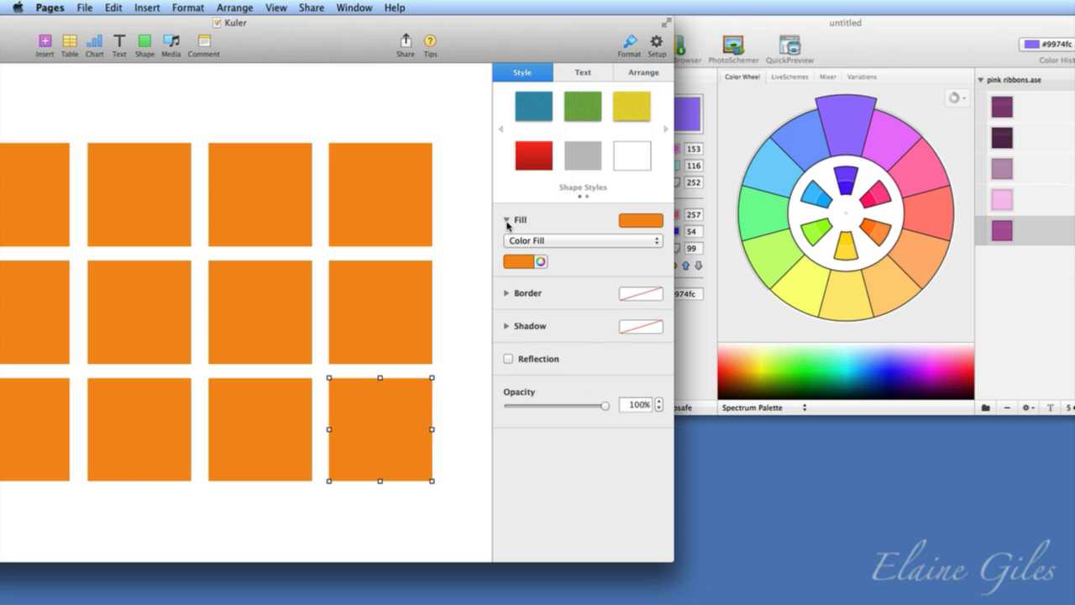
left_click(527, 262)
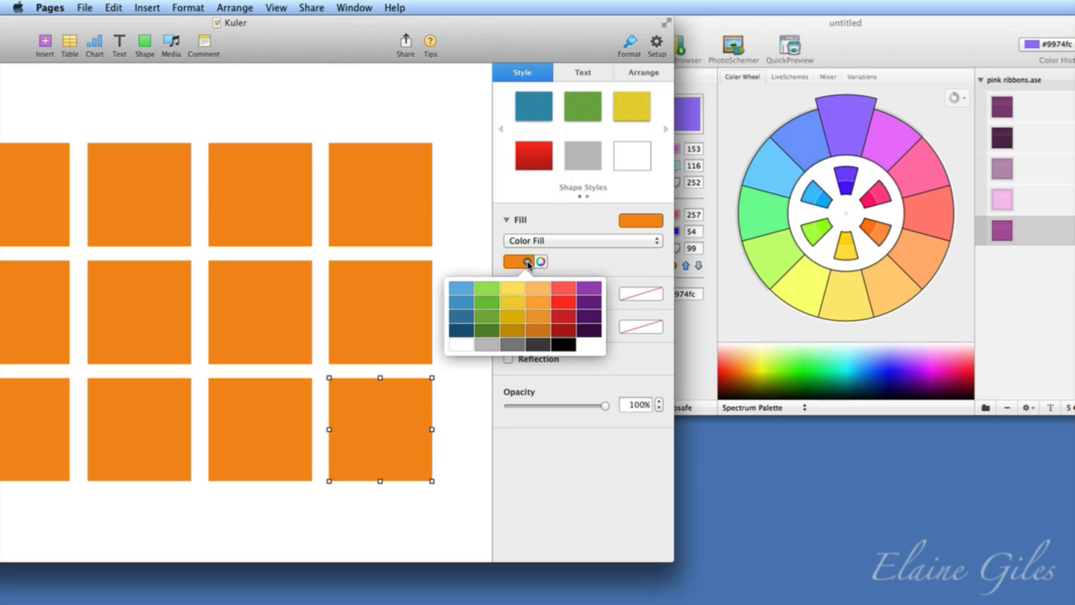
left_click(571, 266)
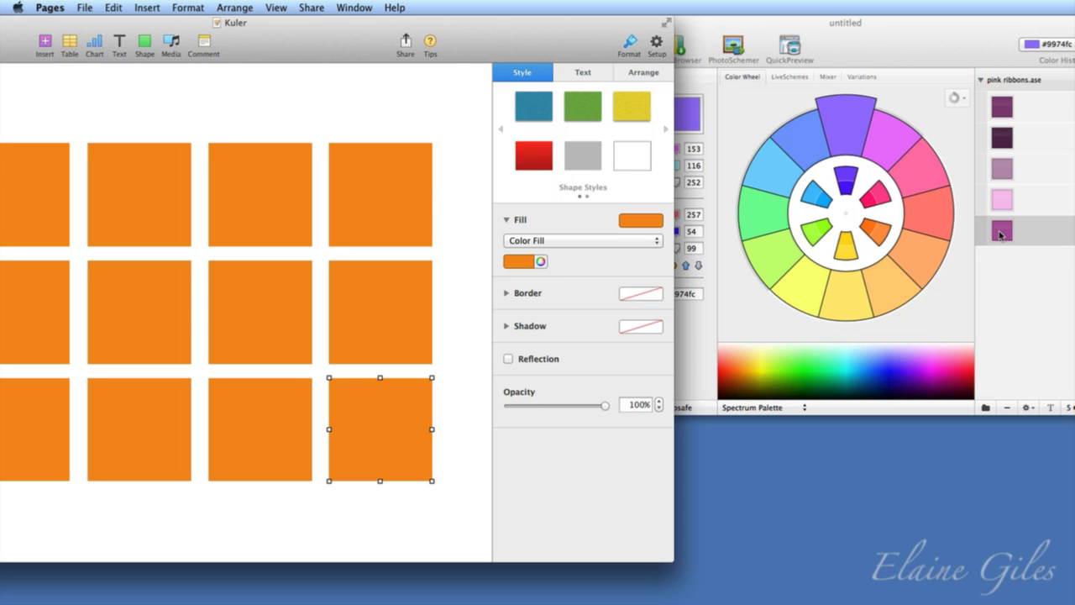
Fill the last column's squares with pink ribbons colours: magenta in the bottom row, mauve in the middle and darkest purple at the top
left_click_drag(1001, 235, 522, 263)
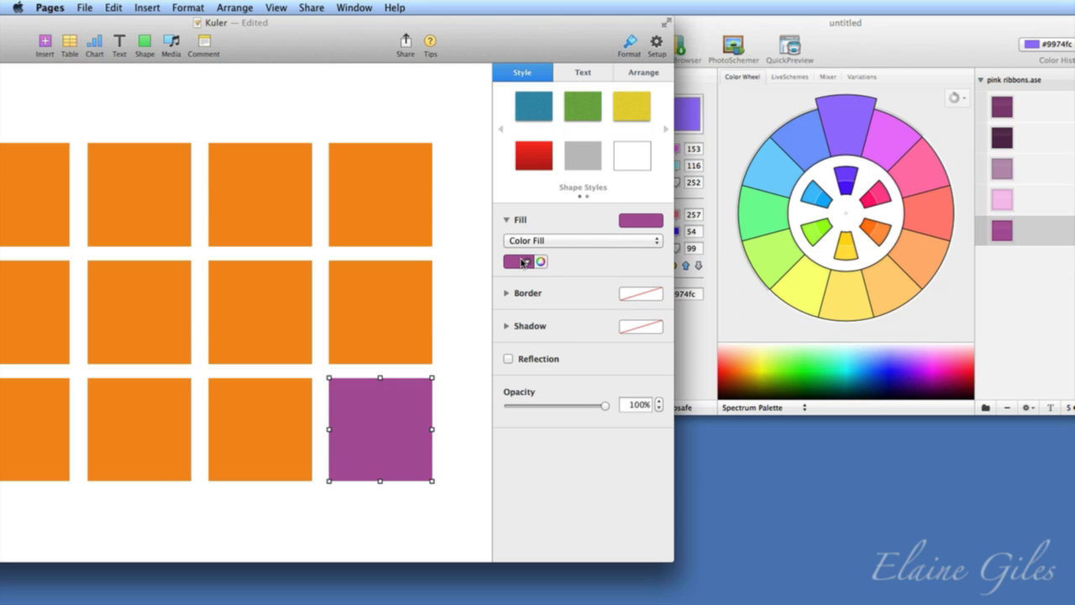
left_click(405, 298)
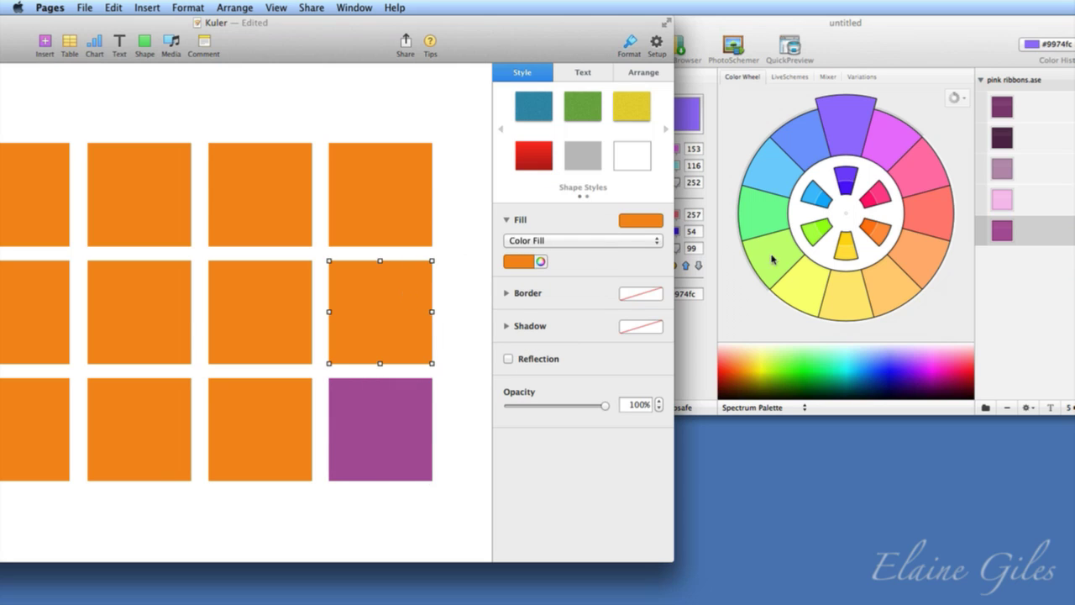
left_click_drag(1000, 170, 518, 263)
left_click(391, 190)
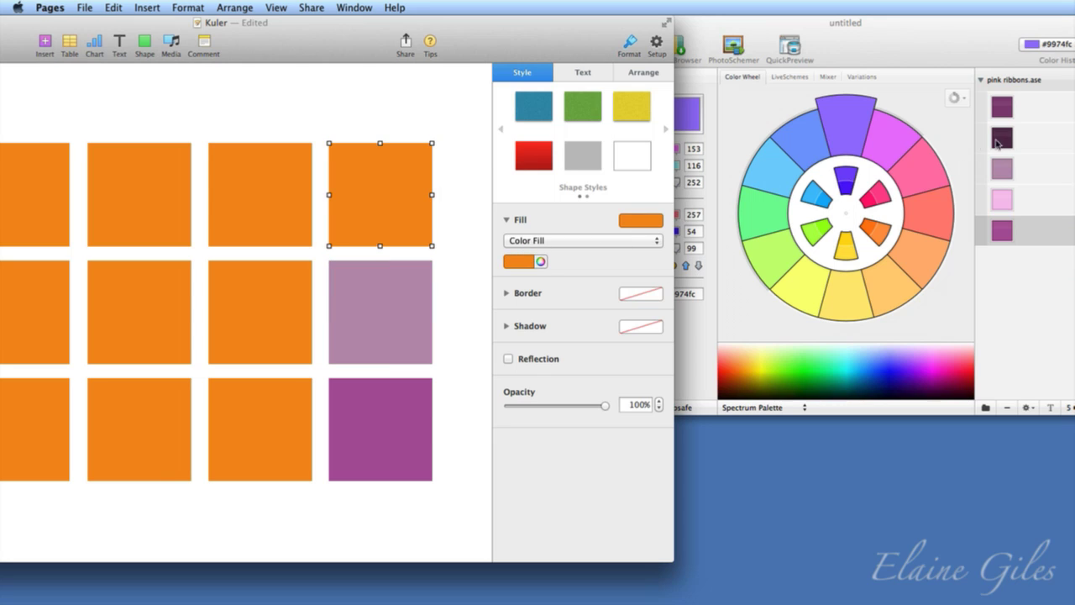
left_click_drag(1001, 139, 518, 261)
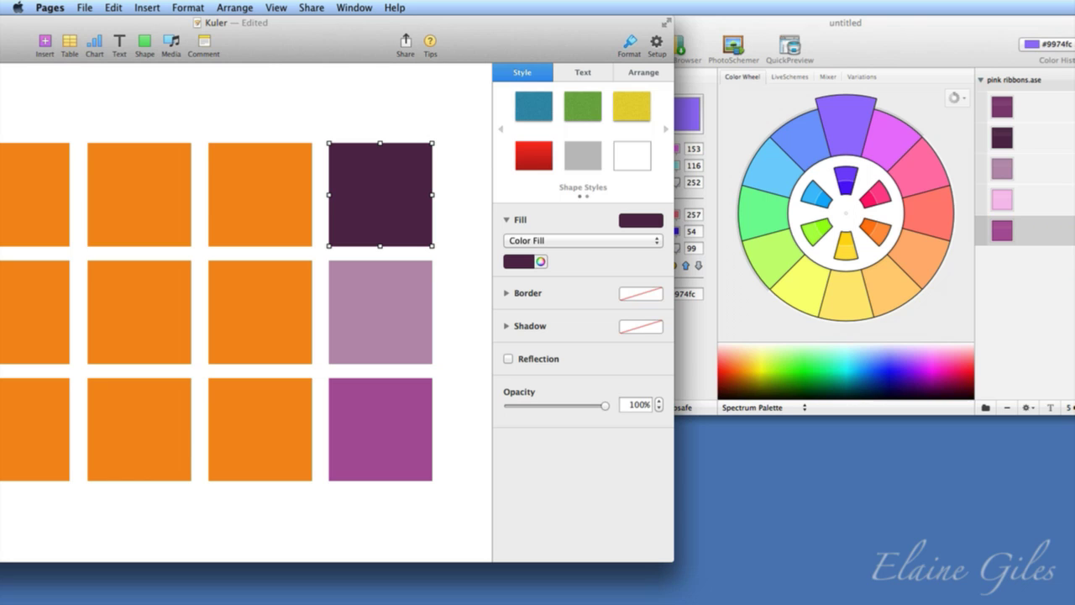
Switch to ColorSchemer Studio and import NWAG Blue.ase from the Desktop into the favourite colours
left_click(861, 83)
left_click_drag(892, 21, 664, 22)
left_click(167, 7)
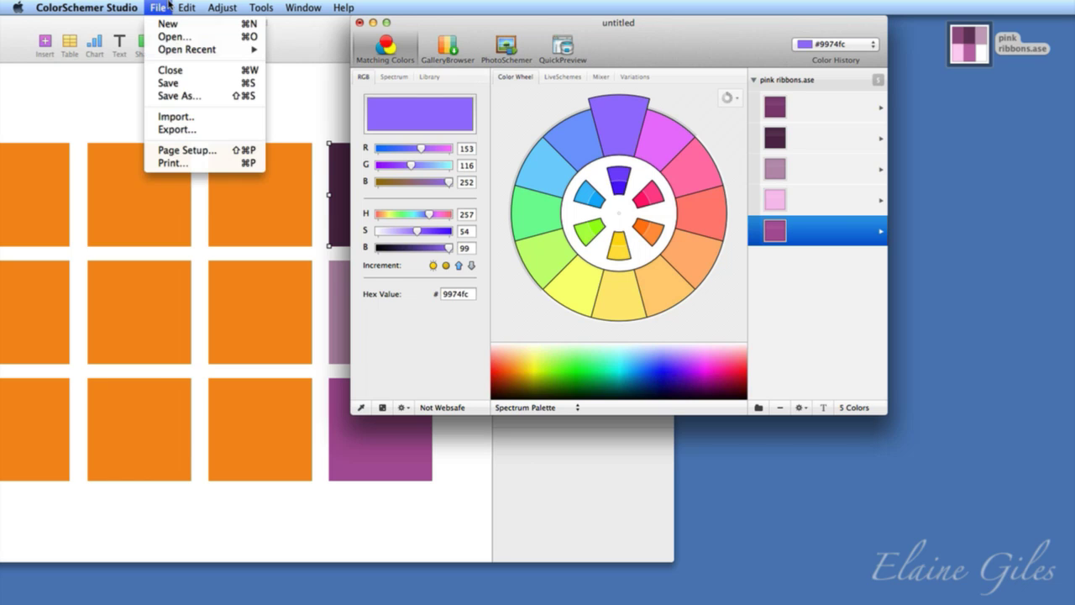
left_click(200, 116)
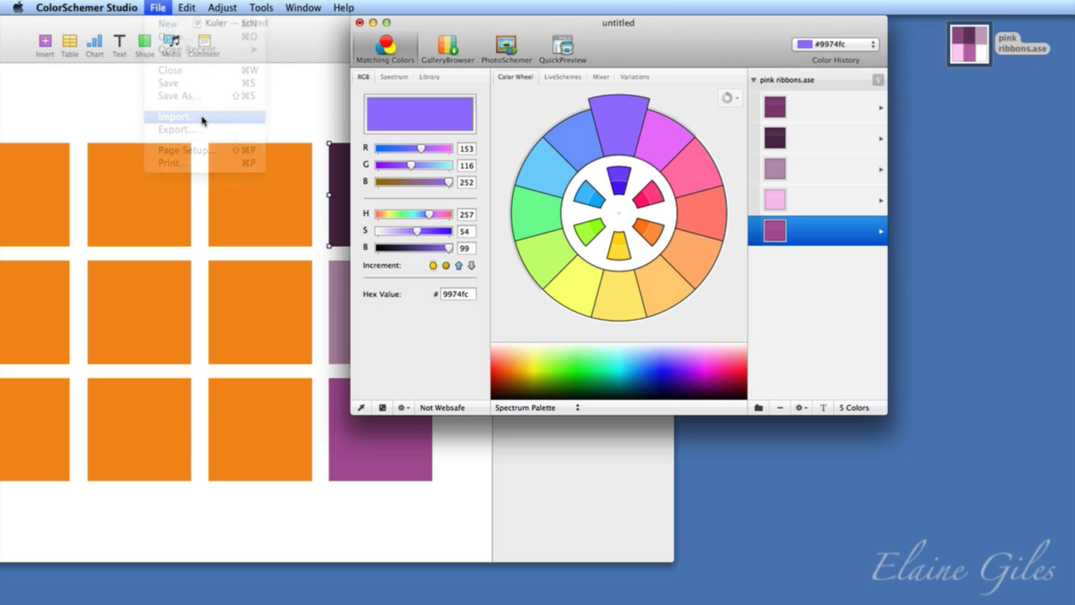
left_click(740, 217)
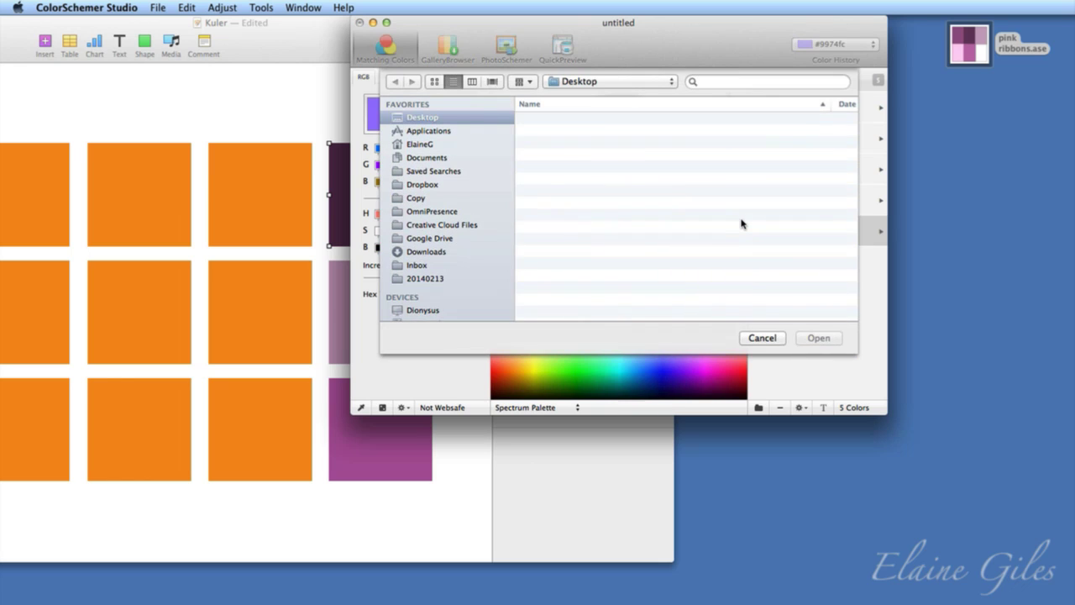
left_click(578, 146)
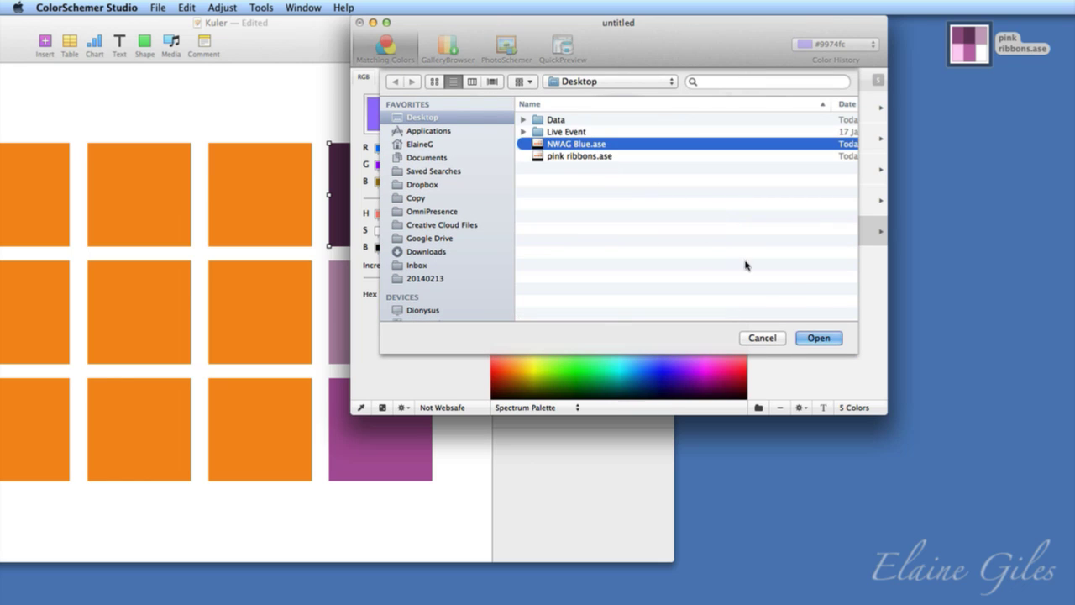
left_click(819, 338)
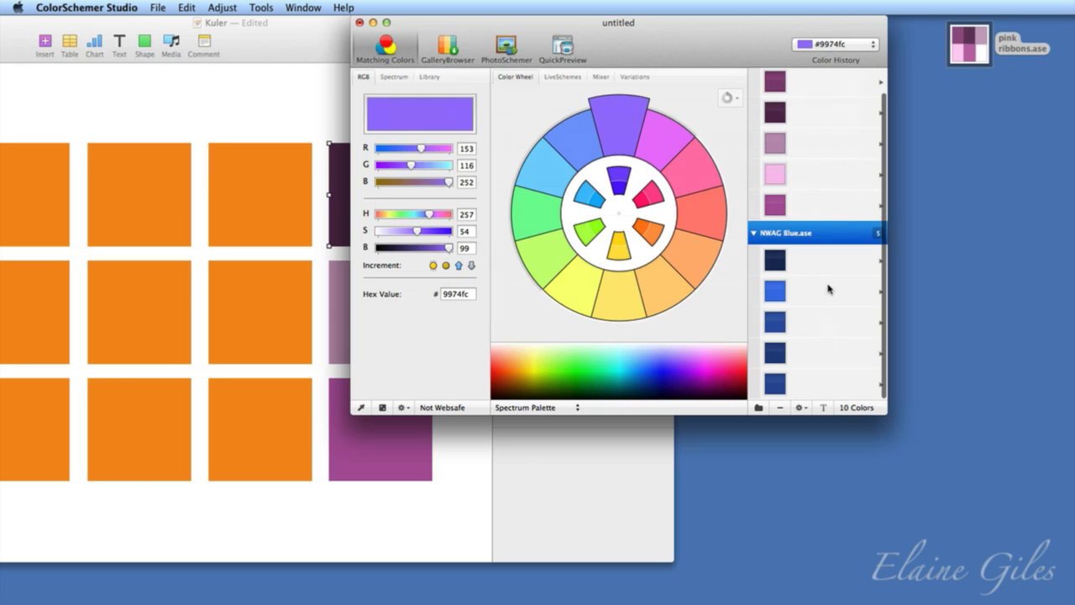
Place the ColorSchemer Studio window clear of the Pages squares, collapse the pink ribbons.ase group and leave NWAG Blue.ase expanded
left_click_drag(736, 24, 915, 24)
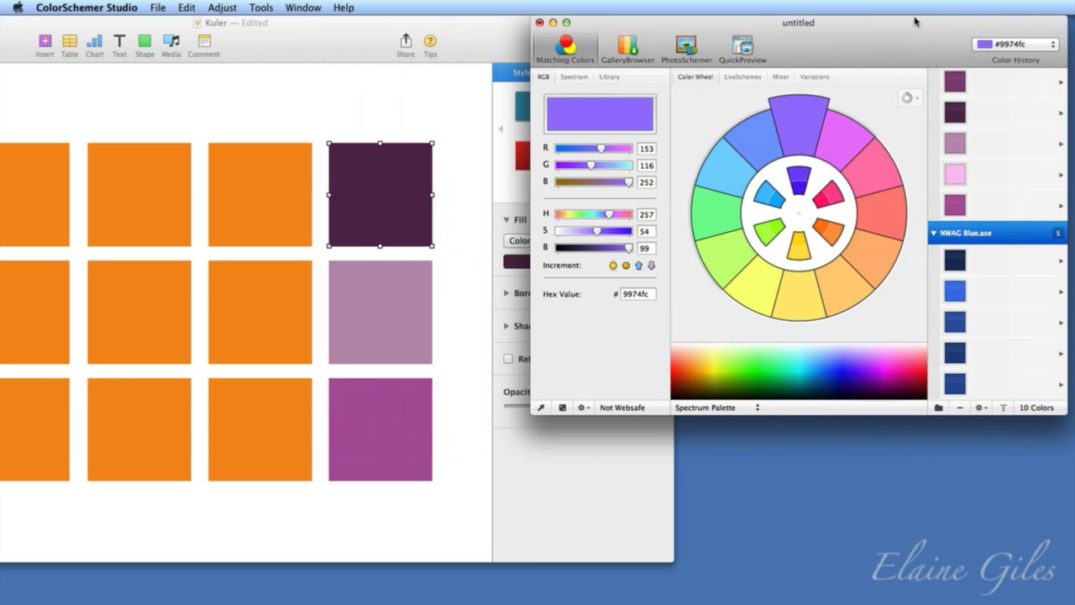
scroll(967, 138, "up", 2)
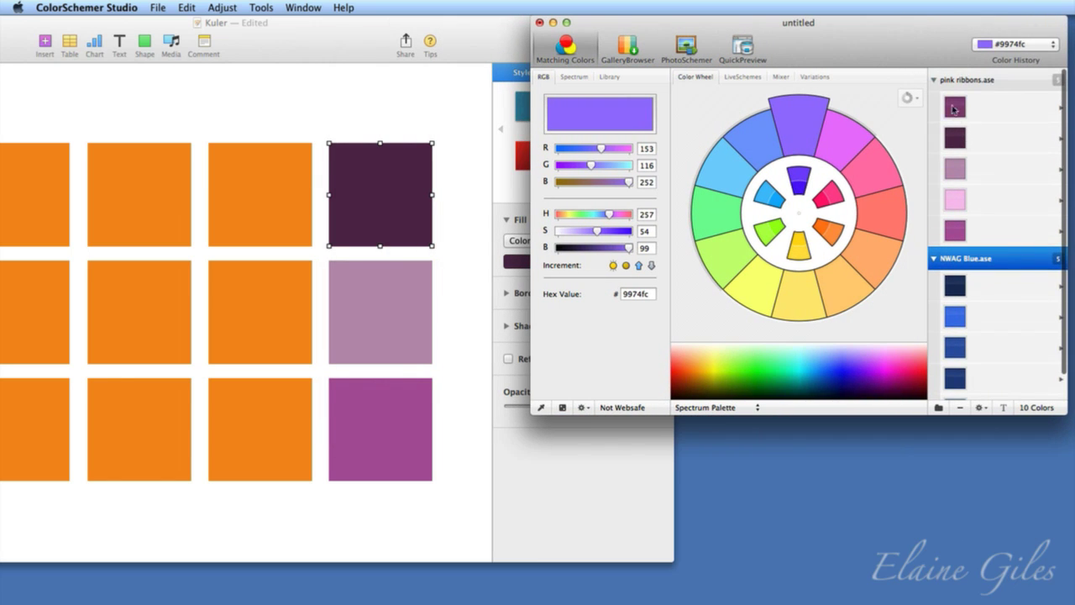
left_click(935, 81)
left_click(933, 104)
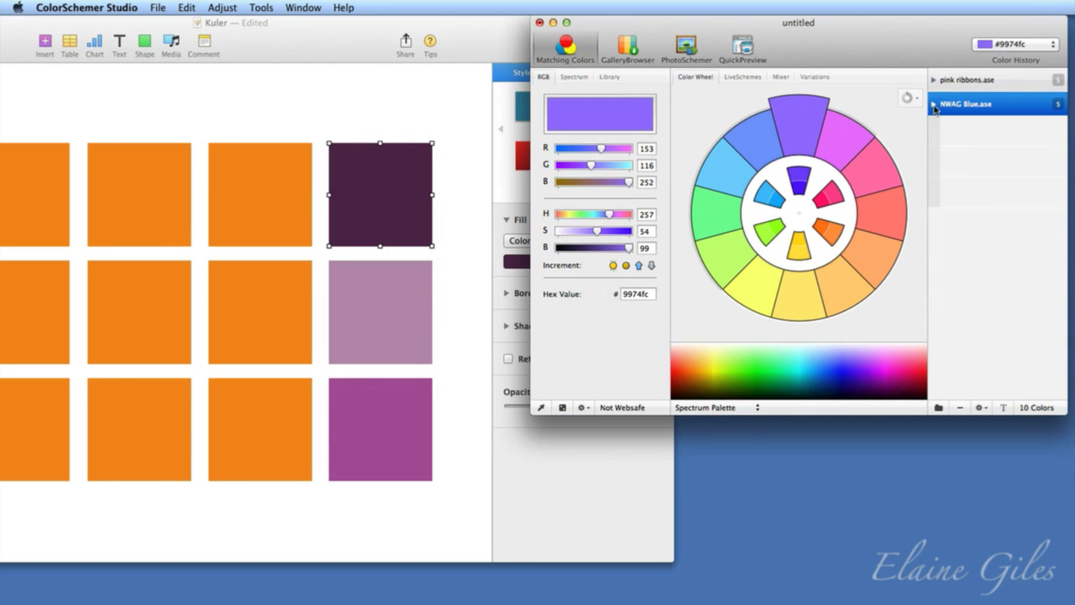
left_click(934, 104)
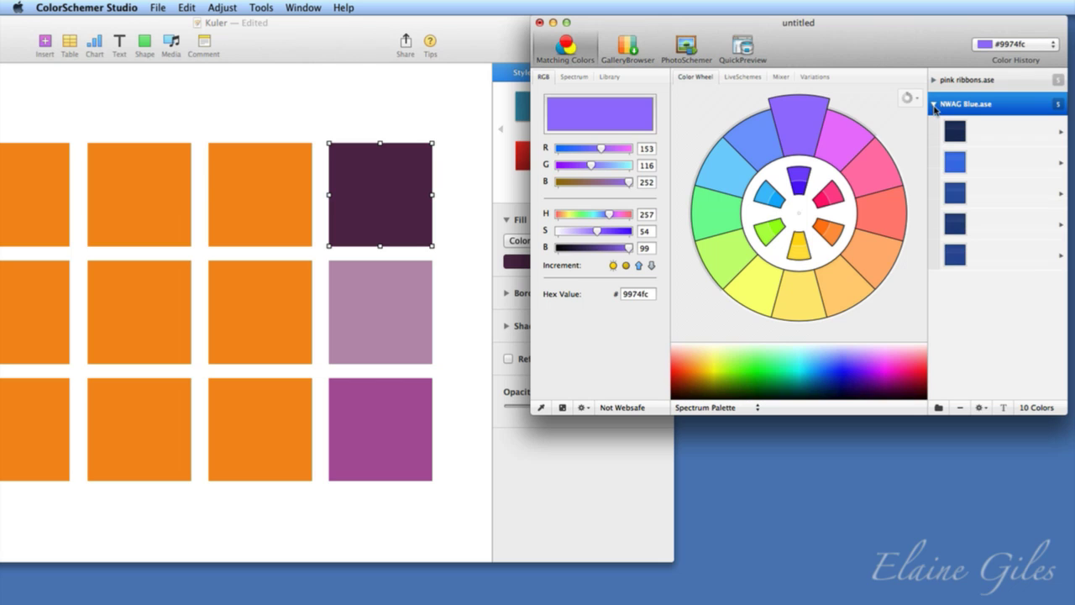
Back in Pages, fill the fourth square of the top row with NWAG Blue's bright blue and bring the whole document window into view
left_click(510, 187)
left_click(283, 199)
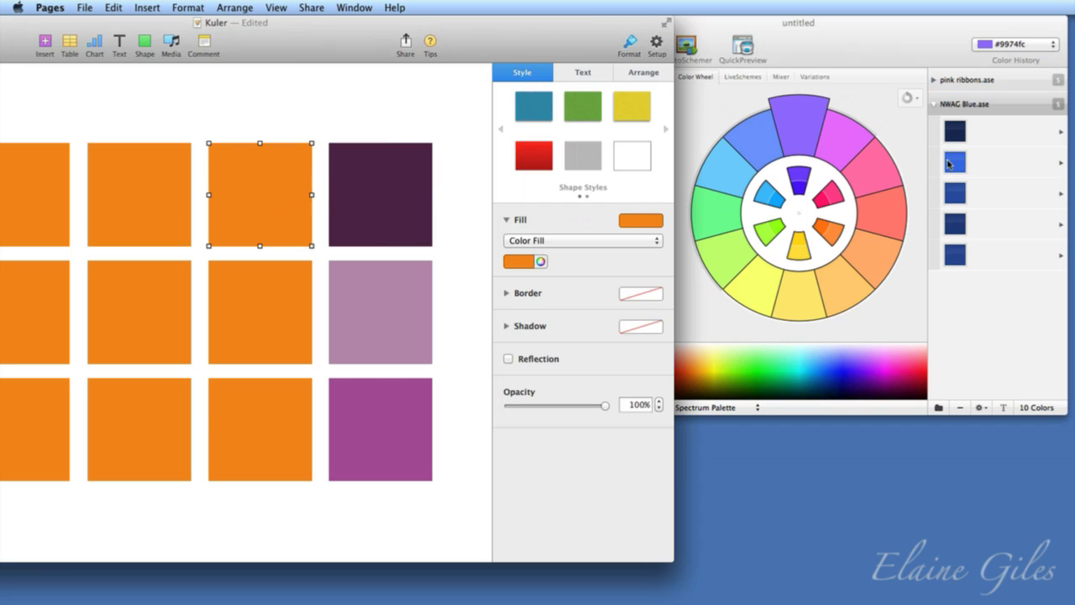
left_click_drag(955, 165, 525, 263)
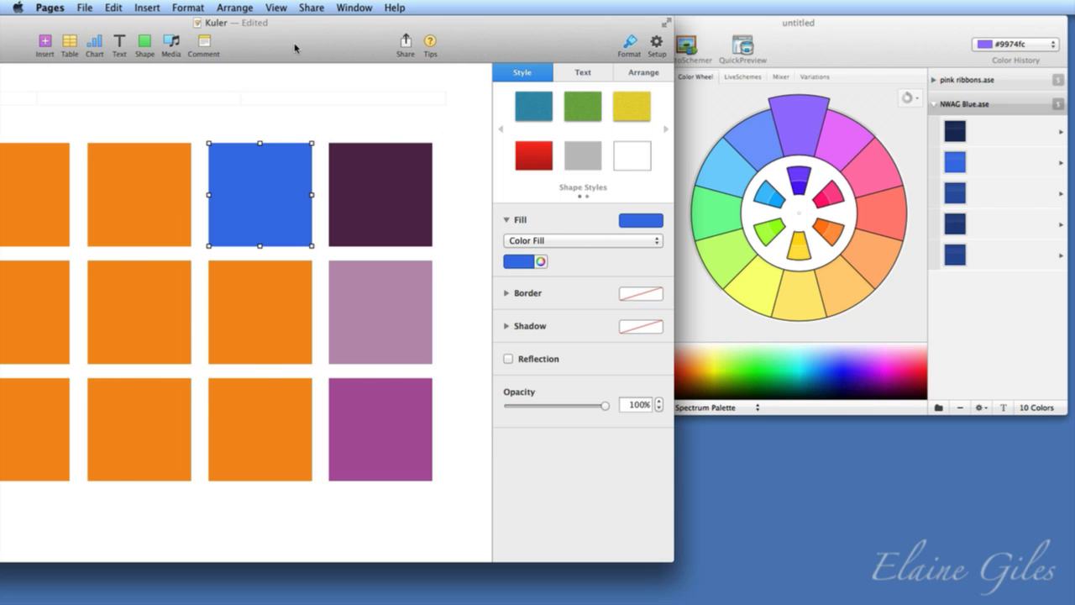
left_click_drag(295, 36, 552, 35)
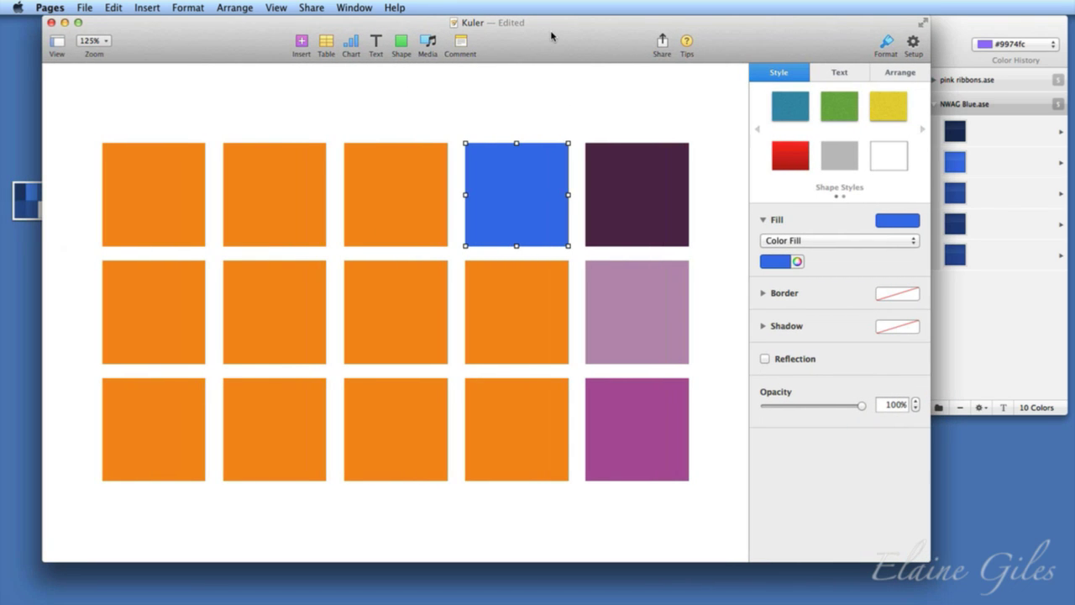
Hide Pages, open iBooks Author and create a book from the landscape Photo Book template, keeping its window clear of the NWAG Blue swatches
key("super+h")
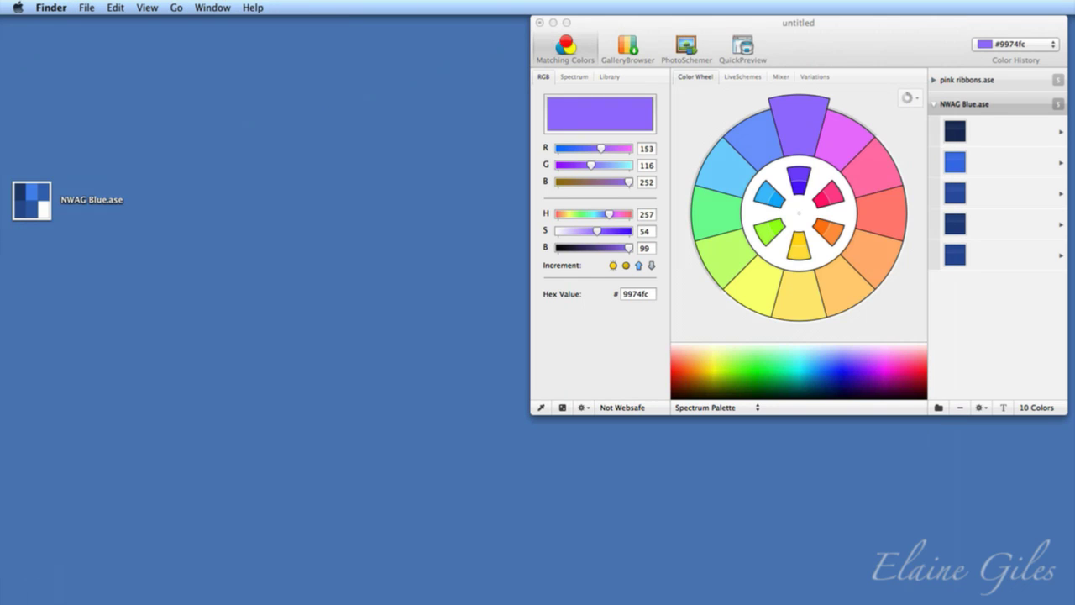
key("super+space")
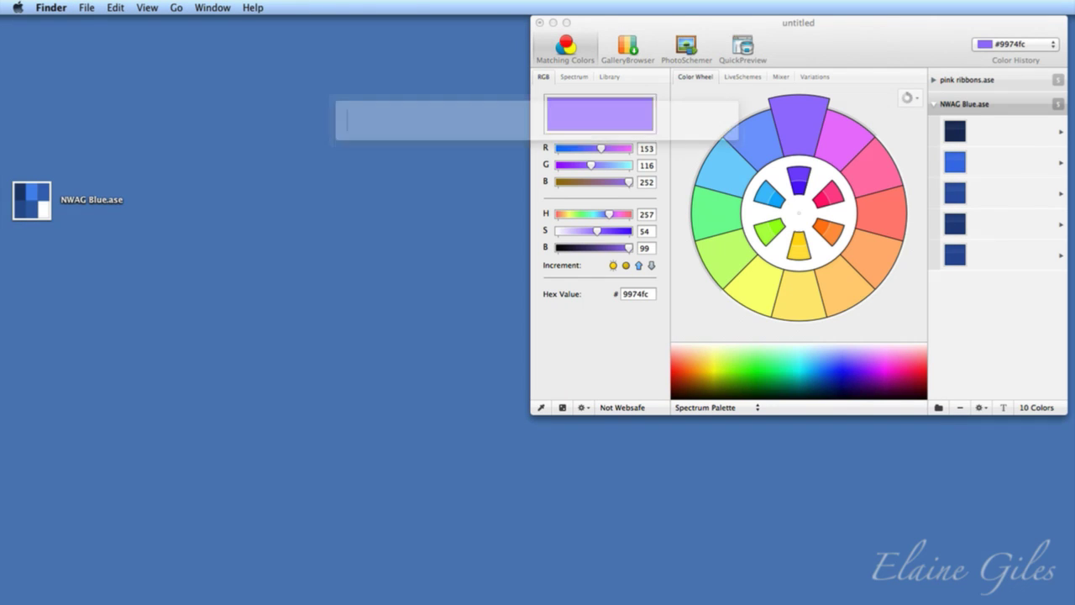
type("ib")
key("Return")
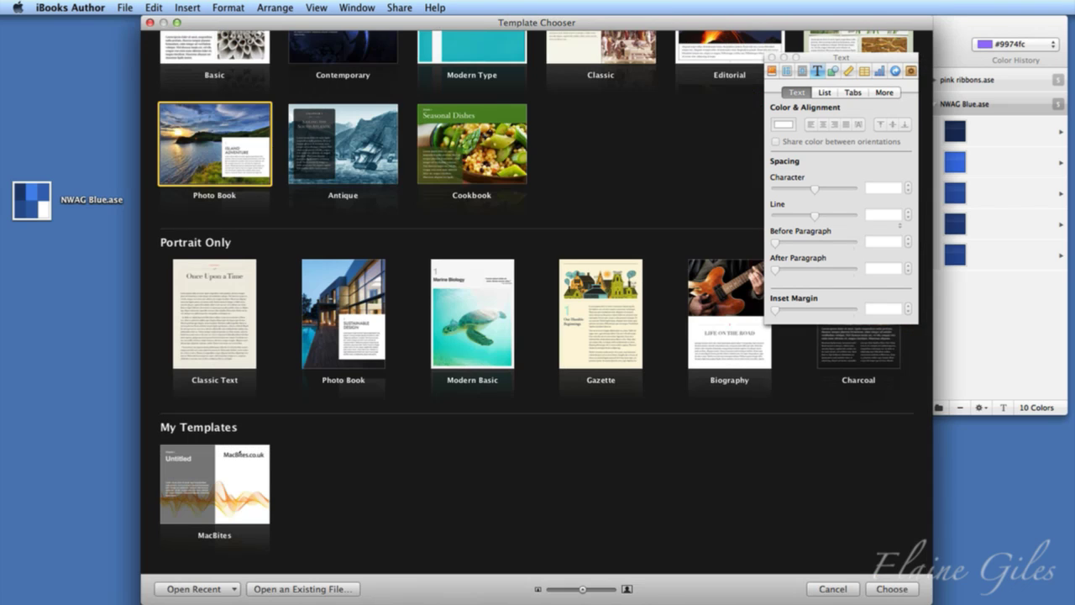
left_click_drag(629, 24, 492, 8)
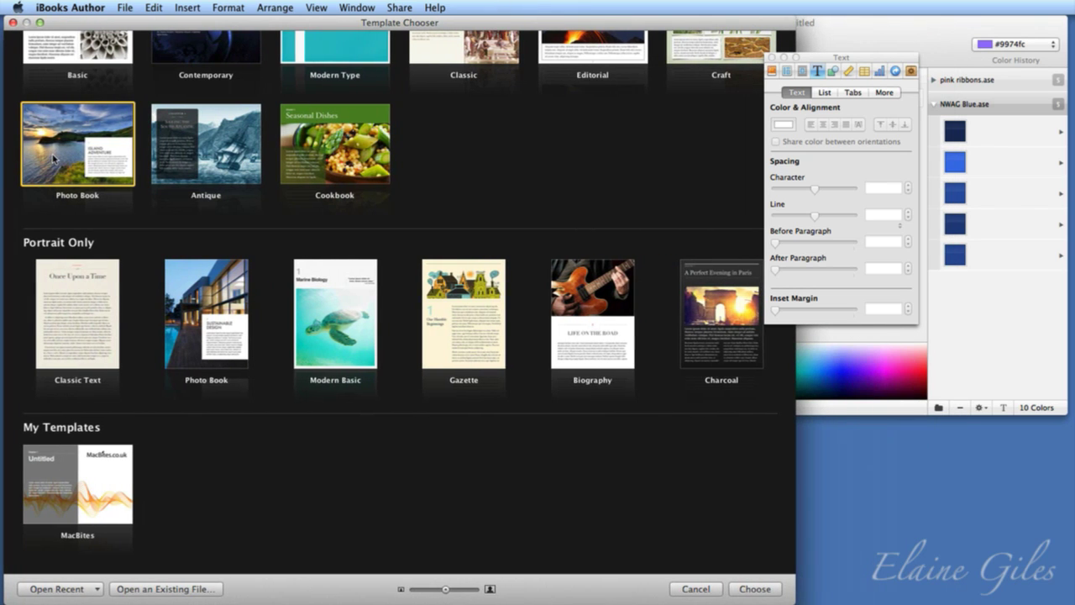
mouse_move(53, 157)
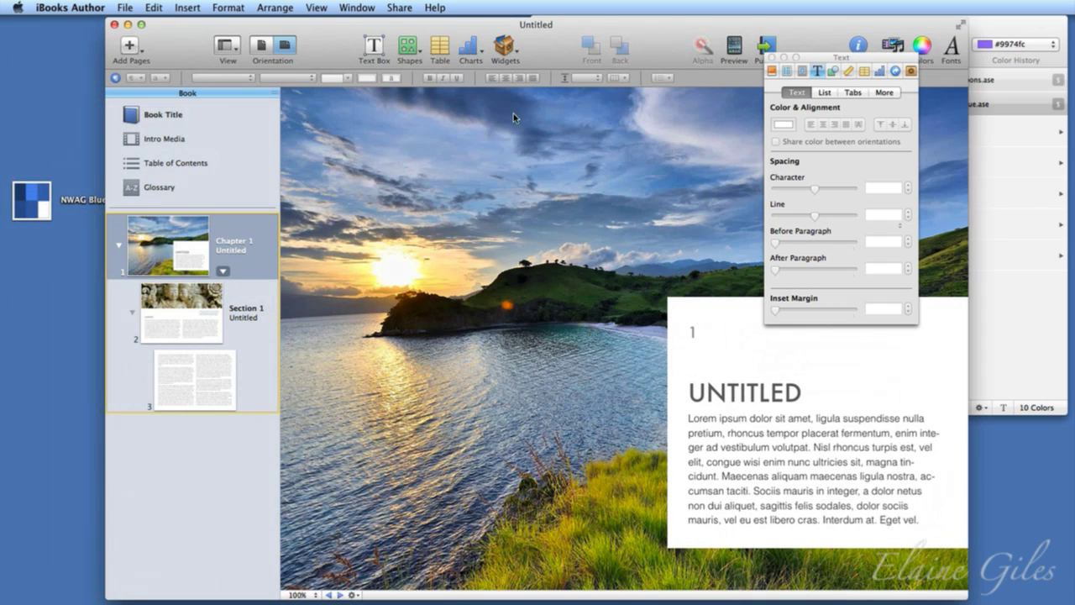
left_click_drag(662, 25, 559, 24)
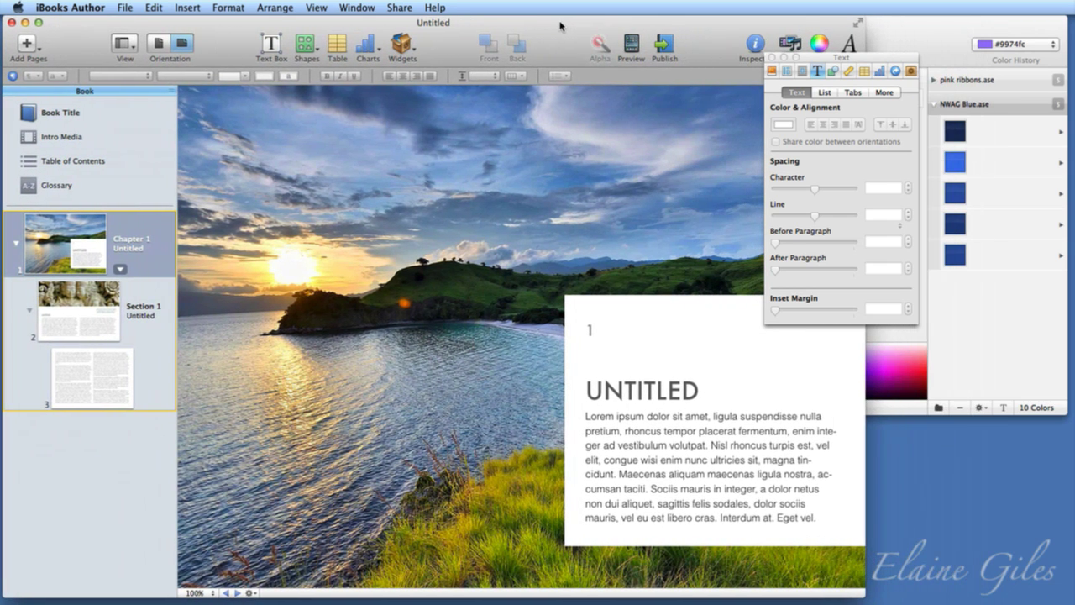
Colour the chapter title with NWAG Blue's bright blue and the body paragraph with its last blue, keeping the Text inspector clear of the swatches
left_click(621, 391)
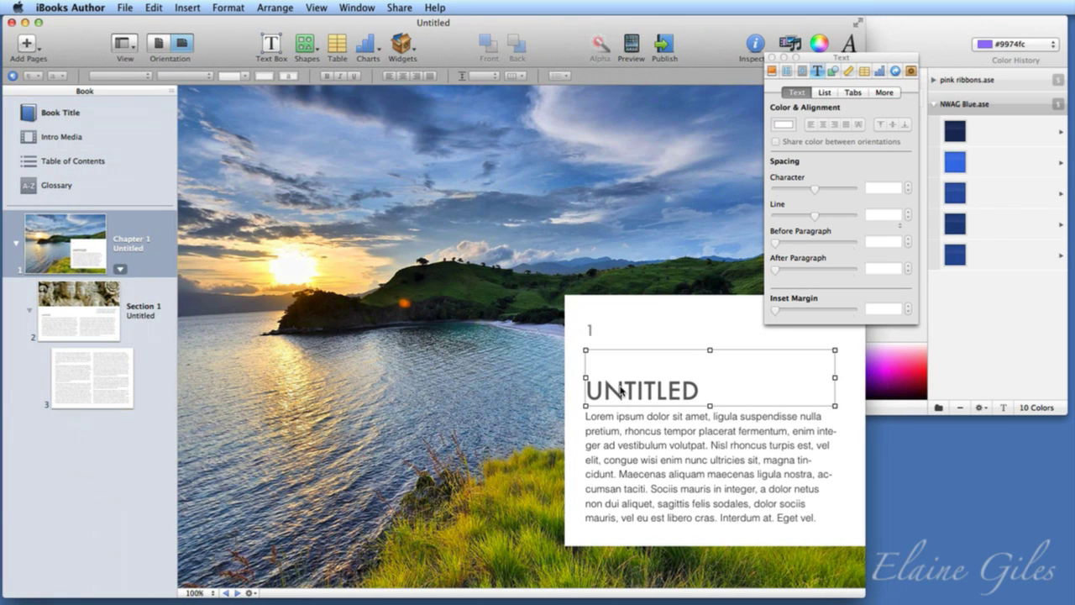
left_click(627, 431)
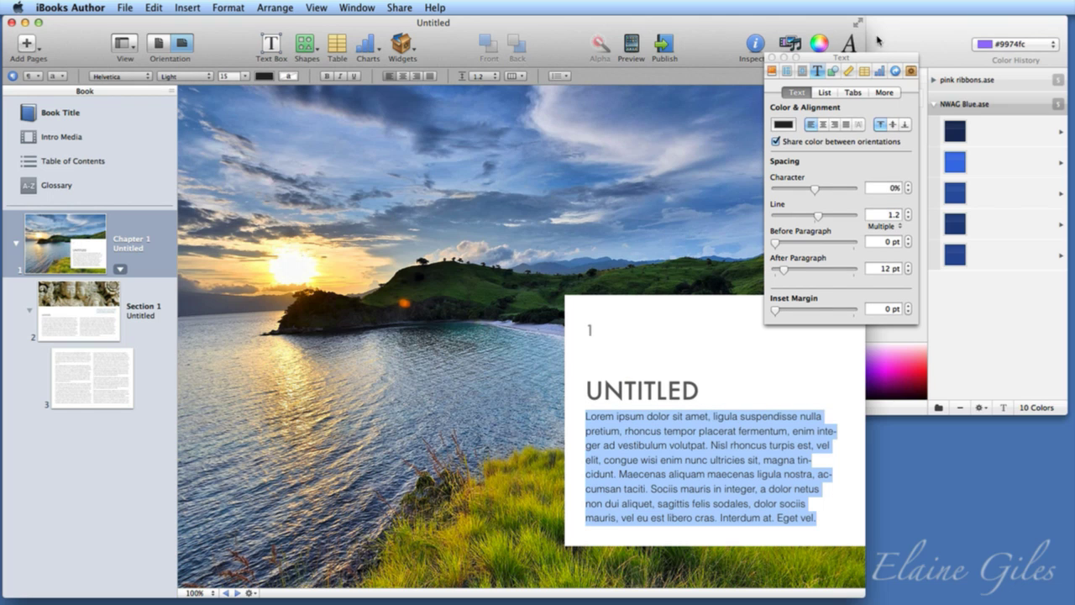
left_click_drag(874, 61, 986, 331)
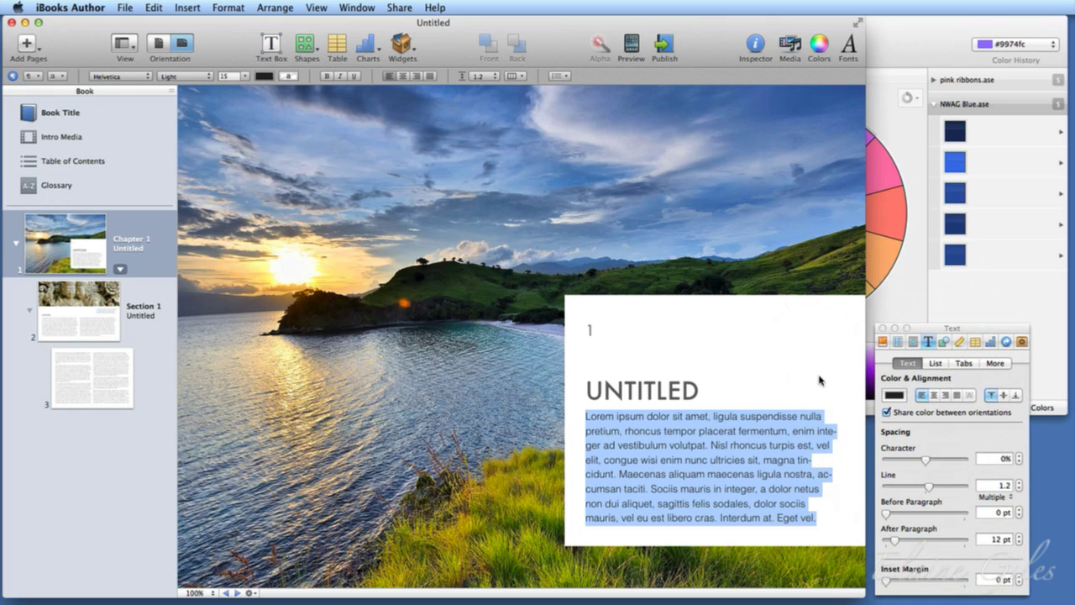
left_click(626, 395)
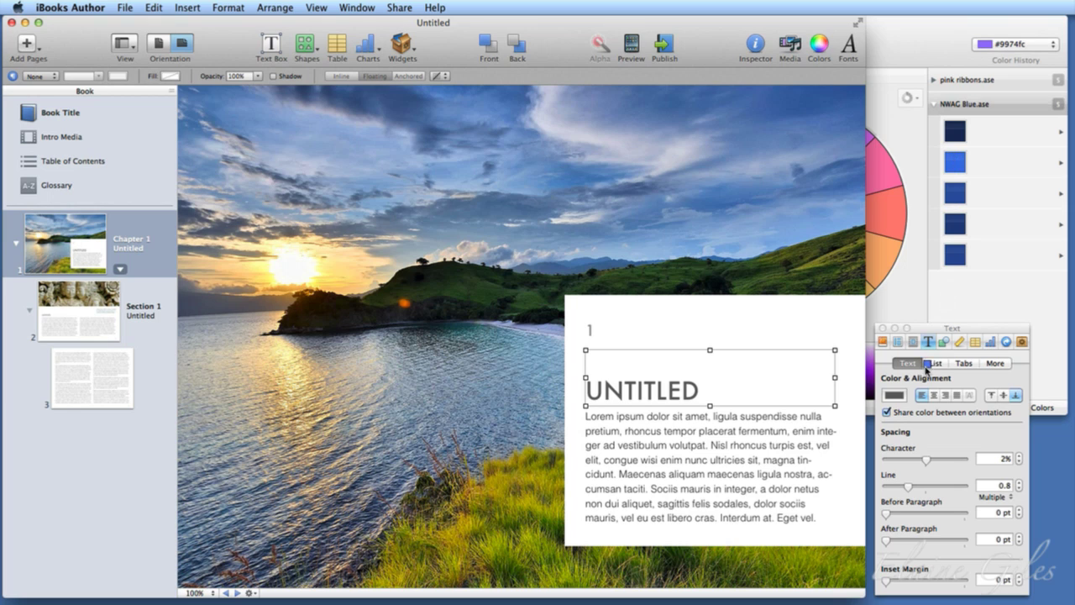
left_click(896, 395)
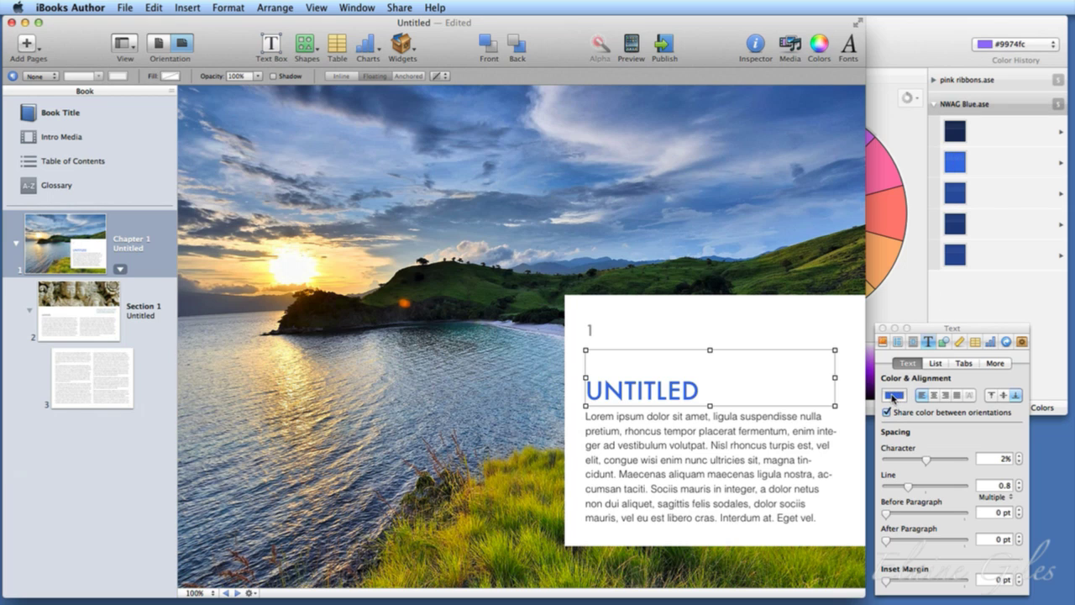
triple_click(732, 415)
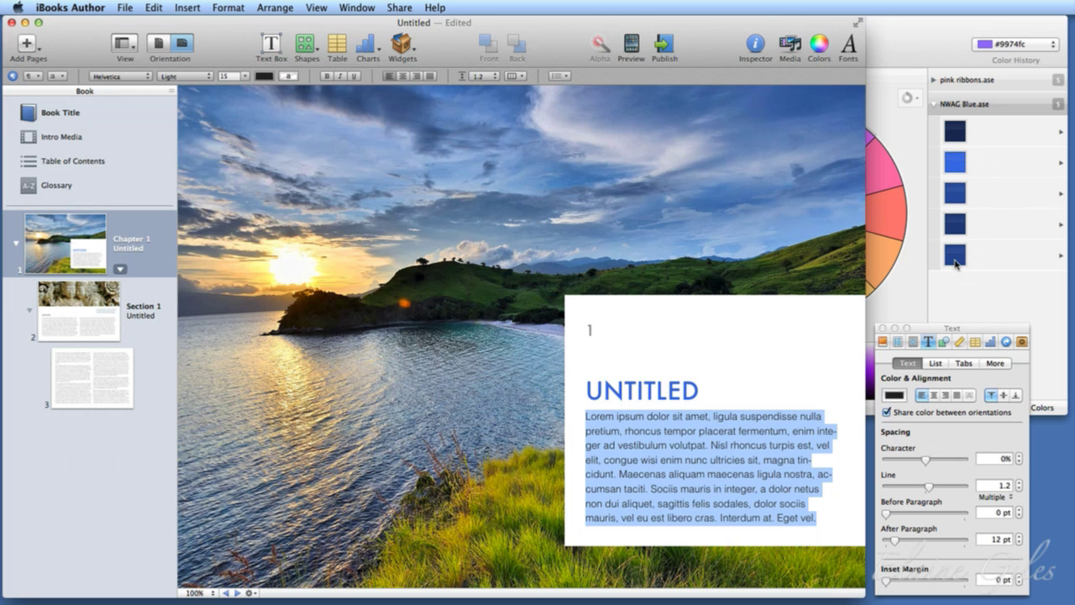
left_click_drag(956, 257, 896, 395)
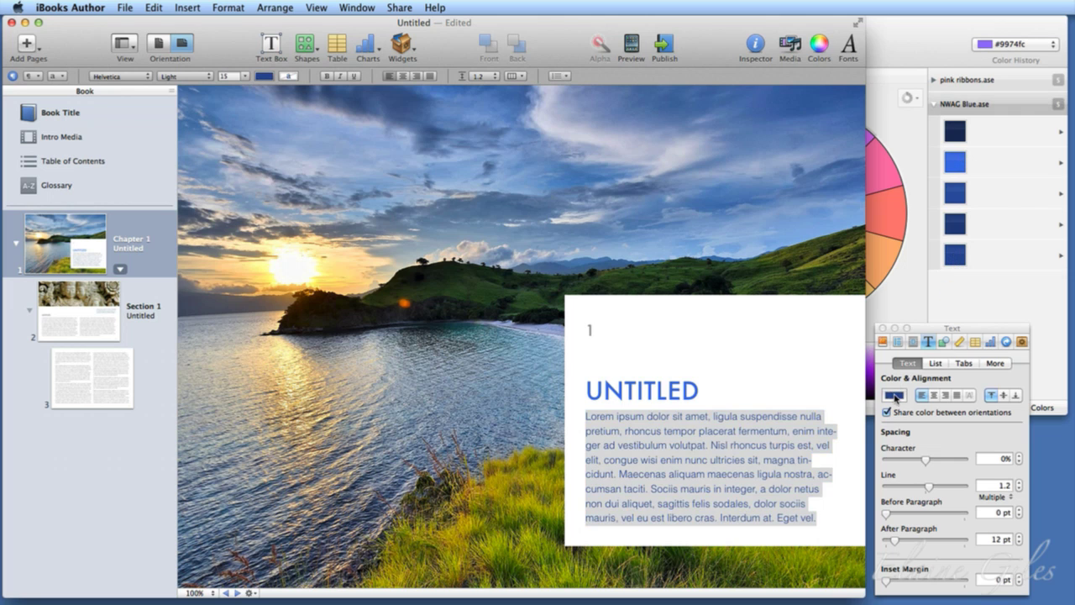
Expand the pink ribbons.ase group in ColorSchemer Studio and recolour the chapter's body paragraph in iBooks Author with its magenta
left_click(947, 78)
left_click(933, 80)
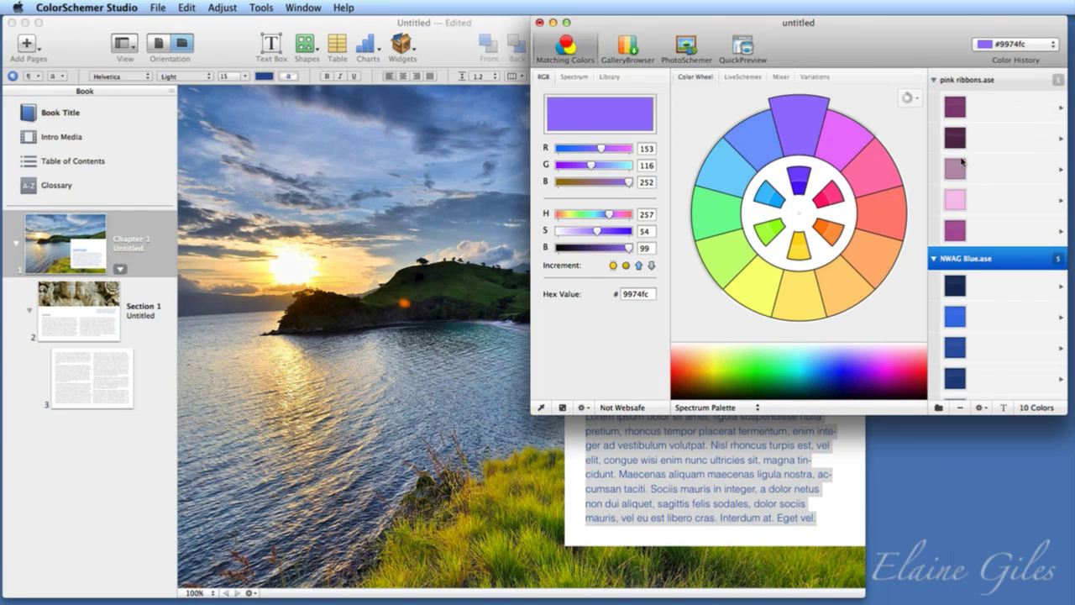
left_click(536, 483)
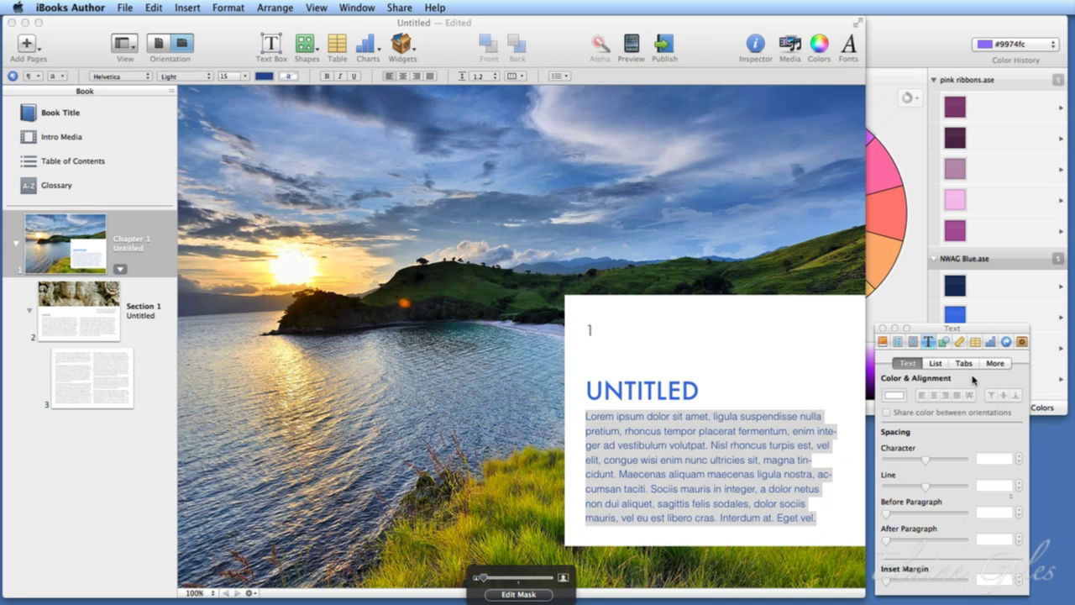
left_click(712, 421)
left_click_drag(956, 230, 897, 400)
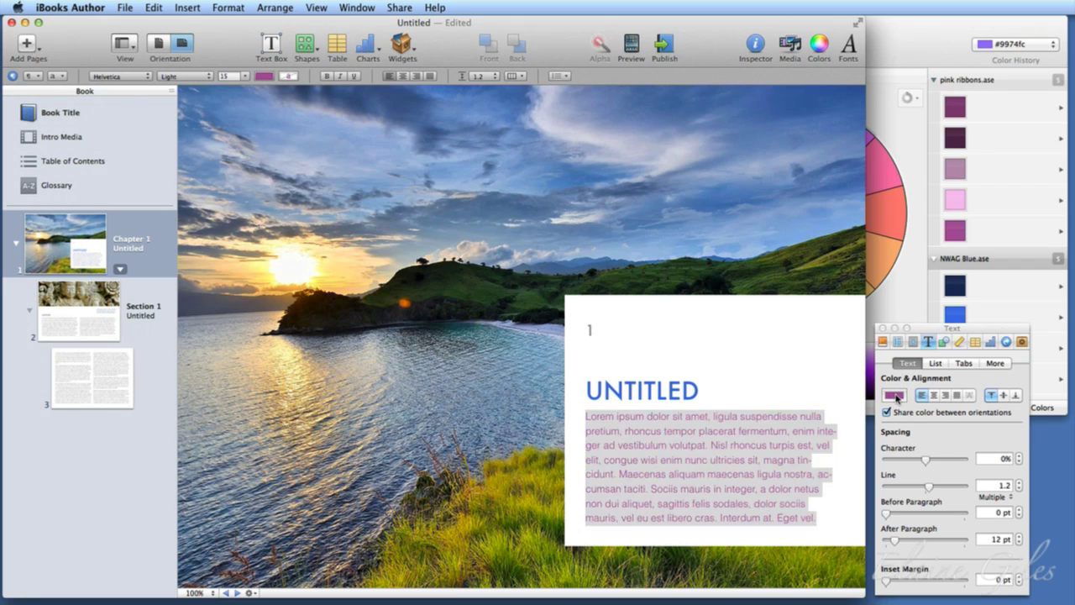
left_click(794, 302)
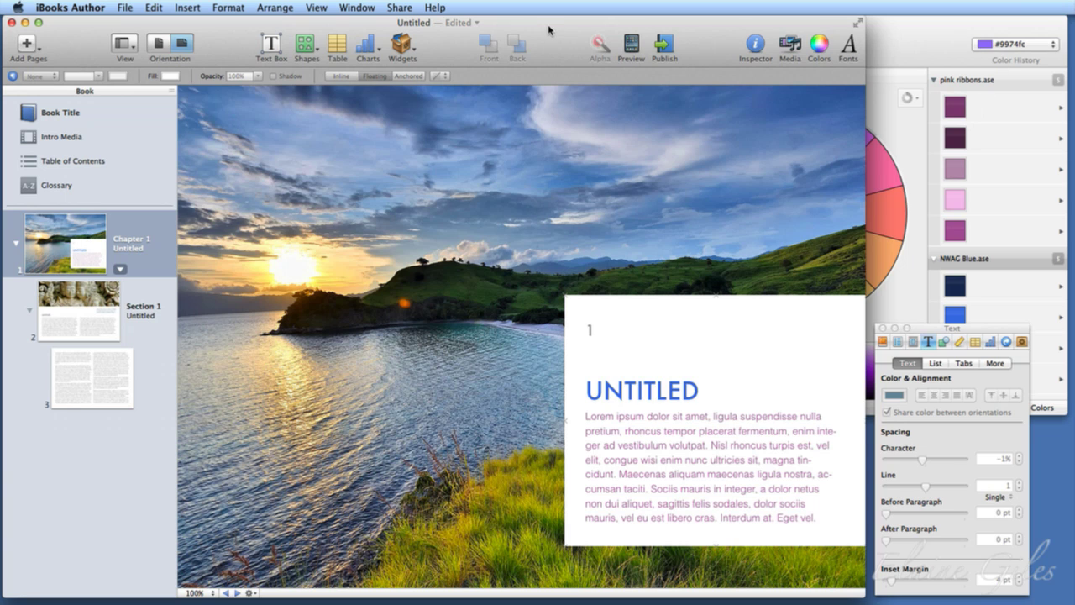
Hide iBooks Author, move the ColorSchemer Studio window aside and place NWAG Blue.ase beneath pink ribbons.ase on the desktop
key("super+comma")
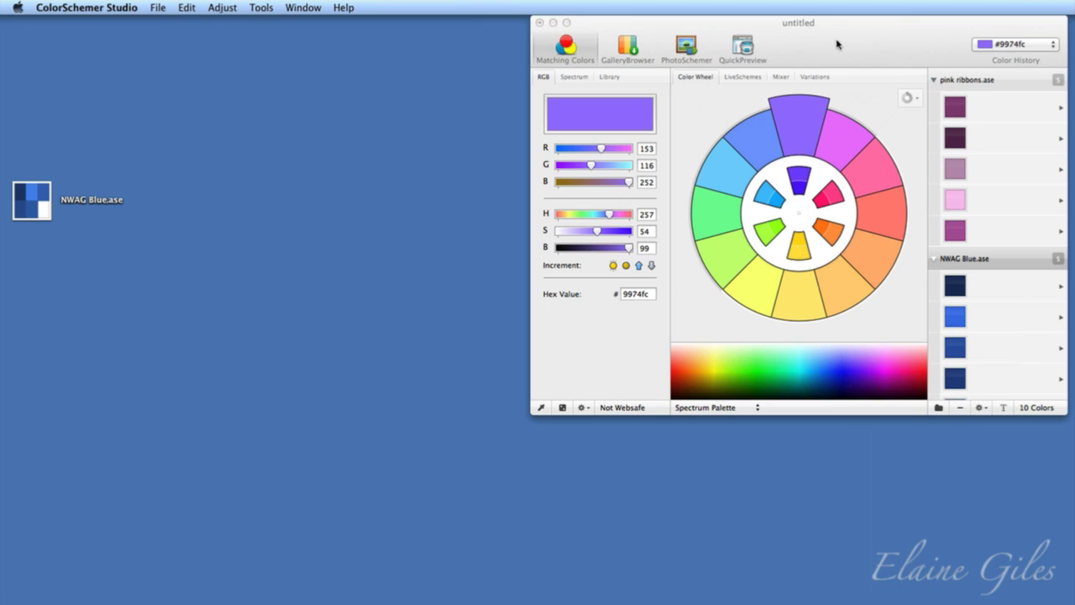
left_click_drag(841, 25, 395, 20)
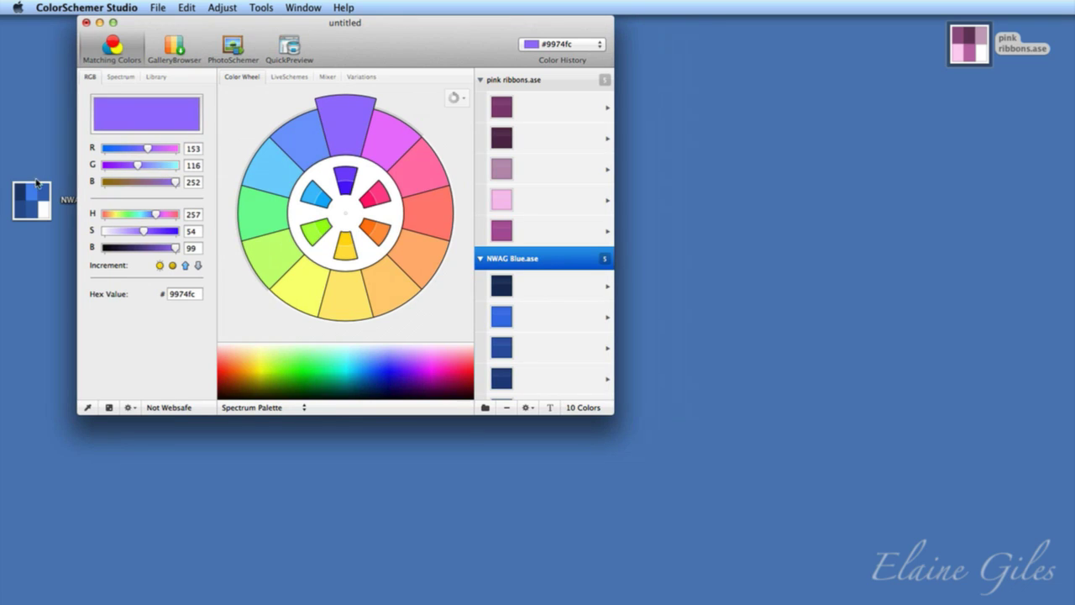
left_click_drag(28, 202, 965, 97)
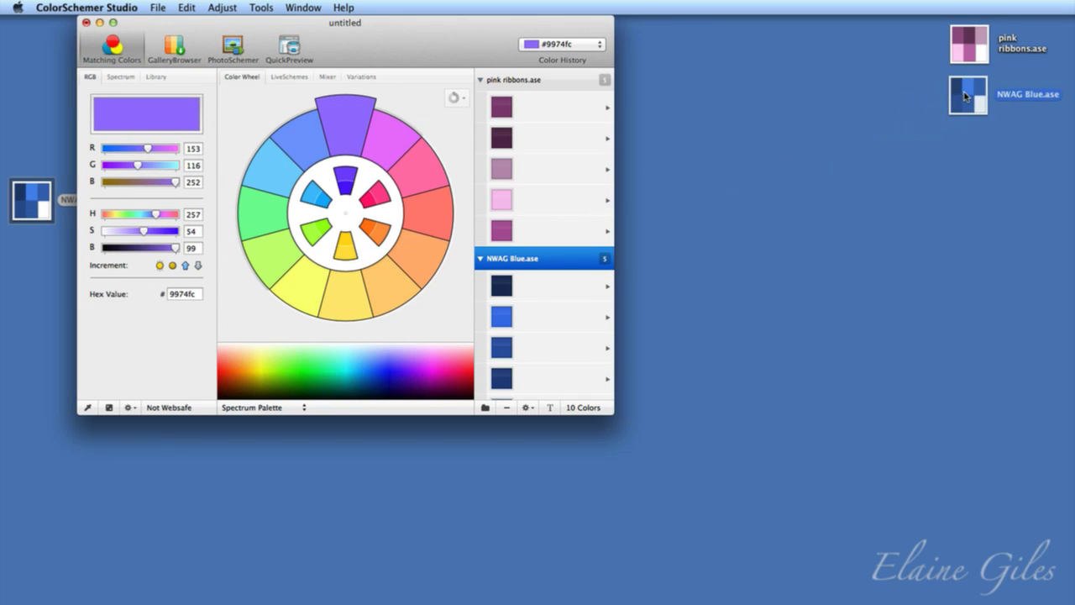
left_click_drag(417, 48, 373, 45)
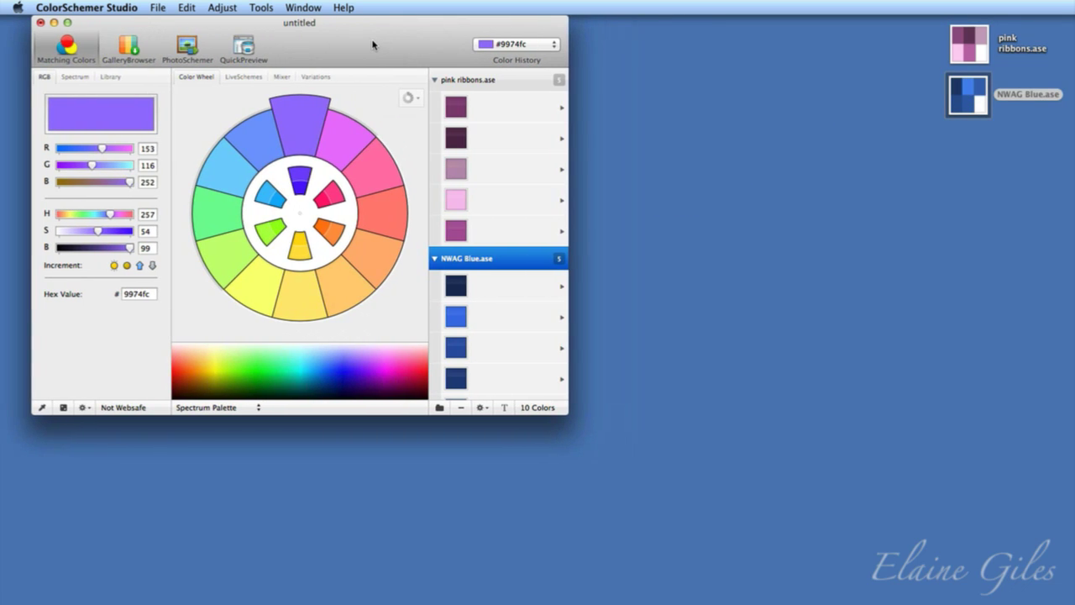